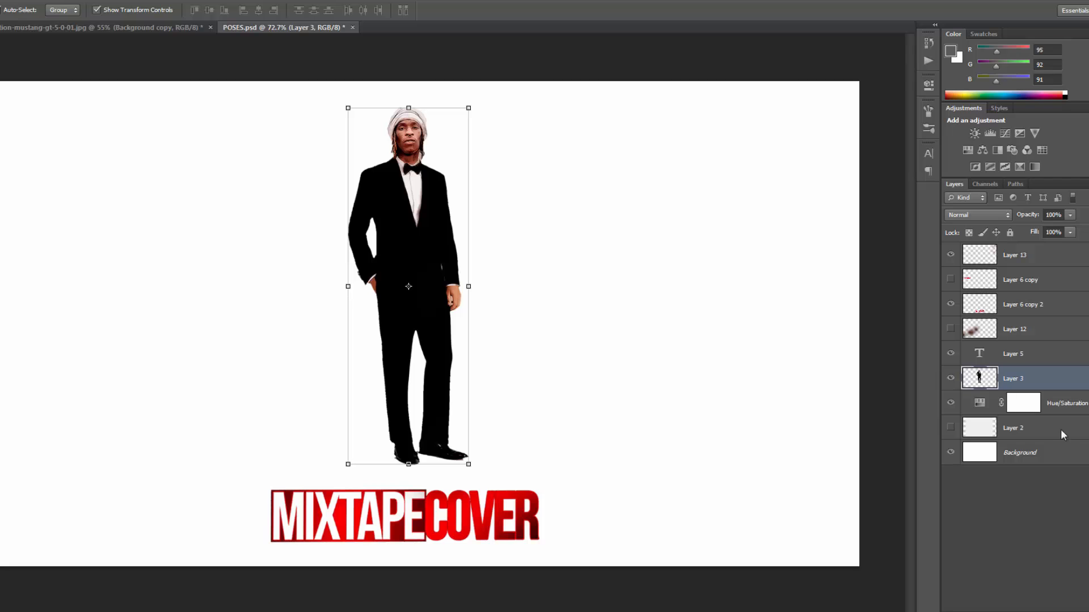
- Compare the Mustang composite with the standing figure in POSES.psd
{"action": "left_click", "coordinate": [68, 29]}
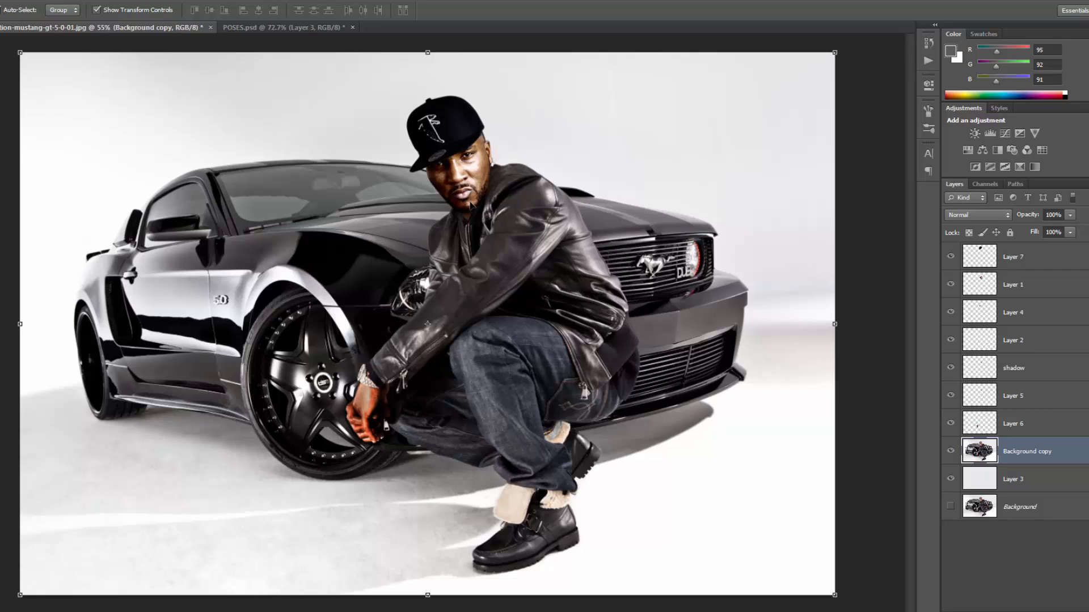
{"action": "left_click", "coordinate": [262, 27]}
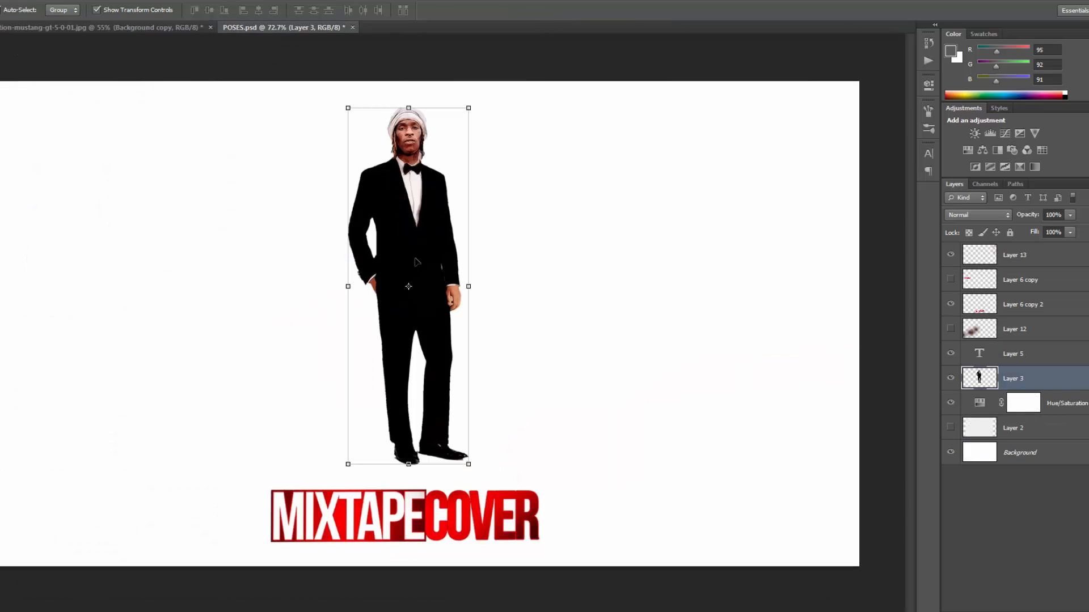
{"action": "left_click", "coordinate": [133, 27]}
{"action": "left_click", "coordinate": [292, 29]}
- Bring the floating three-gangsters photo window into view and clear its existing selection around the cigar hand
{"action": "left_click_drag", "start_coordinate": [1088, 122], "coordinate": [833, 18]}
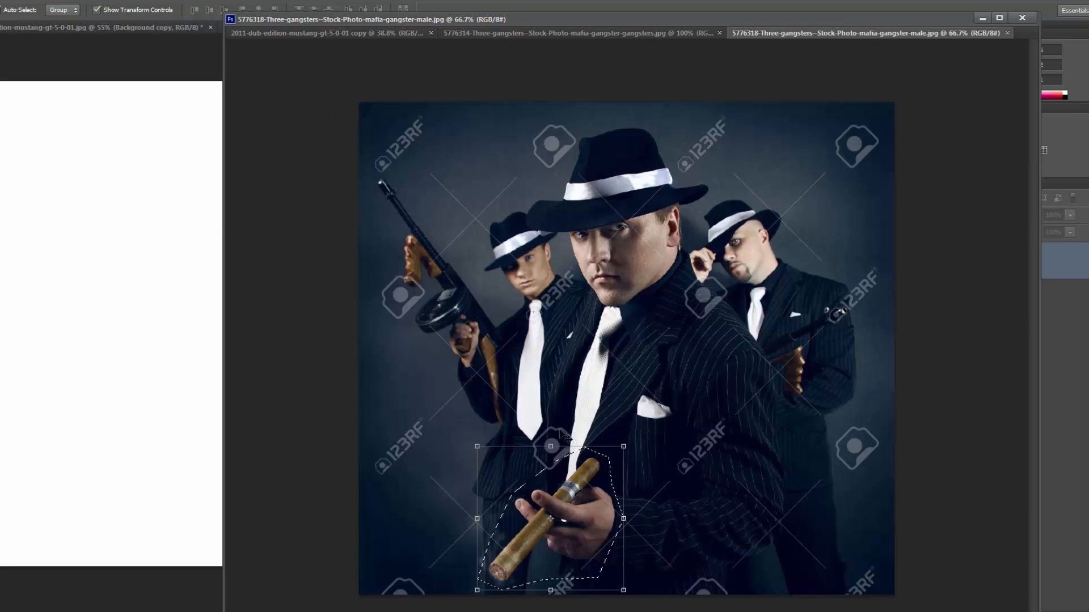
{"action": "left_click", "coordinate": [119, 0]}
{"action": "left_click", "coordinate": [122, 12]}
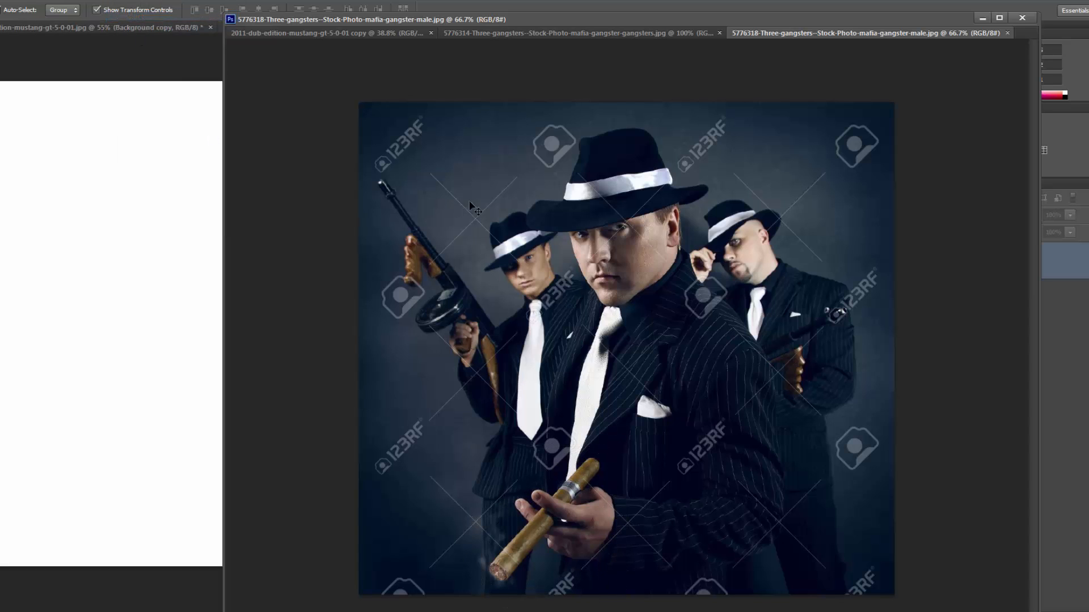
{"action": "left_click_drag", "start_coordinate": [440, 25], "coordinate": [403, 159]}
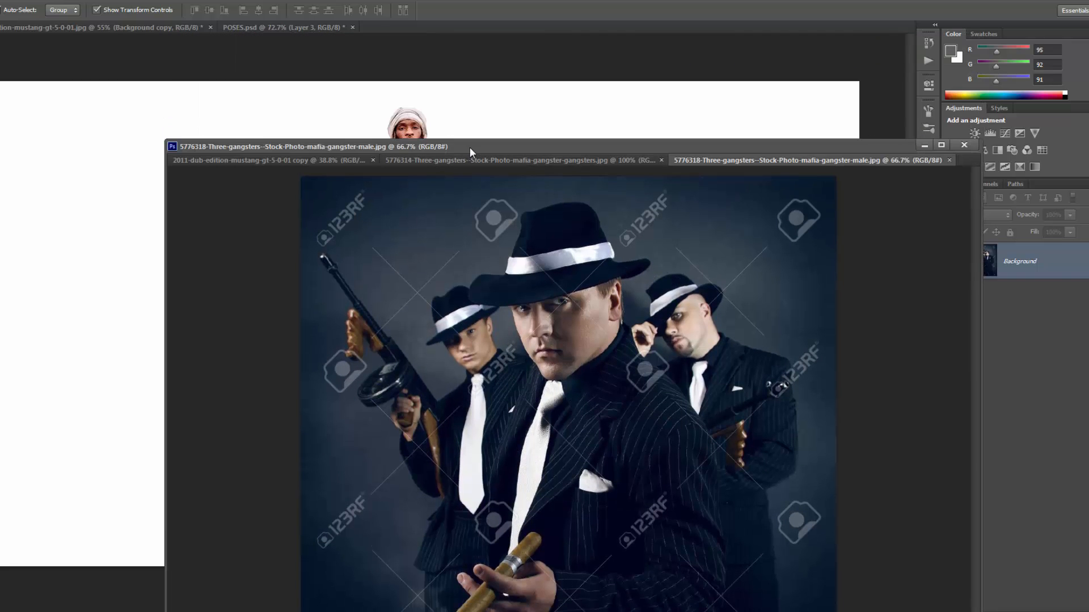
{"action": "left_click_drag", "start_coordinate": [470, 147], "coordinate": [487, 59]}
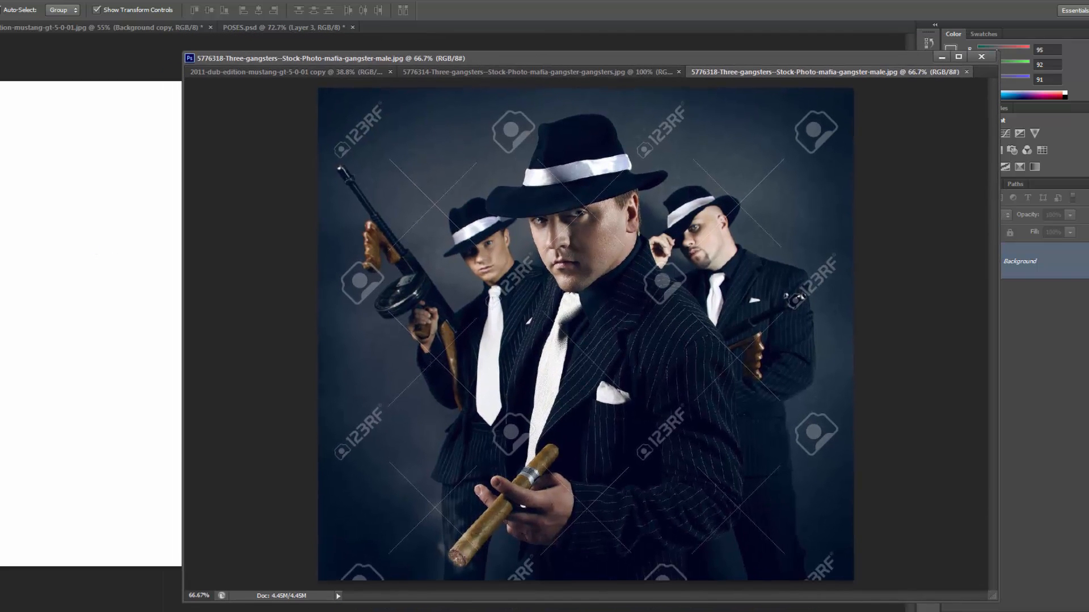
- Draw a closed Polygonal Lasso selection around the rear gangster's raised tommy gun and the hand holding it
{"action": "key", "text": "m"}
{"action": "left_click", "coordinate": [366, 177]}
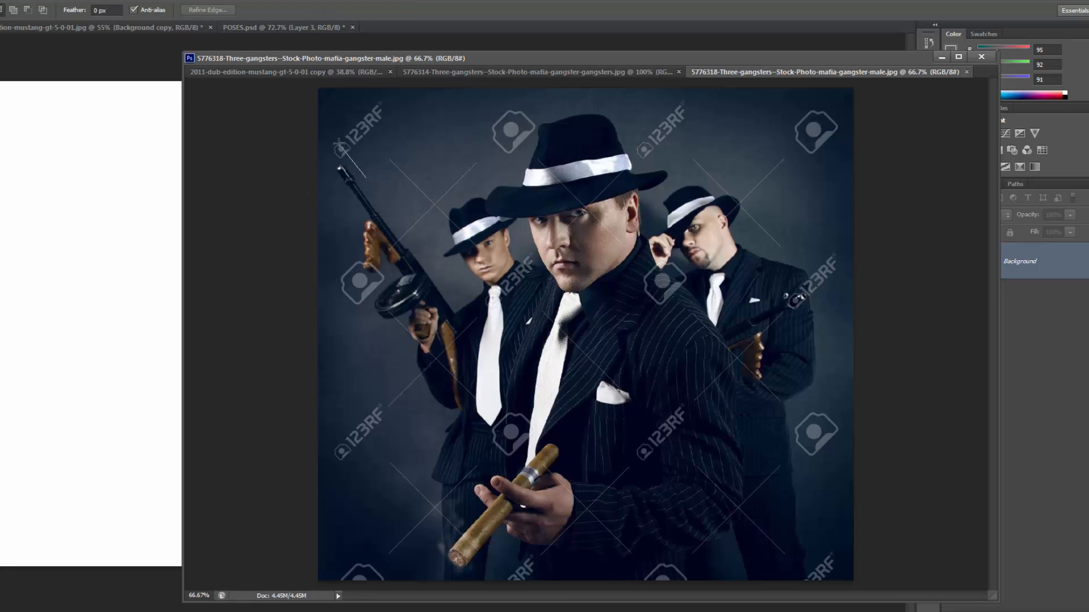
{"action": "left_click", "coordinate": [333, 148]}
{"action": "left_click", "coordinate": [328, 169]}
{"action": "left_click", "coordinate": [353, 224]}
{"action": "left_click", "coordinate": [379, 279]}
{"action": "left_click", "coordinate": [368, 305]}
{"action": "left_click", "coordinate": [408, 356]}
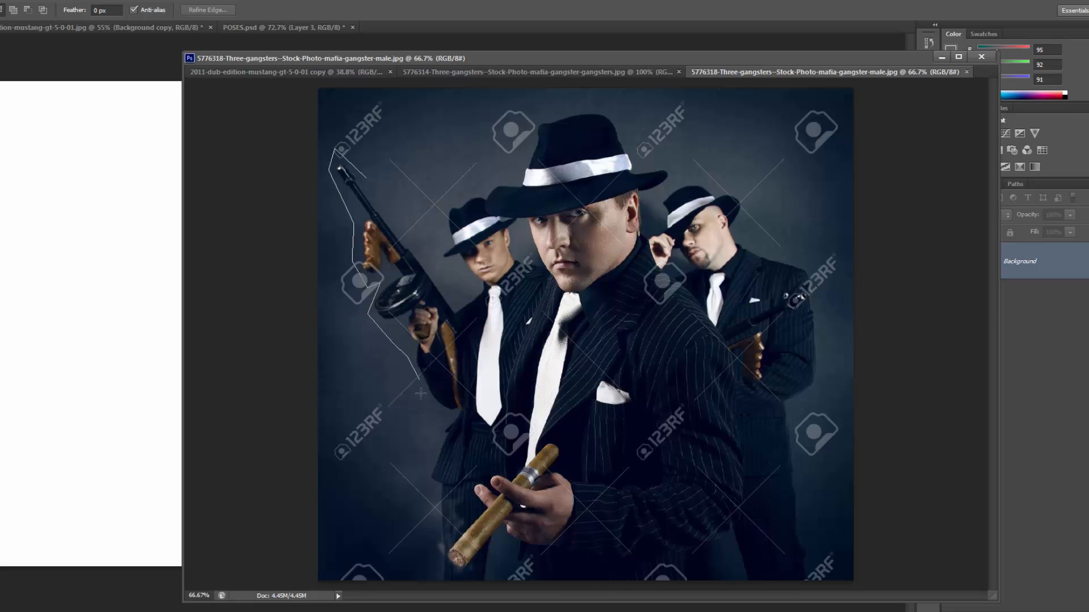
{"action": "left_click", "coordinate": [439, 423]}
{"action": "left_click", "coordinate": [473, 419]}
{"action": "left_click", "coordinate": [489, 378]}
{"action": "left_click", "coordinate": [474, 311]}
{"action": "left_click", "coordinate": [365, 179]}
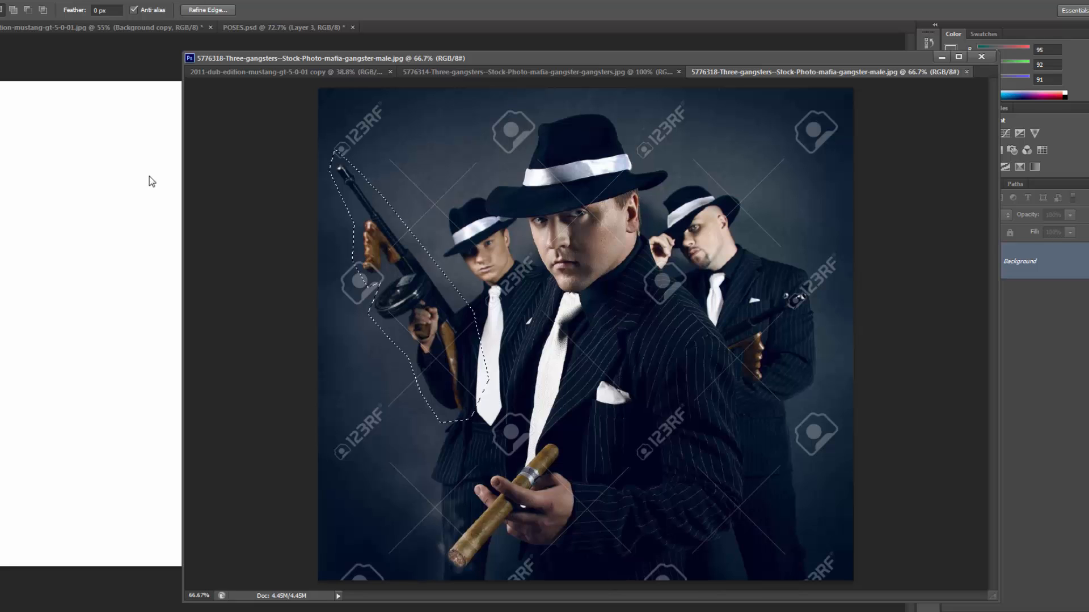
- Copy the selected tommy gun from the gangster photo and paste it into POSES.psd as a new layer
{"action": "left_click", "coordinate": [14, 1]}
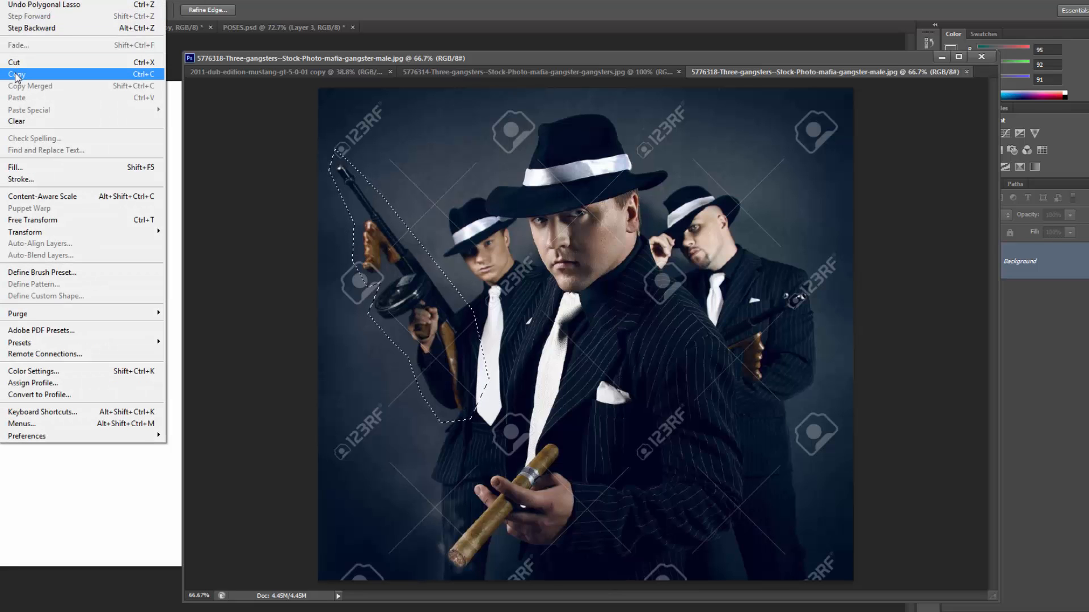
{"action": "left_click_drag", "start_coordinate": [501, 54], "coordinate": [409, 53]}
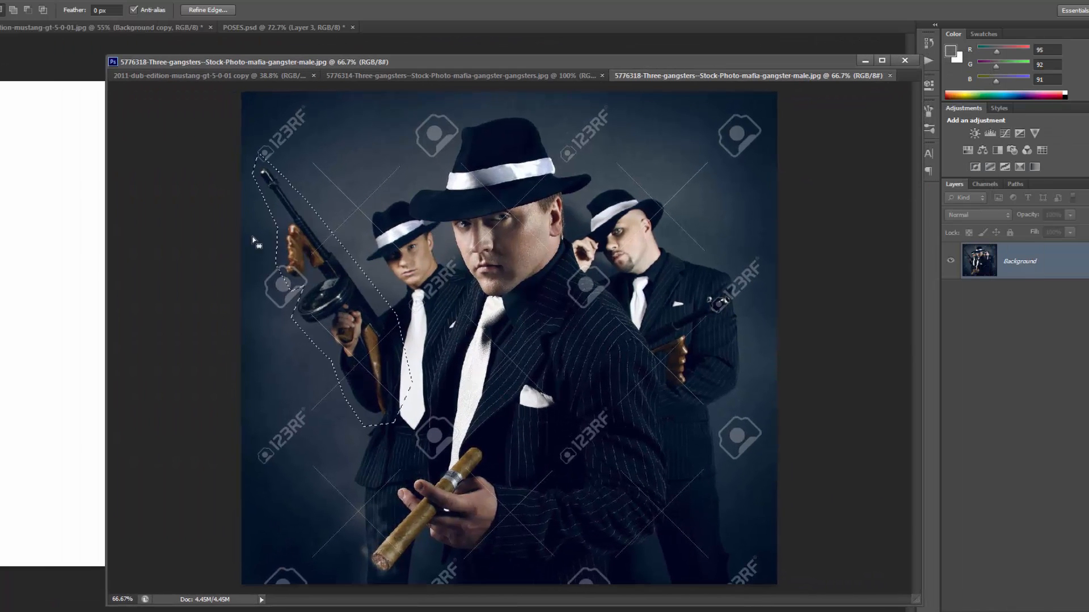
{"action": "left_click", "coordinate": [14, 1]}
{"action": "left_click", "coordinate": [40, 73]}
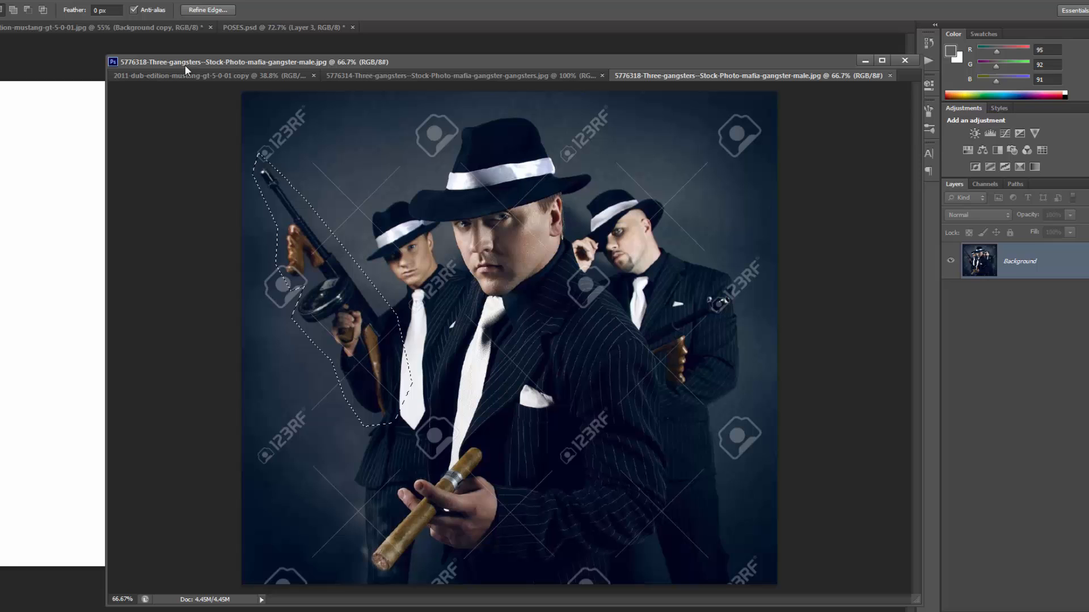
{"action": "left_click", "coordinate": [66, 102]}
{"action": "left_click_drag", "start_coordinate": [431, 62], "coordinate": [1088, 121]}
{"action": "left_click", "coordinate": [11, 1]}
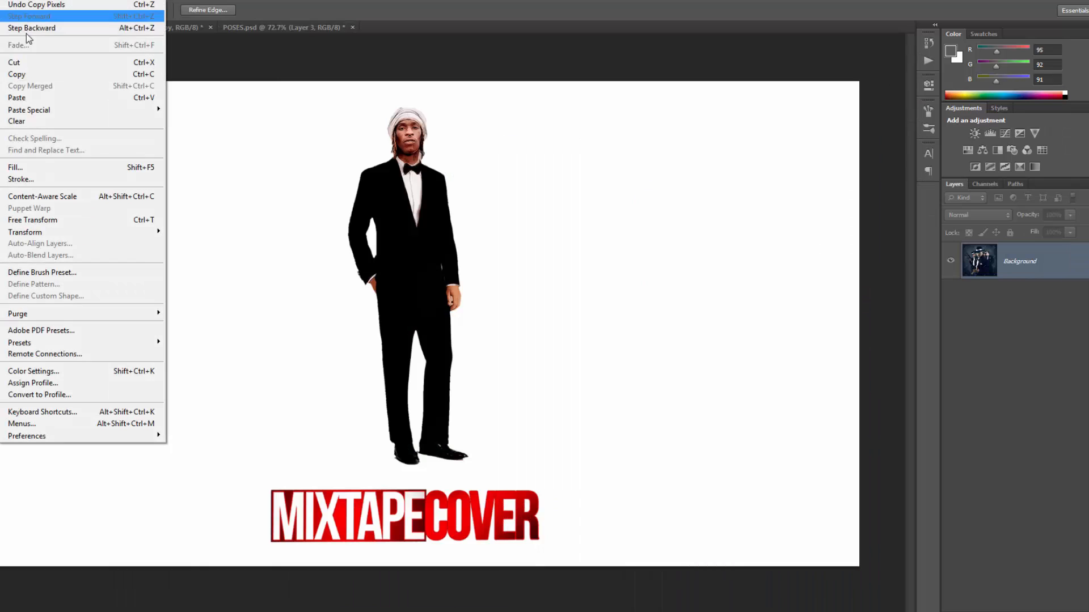
{"action": "left_click", "coordinate": [37, 99]}
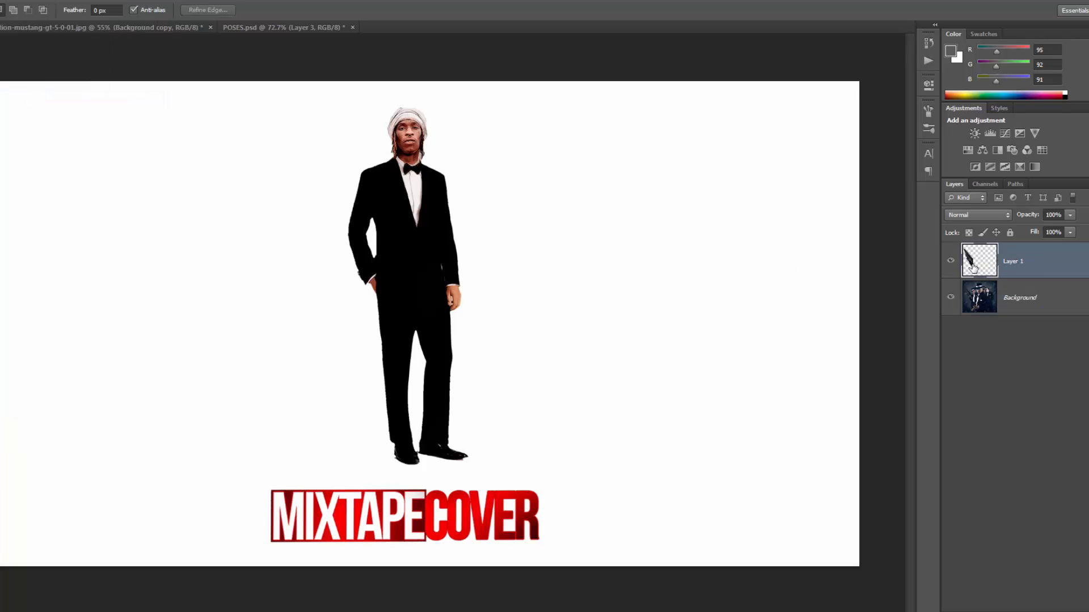
{"action": "left_click", "coordinate": [13, 1]}
{"action": "left_click", "coordinate": [28, 96]}
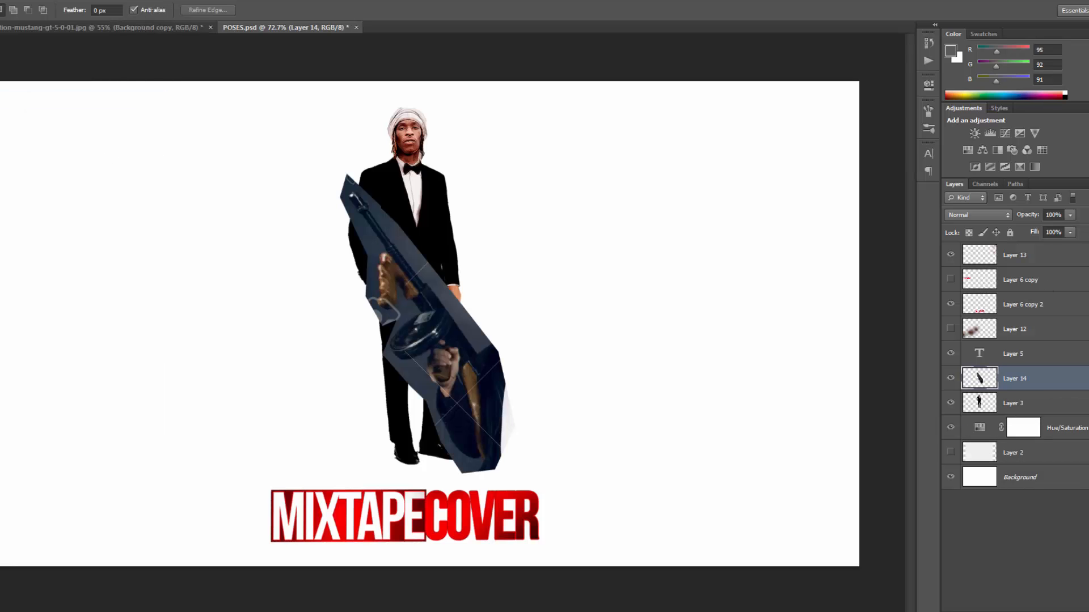
- Outline the cigar and the hand holding it in the gangster photo and copy them from the Background layer
{"action": "left_click_drag", "start_coordinate": [1088, 148], "coordinate": [522, 69]}
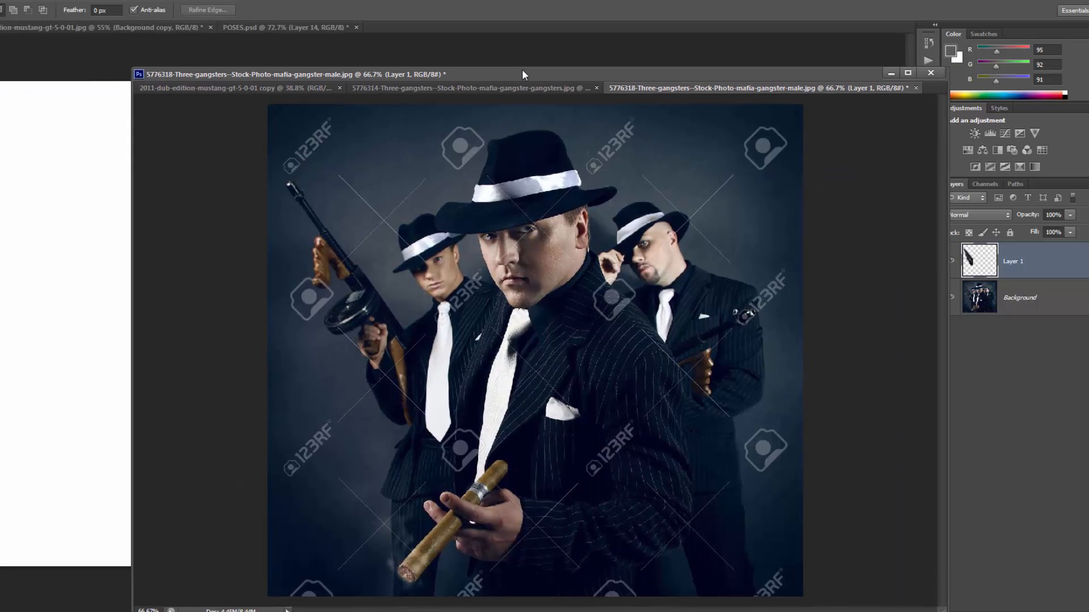
{"action": "mouse_move", "coordinate": [451, 425]}
{"action": "left_mouse_down"}
{"action": "mouse_move", "coordinate": [391, 519]}
{"action": "mouse_move", "coordinate": [388, 586]}
{"action": "mouse_move", "coordinate": [416, 602]}
{"action": "mouse_move", "coordinate": [504, 582]}
{"action": "mouse_move", "coordinate": [543, 525]}
{"action": "mouse_move", "coordinate": [548, 493]}
{"action": "mouse_move", "coordinate": [524, 452]}
{"action": "mouse_move", "coordinate": [450, 428]}
{"action": "left_mouse_up"}
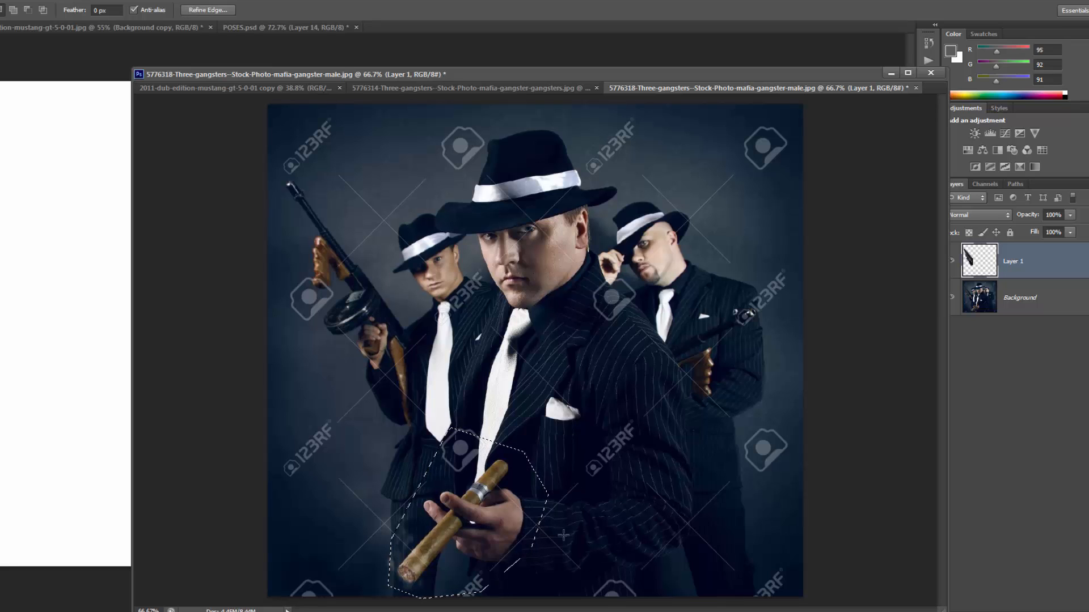
{"action": "key", "text": "ctrl+c"}
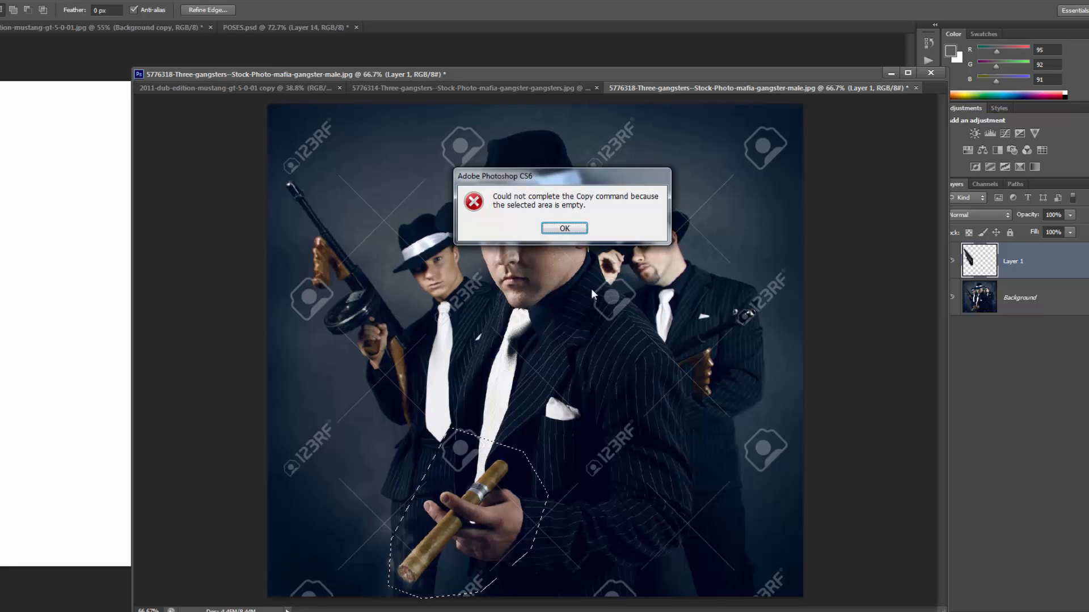
{"action": "left_click", "coordinate": [564, 228]}
{"action": "left_click", "coordinate": [1023, 302]}
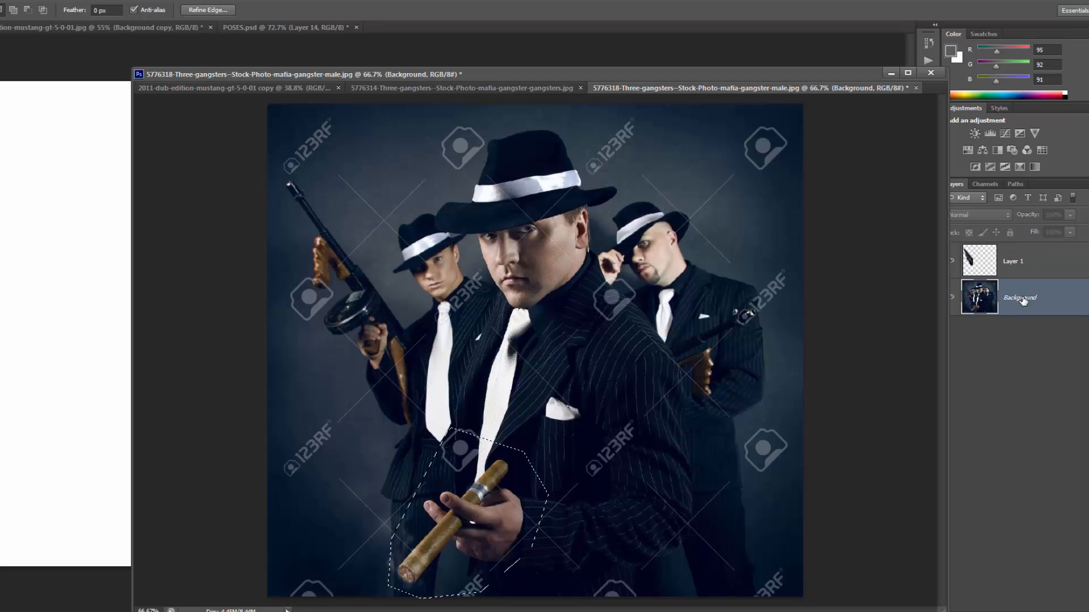
- Move the gangster photo window out of the way and paste the cigar hand into POSES.psd as a new layer
{"action": "left_click", "coordinate": [68, 164]}
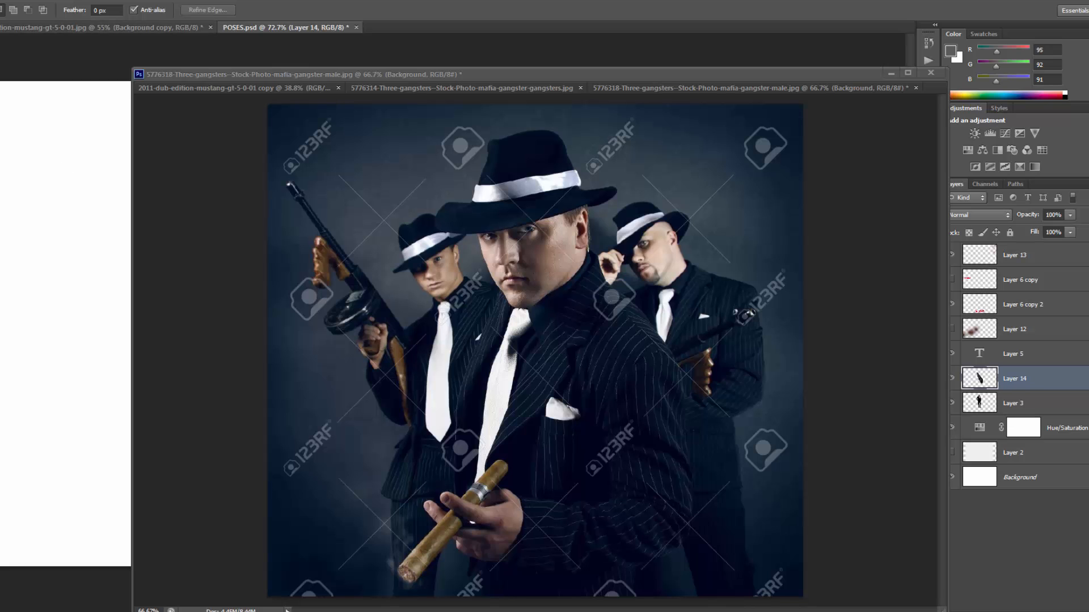
{"action": "key", "text": "v"}
{"action": "left_click", "coordinate": [35, 118]}
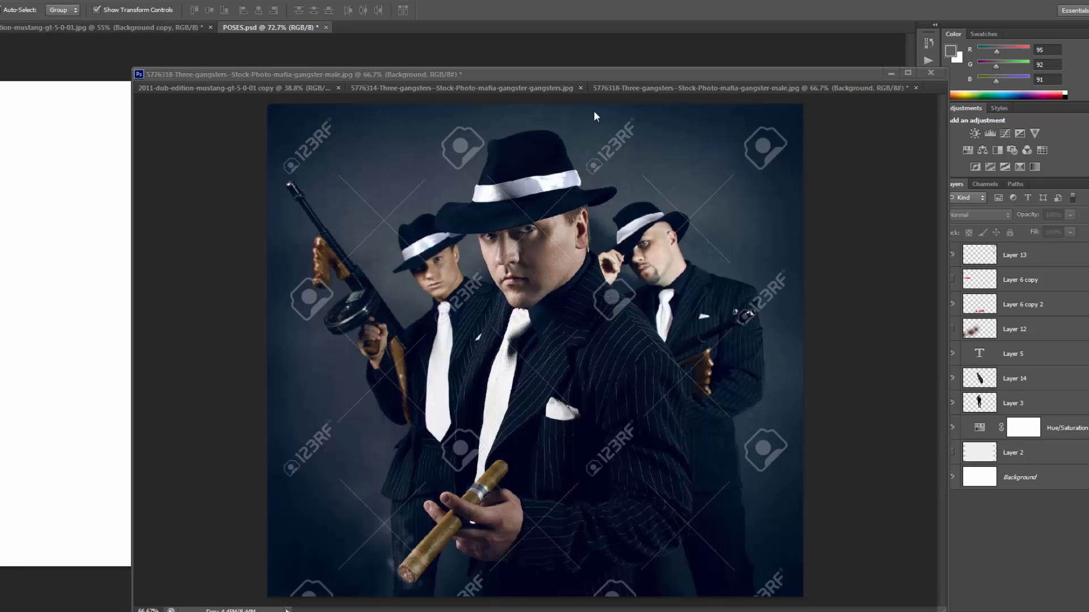
{"action": "left_click_drag", "start_coordinate": [866, 80], "coordinate": [1088, 100]}
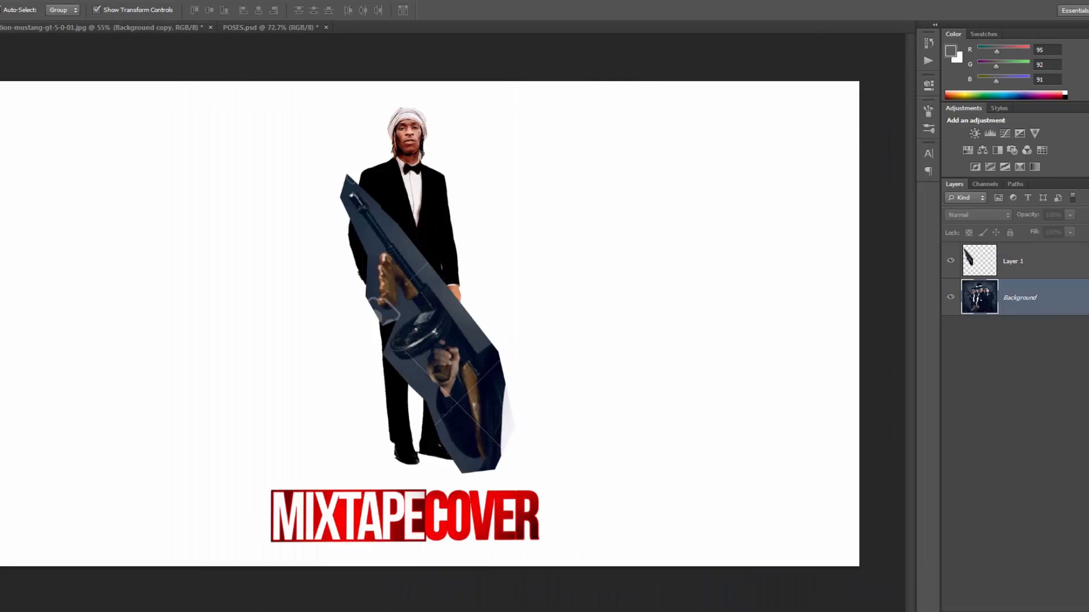
{"action": "left_click", "coordinate": [351, 169]}
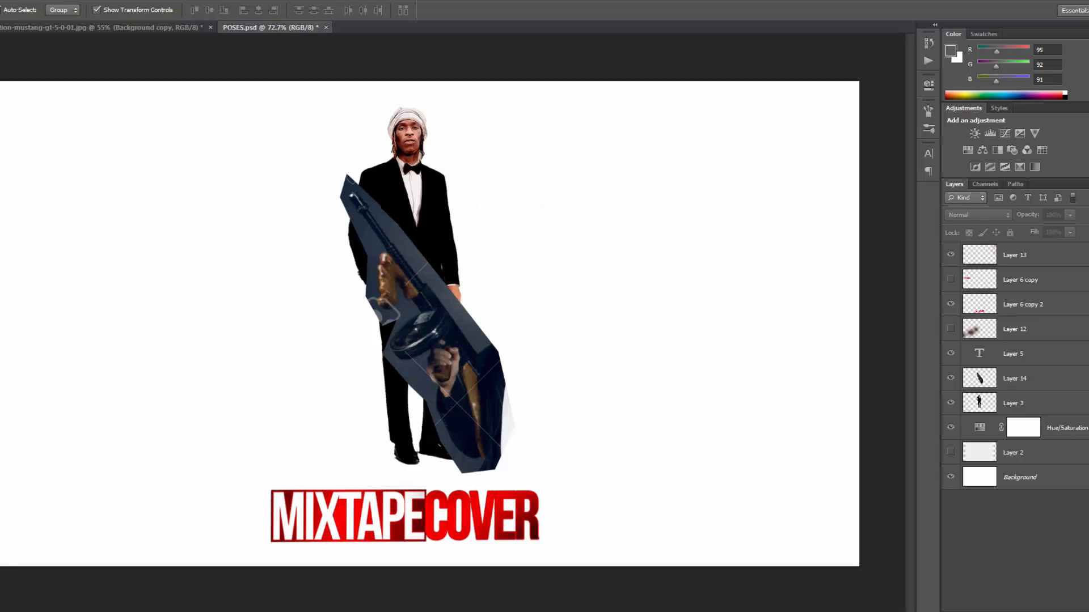
{"action": "left_click", "coordinate": [10, 1]}
{"action": "left_click", "coordinate": [31, 100]}
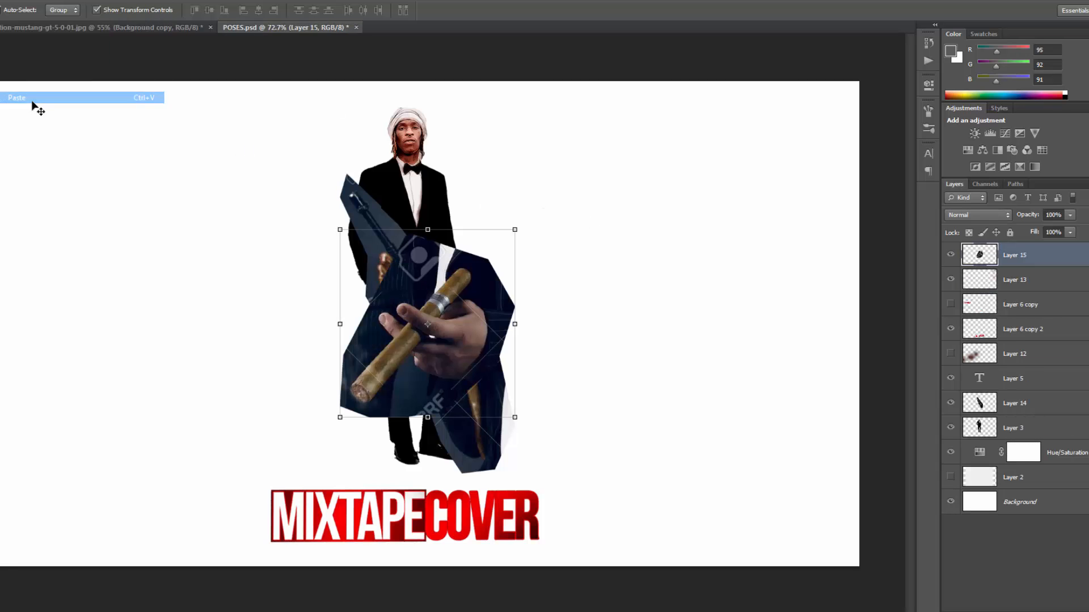
- Place the cigar cutout to the right of the standing man and the tommy gun cutout to his left
{"action": "left_click_drag", "start_coordinate": [486, 271], "coordinate": [624, 179]}
{"action": "left_click", "coordinate": [451, 395]}
{"action": "left_click_drag", "start_coordinate": [451, 395], "coordinate": [334, 336]}
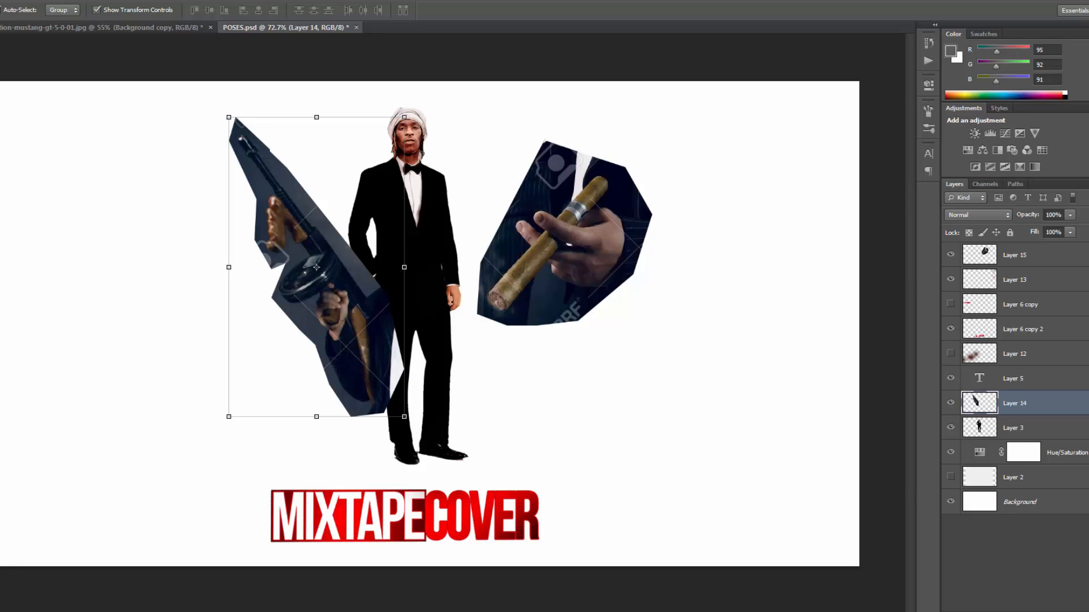
- Examine the man's face and the two pasted cutouts up close in POSES.psd
{"action": "key", "text": "ctrl+Tab"}
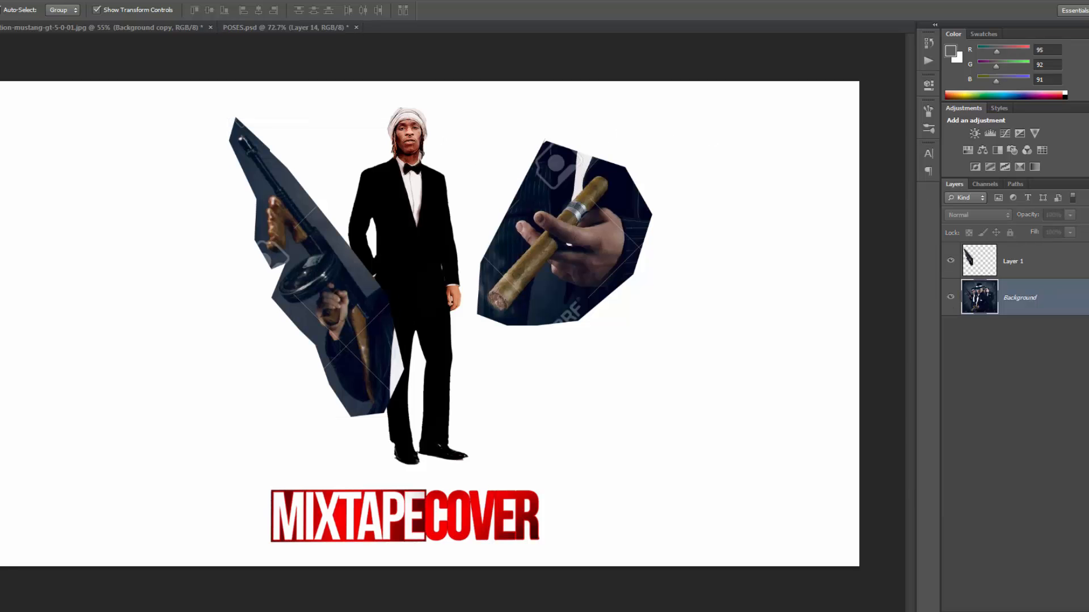
{"action": "left_click_drag", "start_coordinate": [1088, 238], "coordinate": [1088, 85]}
{"action": "left_click", "coordinate": [405, 131]}
{"action": "scroll", "coordinate": [403, 126], "scroll_direction": "up", "scroll_amount": 6}
{"action": "scroll", "coordinate": [414, 122], "scroll_direction": "down", "scroll_amount": 4}
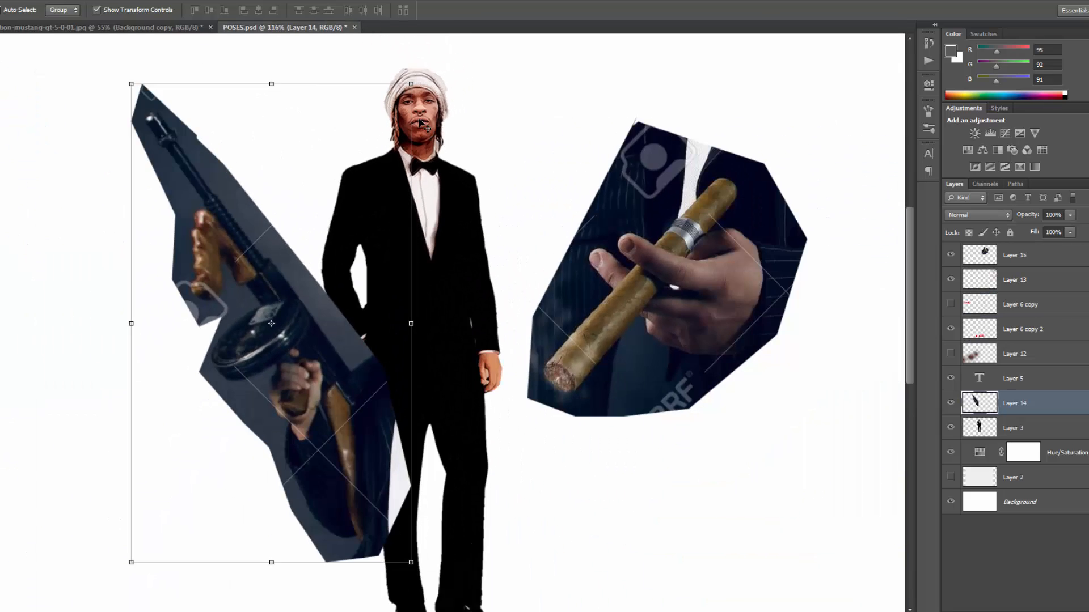
{"action": "scroll", "coordinate": [423, 123], "scroll_direction": "down", "scroll_amount": 3}
{"action": "scroll", "coordinate": [424, 125], "scroll_direction": "up", "scroll_amount": 1}
{"action": "scroll", "coordinate": [425, 126], "scroll_direction": "down", "scroll_amount": 1}
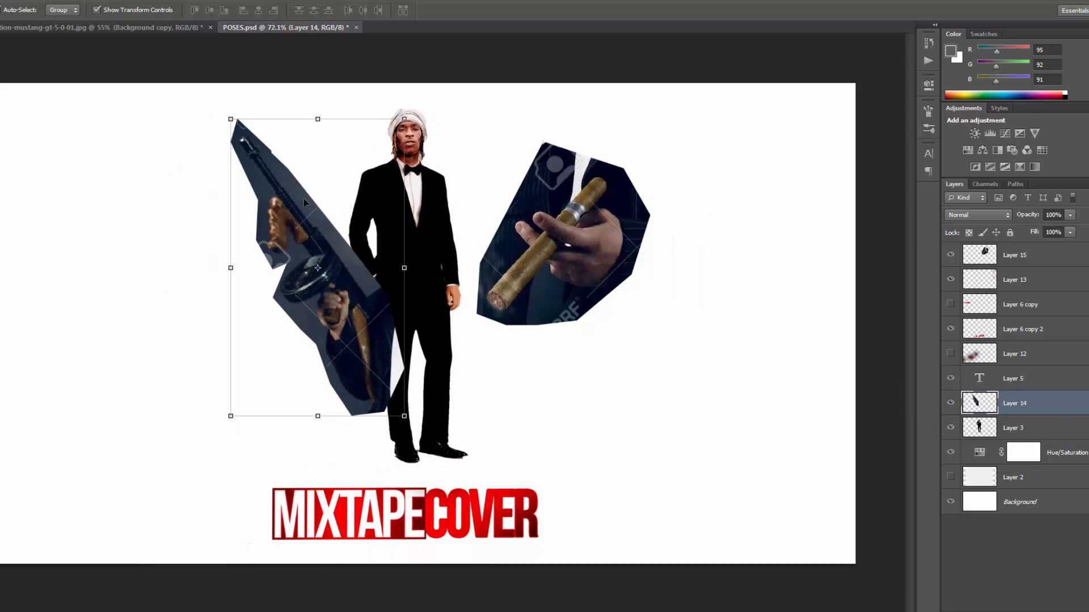
- Trace the tommy gun's upper edge from the barrel down to the stock with the Polygonal Lasso
{"action": "scroll", "coordinate": [378, 226], "scroll_direction": "up", "scroll_amount": 3}
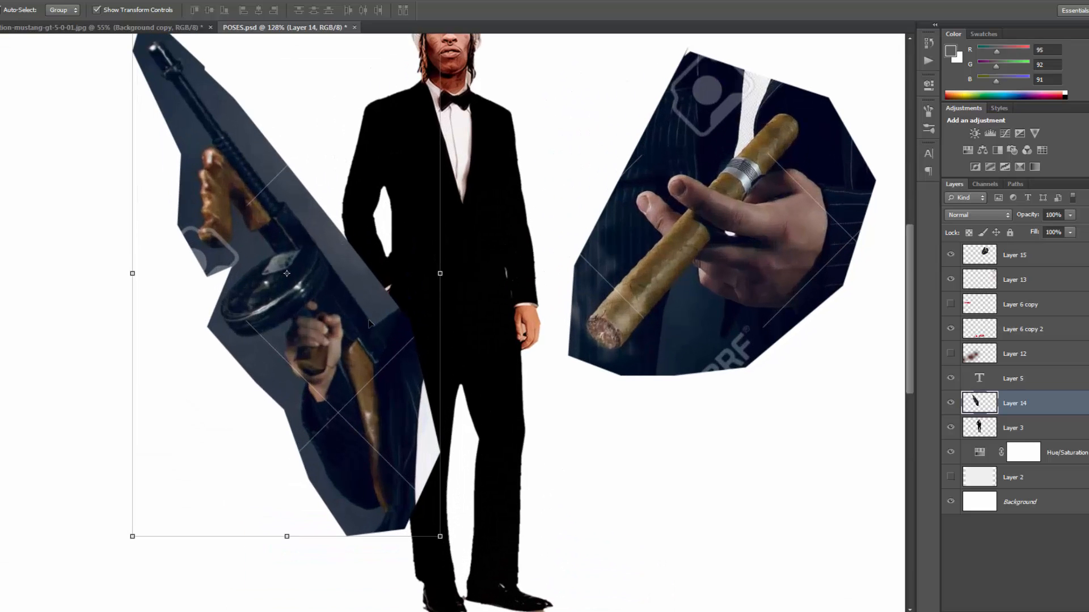
{"action": "key", "text": "l"}
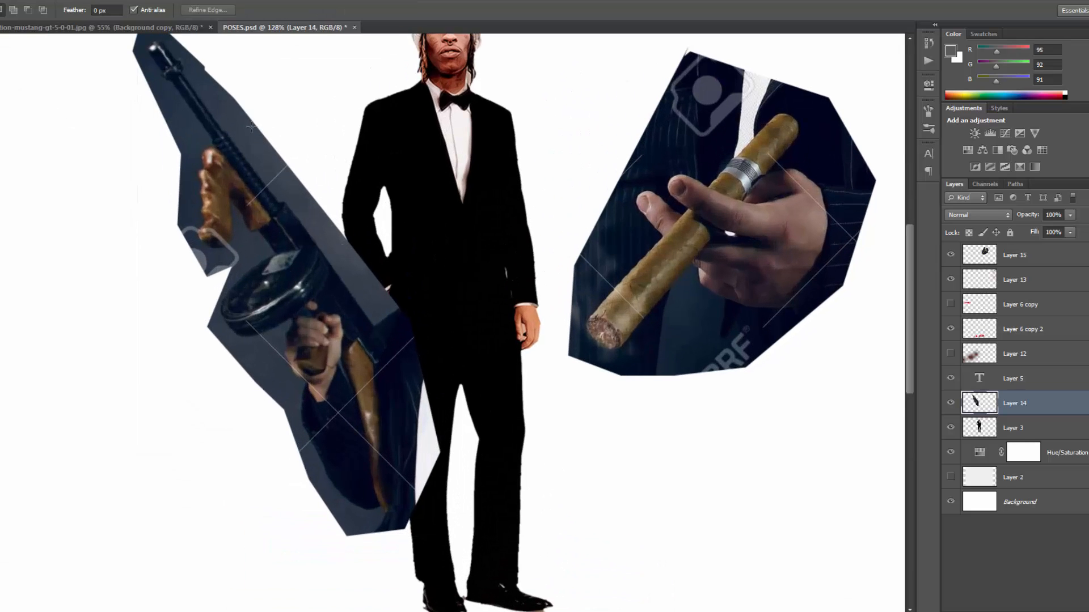
{"action": "left_click", "coordinate": [182, 72]}
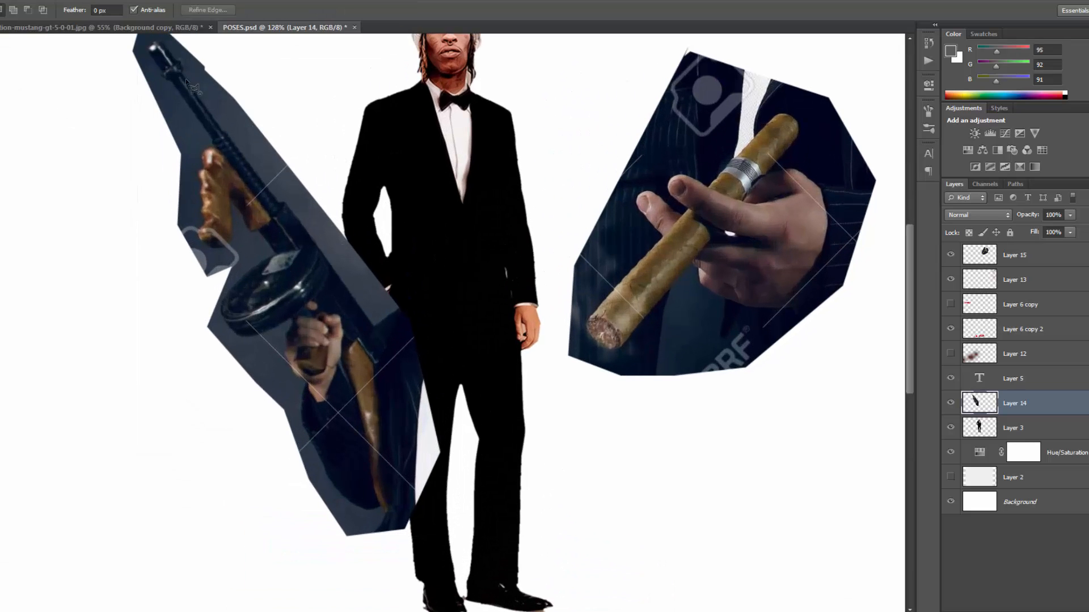
{"action": "left_click", "coordinate": [227, 137]}
{"action": "left_click", "coordinate": [285, 203]}
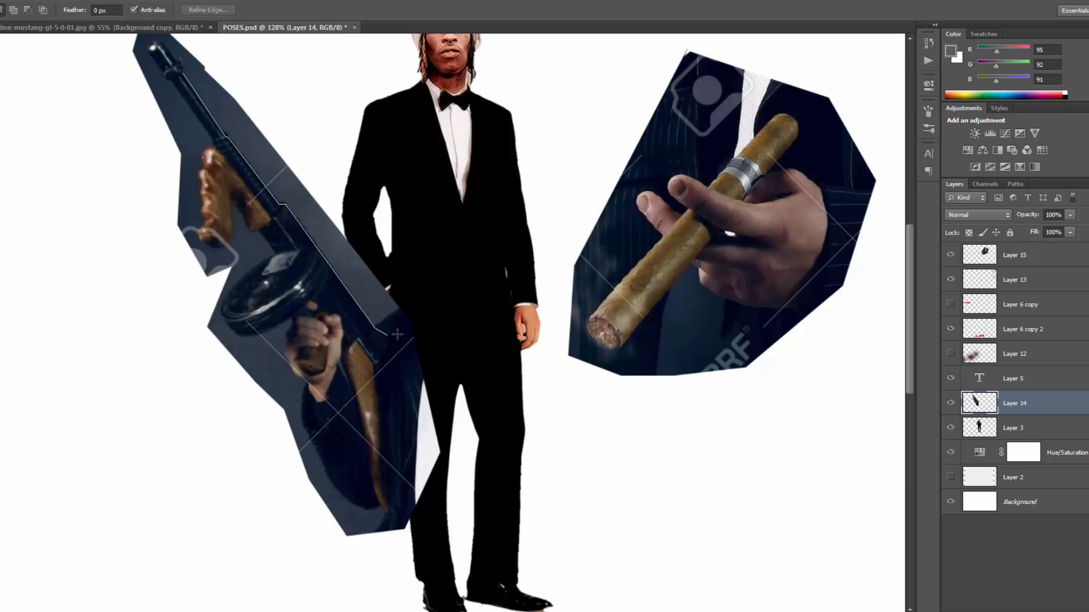
{"action": "left_click", "coordinate": [387, 334]}
{"action": "left_click", "coordinate": [422, 309]}
{"action": "left_click", "coordinate": [352, 161]}
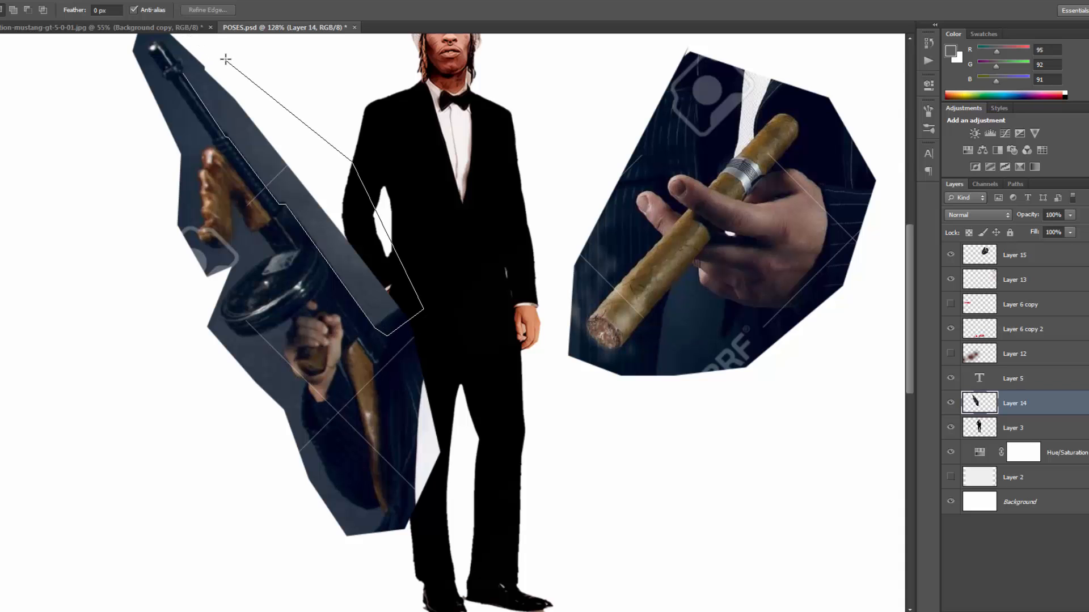
- Close the lasso selection around the muzzle and outer side of the foregrip, delete the enclosed backdrop from Layer 14 and deselect
{"action": "left_click_drag", "start_coordinate": [226, 59], "coordinate": [297, 153]}
{"action": "left_click", "coordinate": [228, 83]}
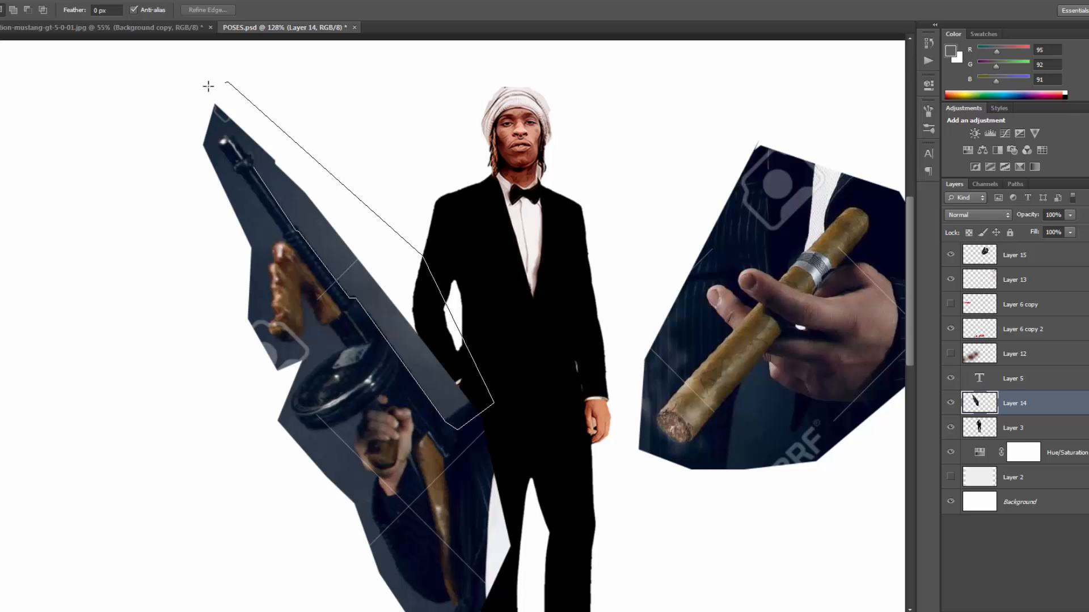
{"action": "left_click", "coordinate": [176, 98]}
{"action": "left_click", "coordinate": [160, 228]}
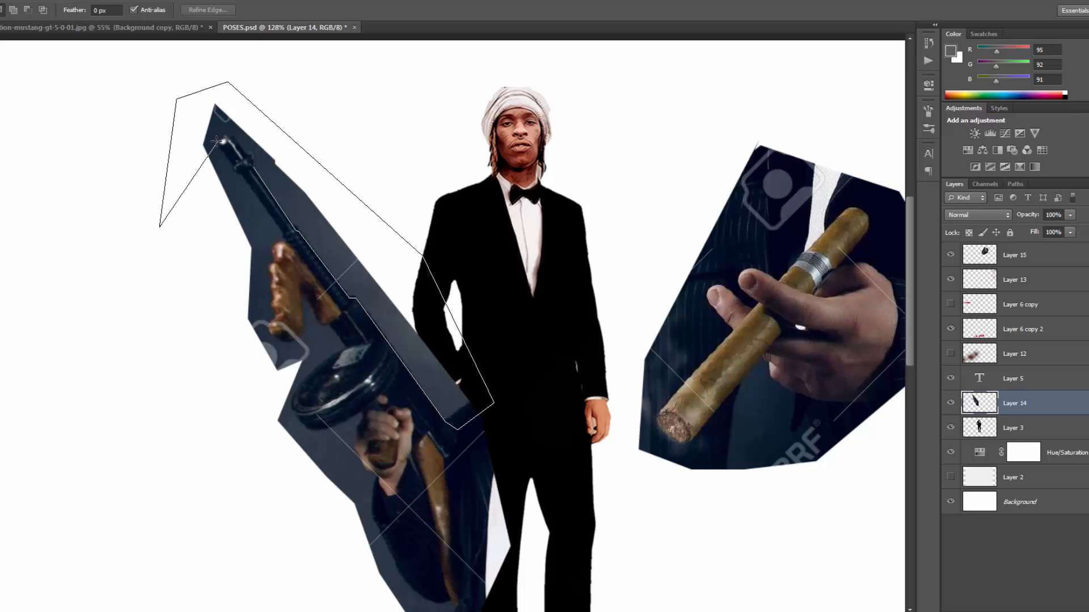
{"action": "left_click", "coordinate": [266, 364]}
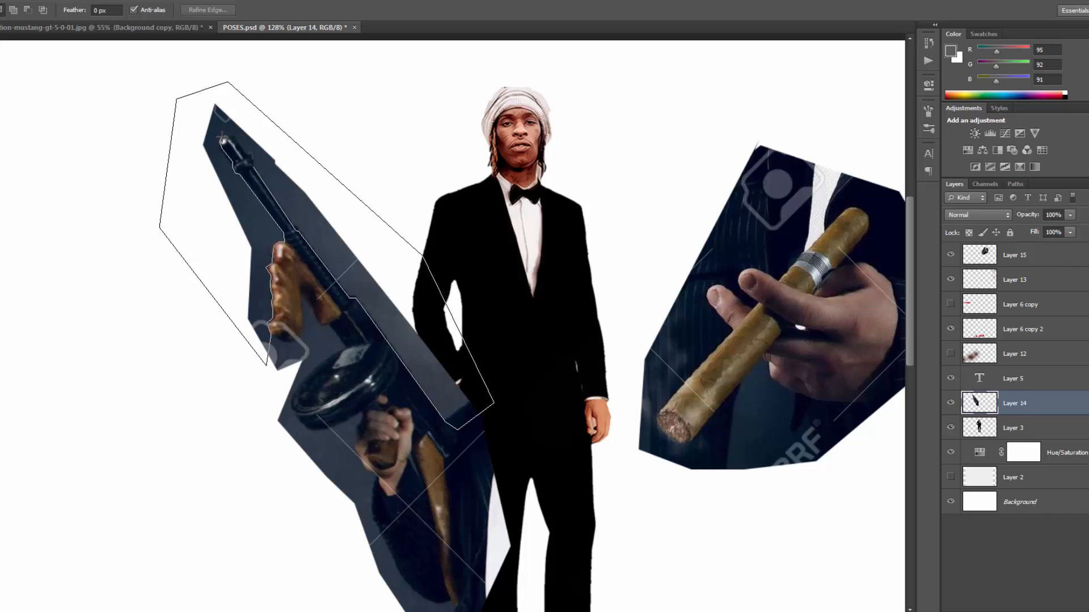
{"action": "left_click", "coordinate": [261, 173]}
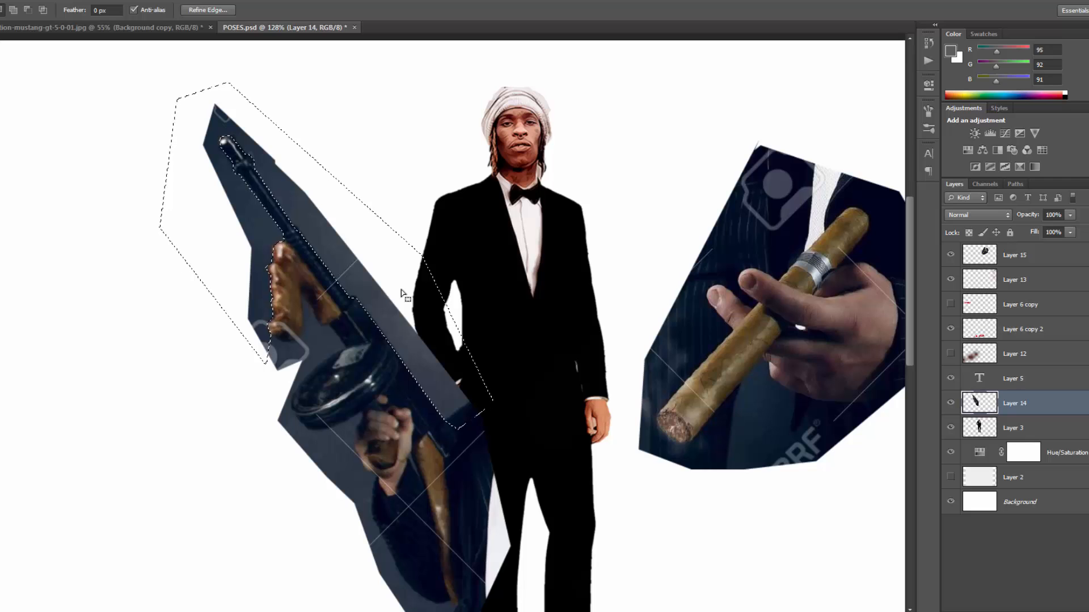
{"action": "key", "text": "Delete"}
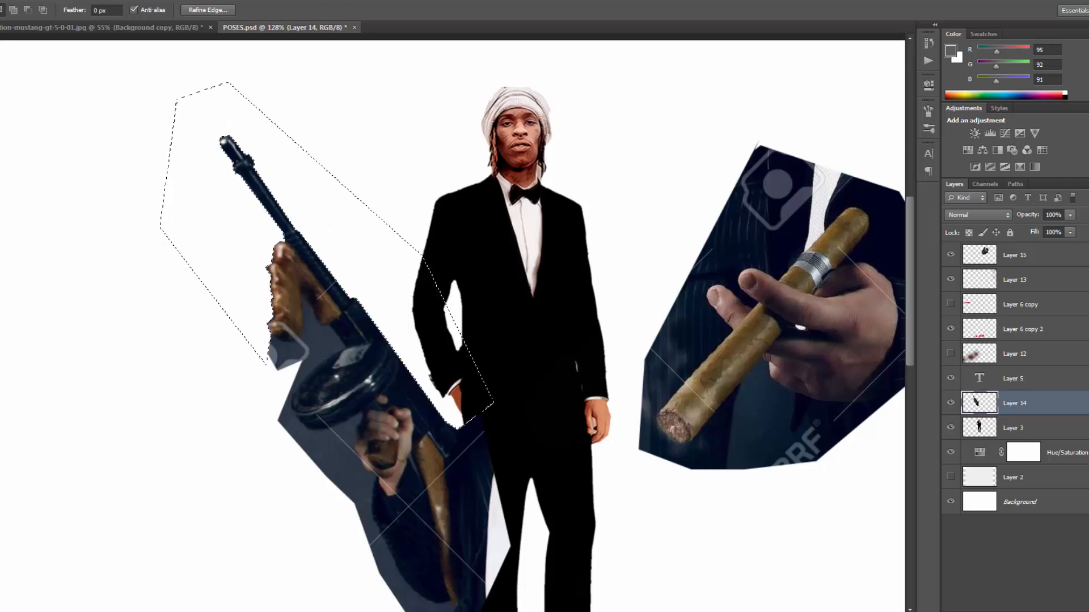
{"action": "key", "text": "p"}
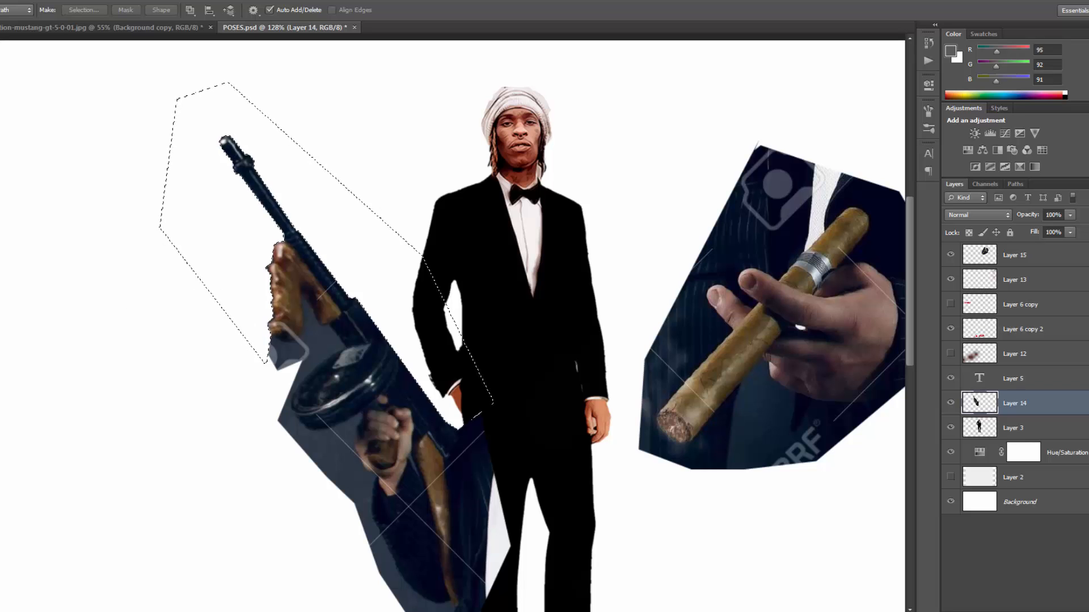
{"action": "left_click", "coordinate": [0, 279]}
{"action": "left_click", "coordinate": [11, 279]}
{"action": "key", "text": "alt+s"}
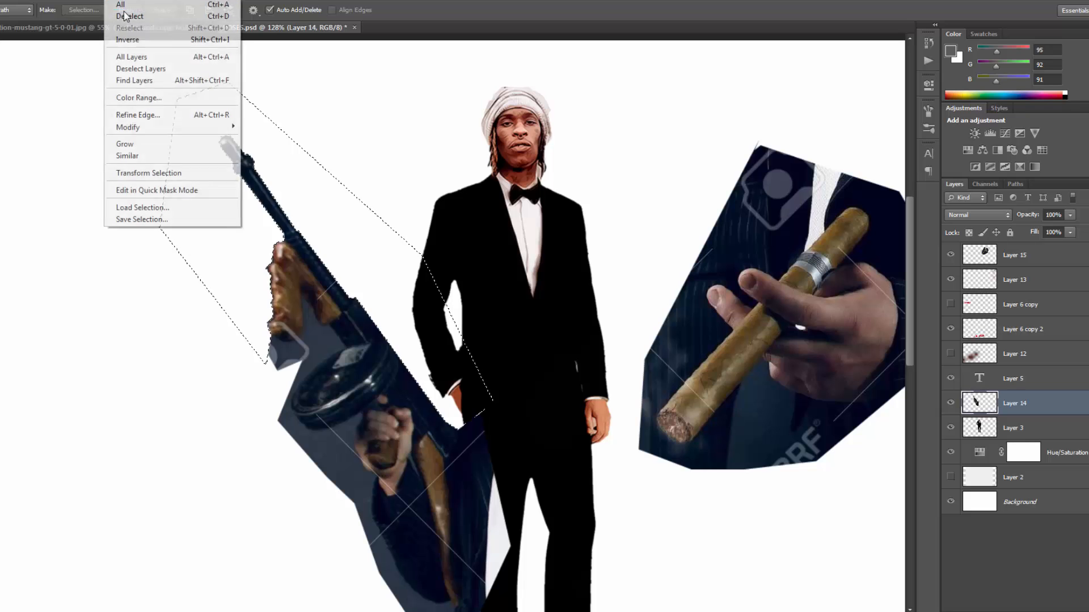
{"action": "left_click", "coordinate": [129, 17]}
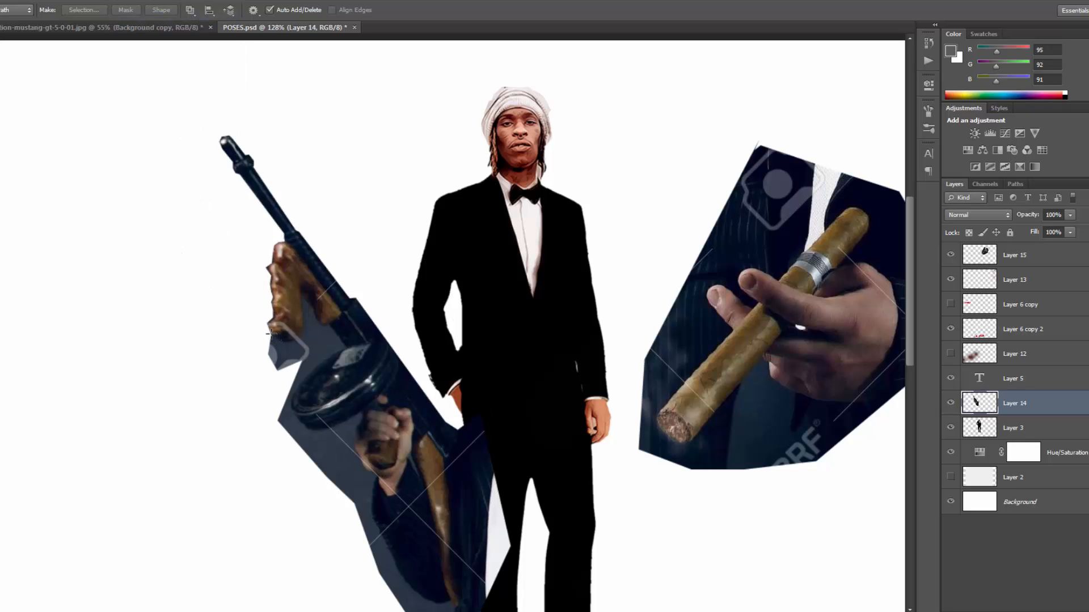
- Trace a Pen path along the gun's wooden foregrip and the outer rim of its drum magazine
{"action": "scroll", "coordinate": [271, 336], "scroll_direction": "up", "scroll_amount": 3}
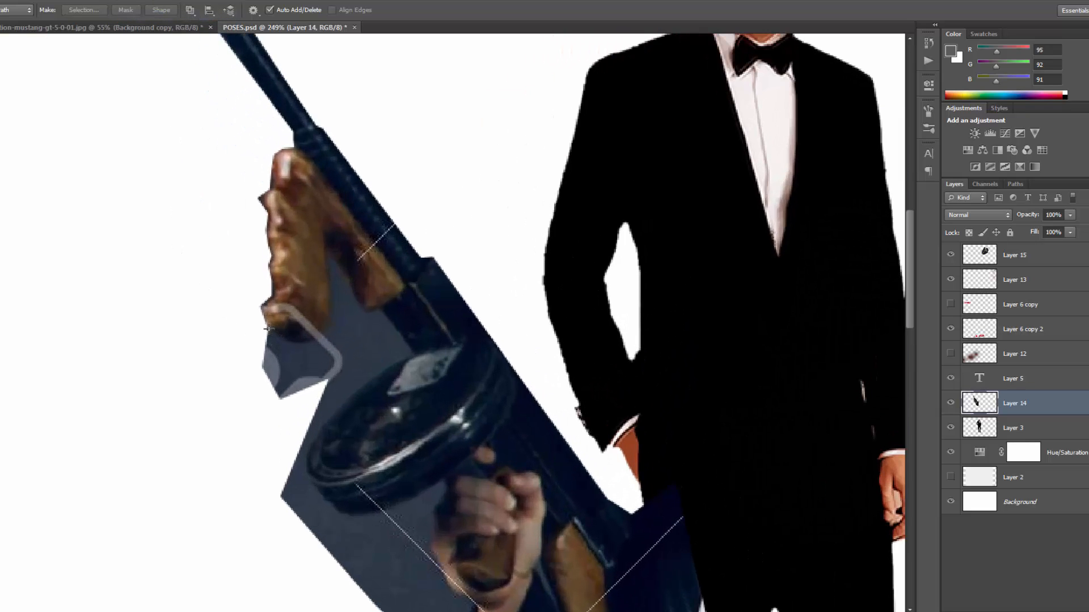
{"action": "left_click", "coordinate": [269, 328]}
{"action": "left_click_drag", "start_coordinate": [298, 342], "coordinate": [329, 321]}
{"action": "left_click", "coordinate": [324, 256]}
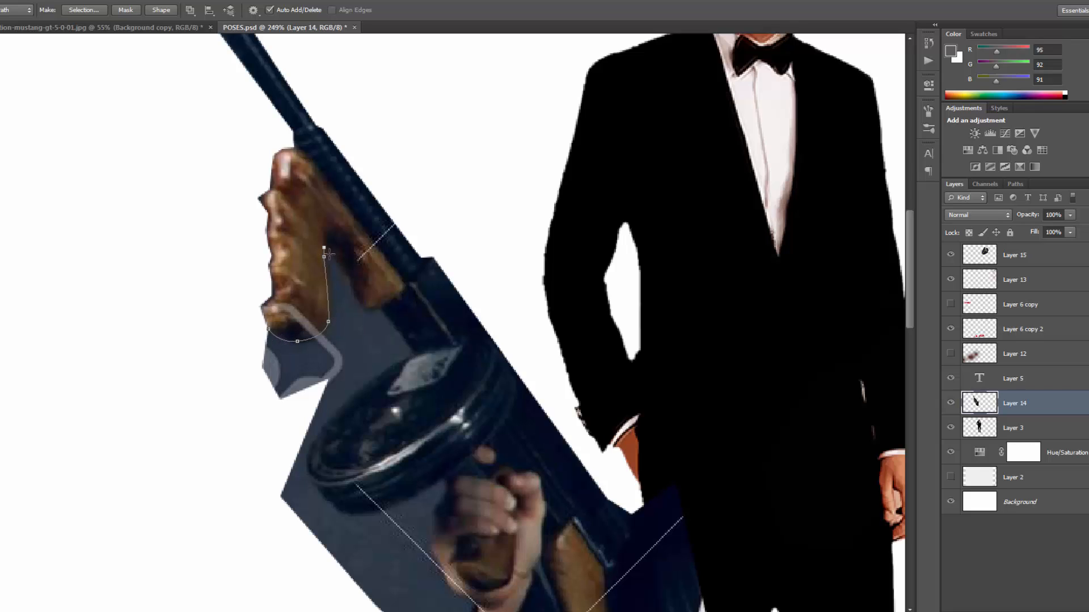
{"action": "left_click", "coordinate": [348, 279]}
{"action": "left_click", "coordinate": [414, 354]}
{"action": "left_click_drag", "start_coordinate": [319, 435], "coordinate": [300, 477]}
{"action": "left_click", "coordinate": [313, 485]}
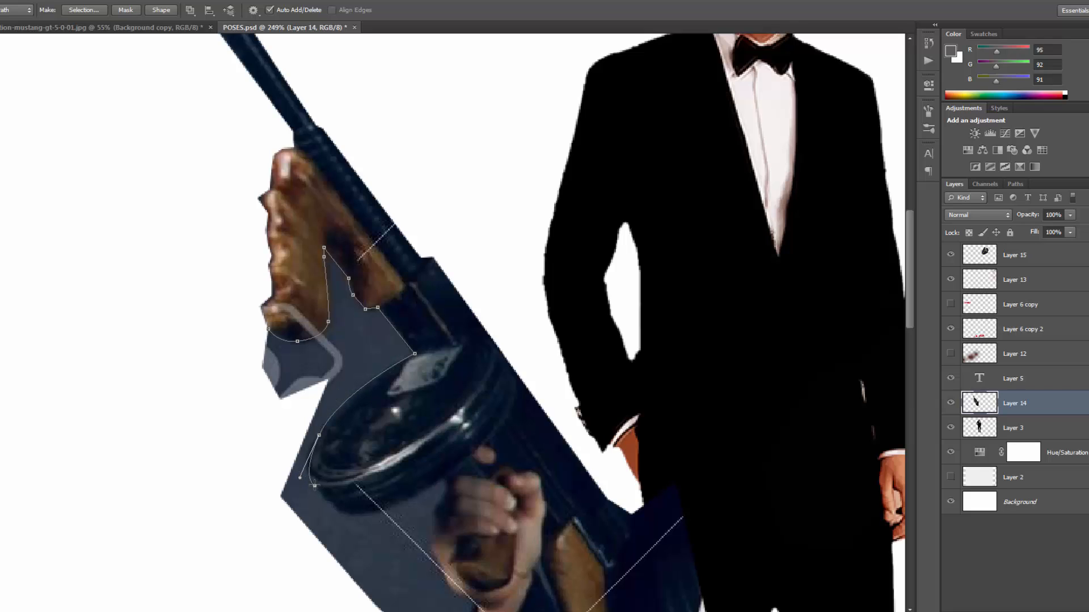
- Continue the path along the underside of the drum and around the hand gripping the gun to the sleeve
{"action": "left_click", "coordinate": [344, 513]}
{"action": "left_click_drag", "start_coordinate": [419, 497], "coordinate": [447, 481]}
{"action": "left_click", "coordinate": [448, 491]}
{"action": "left_click_drag", "start_coordinate": [560, 472], "coordinate": [585, 275]}
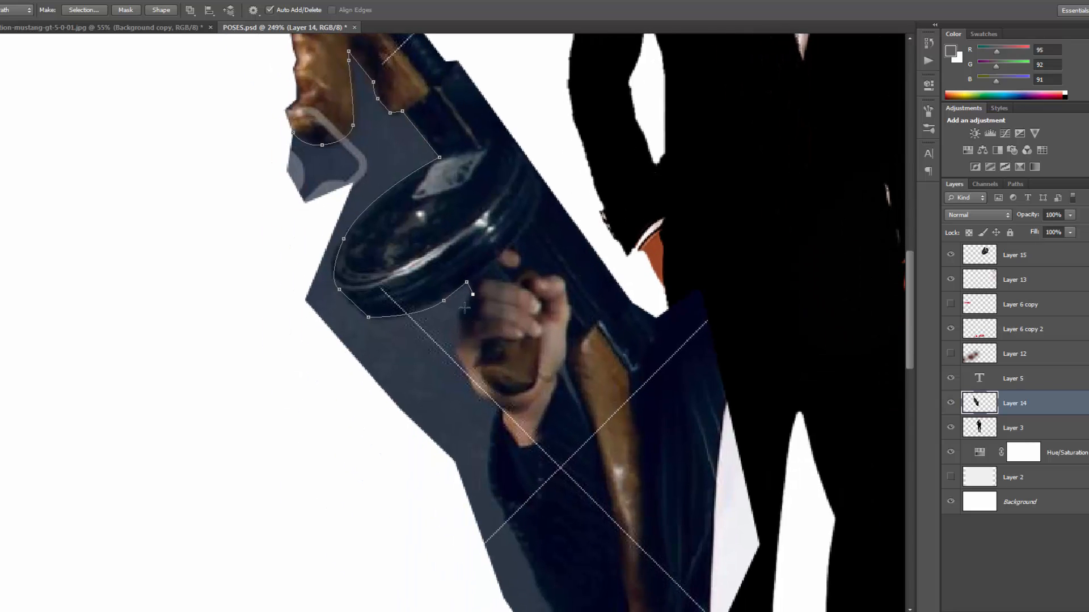
{"action": "left_click_drag", "start_coordinate": [456, 324], "coordinate": [459, 360]}
{"action": "left_click_drag", "start_coordinate": [477, 397], "coordinate": [487, 402]}
{"action": "left_click", "coordinate": [496, 412]}
{"action": "left_click_drag", "start_coordinate": [486, 472], "coordinate": [492, 488]}
- Continue the path down the edge of the dark sleeve to the lower end of the gun stock
{"action": "scroll", "coordinate": [536, 475], "scroll_direction": "down", "scroll_amount": 5}
{"action": "left_click", "coordinate": [521, 333]}
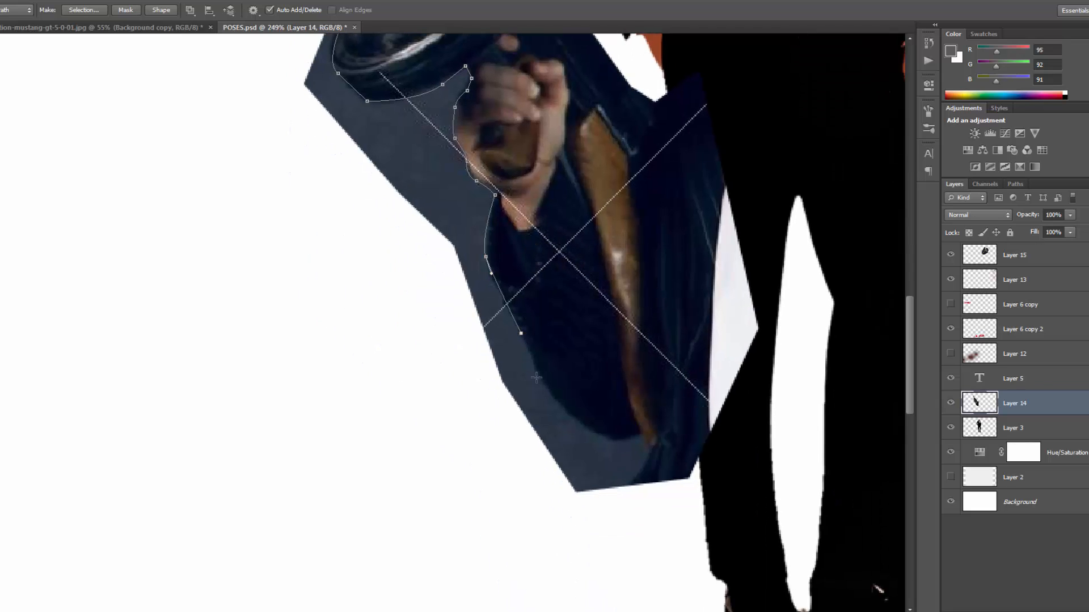
{"action": "left_click_drag", "start_coordinate": [537, 375], "coordinate": [547, 389]}
{"action": "left_click", "coordinate": [580, 425]}
{"action": "left_click_drag", "start_coordinate": [619, 439], "coordinate": [628, 439]}
{"action": "left_click", "coordinate": [640, 435]}
{"action": "left_click_drag", "start_coordinate": [668, 474], "coordinate": [686, 481]}
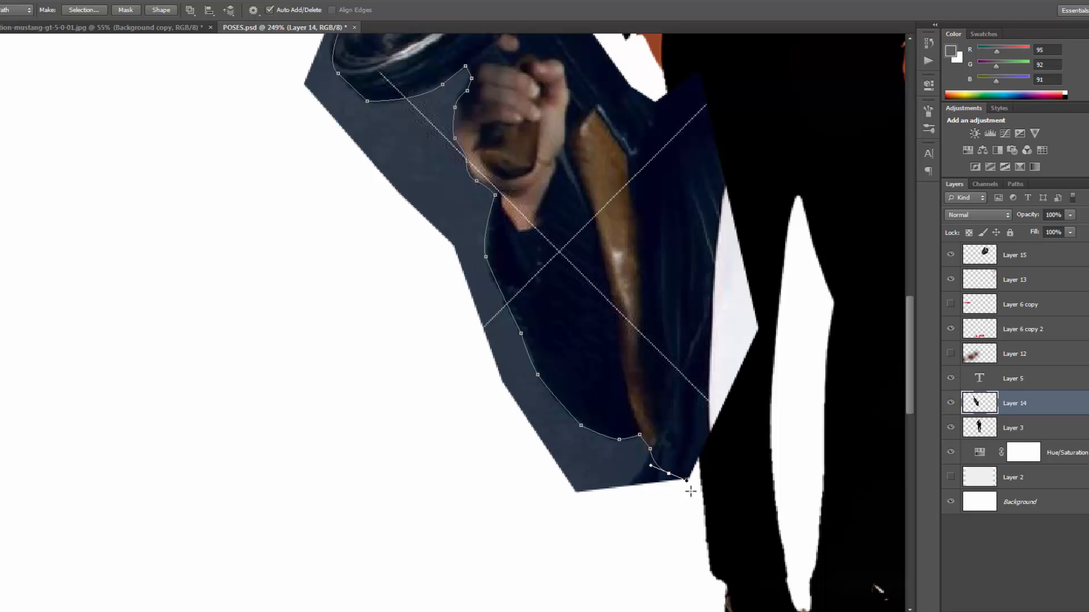
- Close the path by routing it through the empty area outside the cutout back to its start at the foregrip
{"action": "left_click", "coordinate": [695, 493]}
{"action": "left_click", "coordinate": [510, 552]}
{"action": "left_click_drag", "start_coordinate": [286, 329], "coordinate": [287, 322]}
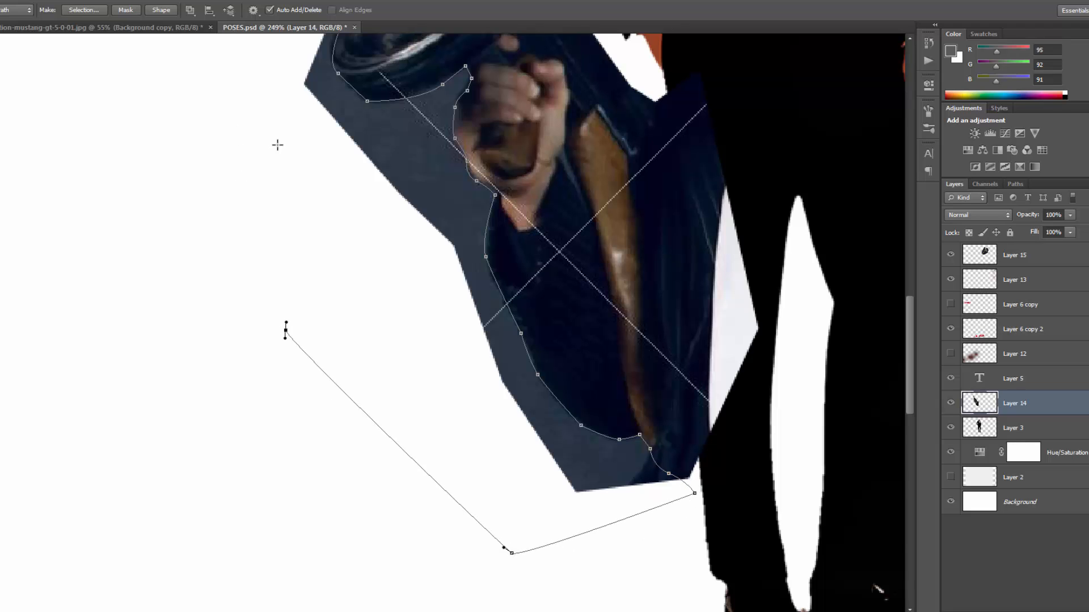
{"action": "left_click_drag", "start_coordinate": [277, 146], "coordinate": [337, 315]}
{"action": "left_click", "coordinate": [252, 192]}
{"action": "left_click", "coordinate": [287, 90]}
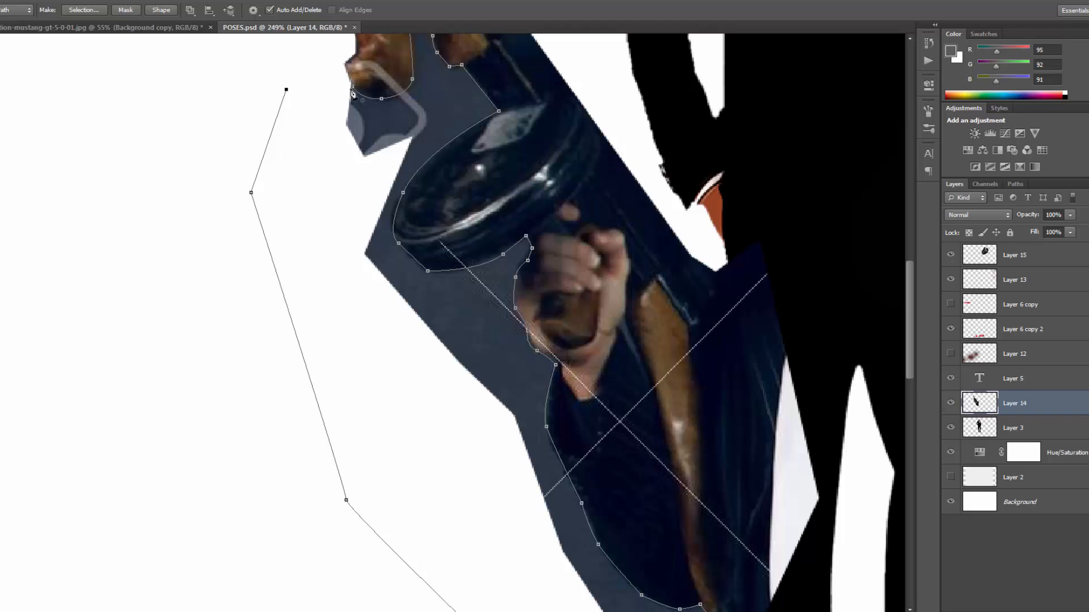
{"action": "left_click", "coordinate": [353, 89]}
- Convert the closed path into a selection, delete the backdrop inside it from the gun layer and deselect
{"action": "right_click", "coordinate": [352, 90]}
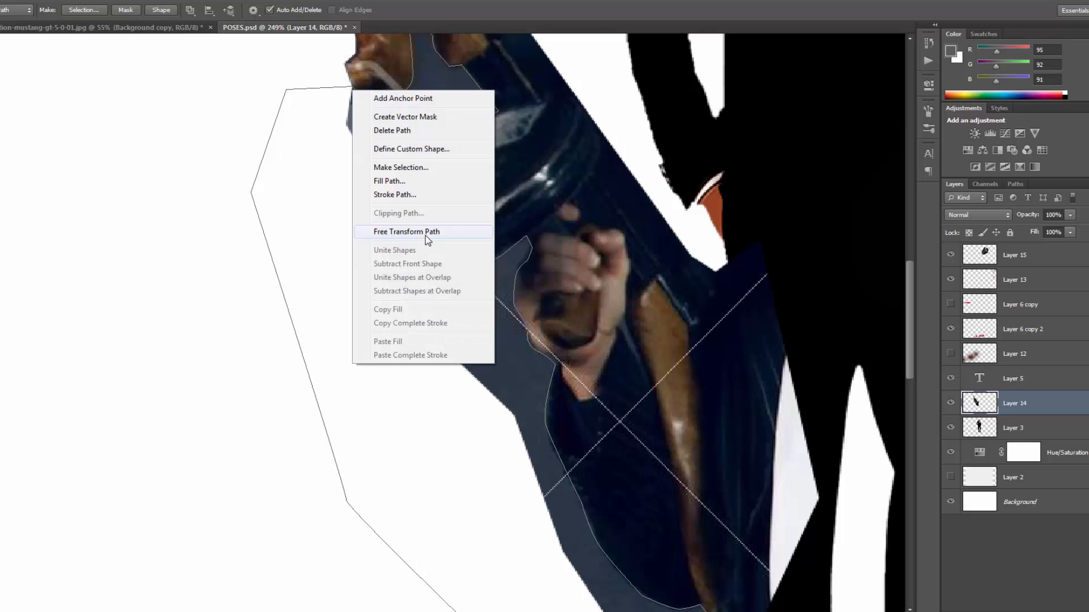
{"action": "left_click", "coordinate": [401, 168]}
{"action": "left_click", "coordinate": [592, 178]}
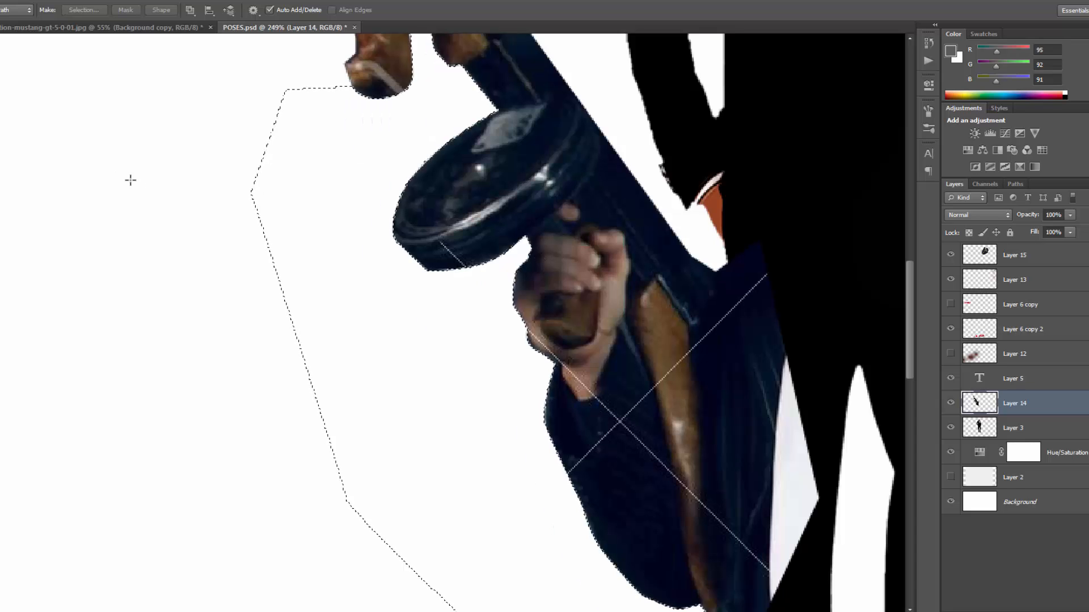
{"action": "left_click", "coordinate": [121, 2]}
{"action": "left_click", "coordinate": [135, 17]}
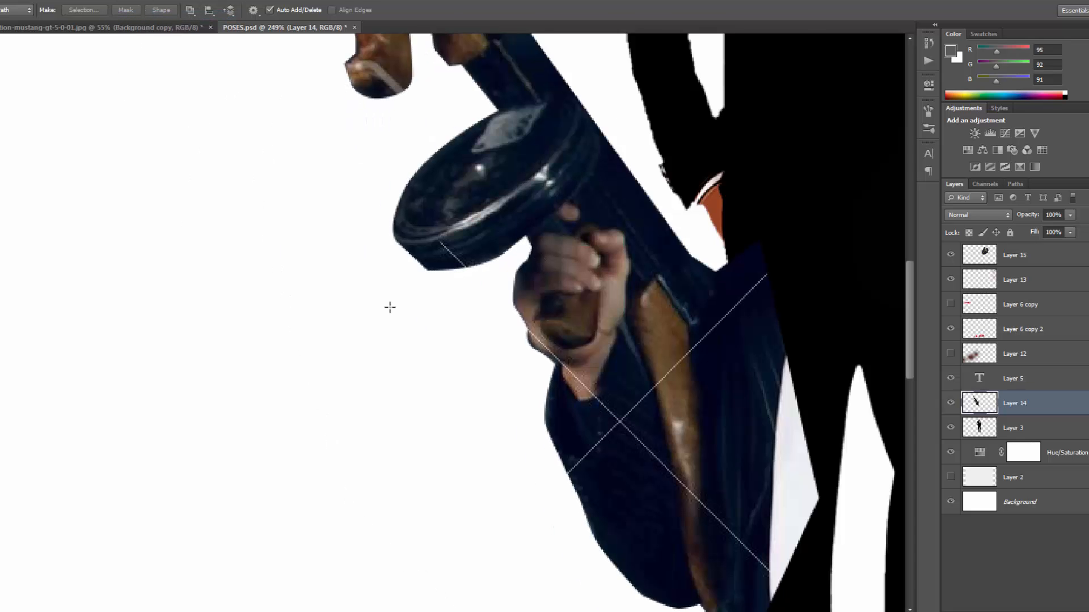
- Move the trimmed tommy gun cutout slightly up and to the left, farther from the standing man
{"action": "key", "text": "ctrl+0"}
{"action": "scroll", "coordinate": [203, 163], "scroll_direction": "down", "scroll_amount": 2}
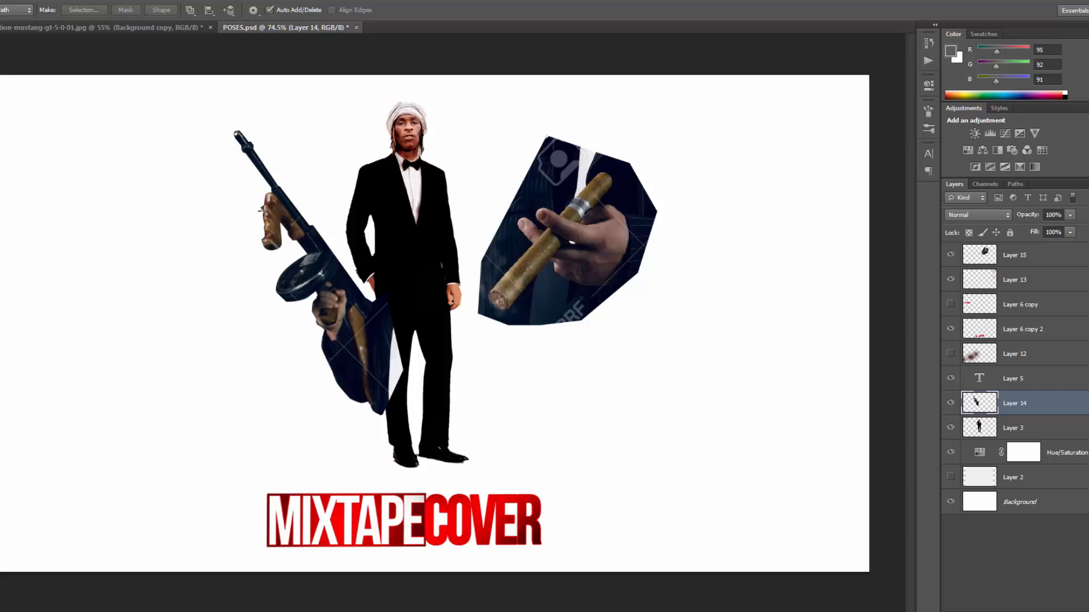
{"action": "key", "text": "v"}
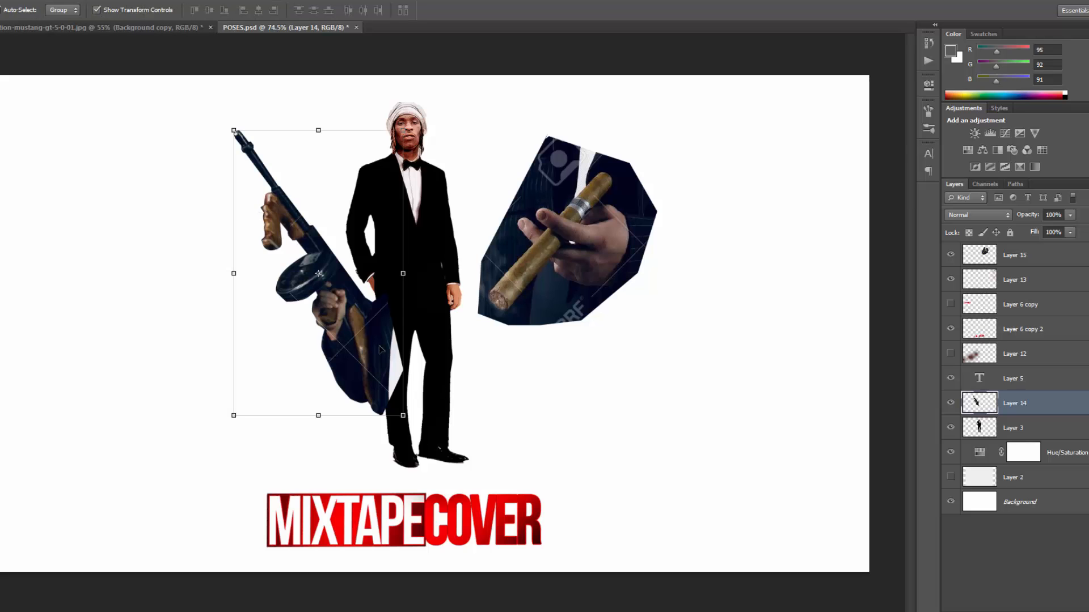
{"action": "left_click_drag", "start_coordinate": [380, 349], "coordinate": [360, 336]}
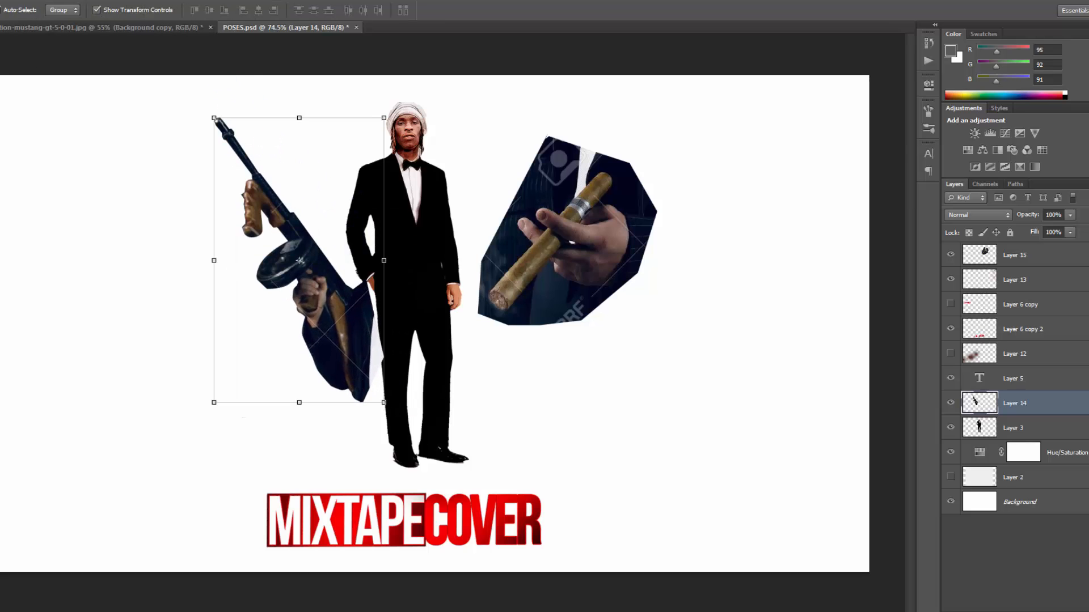
{"action": "left_click", "coordinate": [31, 0]}
{"action": "mouse_move", "coordinate": [47, 24]}
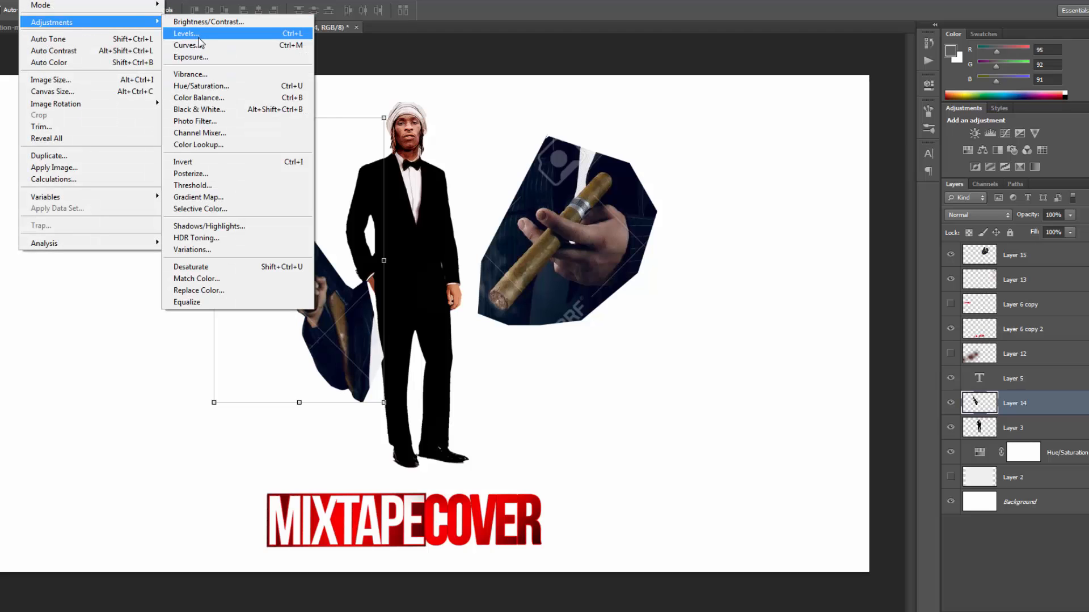
{"action": "left_click", "coordinate": [200, 47]}
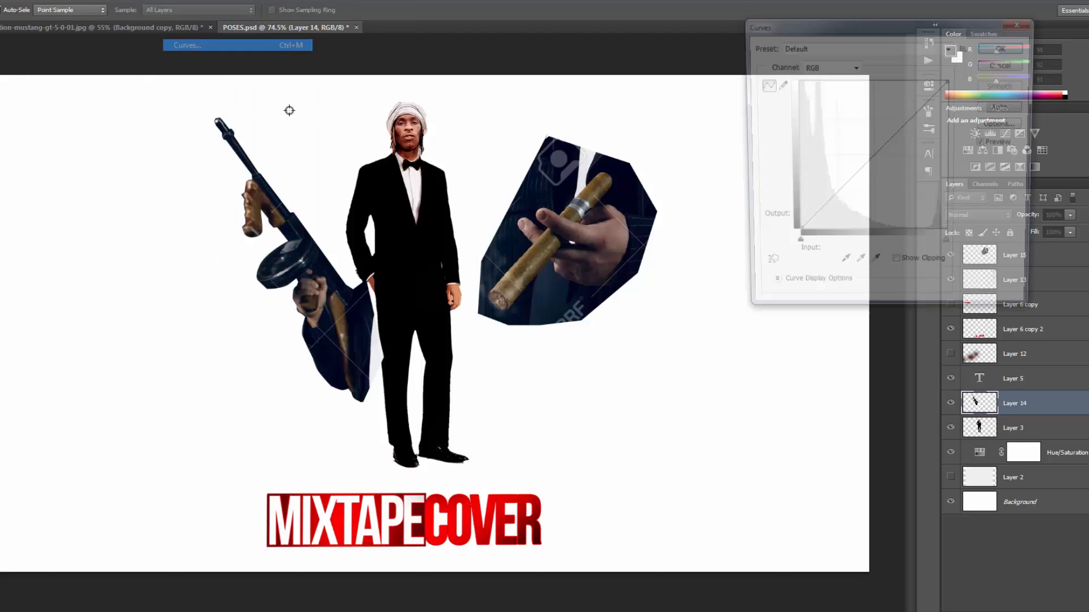
{"action": "left_click", "coordinate": [1004, 64]}
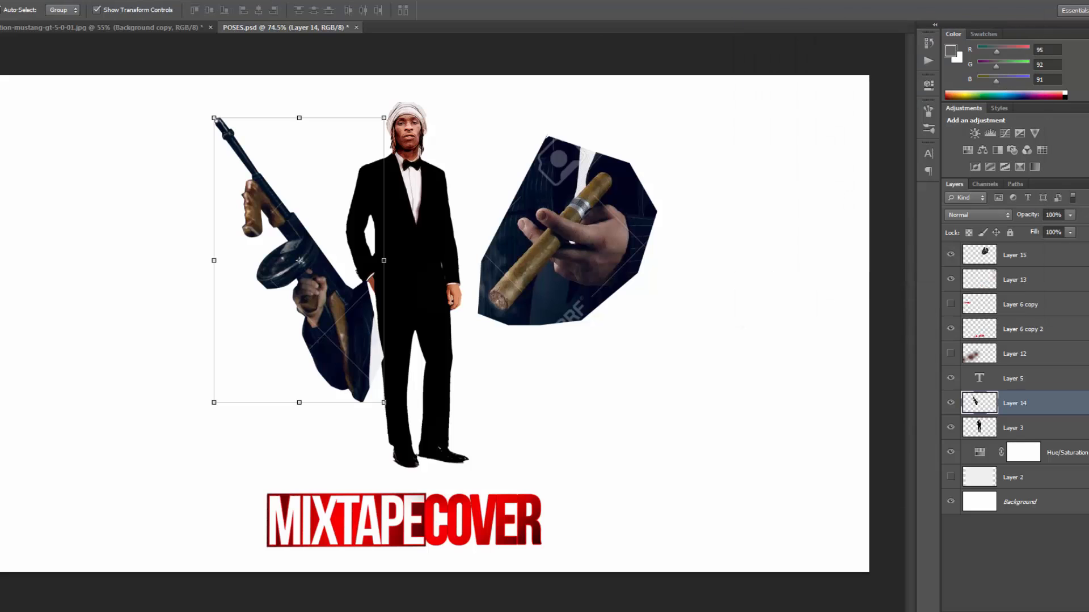
- Apply a Levels adjustment to the tommy gun layer with input levels of 11, 0.84 and 213
{"action": "left_click", "coordinate": [70, 0]}
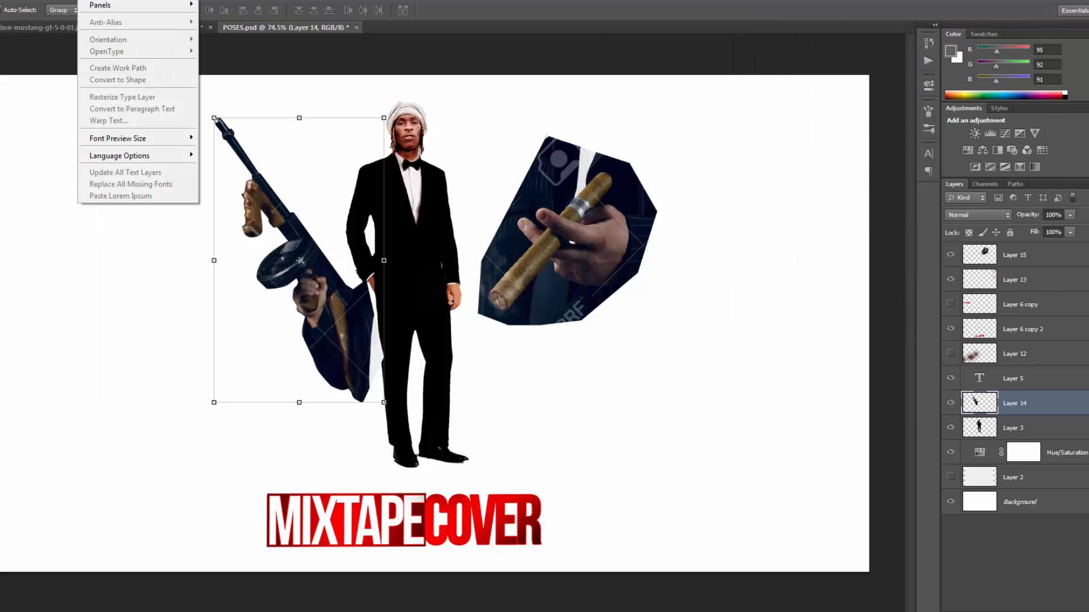
{"action": "mouse_move", "coordinate": [91, 57]}
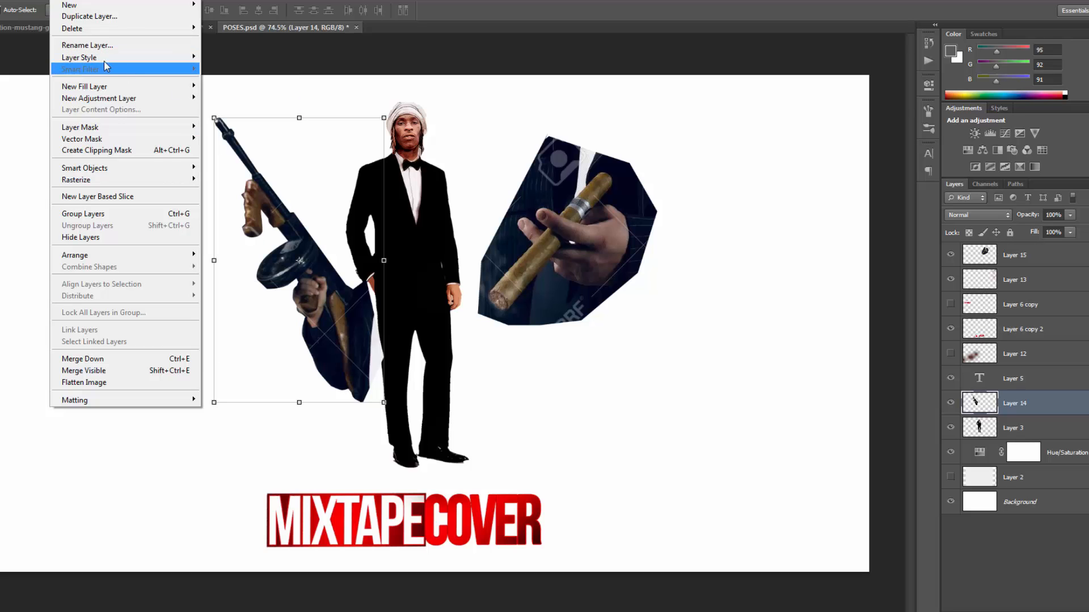
{"action": "mouse_move", "coordinate": [51, 22]}
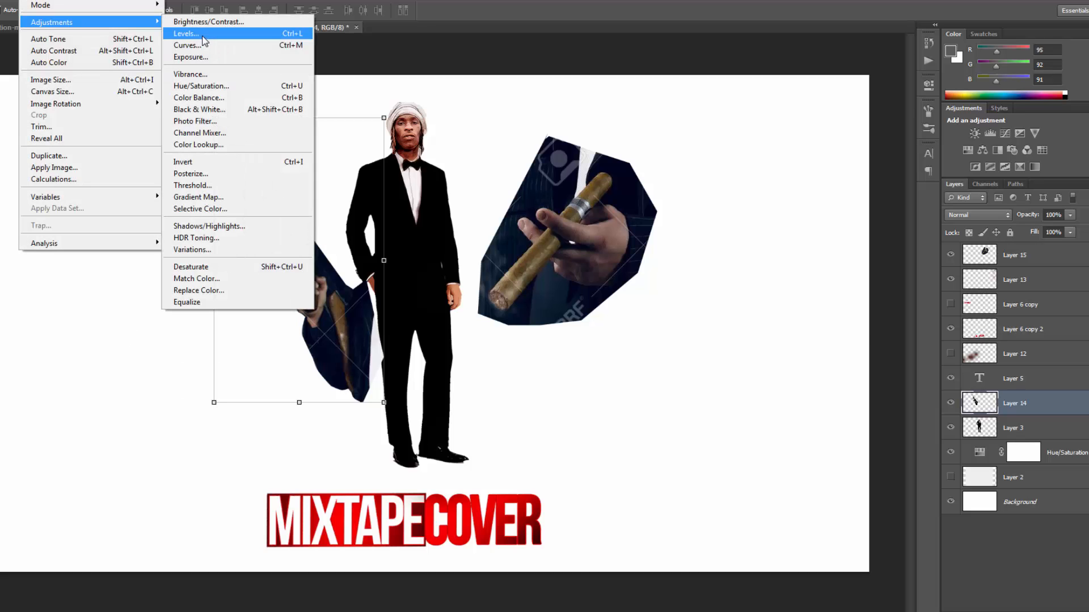
{"action": "left_click", "coordinate": [206, 37]}
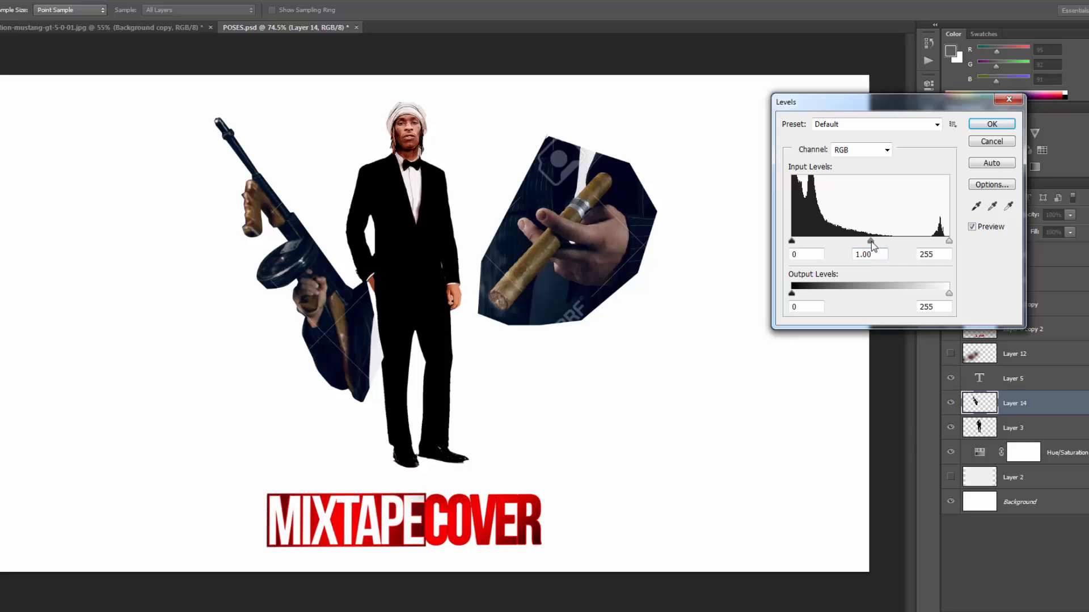
{"action": "left_click_drag", "start_coordinate": [870, 241], "coordinate": [879, 240]}
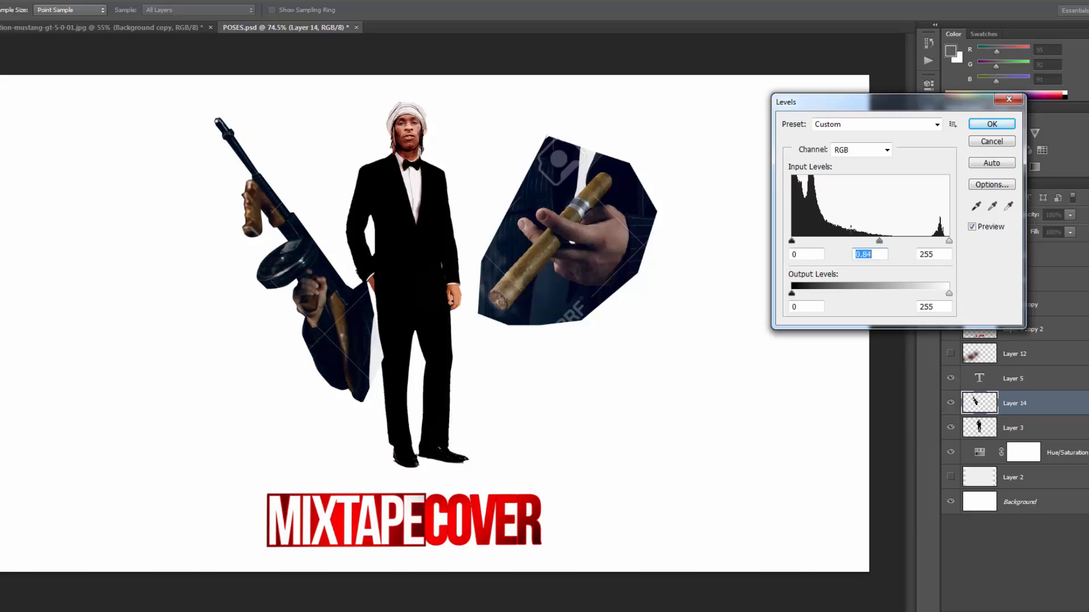
{"action": "left_click_drag", "start_coordinate": [792, 244], "coordinate": [798, 242]}
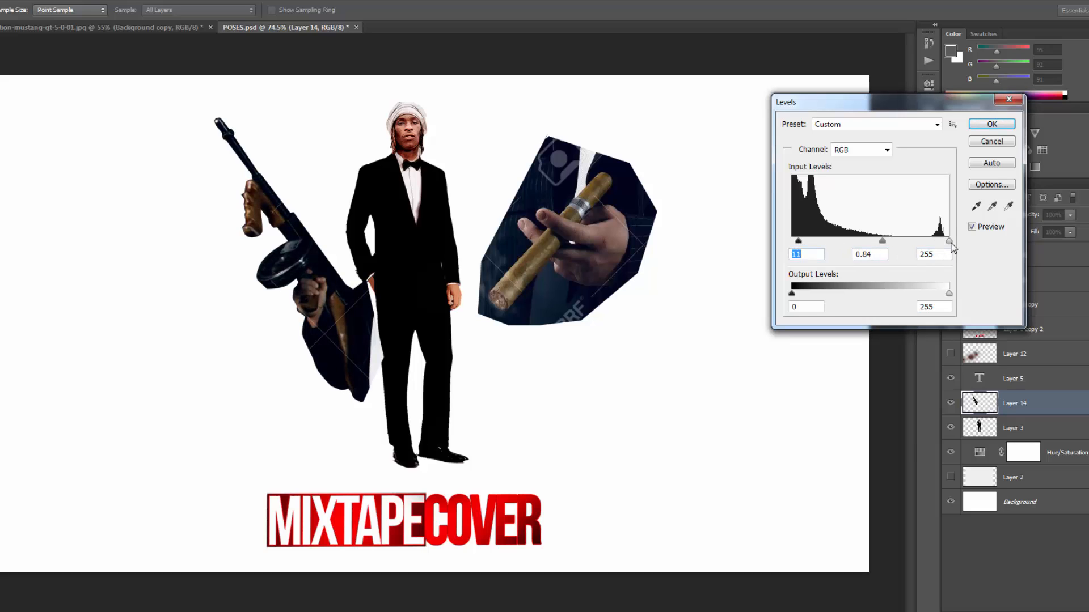
{"action": "left_click_drag", "start_coordinate": [949, 242], "coordinate": [924, 243]}
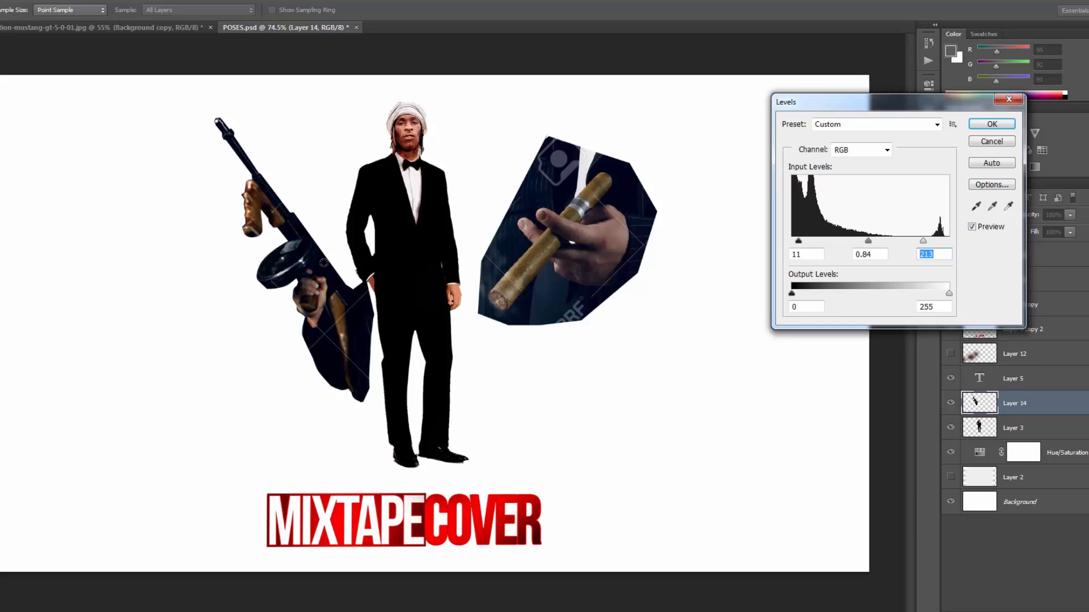
{"action": "left_click", "coordinate": [991, 124]}
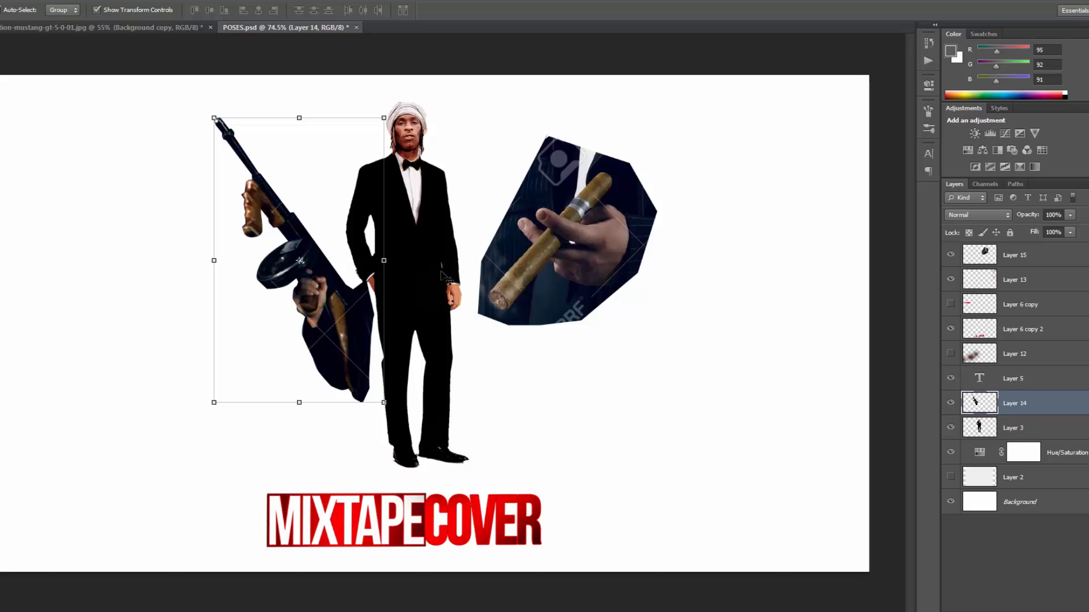
- Move the cigar hand cutout to the canvas's lower-right area and bring the tommy gun up beside the man's shoulder
{"action": "left_click", "coordinate": [609, 263]}
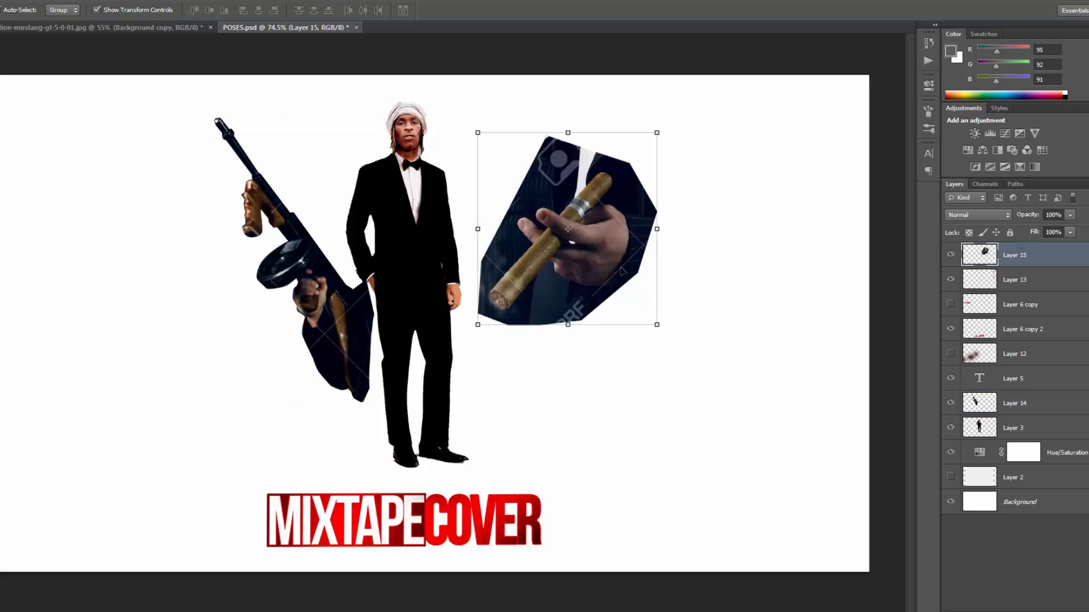
{"action": "left_click_drag", "start_coordinate": [622, 271], "coordinate": [779, 490]}
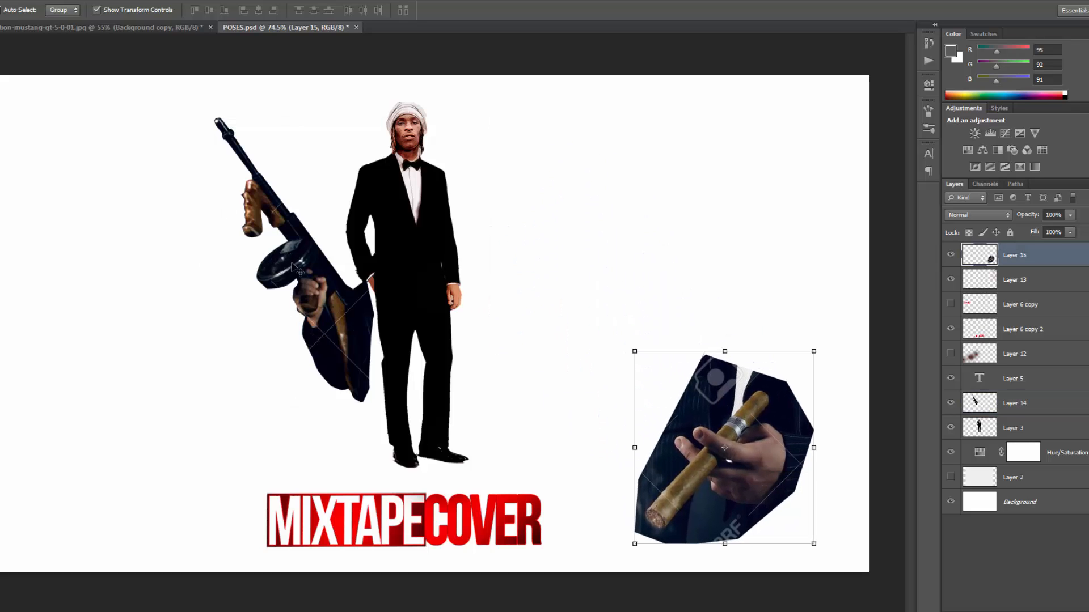
{"action": "left_click_drag", "start_coordinate": [319, 280], "coordinate": [324, 162]}
{"action": "scroll", "coordinate": [461, 259], "scroll_direction": "down", "scroll_amount": 2}
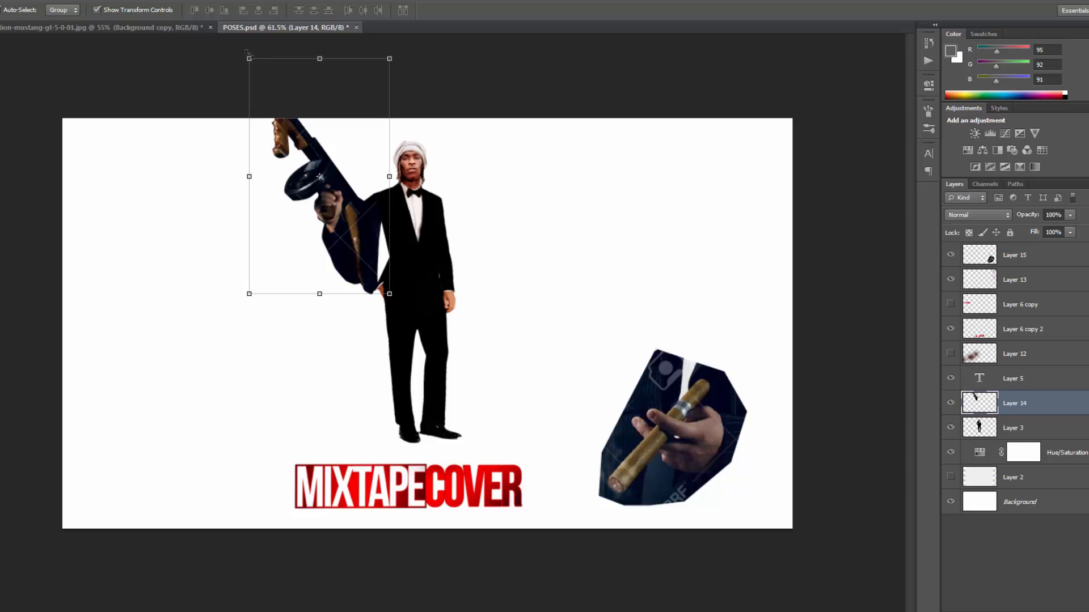
{"action": "left_click_drag", "start_coordinate": [356, 213], "coordinate": [369, 240]}
- Scale the tommy gun cutout proportionally to about 83% and shift it up against the man's arm
{"action": "left_click", "coordinate": [397, 84]}
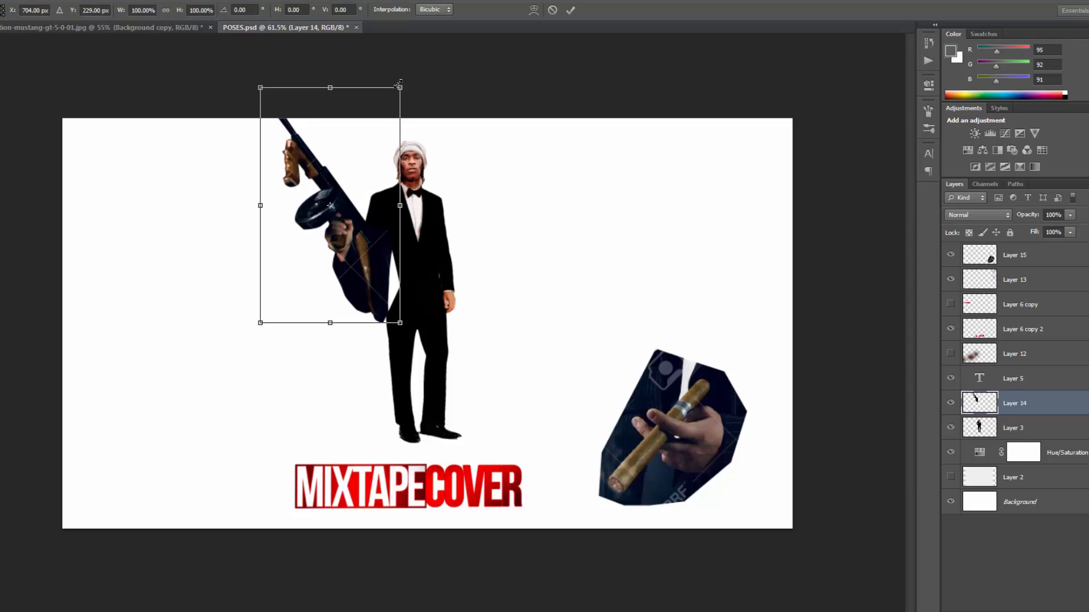
{"action": "left_click_drag", "start_coordinate": [398, 84], "coordinate": [376, 127]}
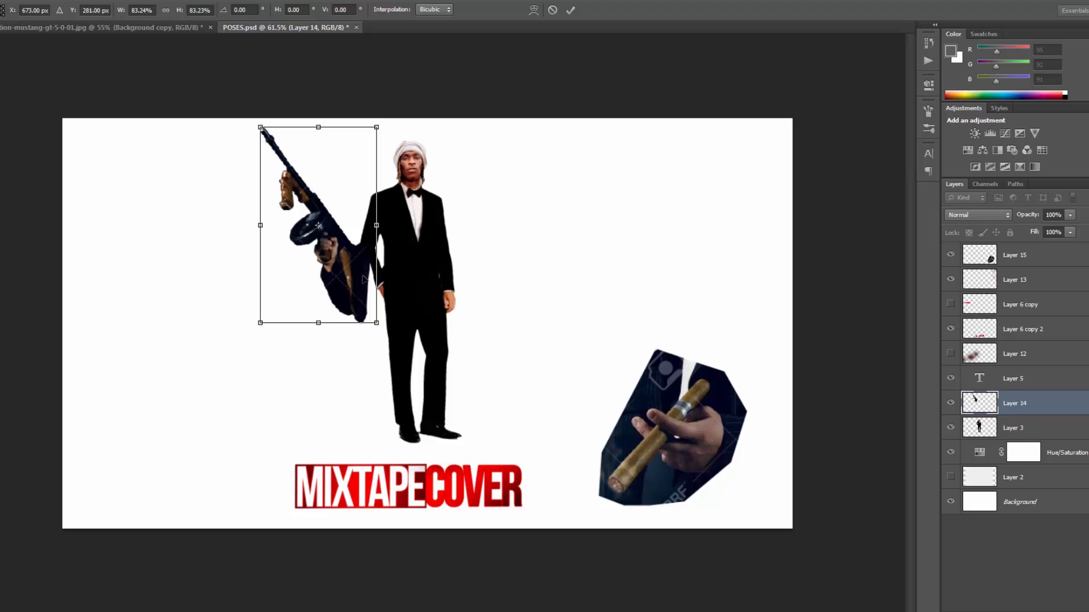
{"action": "left_click_drag", "start_coordinate": [363, 281], "coordinate": [377, 242]}
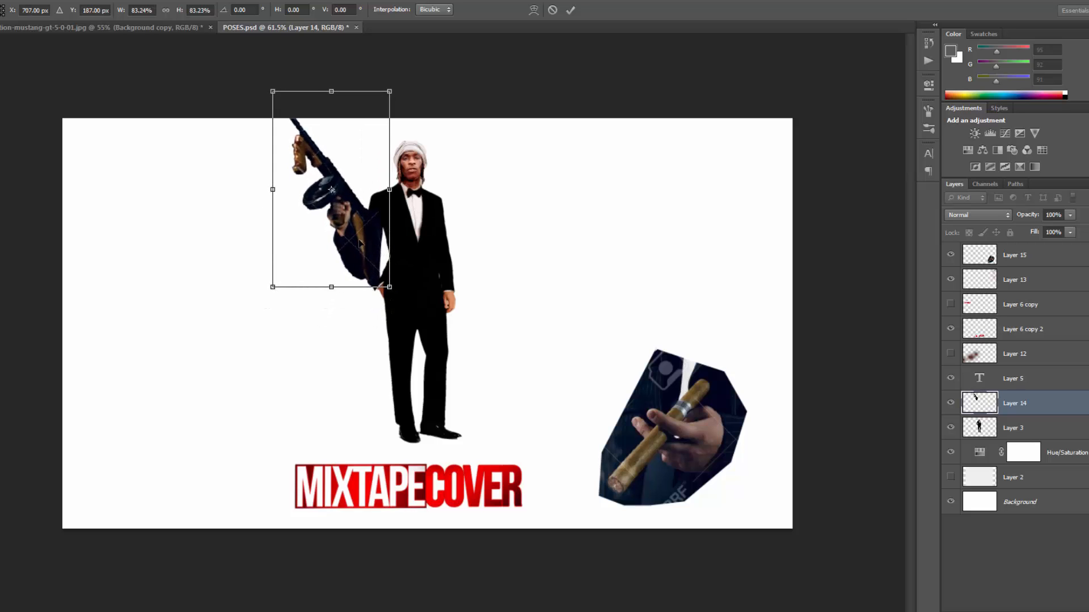
- Shrink the tommy gun cutout further to about 64% and position its sleeve over the man's bent arm
{"action": "scroll", "coordinate": [447, 248], "scroll_direction": "up", "scroll_amount": 5}
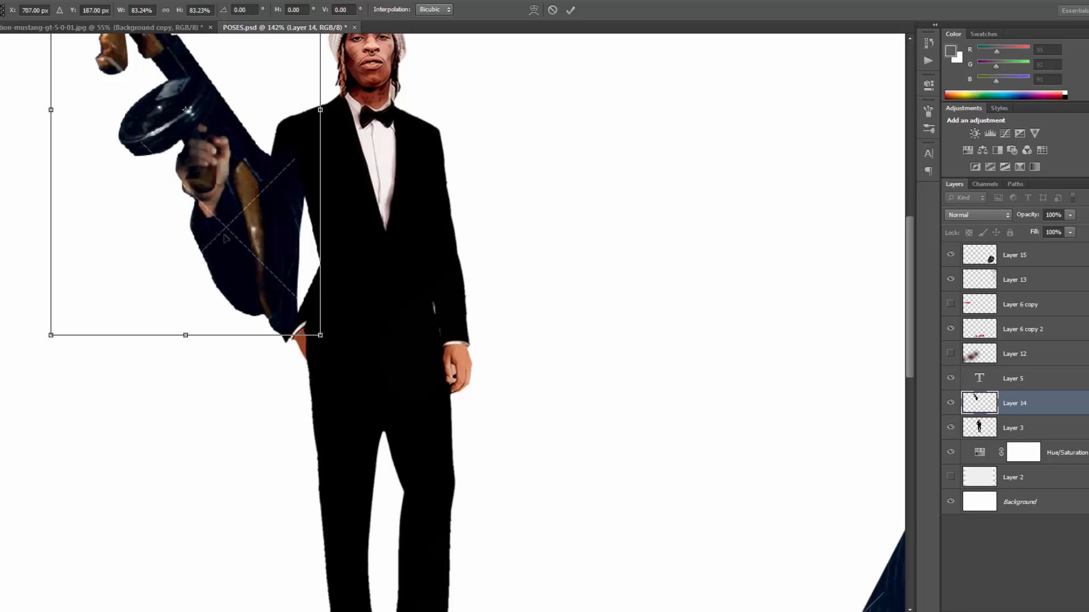
{"action": "left_click_drag", "start_coordinate": [225, 238], "coordinate": [216, 286]}
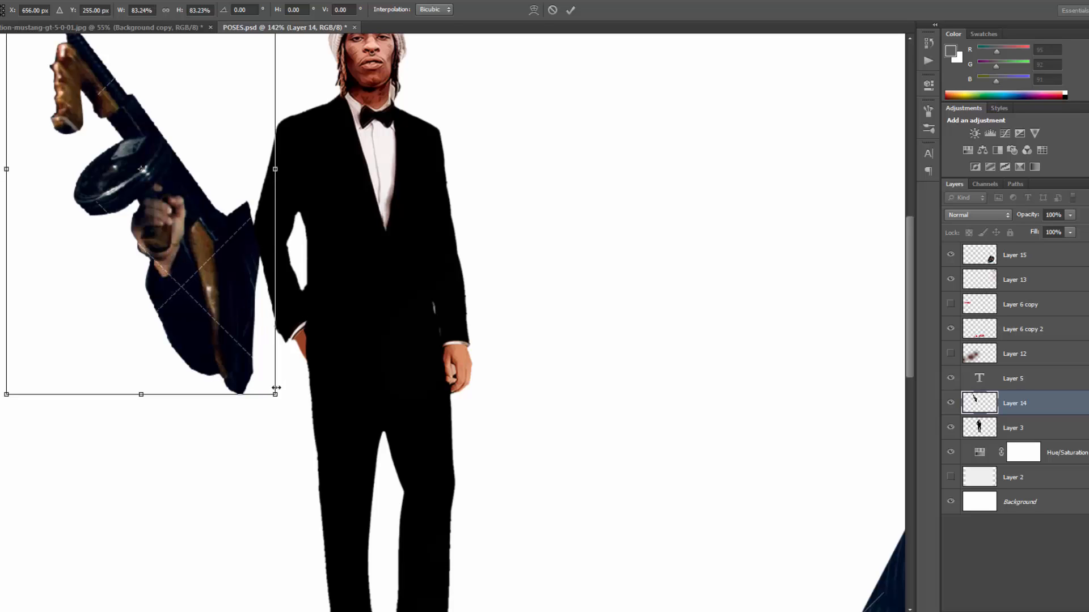
{"action": "left_click_drag", "start_coordinate": [275, 394], "coordinate": [231, 316]}
{"action": "left_click_drag", "start_coordinate": [214, 253], "coordinate": [318, 272]}
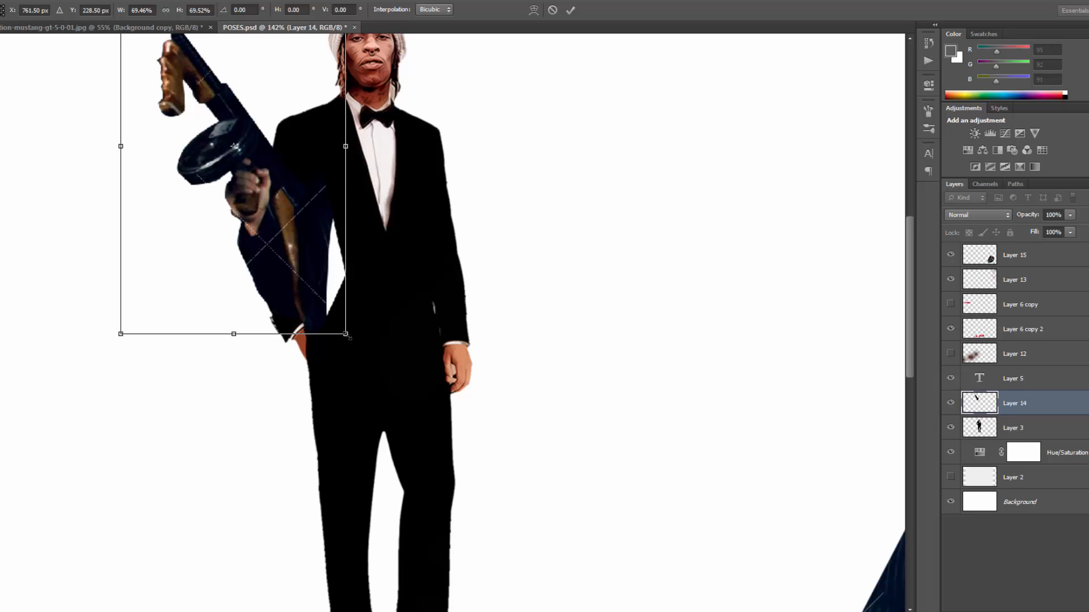
{"action": "left_click_drag", "start_coordinate": [347, 335], "coordinate": [330, 306]}
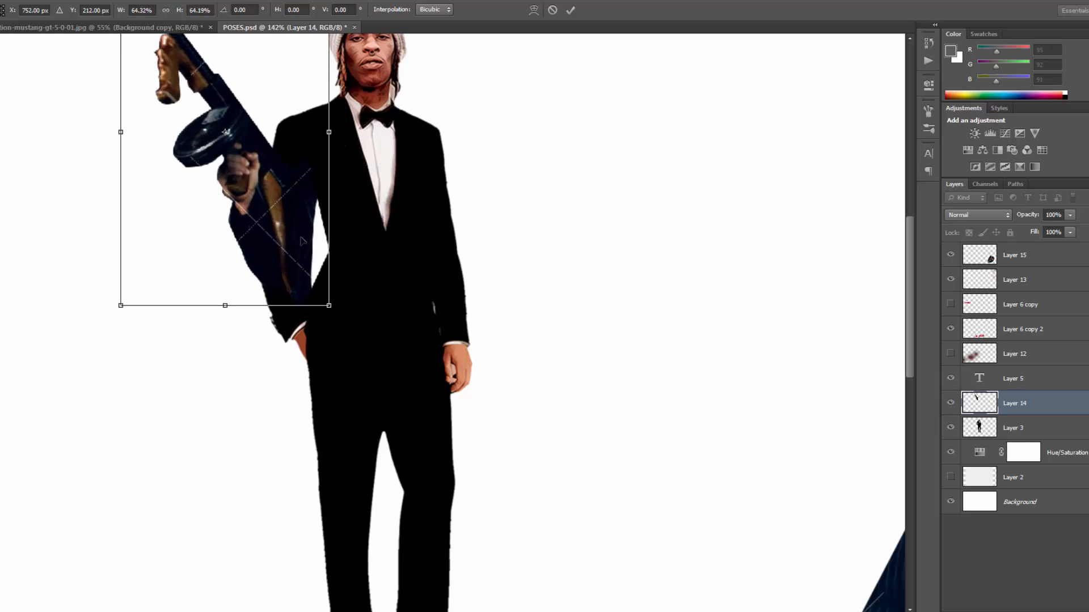
{"action": "left_click_drag", "start_coordinate": [302, 242], "coordinate": [297, 245]}
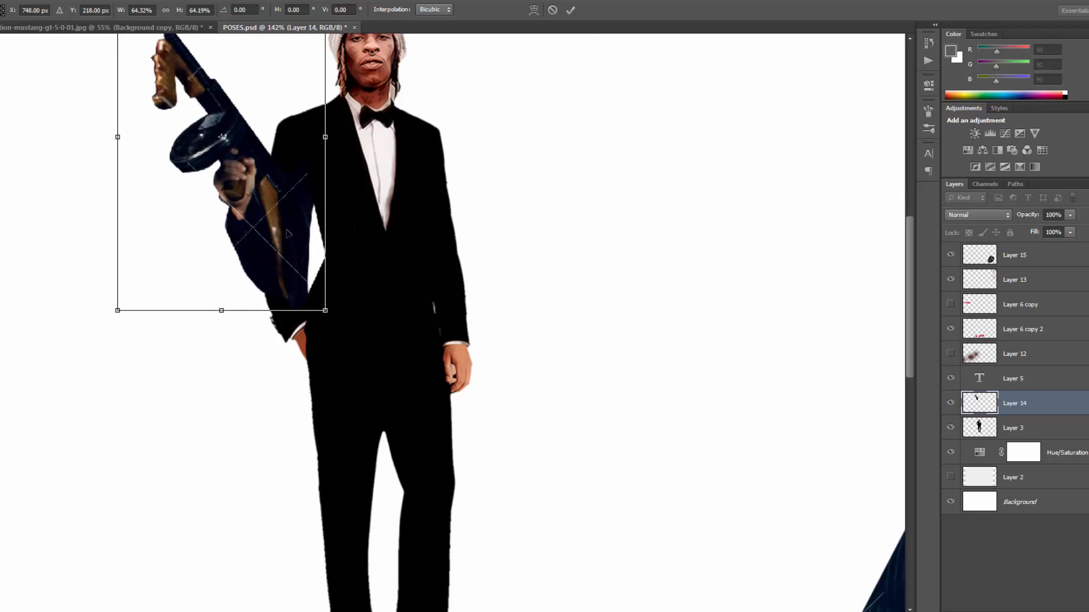
- Rotate the scaled tommy gun about 15° counterclockwise, set its sleeve at the man's shoulder and apply the transform
{"action": "left_click_drag", "start_coordinate": [267, 255], "coordinate": [202, 239]}
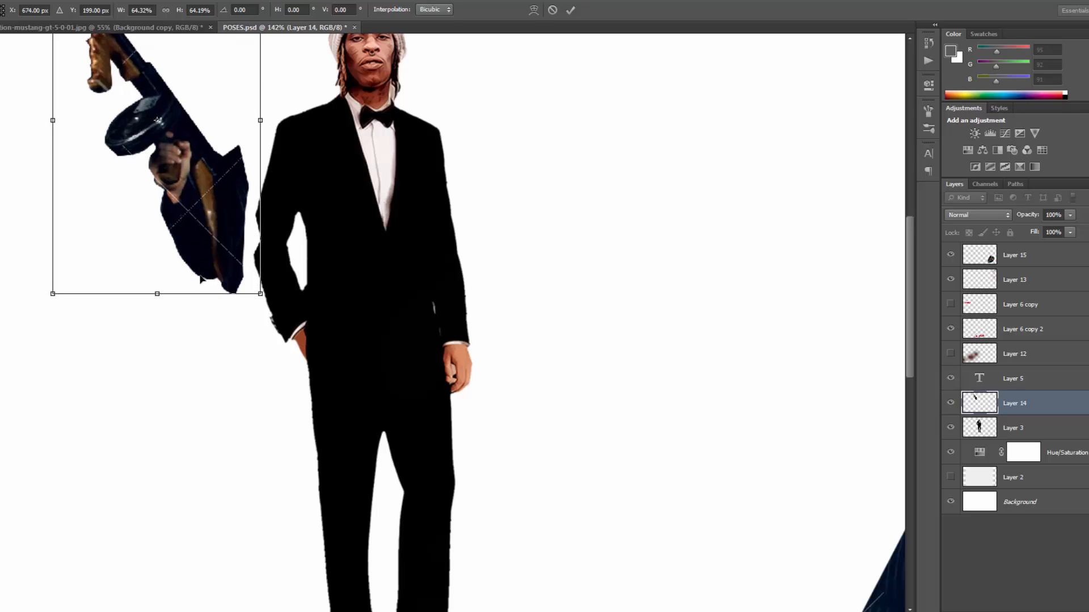
{"action": "left_click_drag", "start_coordinate": [204, 183], "coordinate": [202, 246]}
{"action": "left_click_drag", "start_coordinate": [277, 359], "coordinate": [295, 326]}
{"action": "left_click_drag", "start_coordinate": [241, 286], "coordinate": [283, 212]}
{"action": "scroll", "coordinate": [415, 274], "scroll_direction": "down", "scroll_amount": 2}
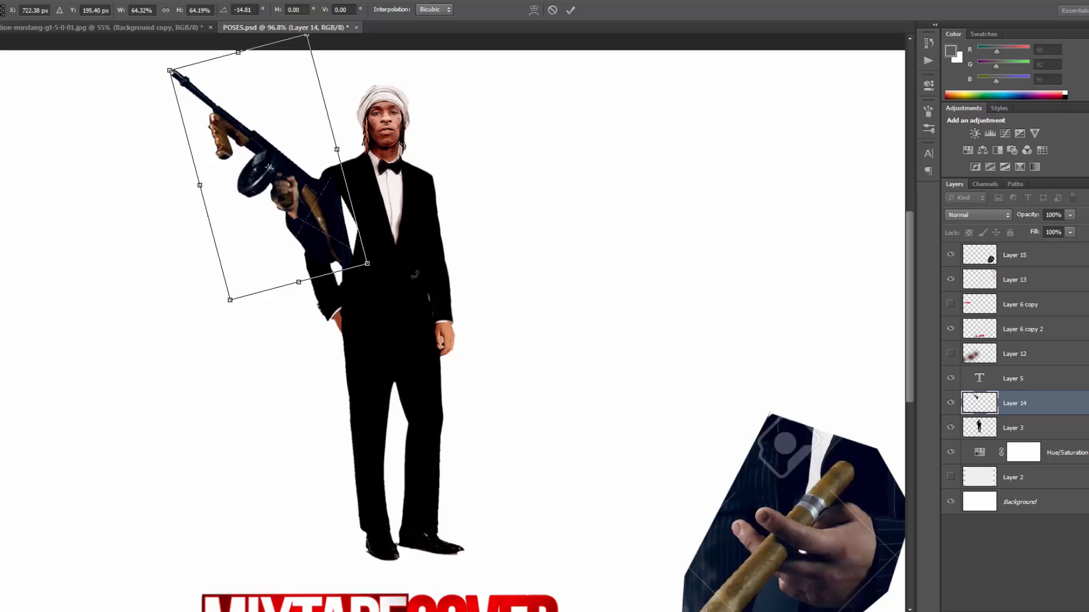
{"action": "key", "text": "Return"}
- Rotate the tommy gun about 14.4° clockwise, align its sleeve with the man's shoulder and apply the transform
{"action": "left_click_drag", "start_coordinate": [306, 200], "coordinate": [302, 198]}
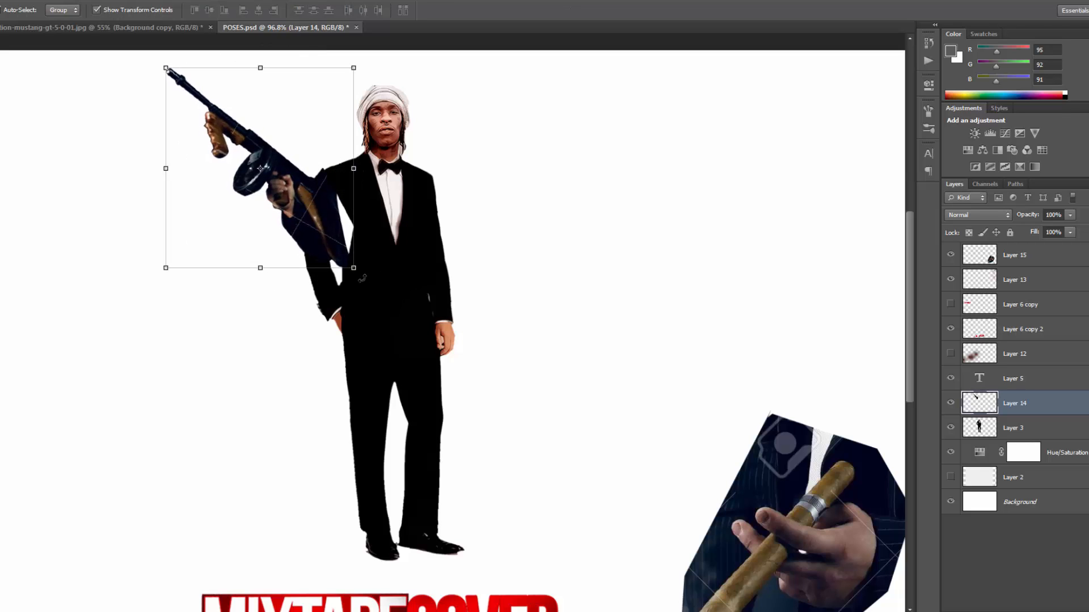
{"action": "left_click_drag", "start_coordinate": [364, 278], "coordinate": [339, 317]}
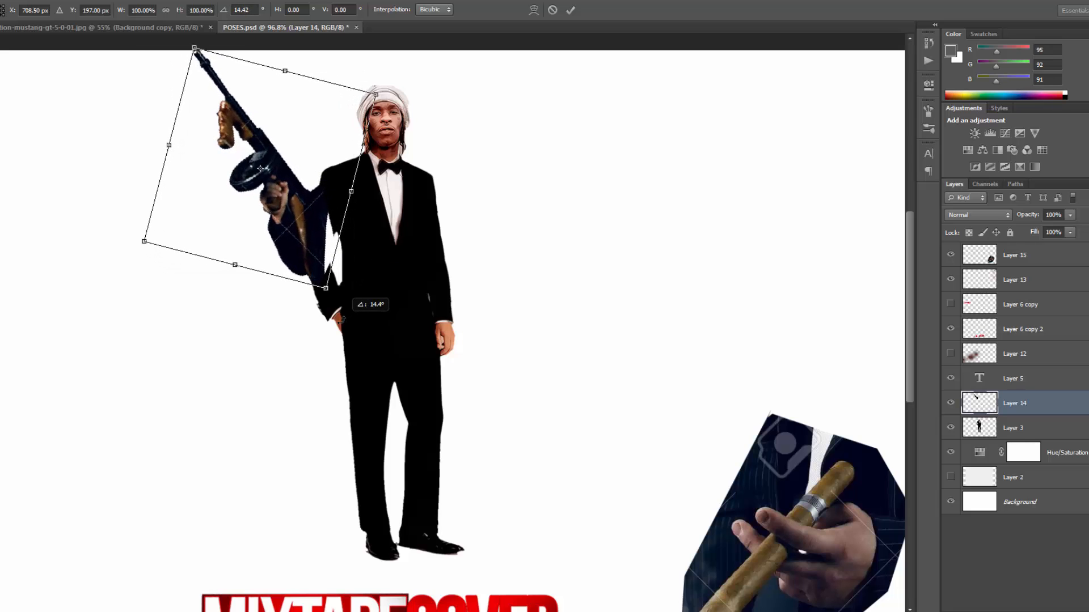
{"action": "left_click_drag", "start_coordinate": [313, 236], "coordinate": [334, 217]}
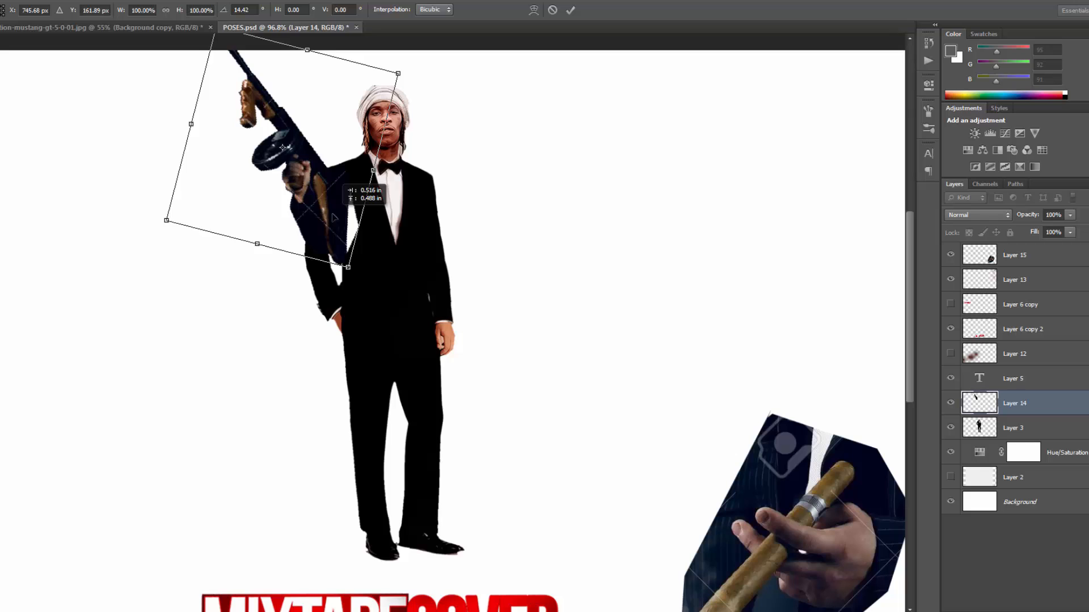
{"action": "left_click_drag", "start_coordinate": [334, 217], "coordinate": [333, 217]}
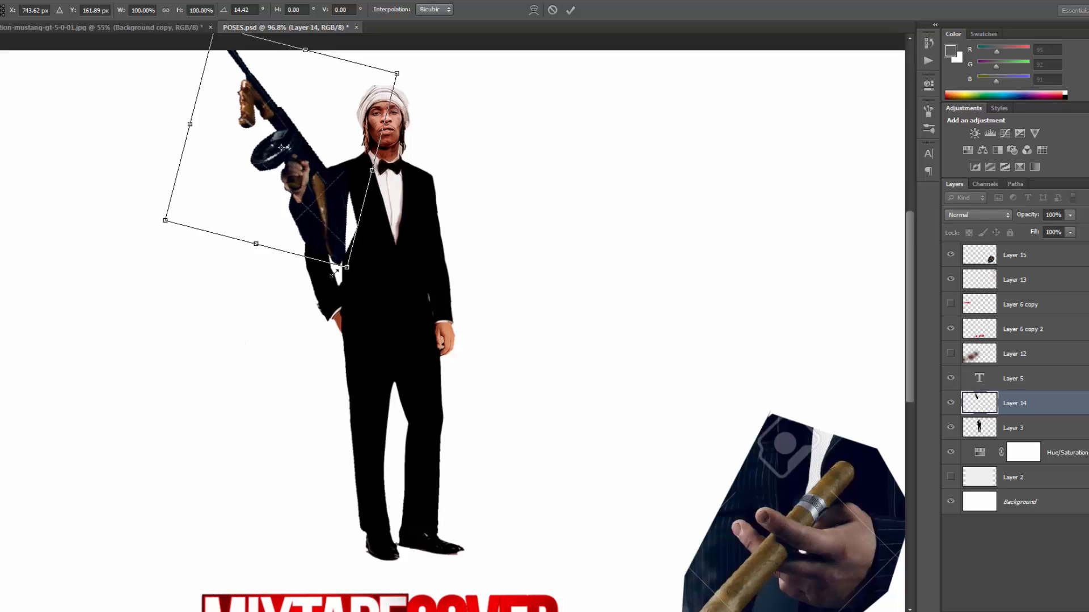
{"action": "key", "text": "Return"}
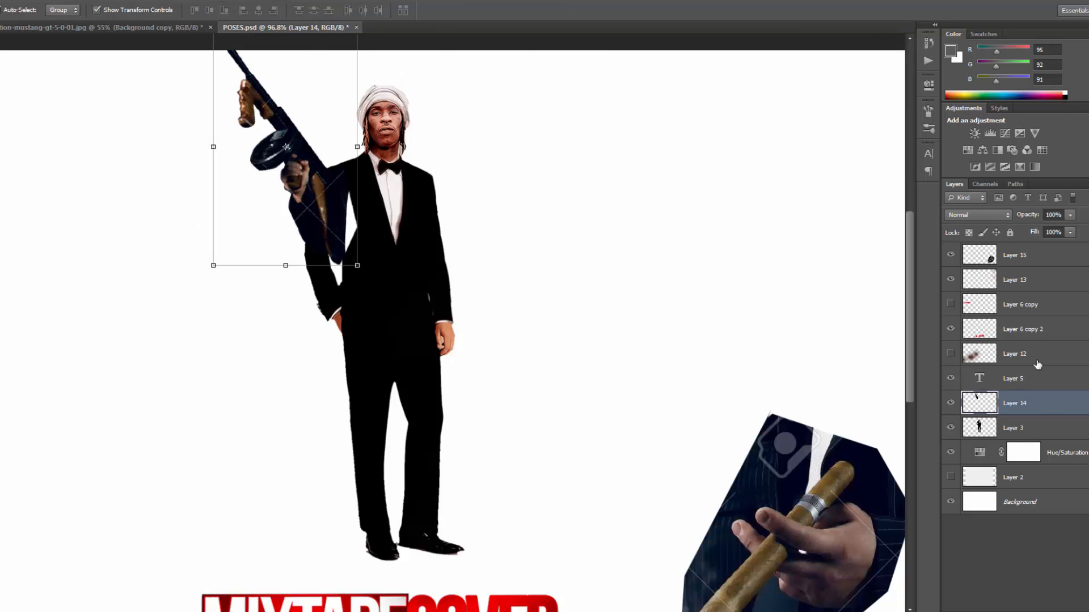
- Duplicate the standing man's layer, Layer 3, and hide the original
{"action": "left_click", "coordinate": [1060, 428]}
{"action": "left_click_drag", "start_coordinate": [1057, 428], "coordinate": [1076, 608]}
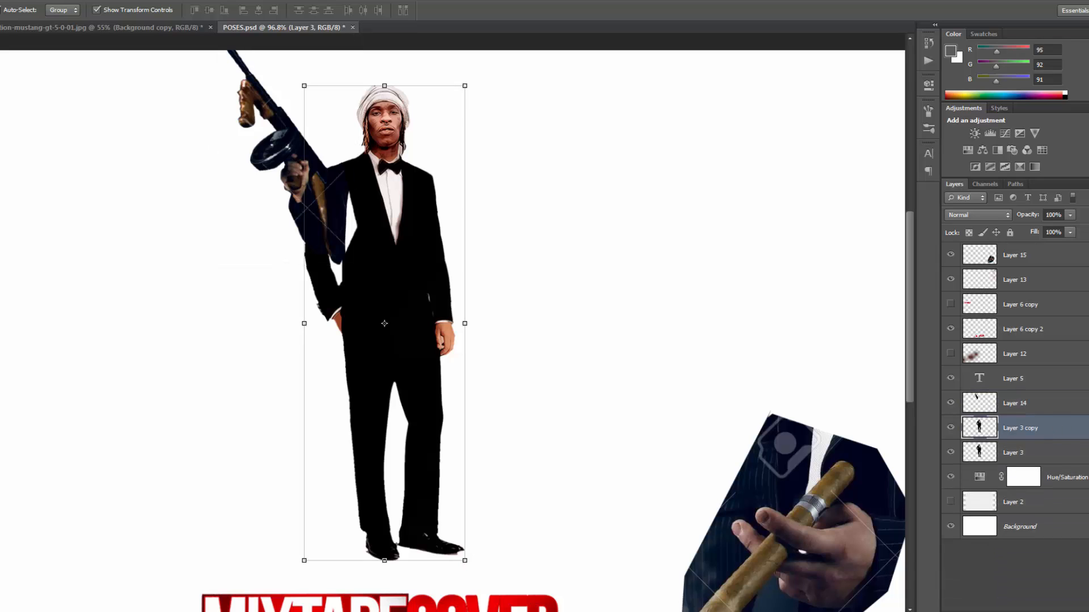
{"action": "left_click", "coordinate": [949, 453]}
- Rename the duplicated man layer DESTR and the hidden original SAVE
{"action": "double_click", "coordinate": [1011, 429]}
{"action": "type", "text": "DESTR"}
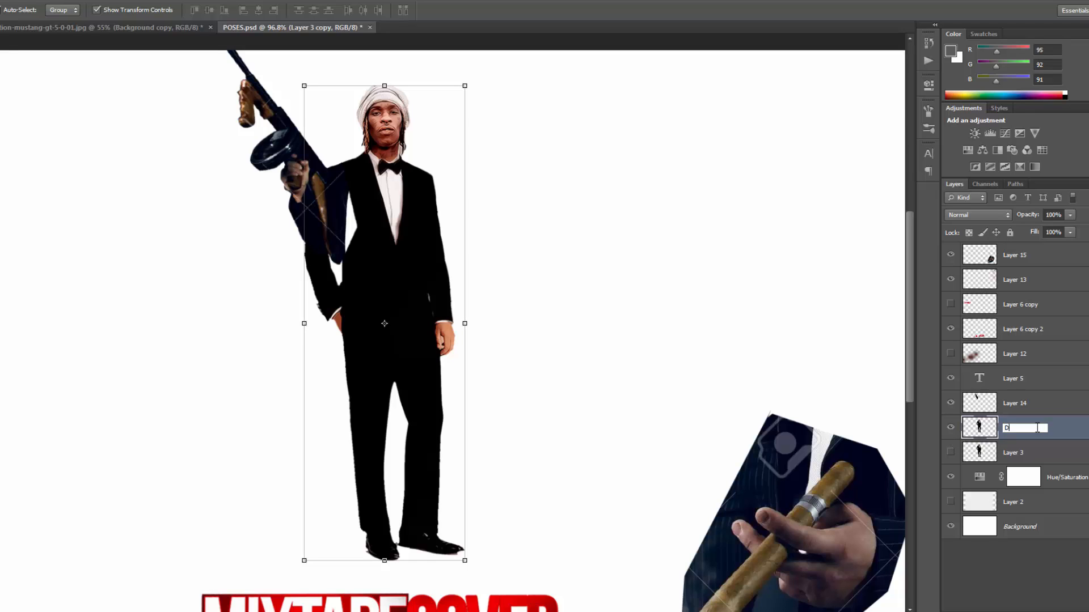
{"action": "key", "text": "Return"}
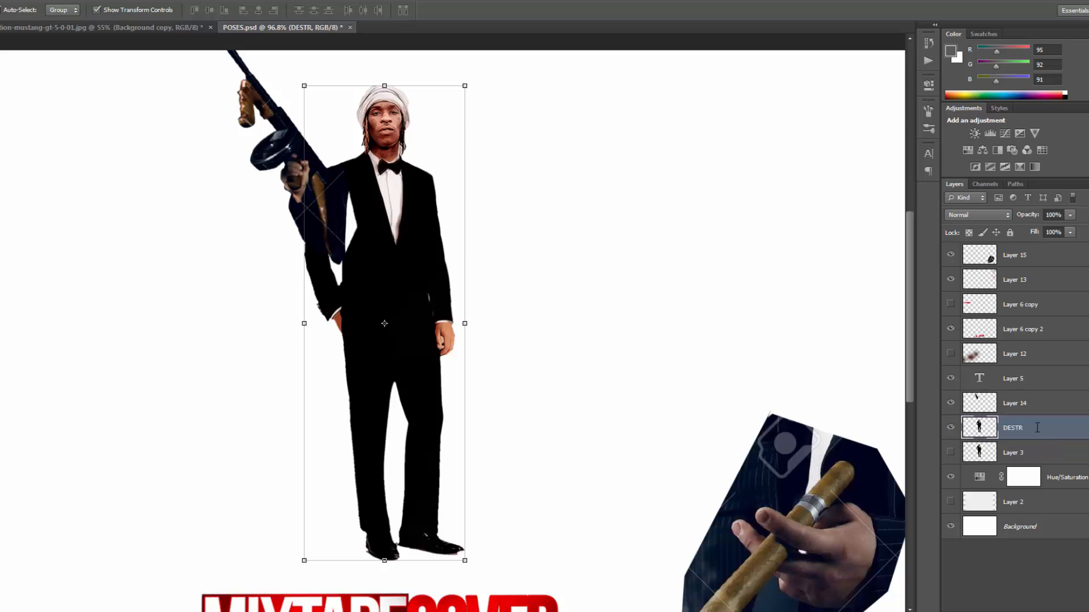
{"action": "double_click", "coordinate": [1021, 453]}
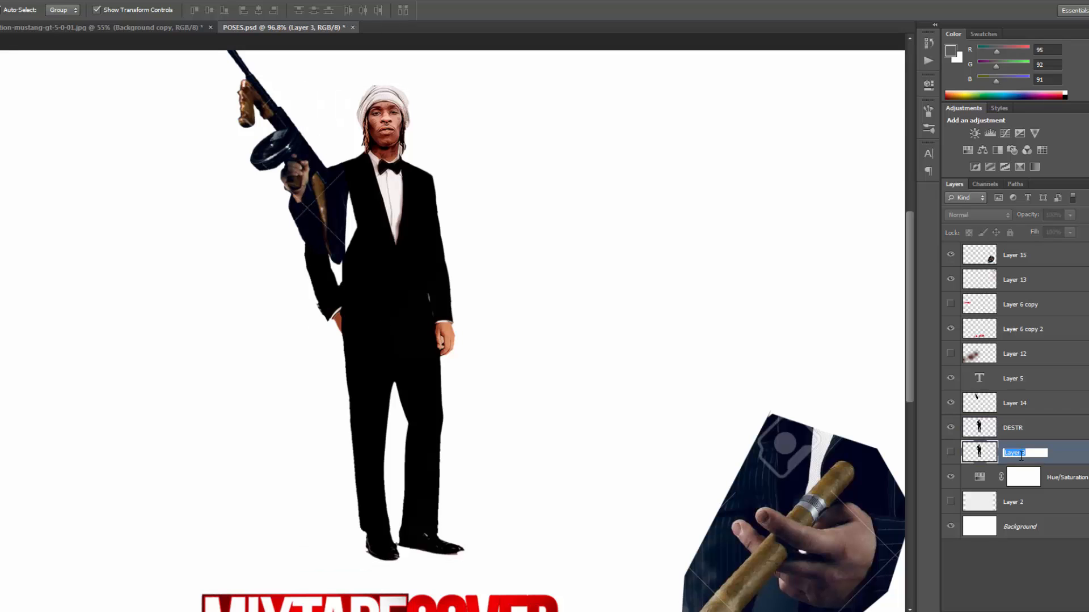
{"action": "type", "text": "NO"}
{"action": "key", "text": "BackSpace"}
{"action": "key", "text": "BackSpace"}
{"action": "key", "text": "Return"}
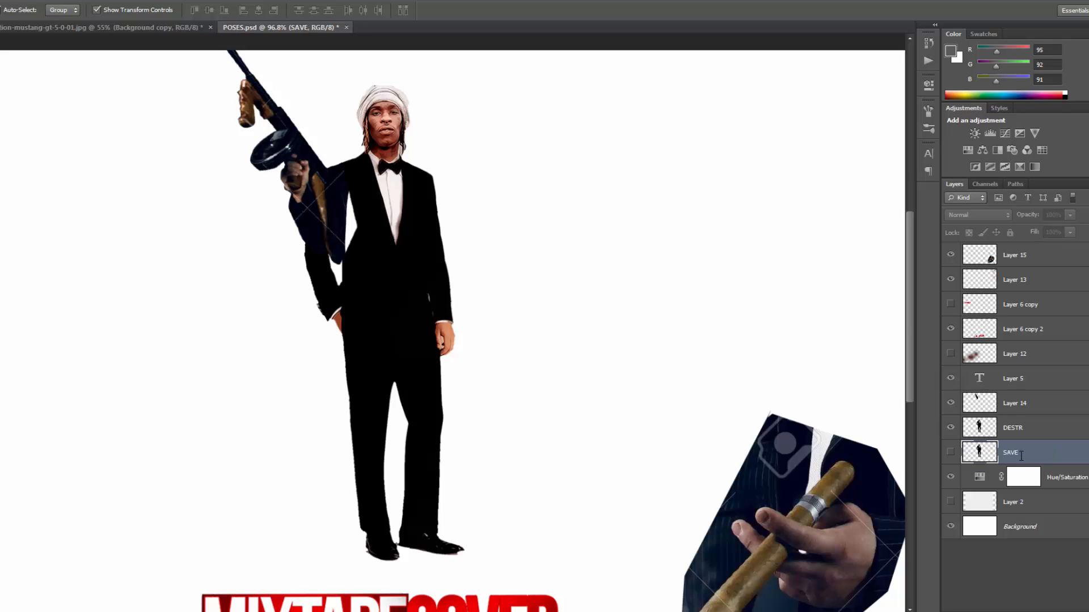
- Choose a large hard round brush tip for the Eraser, undoing the test erasure on the man's arm
{"action": "left_click", "coordinate": [1041, 429]}
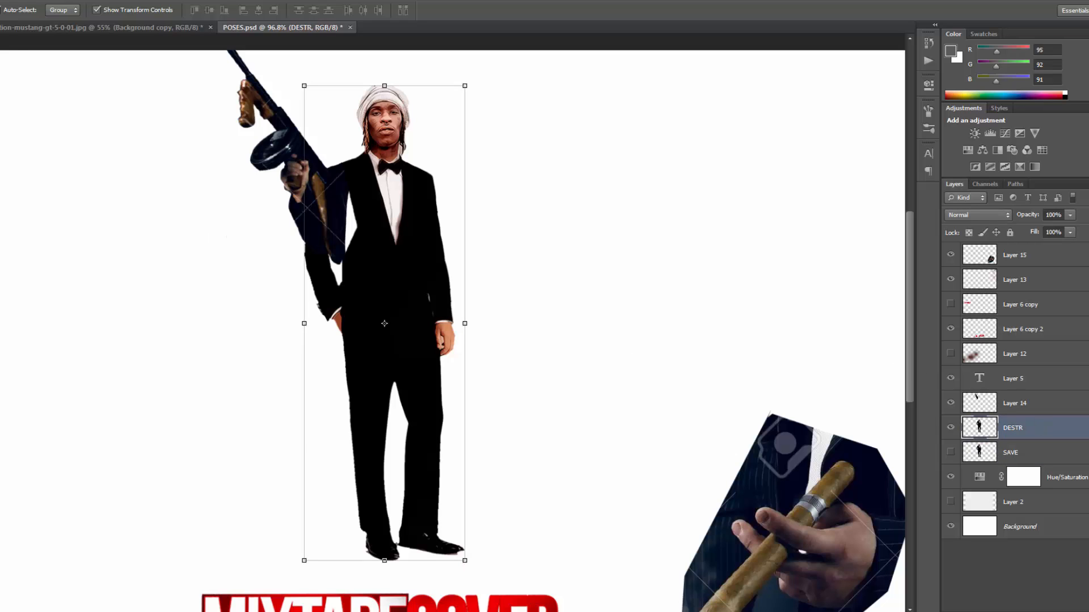
{"action": "key", "text": "e"}
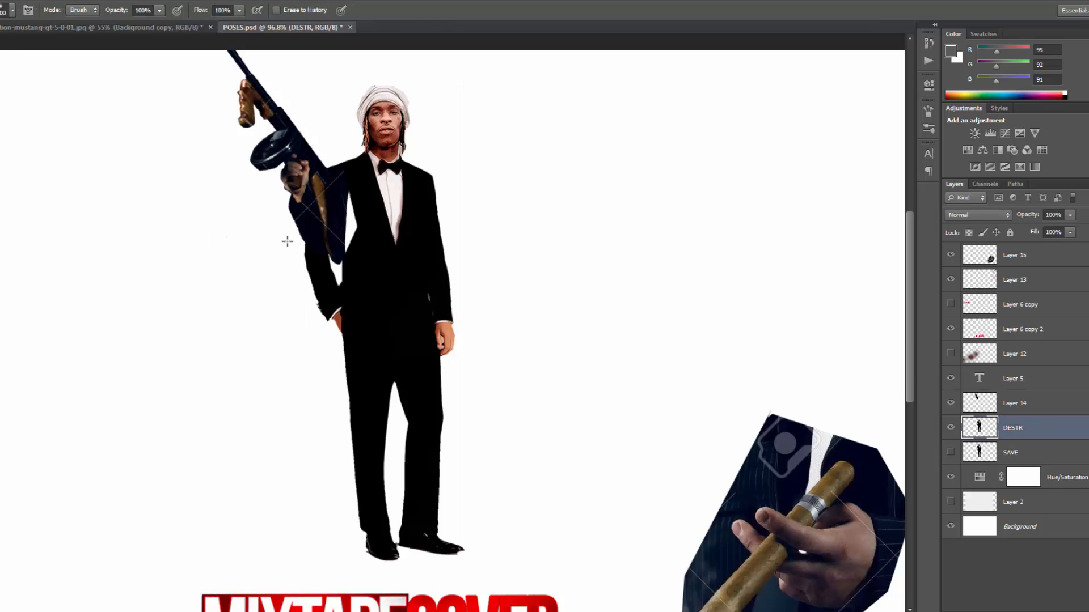
{"action": "left_click", "coordinate": [320, 261]}
{"action": "left_click", "coordinate": [6, 1]}
{"action": "left_click", "coordinate": [13, 26]}
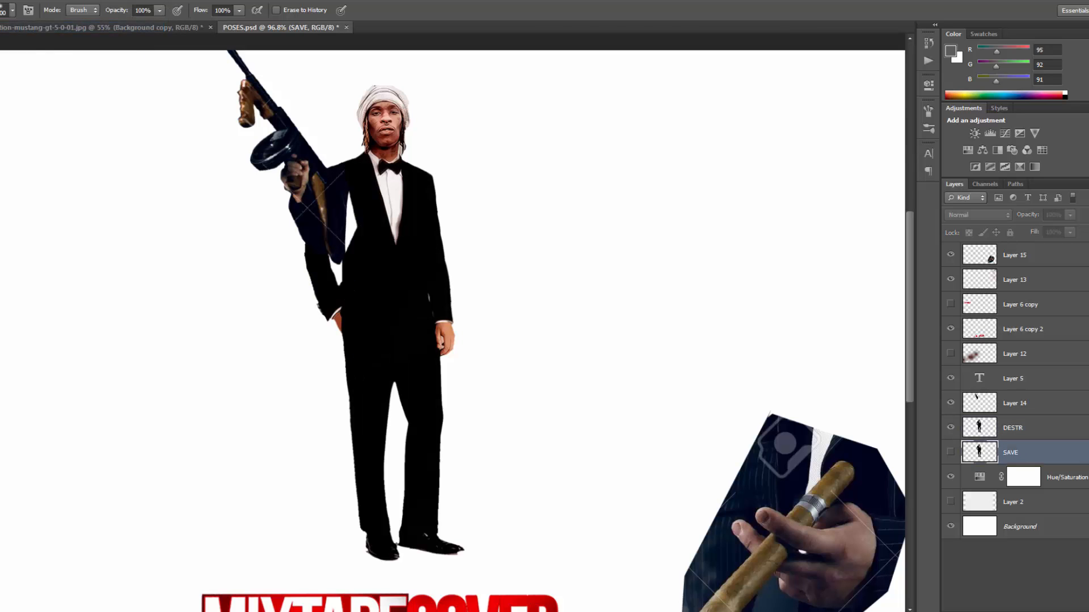
{"action": "left_click", "coordinate": [12, 10]}
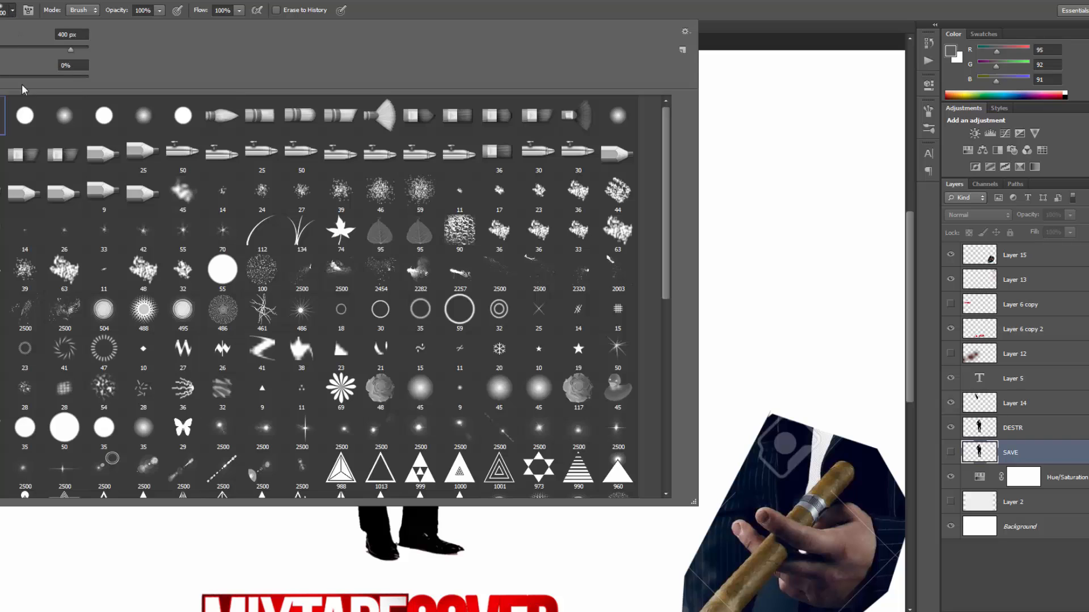
{"action": "double_click", "coordinate": [27, 116]}
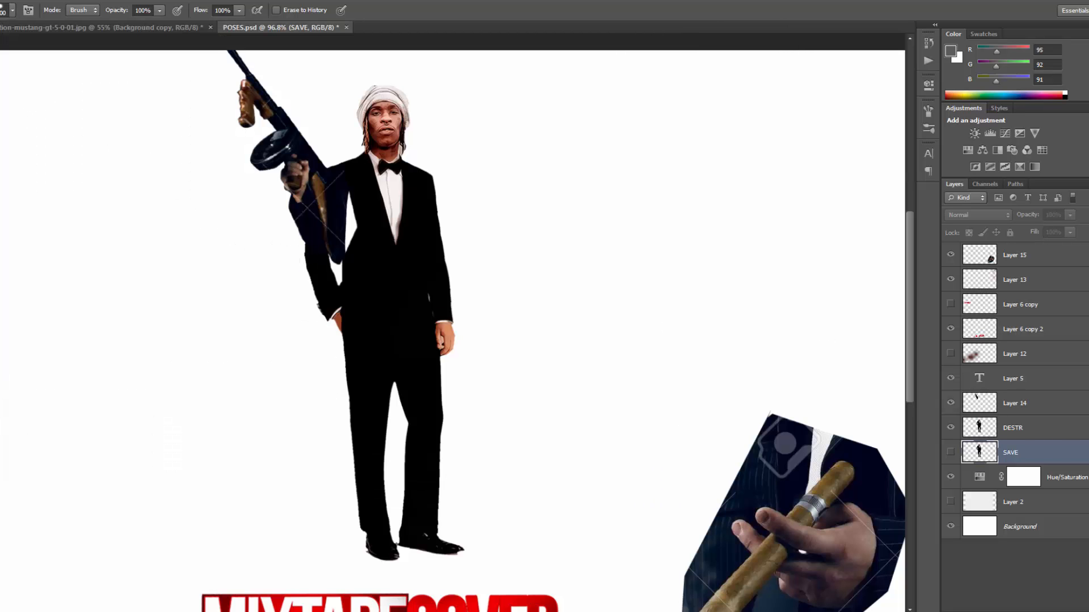
- Erase the man's original forearm and hand below the tommy gun sleeve on the DESTR layer, using a much smaller Eraser
{"action": "left_click", "coordinate": [1027, 429]}
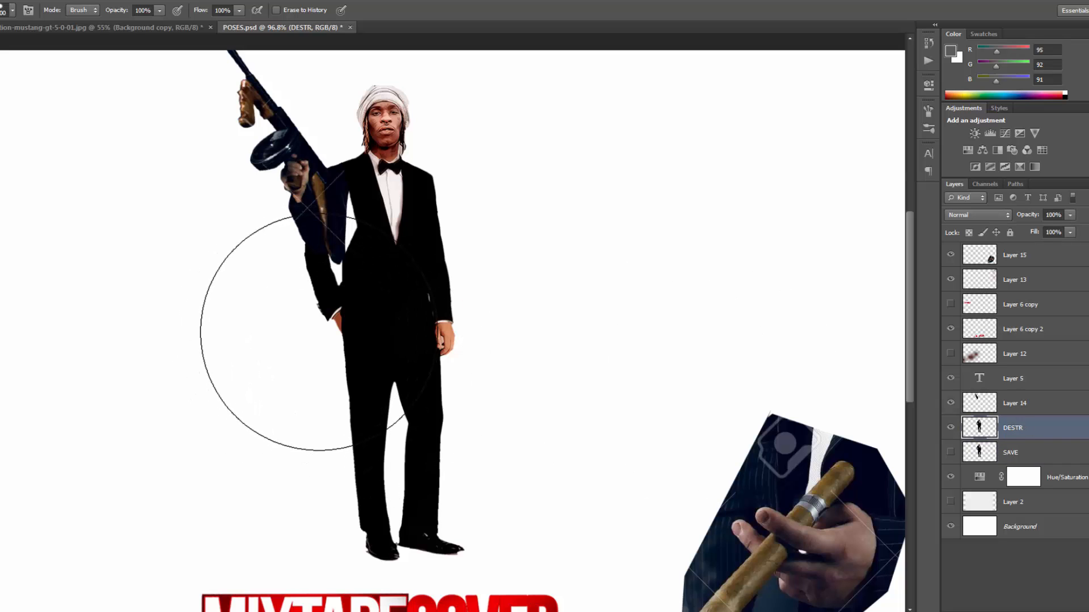
{"action": "key", "text": "bracketleft"}
{"action": "key", "text": "bracketleft"}
{"action": "key", "text": "bracketleft"}
{"action": "key", "text": "bracketleft"}
{"action": "key", "text": "bracketleft"}
{"action": "key", "text": "bracketleft"}
{"action": "key", "text": "bracketleft"}
{"action": "key", "text": "bracketleft"}
{"action": "key", "text": "bracketleft"}
{"action": "key", "text": "bracketleft"}
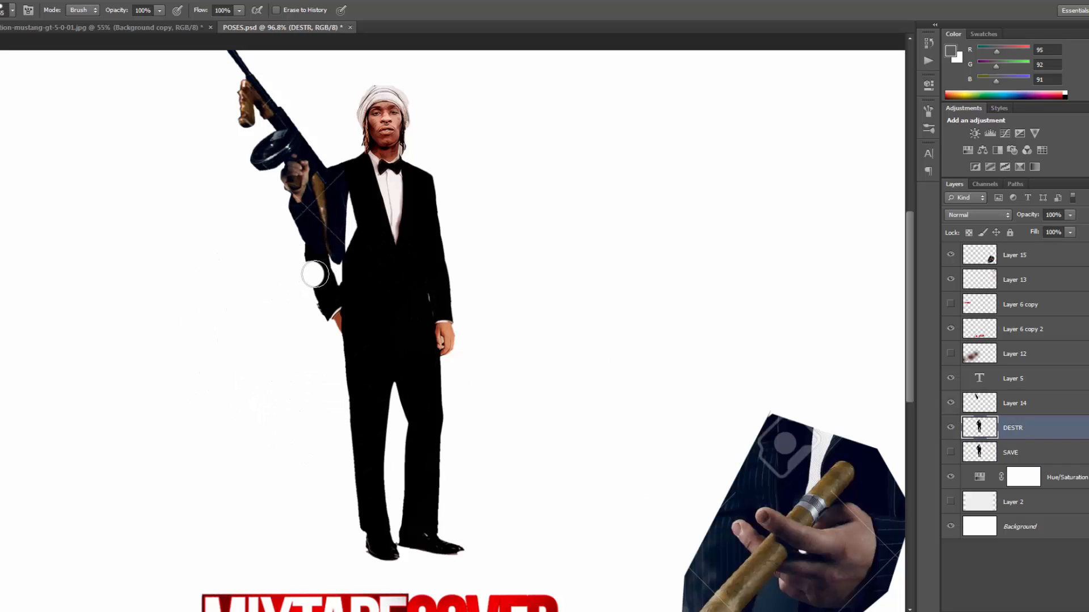
{"action": "key", "text": "bracketleft"}
{"action": "key", "text": "bracketleft"}
{"action": "key", "text": "bracketleft"}
{"action": "mouse_move", "coordinate": [327, 266]}
{"action": "left_mouse_down"}
{"action": "mouse_move", "coordinate": [316, 308]}
{"action": "mouse_move", "coordinate": [329, 283]}
{"action": "mouse_move", "coordinate": [331, 333]}
{"action": "mouse_move", "coordinate": [328, 299]}
{"action": "mouse_move", "coordinate": [306, 264]}
{"action": "mouse_move", "coordinate": [324, 267]}
{"action": "mouse_move", "coordinate": [296, 245]}
{"action": "mouse_move", "coordinate": [303, 262]}
{"action": "left_mouse_up"}
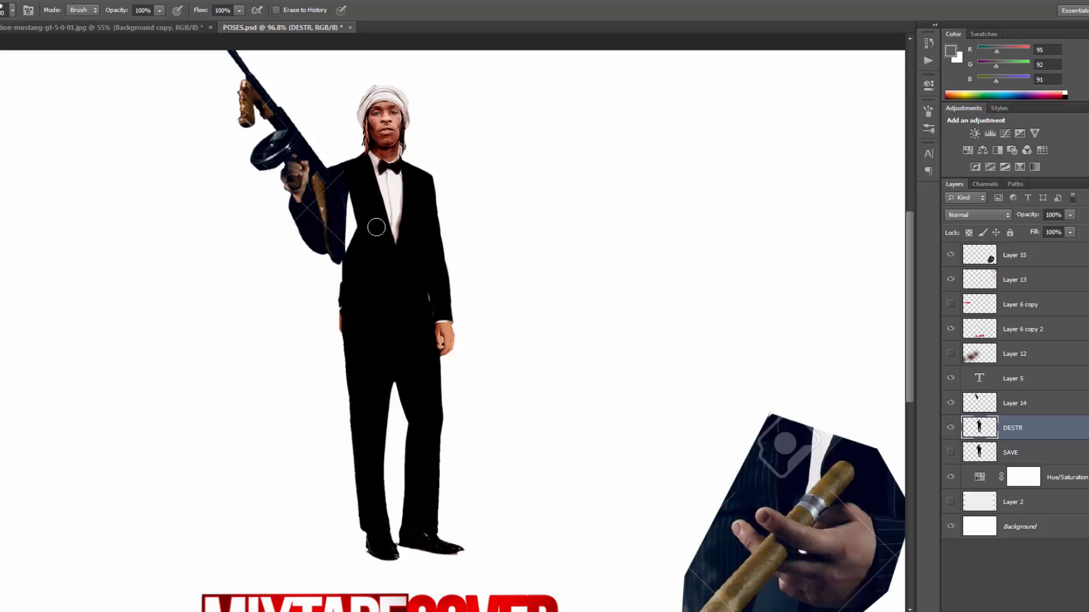
- Try erasing along the seam between the tommy gun sleeve and the jacket on Layer 14 and DESTR, and undo the strokes
{"action": "left_click", "coordinate": [1014, 406]}
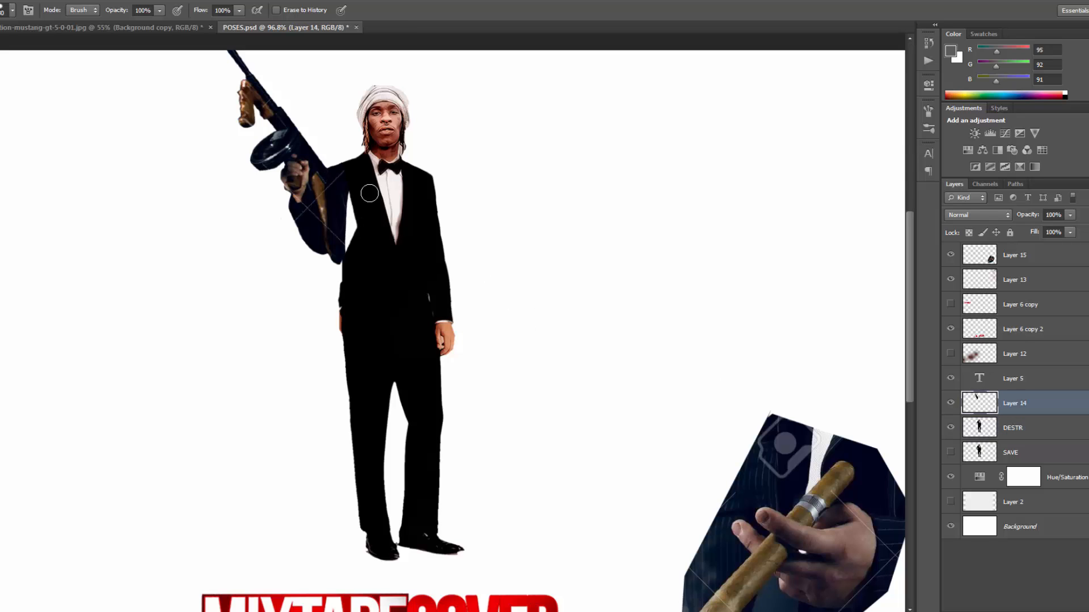
{"action": "mouse_move", "coordinate": [353, 192]}
{"action": "left_mouse_down"}
{"action": "mouse_move", "coordinate": [354, 253]}
{"action": "mouse_move", "coordinate": [348, 195]}
{"action": "mouse_move", "coordinate": [350, 291]}
{"action": "left_mouse_up"}
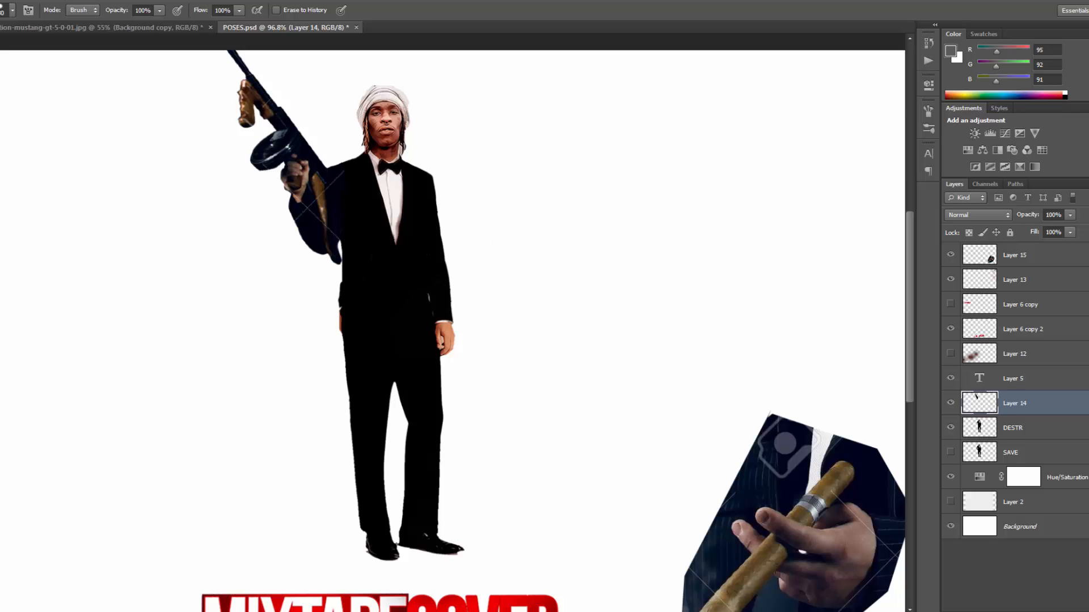
{"action": "left_click", "coordinate": [3, 2]}
{"action": "left_click", "coordinate": [27, 28]}
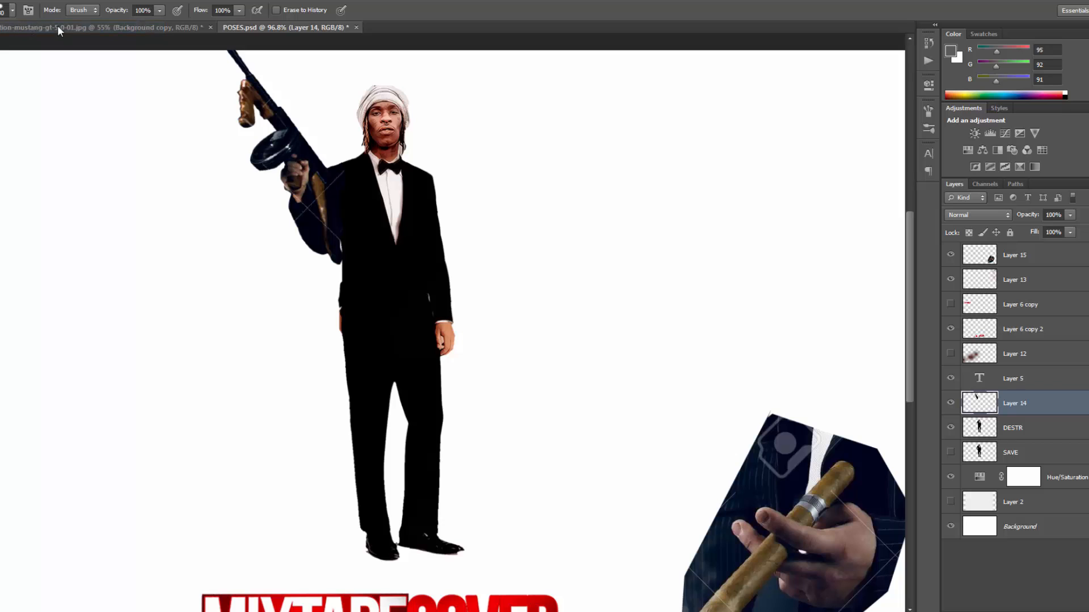
{"action": "left_click", "coordinate": [3, 1]}
{"action": "left_click", "coordinate": [28, 28]}
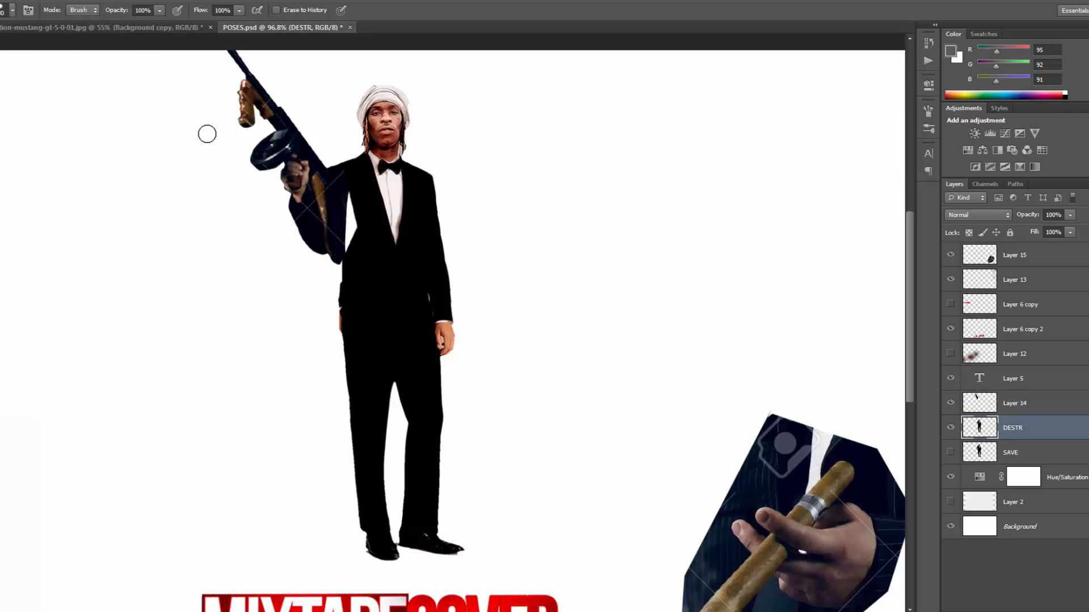
{"action": "left_click_drag", "start_coordinate": [356, 189], "coordinate": [357, 234]}
{"action": "left_click", "coordinate": [3, 2]}
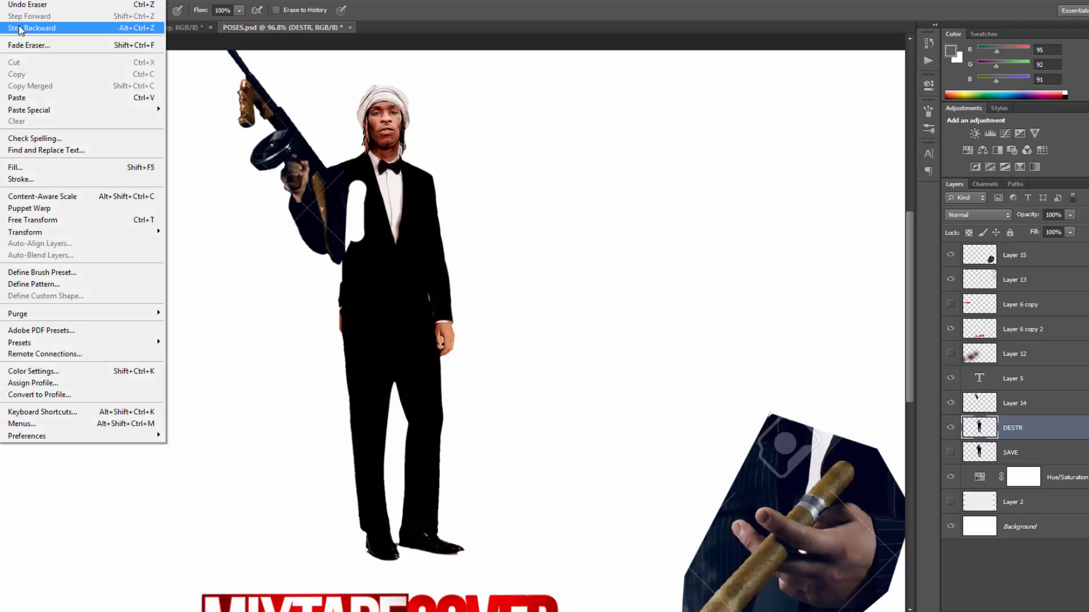
{"action": "left_click", "coordinate": [28, 28]}
- Erase the inner edge of the tommy gun sleeve on Layer 14 where it meets the man's jacket
{"action": "left_click", "coordinate": [1030, 413]}
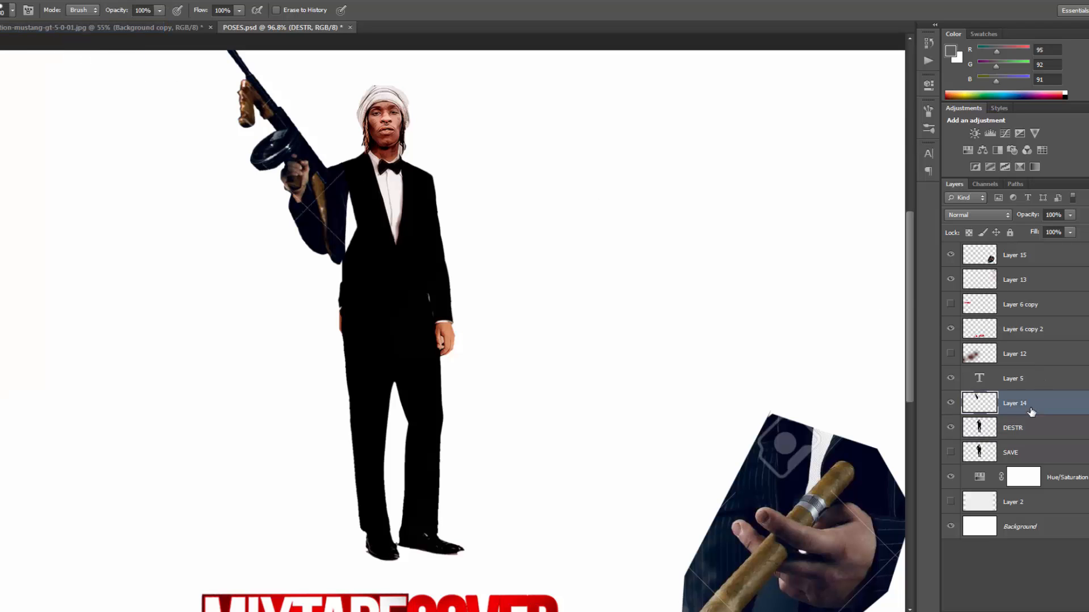
{"action": "left_click_drag", "start_coordinate": [355, 198], "coordinate": [352, 226]}
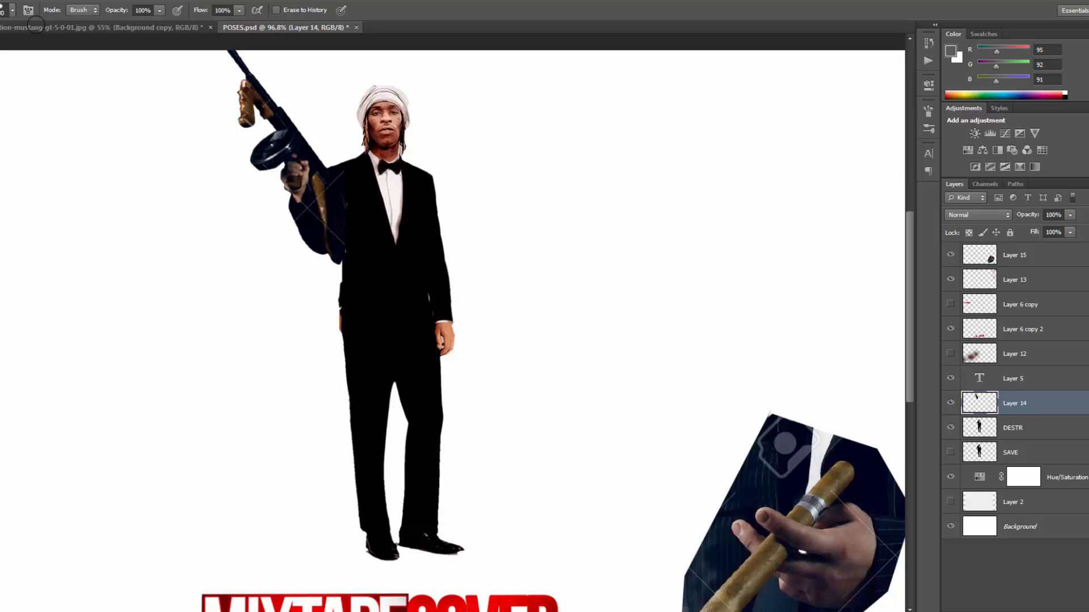
- Rotate the tommy gun arm about 17° clockwise, align its sleeve with the man's shoulder and side, and apply the transform
{"action": "key", "text": "v"}
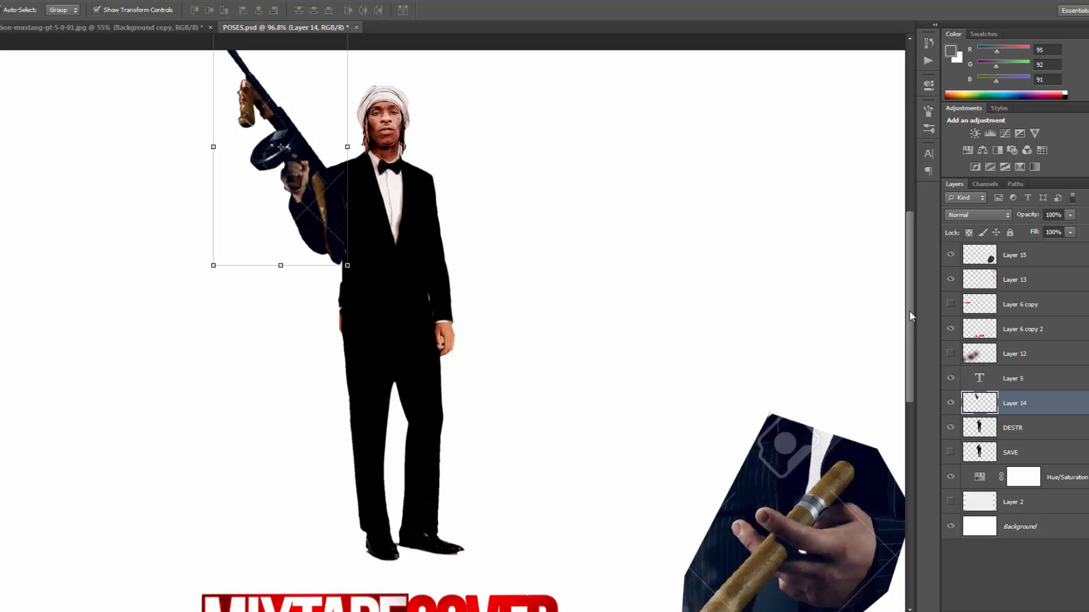
{"action": "left_click_drag", "start_coordinate": [910, 311], "coordinate": [910, 297]}
{"action": "mouse_move", "coordinate": [310, 198]}
{"action": "left_mouse_down"}
{"action": "mouse_move", "coordinate": [314, 173]}
{"action": "mouse_move", "coordinate": [283, 227]}
{"action": "mouse_move", "coordinate": [113, 306]}
{"action": "mouse_move", "coordinate": [306, 227]}
{"action": "mouse_move", "coordinate": [303, 173]}
{"action": "mouse_move", "coordinate": [303, 196]}
{"action": "left_mouse_up"}
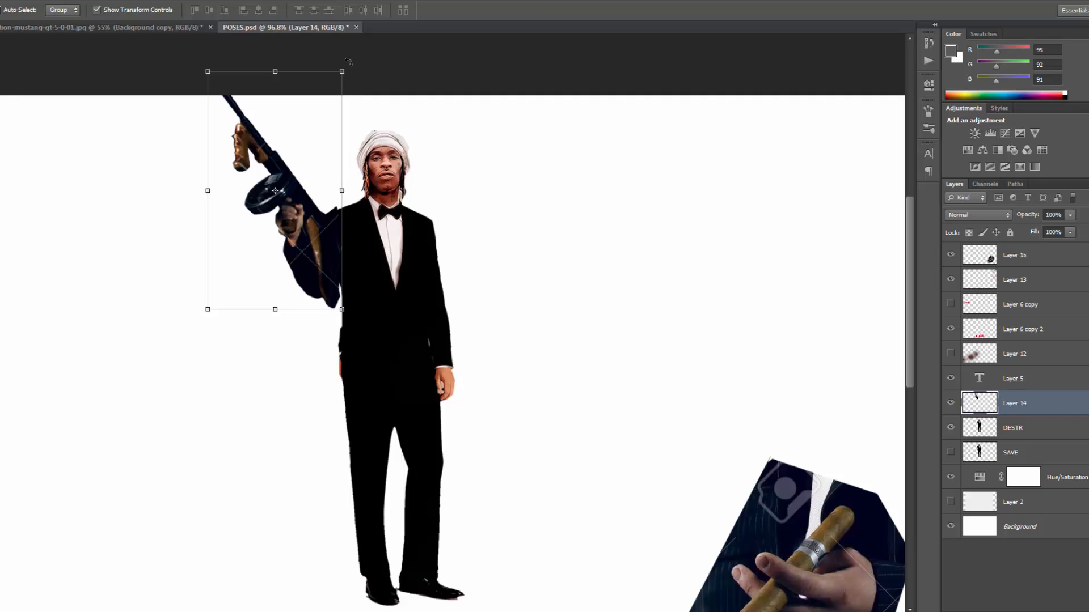
{"action": "left_click_drag", "start_coordinate": [348, 60], "coordinate": [411, 85]}
{"action": "left_click_drag", "start_coordinate": [295, 266], "coordinate": [327, 255]}
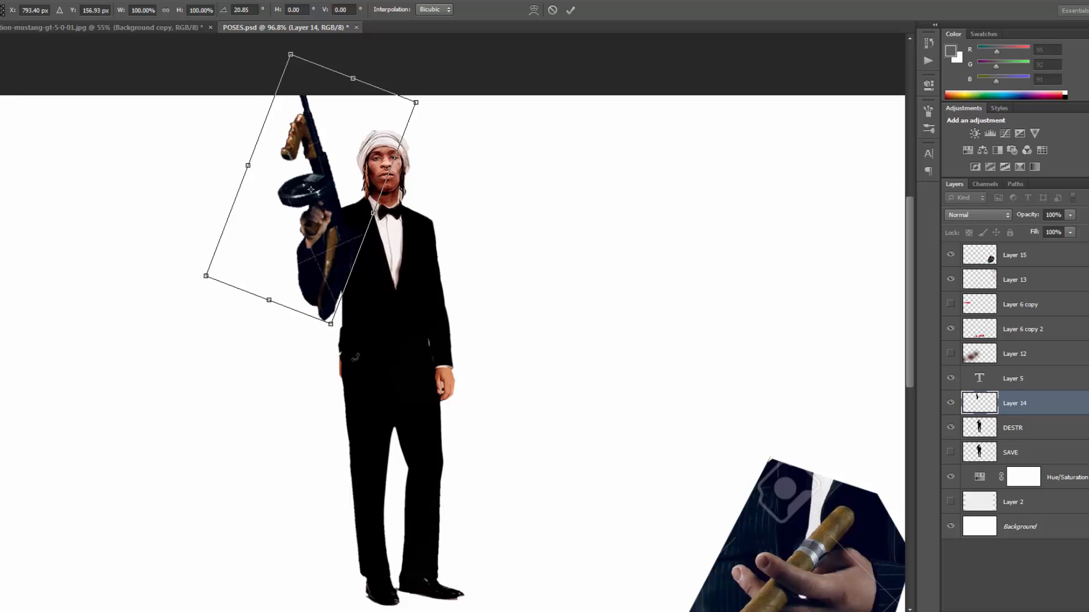
{"action": "left_click_drag", "start_coordinate": [354, 353], "coordinate": [356, 351]}
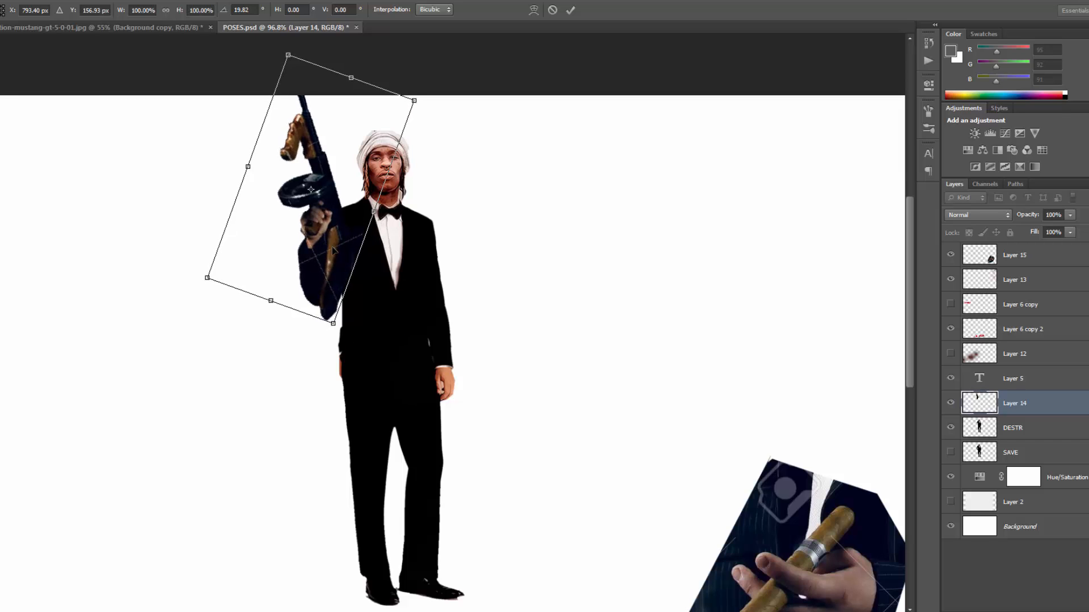
{"action": "mouse_move", "coordinate": [332, 250]}
{"action": "left_mouse_down"}
{"action": "mouse_move", "coordinate": [332, 224]}
{"action": "mouse_move", "coordinate": [331, 249]}
{"action": "left_mouse_up"}
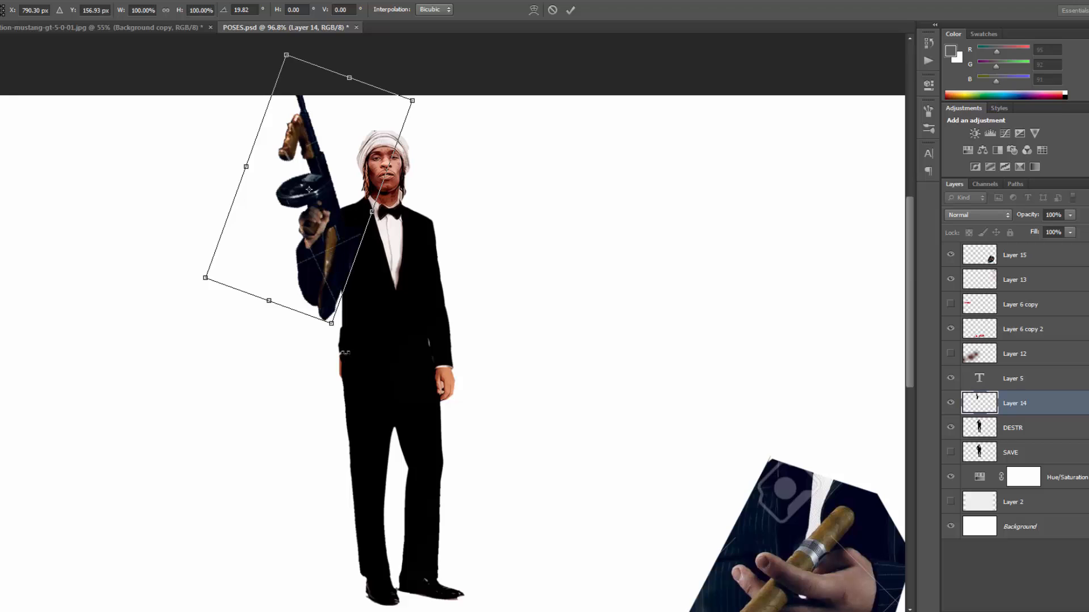
{"action": "left_click_drag", "start_coordinate": [344, 351], "coordinate": [352, 347]}
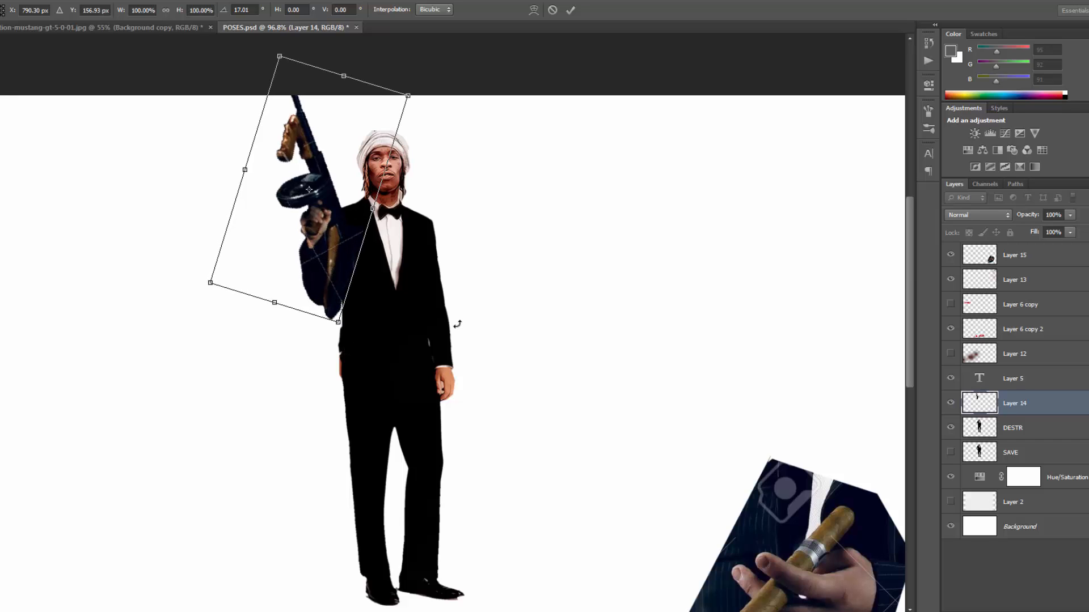
{"action": "key", "text": "Return"}
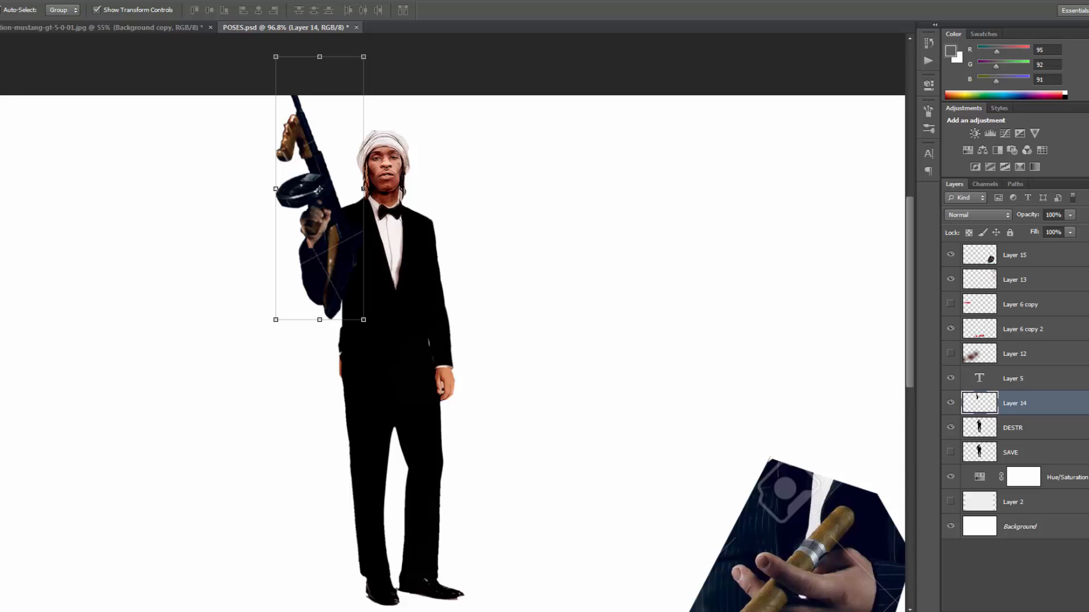
- Bring the stock gangster photo beside the man to compare the arm's pose, and clear its window away from the canvas
{"action": "left_click_drag", "start_coordinate": [1088, 371], "coordinate": [907, 41]}
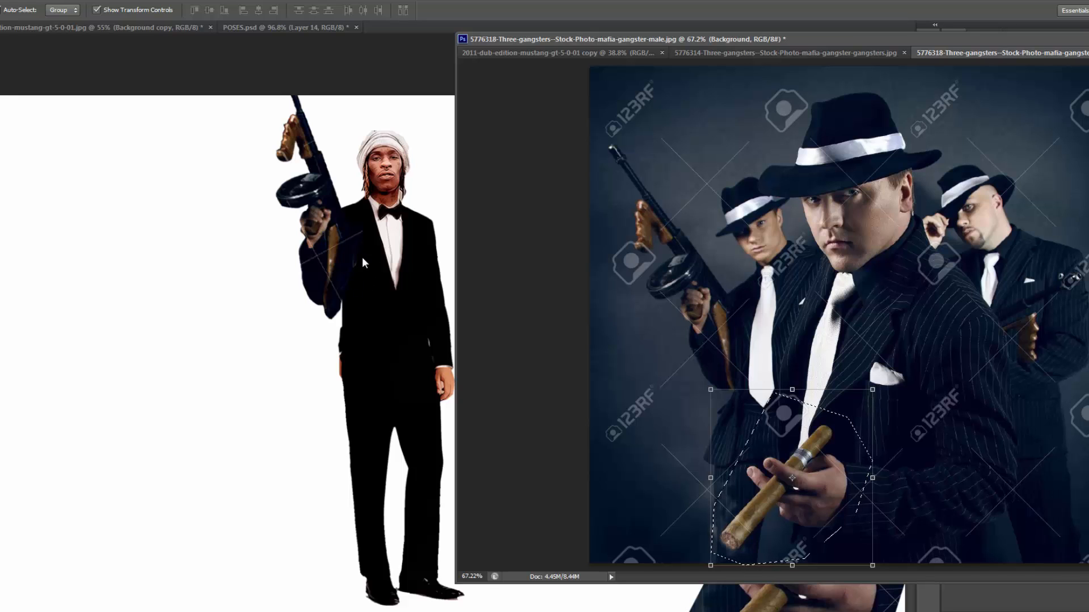
{"action": "left_click", "coordinate": [342, 238]}
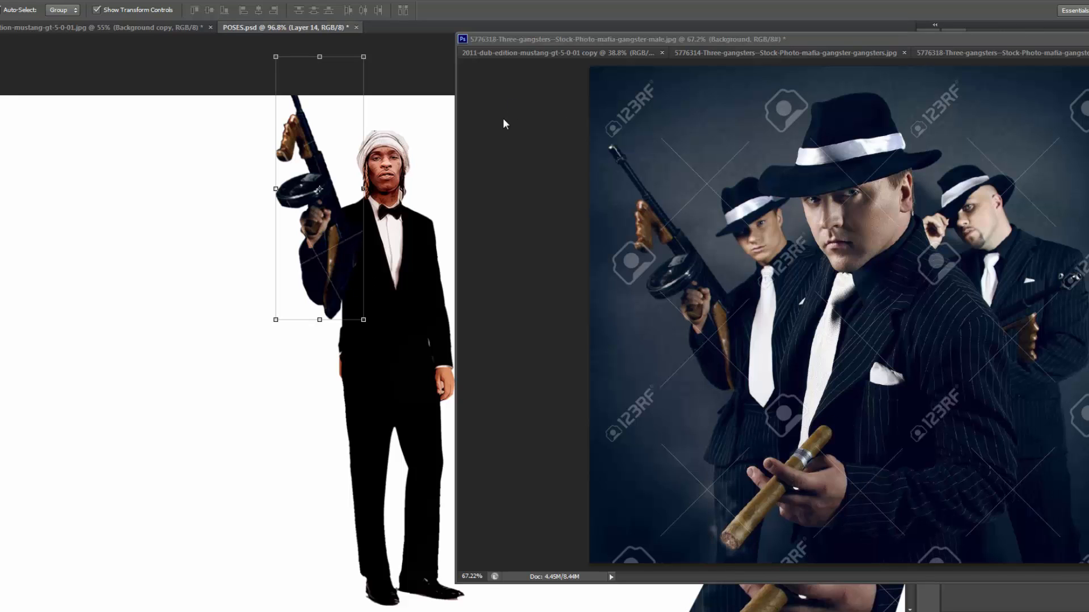
{"action": "left_click_drag", "start_coordinate": [456, 145], "coordinate": [1046, 85]}
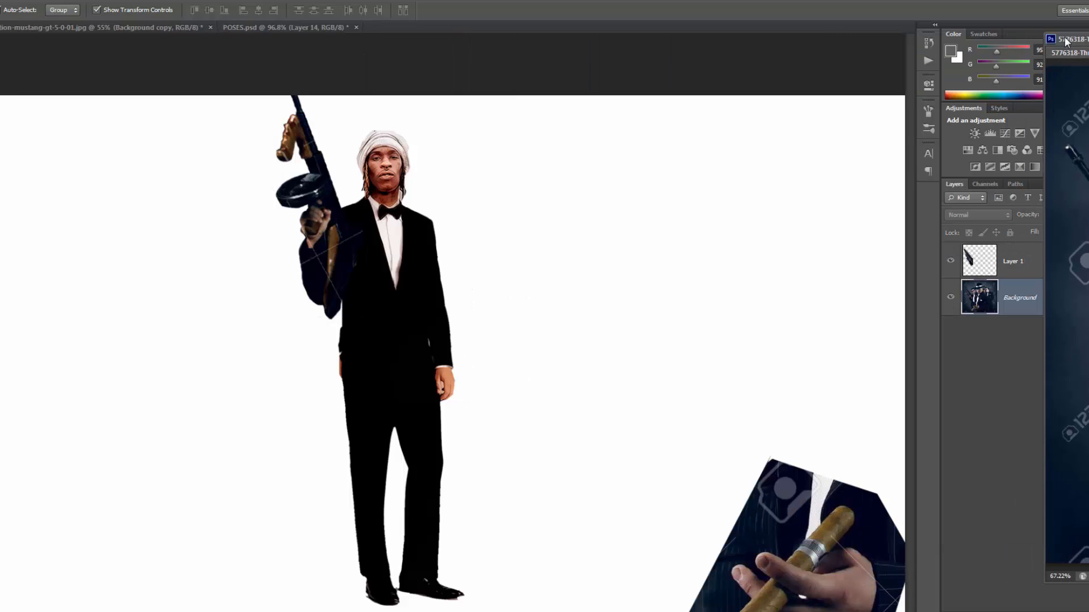
{"action": "left_click_drag", "start_coordinate": [1065, 42], "coordinate": [1088, 42]}
{"action": "left_click", "coordinate": [390, 52]}
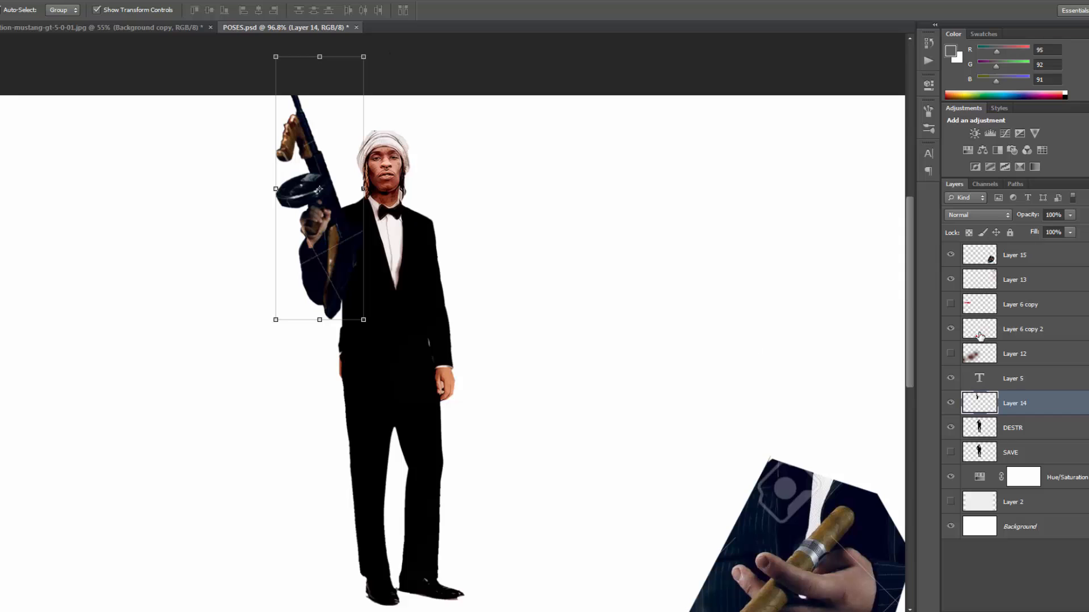
- Lower Layer 14's opacity to 57%, outline the excess sleeve below the elbow and along the torso with the Polygonal Lasso, and delete it
{"action": "left_click", "coordinate": [1072, 218]}
{"action": "left_click_drag", "start_coordinate": [1047, 228], "coordinate": [1044, 232]}
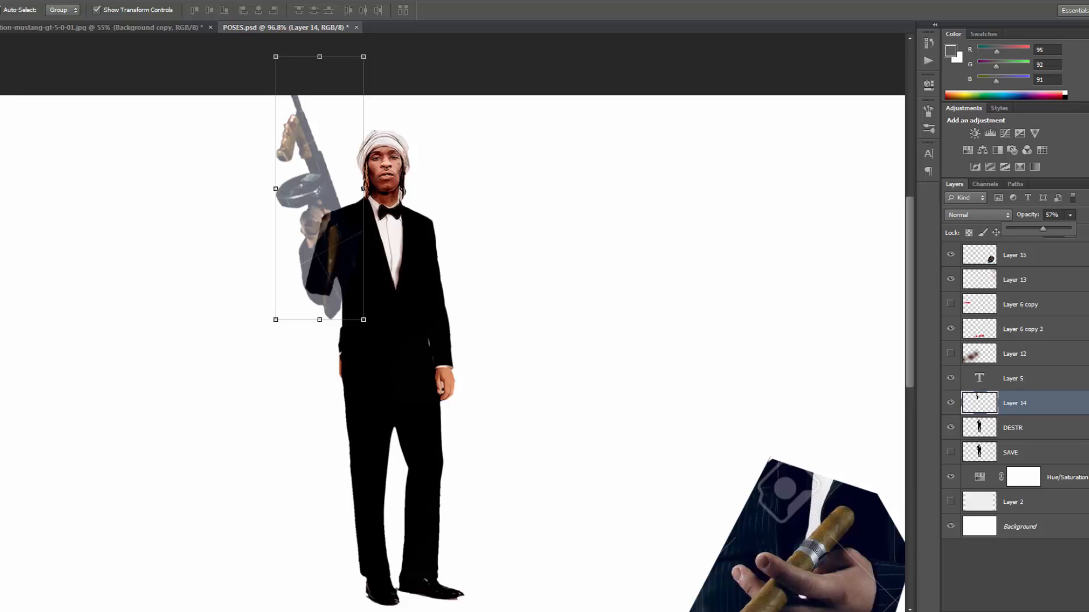
{"action": "key", "text": "l"}
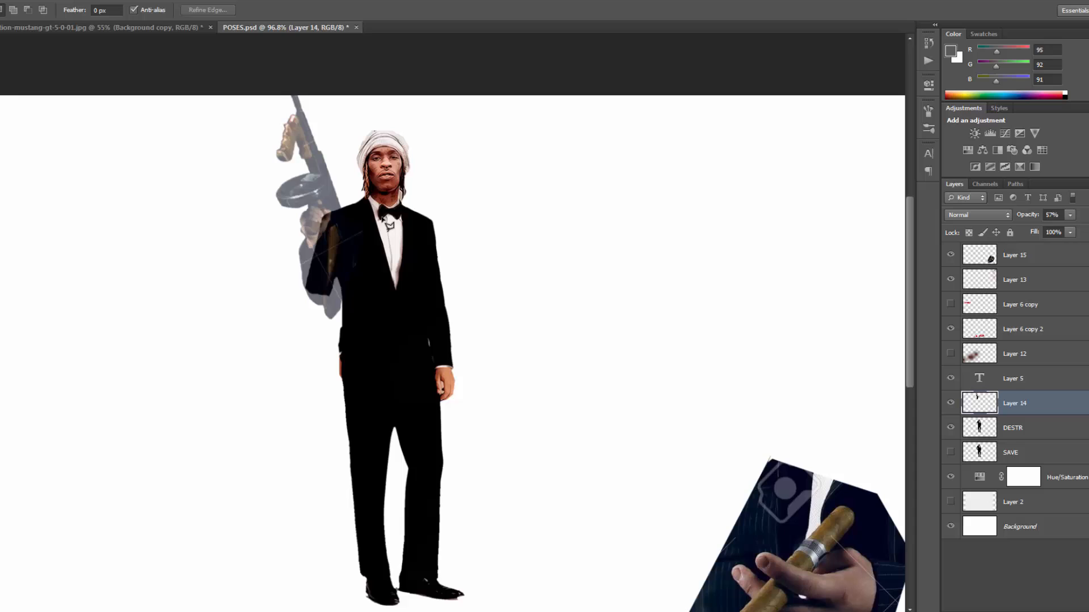
{"action": "left_click", "coordinate": [348, 231]}
{"action": "left_click", "coordinate": [315, 306]}
{"action": "left_click", "coordinate": [322, 339]}
{"action": "left_click", "coordinate": [387, 359]}
{"action": "left_click", "coordinate": [457, 239]}
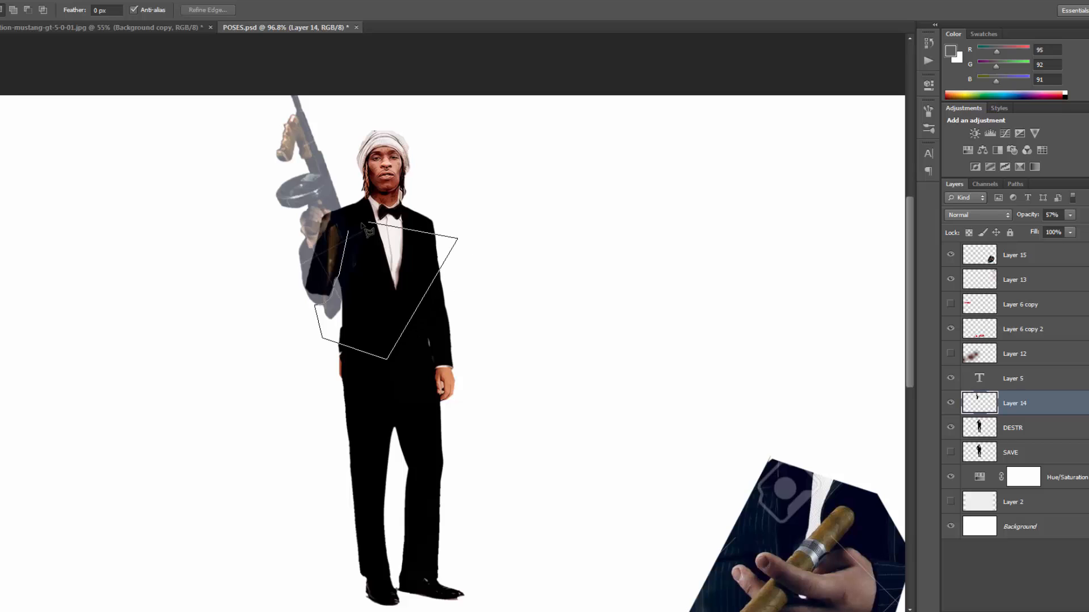
{"action": "left_click", "coordinate": [358, 224]}
{"action": "left_click", "coordinate": [348, 231]}
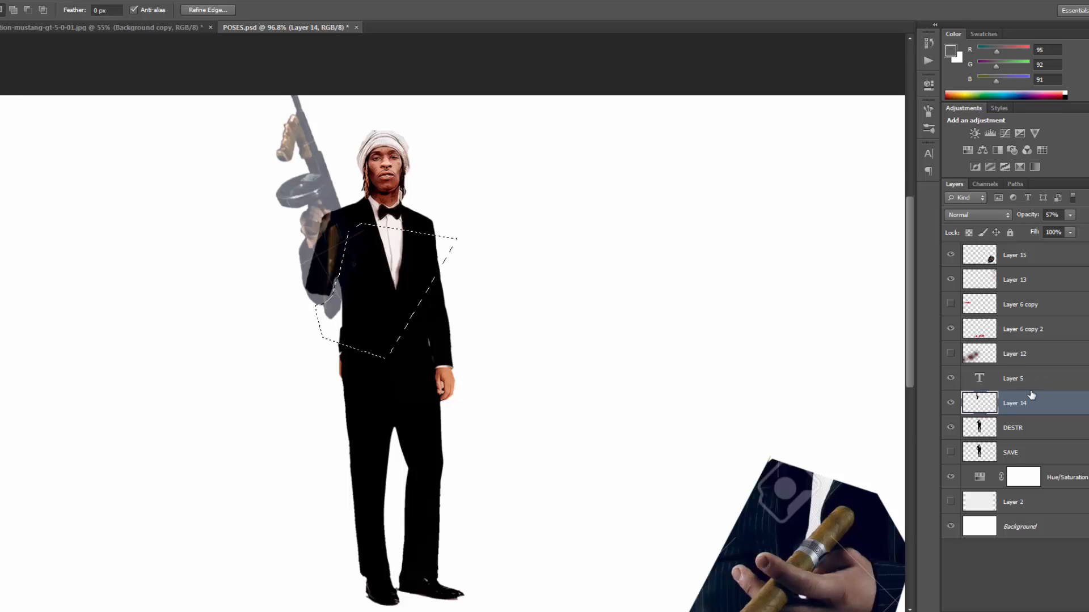
{"action": "key", "text": "Delete"}
- Restore Layer 14's opacity to 100% and deselect the lasso outline
{"action": "left_click", "coordinate": [1069, 216]}
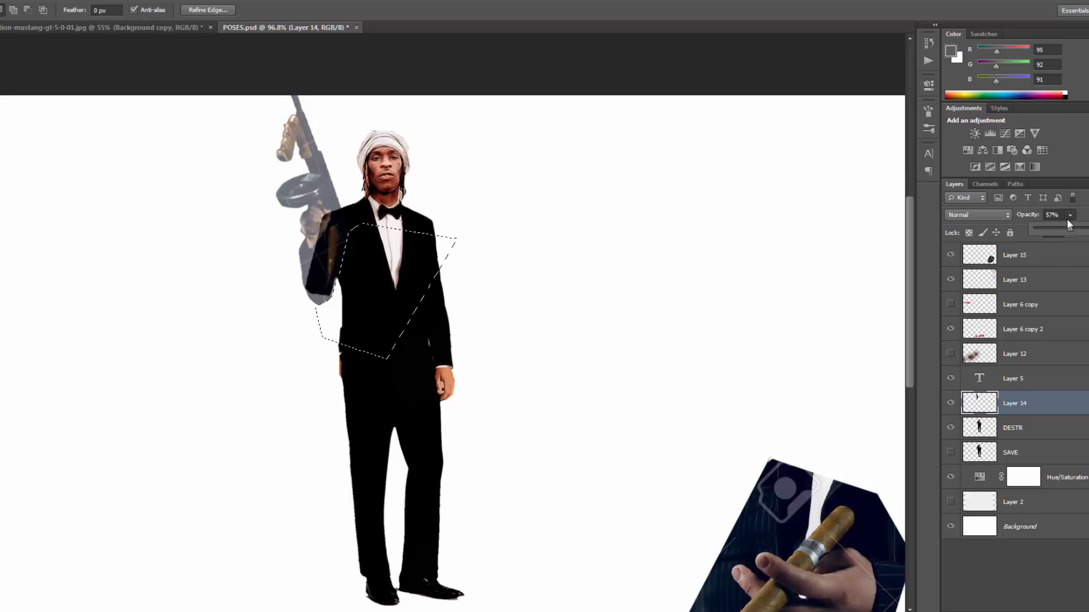
{"action": "left_click_drag", "start_coordinate": [1070, 227], "coordinate": [1086, 228]}
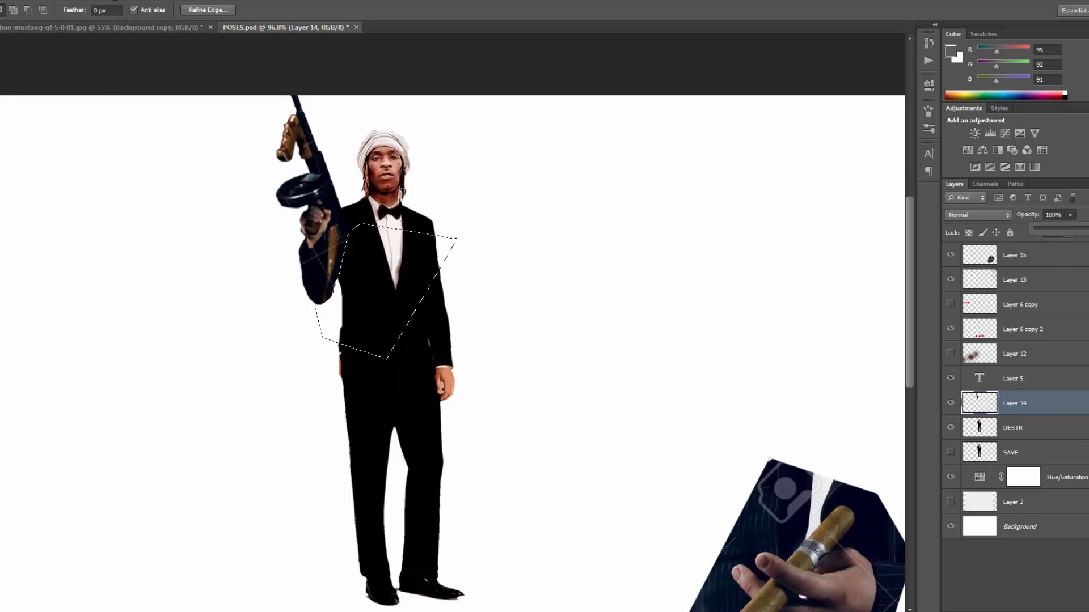
{"action": "left_click", "coordinate": [119, 0]}
{"action": "left_click", "coordinate": [116, 17]}
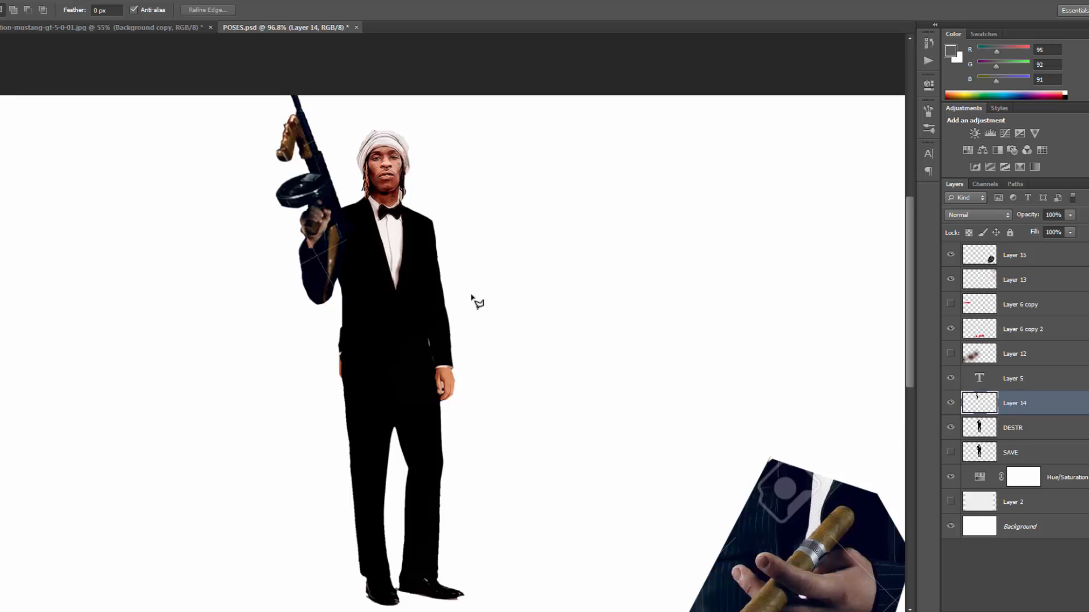
{"action": "key", "text": "v"}
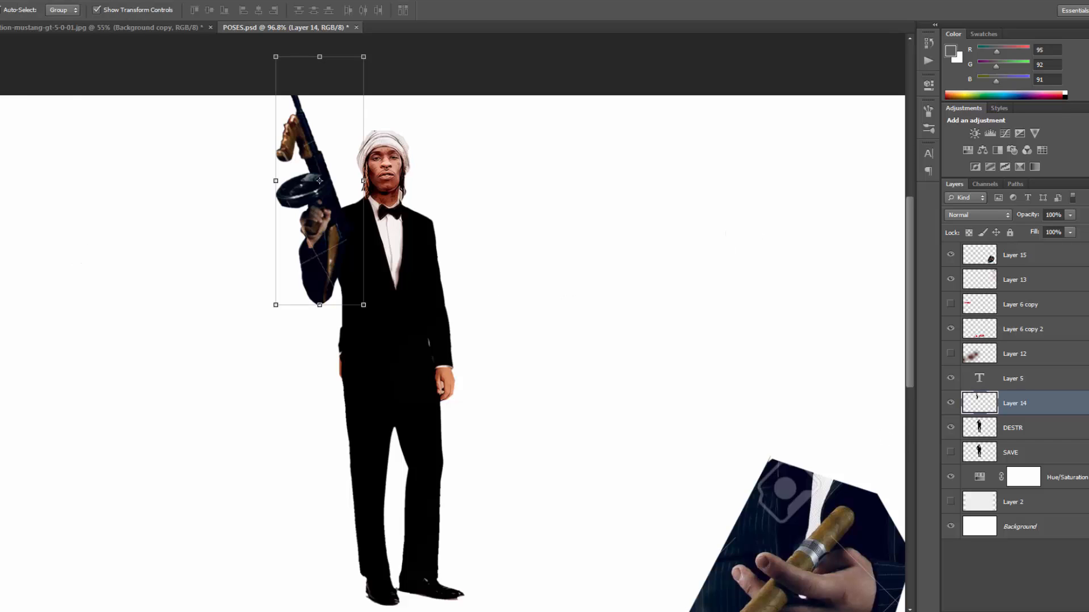
{"action": "left_click", "coordinate": [423, 284]}
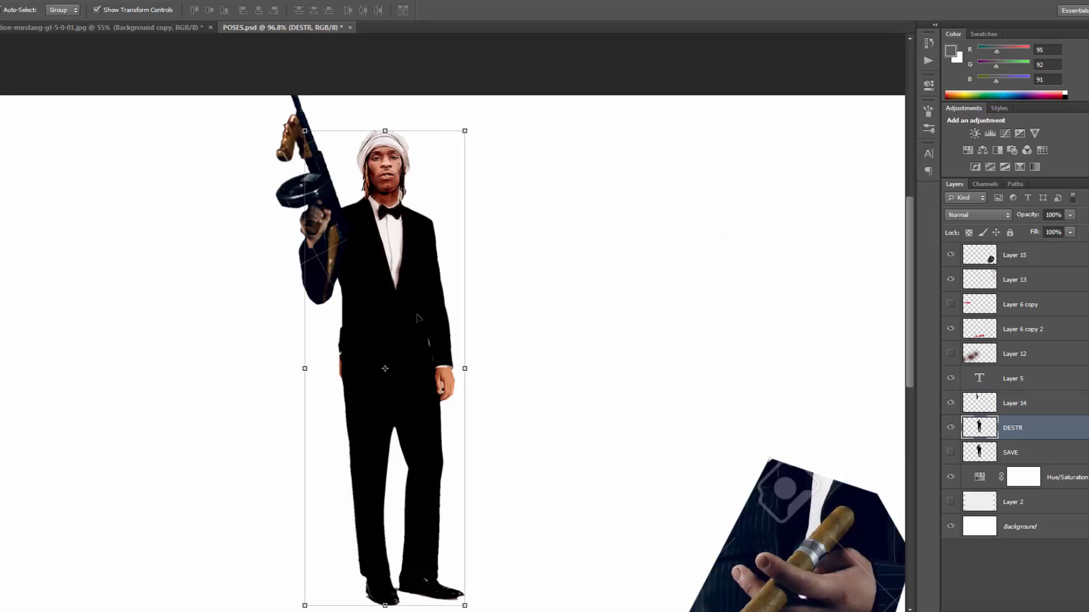
{"action": "left_click_drag", "start_coordinate": [423, 283], "coordinate": [435, 336]}
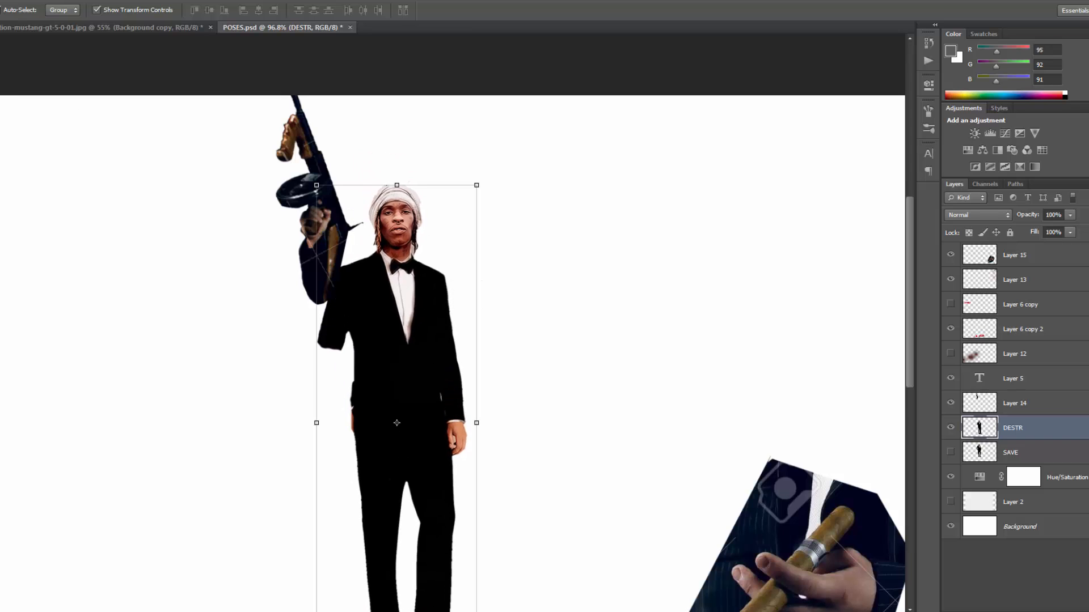
{"action": "left_click", "coordinate": [9, 1]}
{"action": "left_click", "coordinate": [23, 4]}
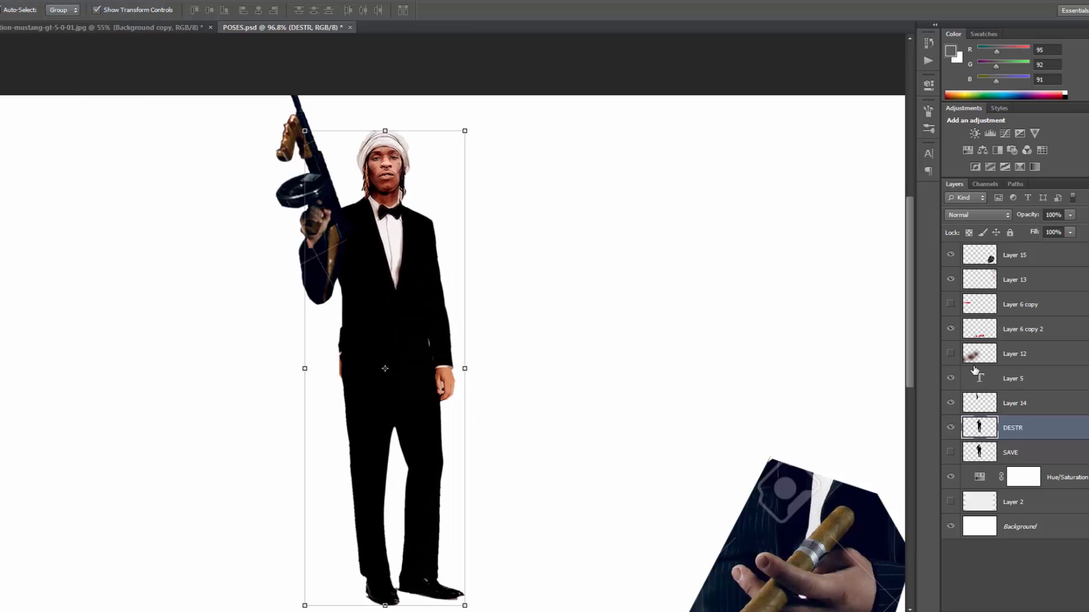
- Select Layer 14 and DESTR together and move the man down so the whole tommy gun fits on the canvas
{"action": "left_click", "coordinate": [1058, 404]}
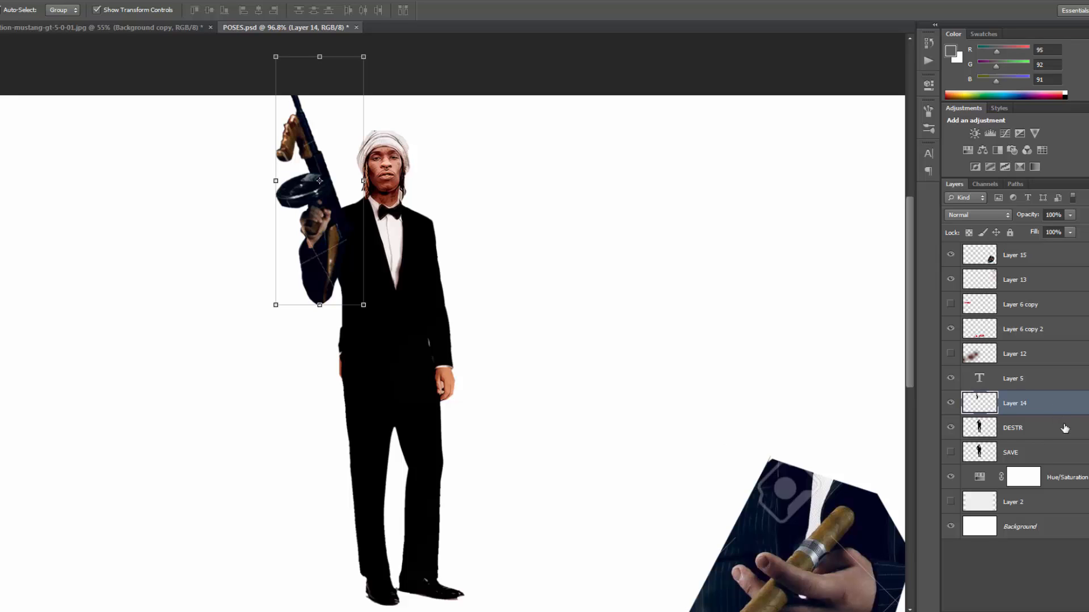
{"action": "left_click", "coordinate": [1059, 430], "text": "shift"}
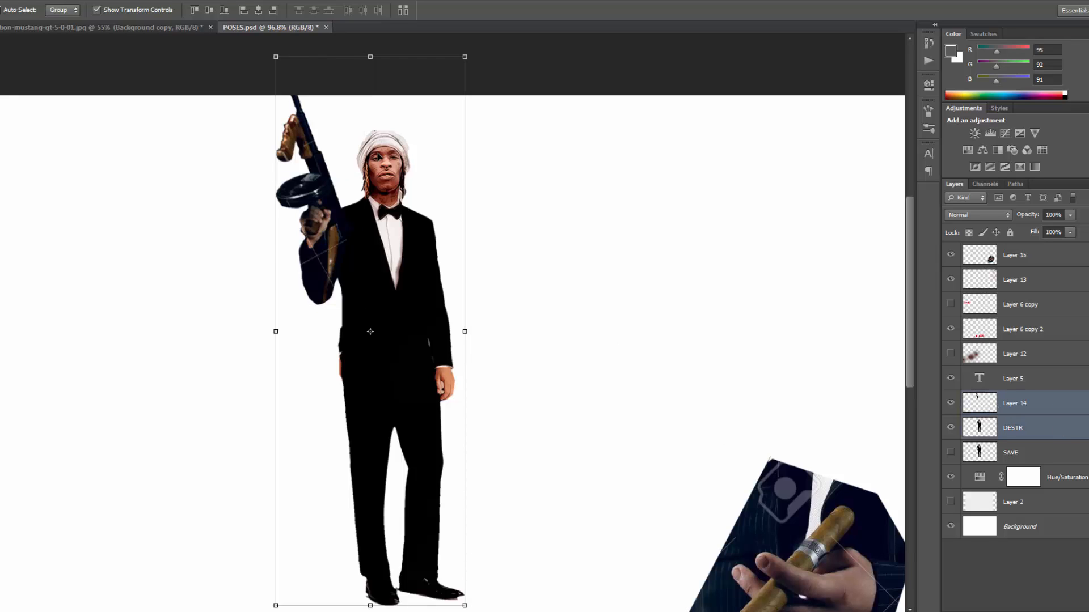
{"action": "left_click_drag", "start_coordinate": [378, 156], "coordinate": [398, 213]}
{"action": "scroll", "coordinate": [558, 246], "scroll_direction": "down", "scroll_amount": 2}
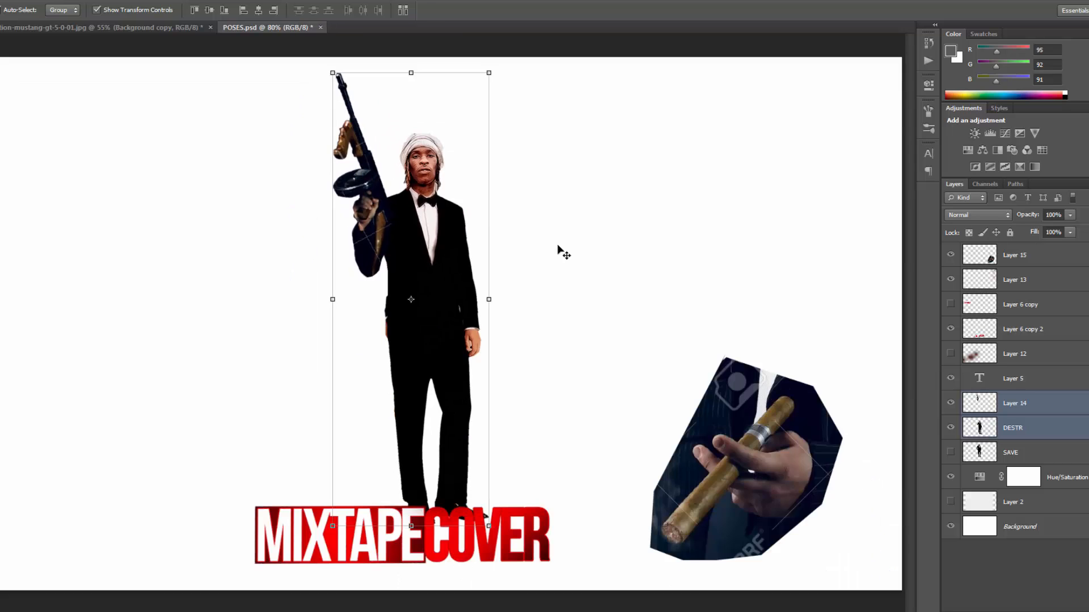
{"action": "scroll", "coordinate": [563, 252], "scroll_direction": "up", "scroll_amount": 4}
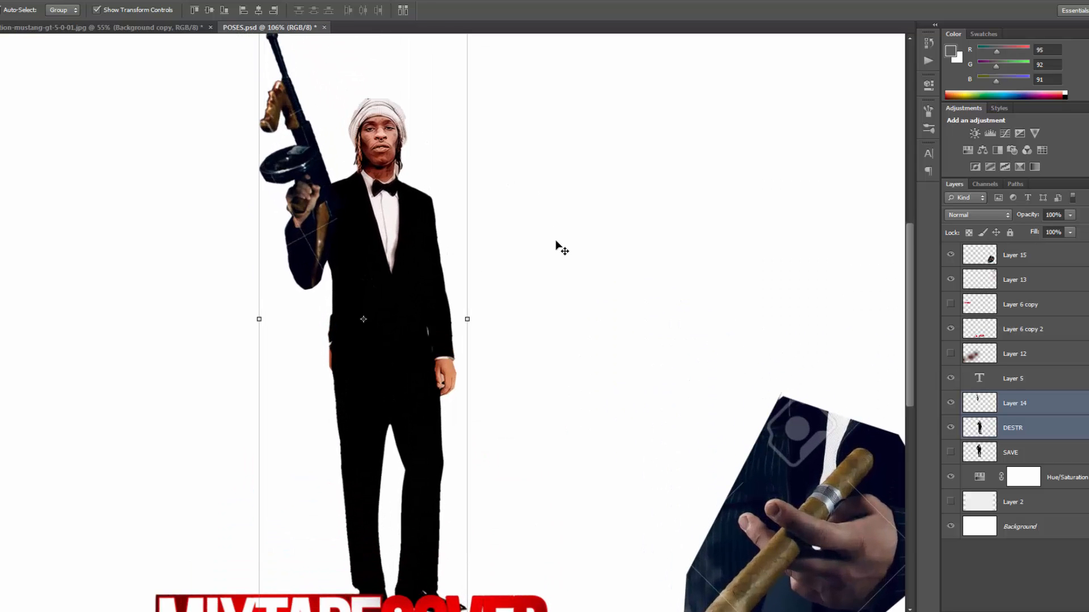
{"action": "scroll", "coordinate": [561, 248], "scroll_direction": "down", "scroll_amount": 1}
{"action": "left_click_drag", "start_coordinate": [412, 256], "coordinate": [409, 257]}
{"action": "left_click", "coordinate": [543, 263]}
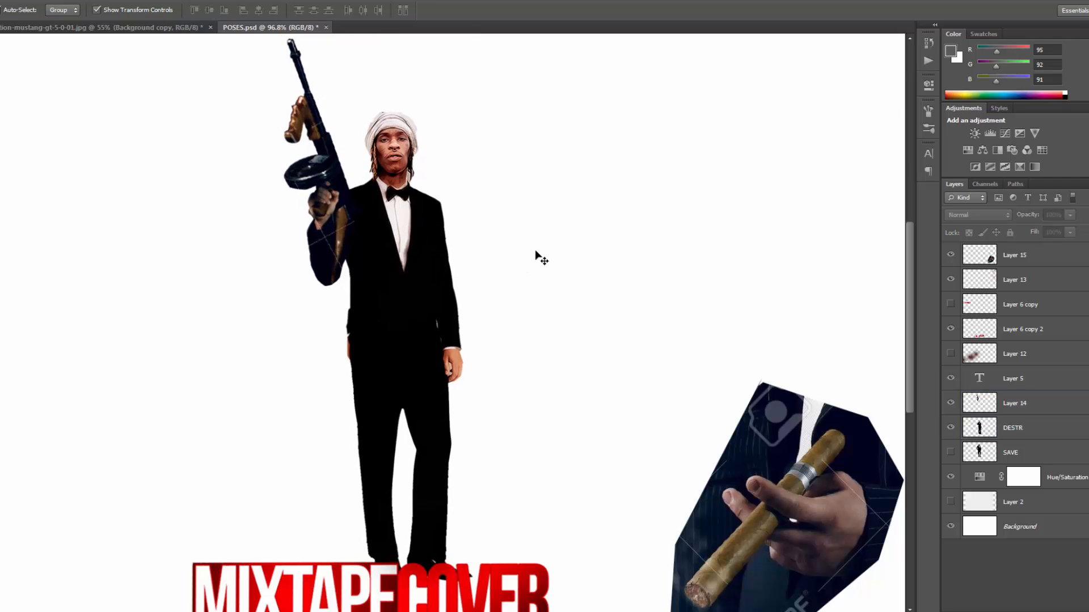
- With Layer 14 active, set the foreground colour to the sleeve's dark navy, #00000d, by sampling it from the arm
{"action": "left_click", "coordinate": [347, 267]}
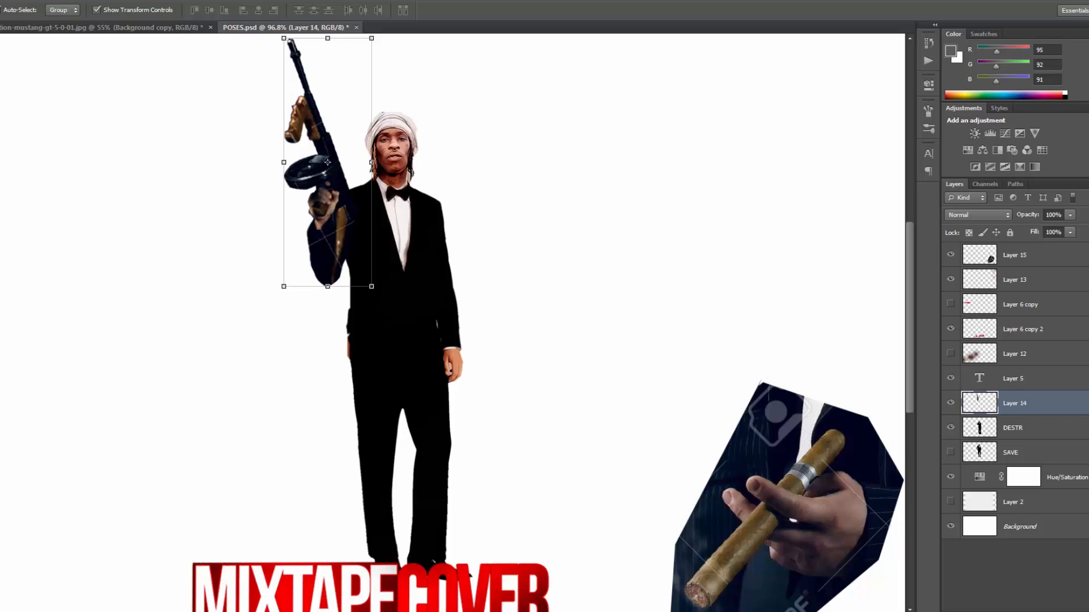
{"action": "left_click_drag", "start_coordinate": [1088, 51], "coordinate": [1088, 79]}
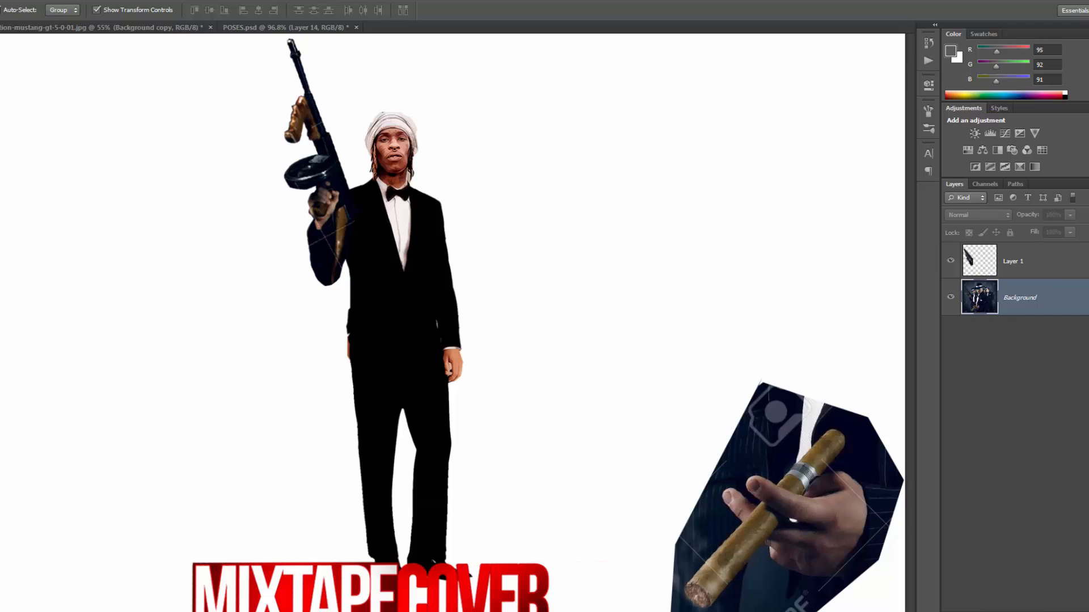
{"action": "left_click", "coordinate": [349, 226]}
{"action": "scroll", "coordinate": [349, 226], "scroll_direction": "up", "scroll_amount": 5}
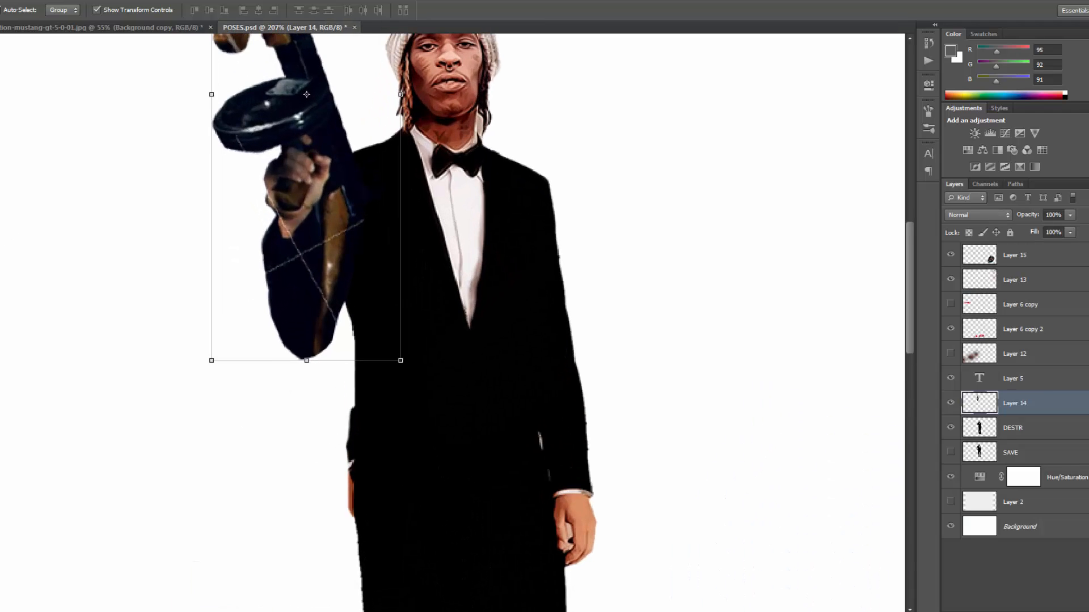
{"action": "left_click", "coordinate": [1, 375]}
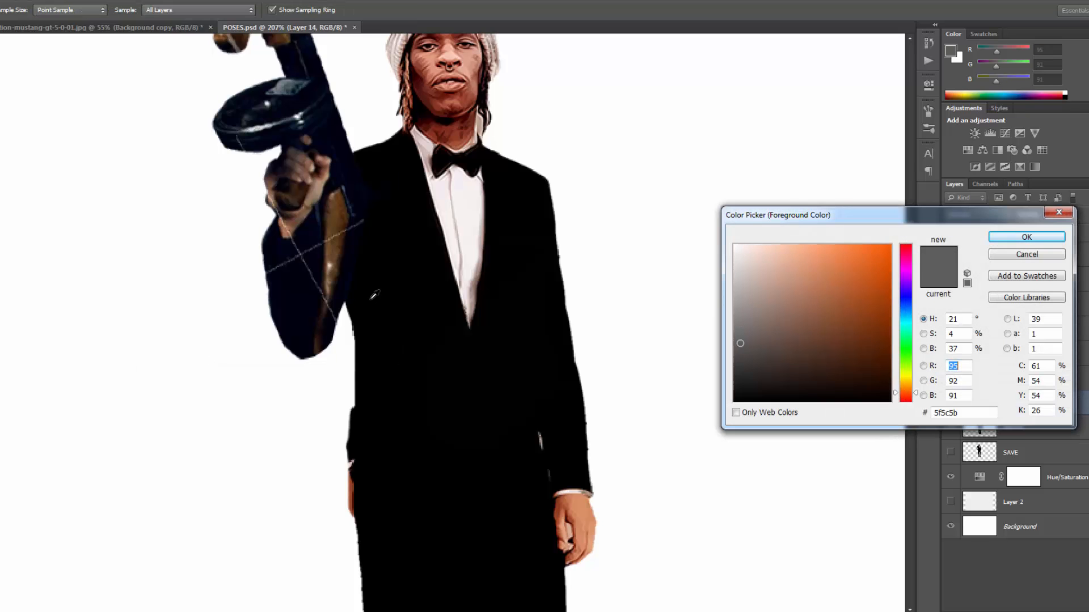
{"action": "left_click", "coordinate": [309, 308]}
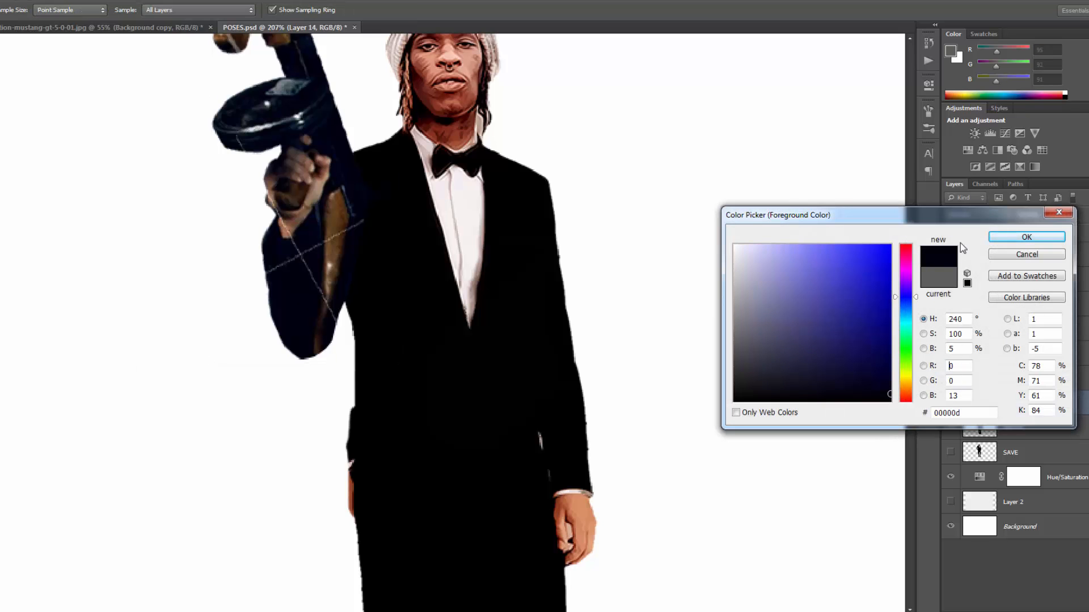
{"action": "left_click", "coordinate": [1026, 237]}
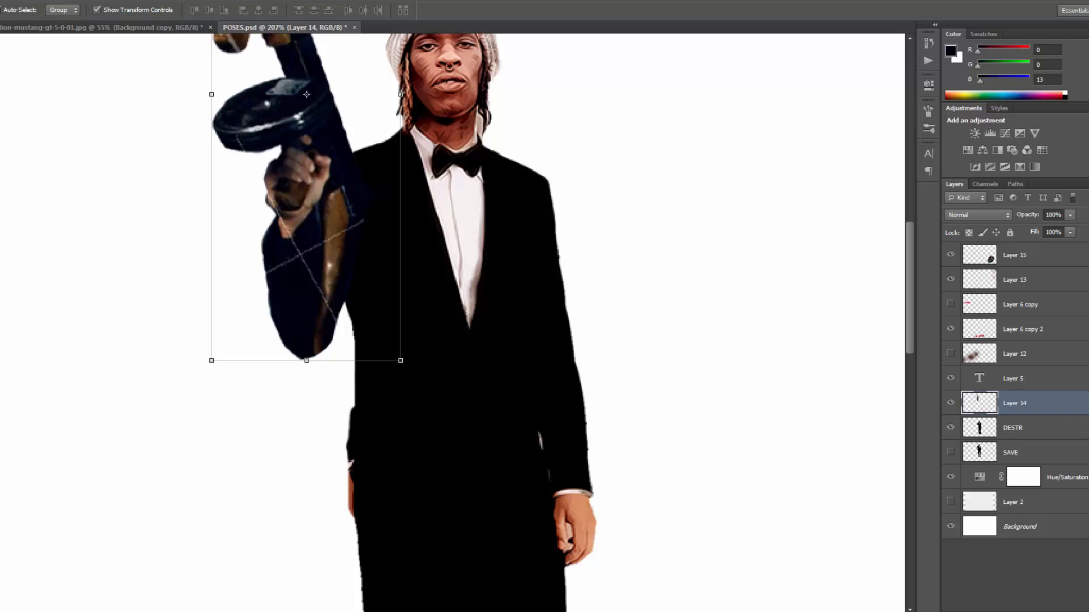
- Paint over the watermark lines on the gun arm's sleeve with a hard round brush
{"action": "key", "text": "b"}
{"action": "left_click", "coordinate": [13, 9]}
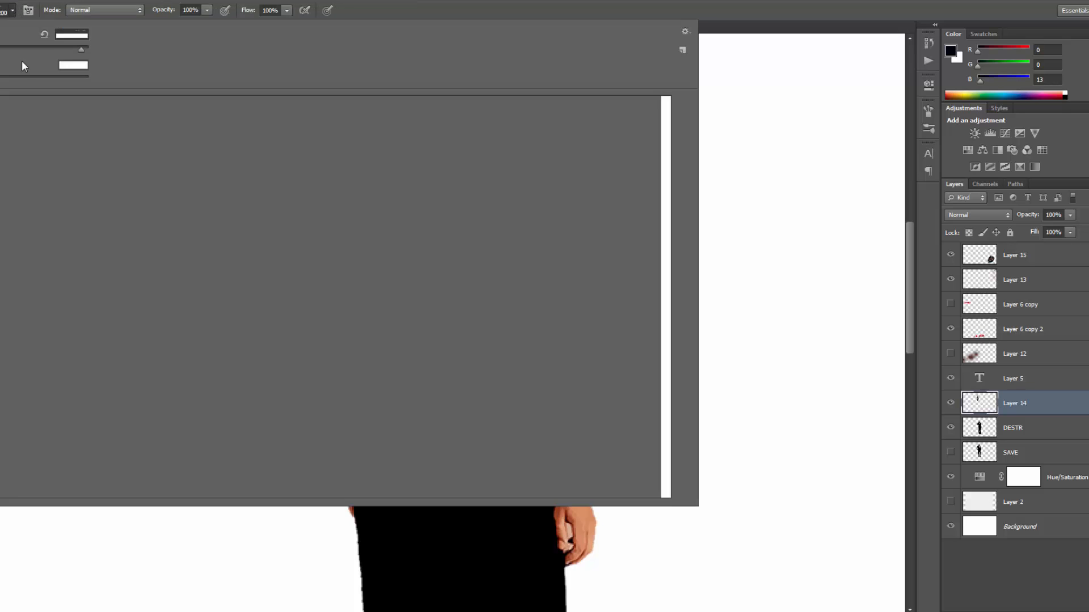
{"action": "left_click", "coordinate": [25, 117]}
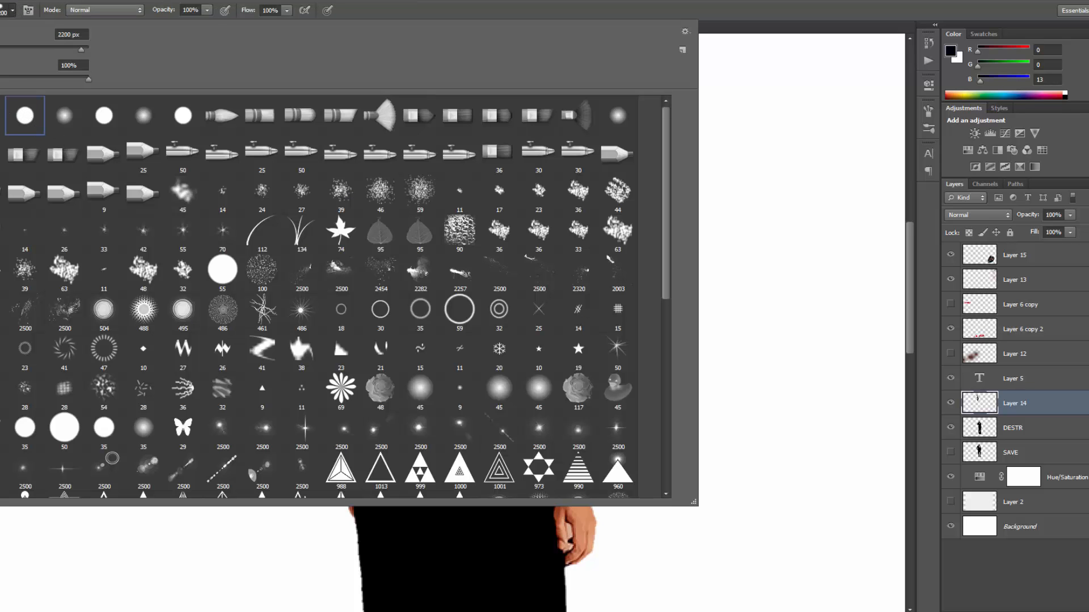
{"action": "key", "text": "Return"}
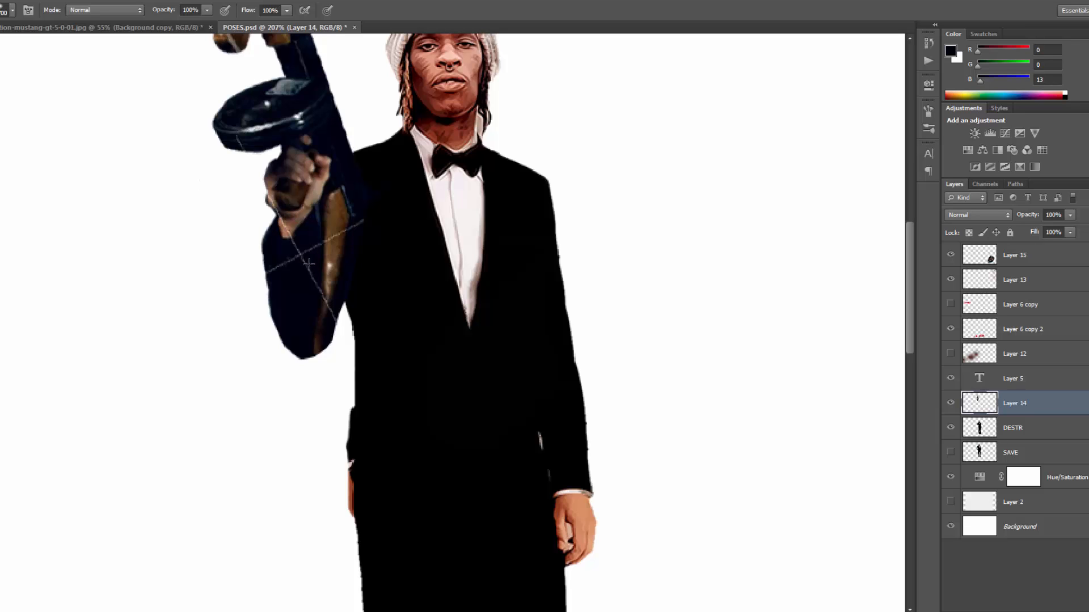
{"action": "mouse_move", "coordinate": [306, 263]}
{"action": "left_mouse_down"}
{"action": "mouse_move", "coordinate": [314, 341]}
{"action": "mouse_move", "coordinate": [326, 293]}
{"action": "mouse_move", "coordinate": [311, 290]}
{"action": "mouse_move", "coordinate": [299, 254]}
{"action": "mouse_move", "coordinate": [276, 273]}
{"action": "mouse_move", "coordinate": [282, 260]}
{"action": "mouse_move", "coordinate": [309, 261]}
{"action": "mouse_move", "coordinate": [313, 243]}
{"action": "mouse_move", "coordinate": [298, 243]}
{"action": "mouse_move", "coordinate": [324, 316]}
{"action": "left_mouse_up"}
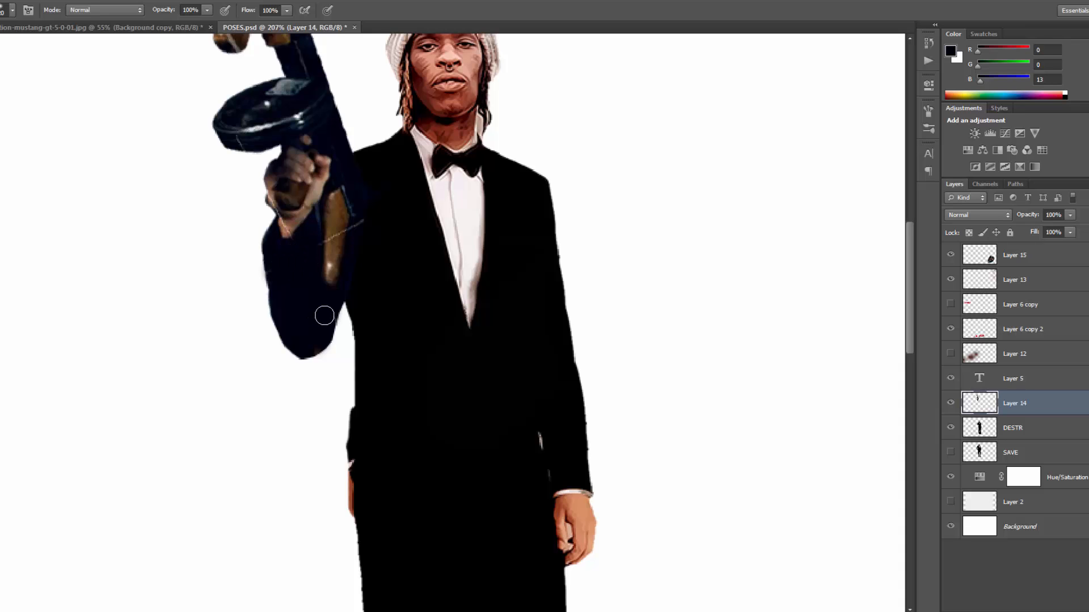
{"action": "left_click", "coordinate": [329, 315]}
{"action": "left_click_drag", "start_coordinate": [365, 232], "coordinate": [357, 236]}
- Remove the watermark line crossing the wooden gun stock with a small Spot Healing Brush
{"action": "left_click", "coordinate": [0, 148]}
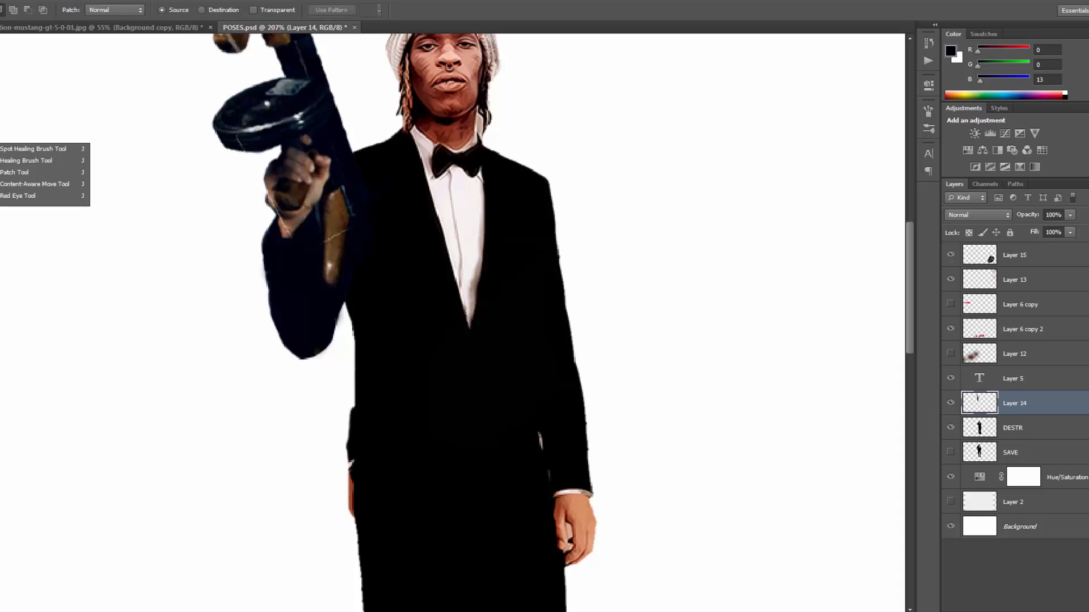
{"action": "left_click", "coordinate": [34, 151]}
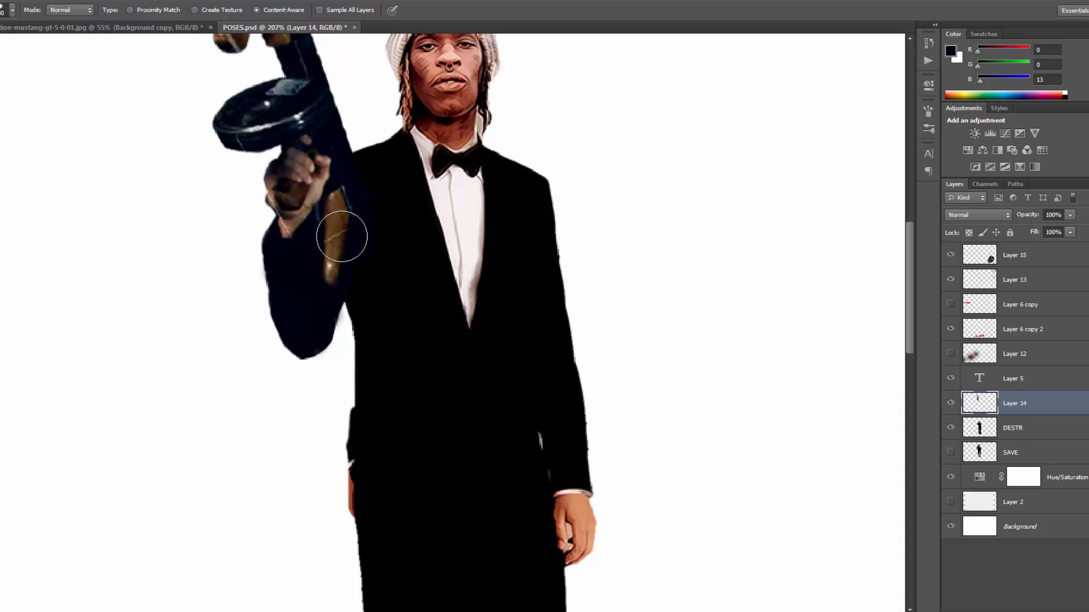
{"action": "key", "text": "bracketleft"}
{"action": "key", "text": "bracketleft"}
{"action": "key", "text": "bracketleft"}
{"action": "key", "text": "bracketleft"}
{"action": "key", "text": "bracketleft"}
{"action": "key", "text": "bracketleft"}
{"action": "key", "text": "bracketleft"}
{"action": "left_click", "coordinate": [335, 236]}
- Outline the wooden gun stock with the Polygonal Lasso and copy it to a new layer
{"action": "key", "text": "l"}
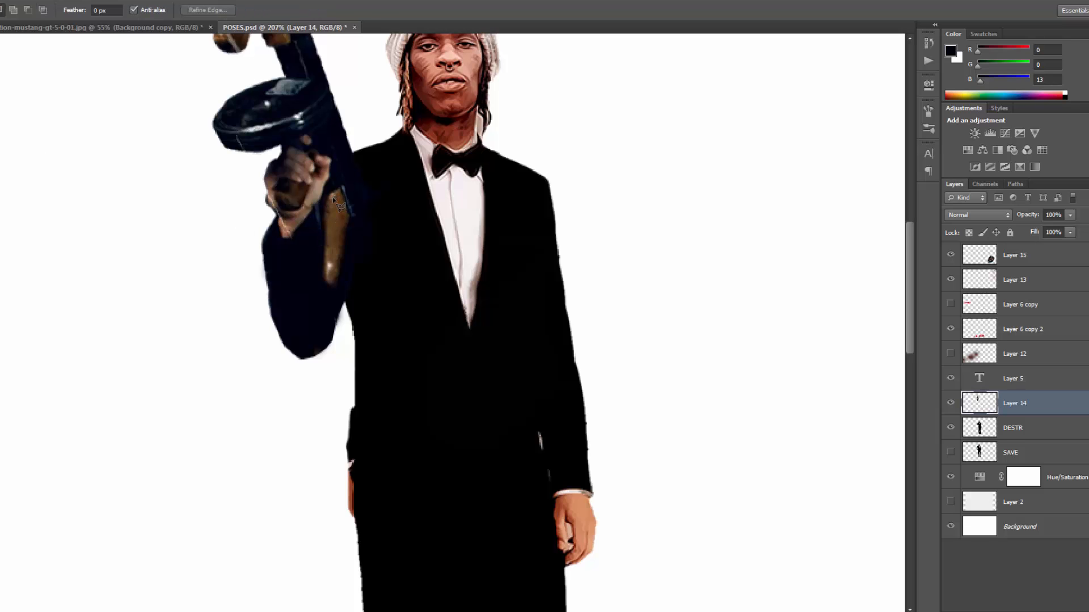
{"action": "mouse_move", "coordinate": [330, 228]}
{"action": "left_mouse_down"}
{"action": "mouse_move", "coordinate": [334, 287]}
{"action": "mouse_move", "coordinate": [351, 218]}
{"action": "mouse_move", "coordinate": [335, 196]}
{"action": "left_mouse_up"}
{"action": "key", "text": "ctrl+j"}
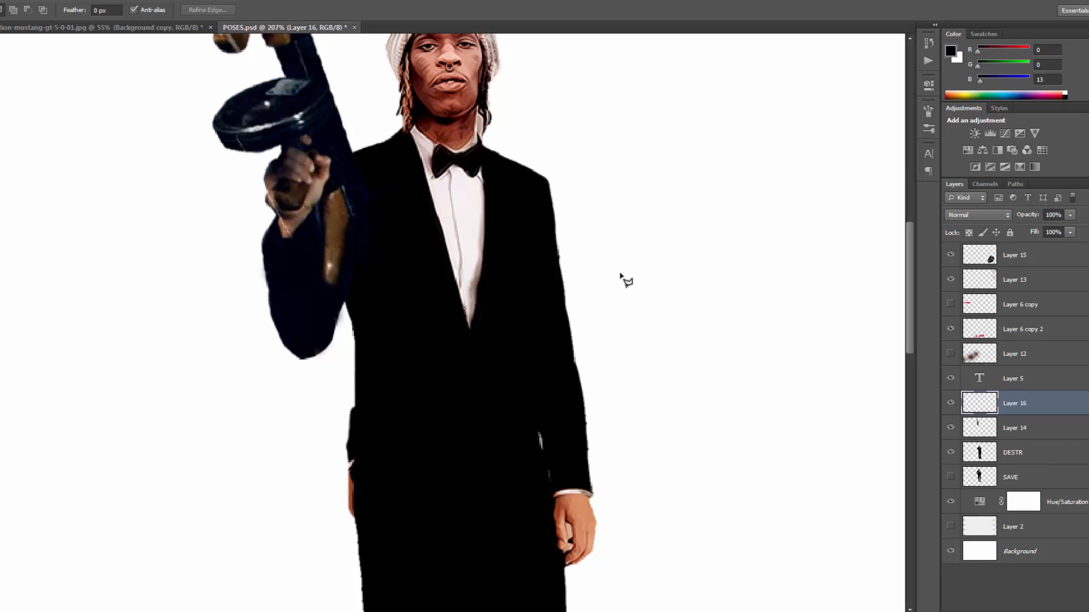
- Move the copied stock down to lengthen the gun, scale it to 115.79% width and 104.23% height, and apply the transform
{"action": "key", "text": "v"}
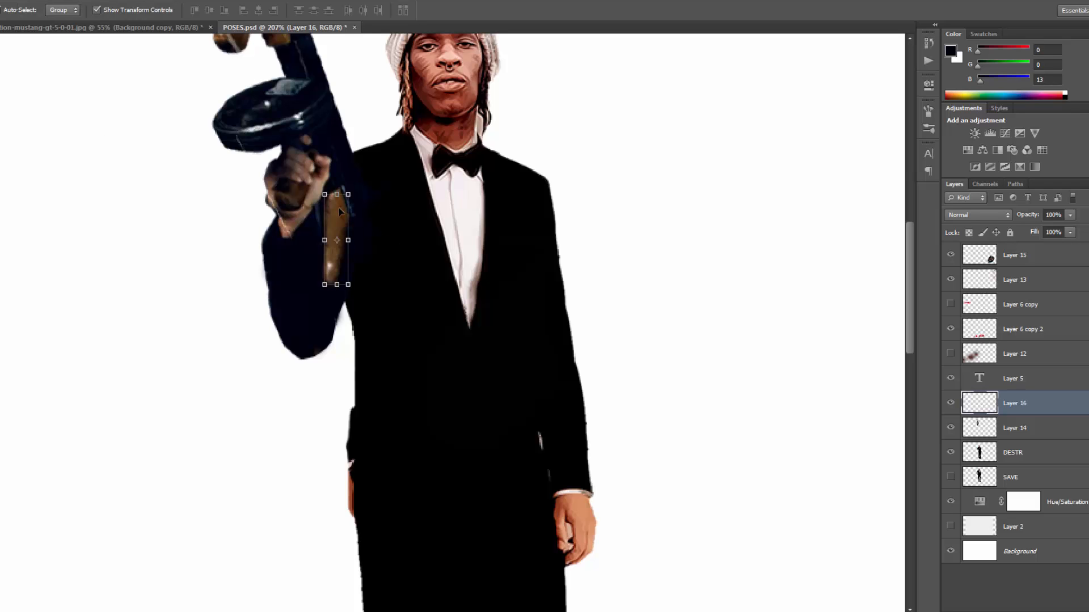
{"action": "left_click_drag", "start_coordinate": [340, 213], "coordinate": [348, 245]}
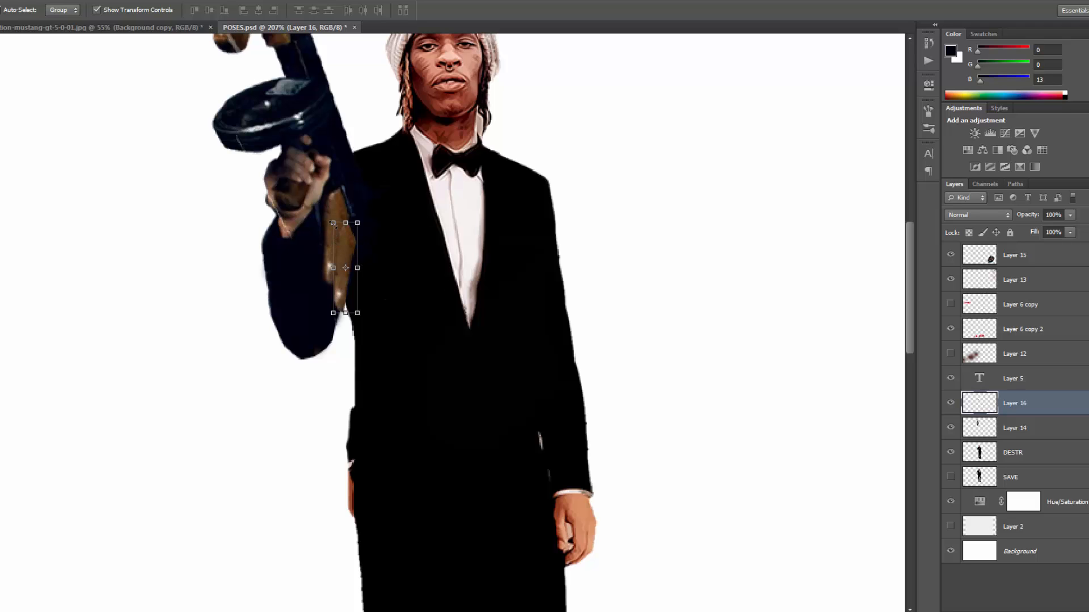
{"action": "left_click_drag", "start_coordinate": [347, 220], "coordinate": [346, 218]}
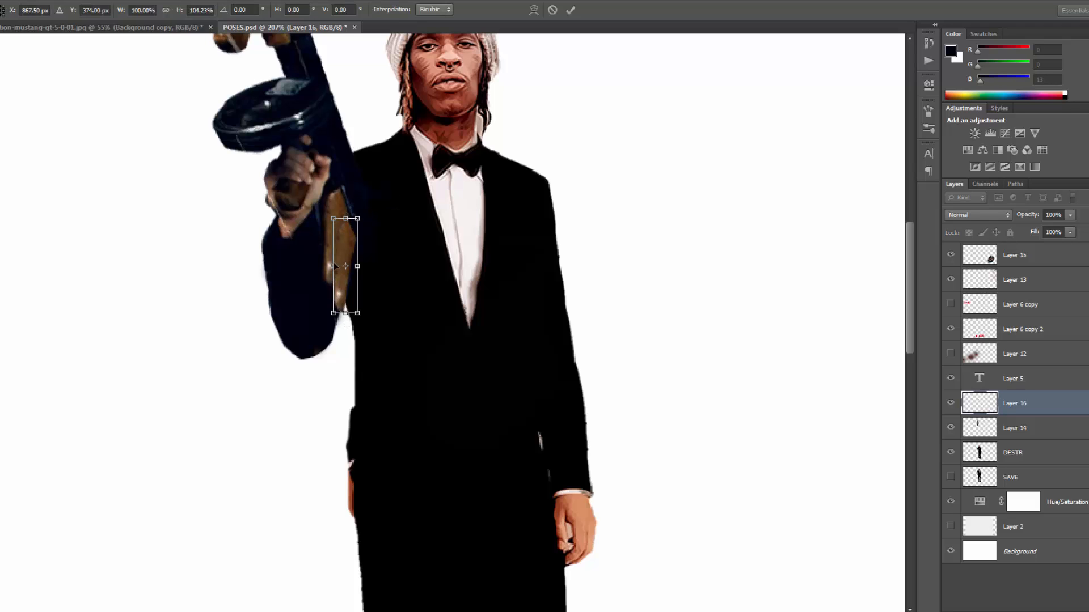
{"action": "left_click_drag", "start_coordinate": [331, 265], "coordinate": [330, 266]}
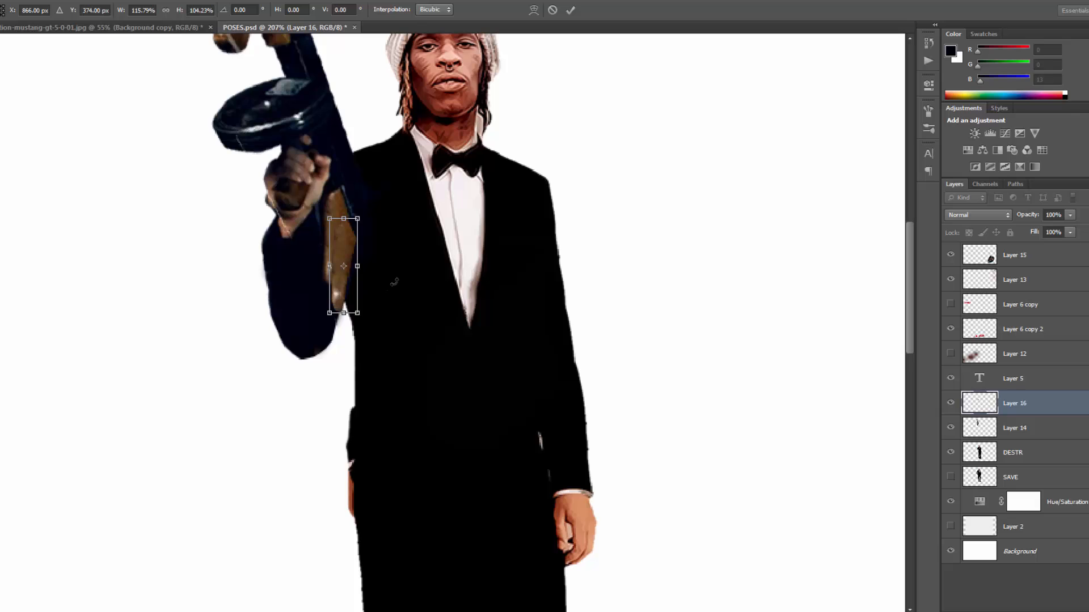
{"action": "key", "text": "Return"}
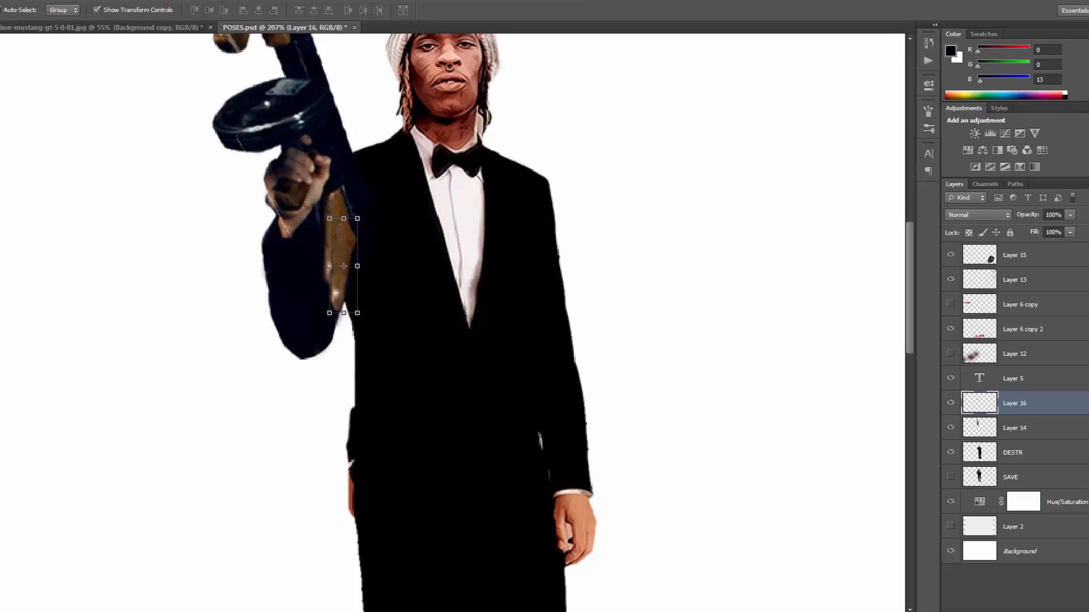
- Try to trim the edge of the copied gun stock with a smaller eraser, and step back
{"action": "key", "text": "e"}
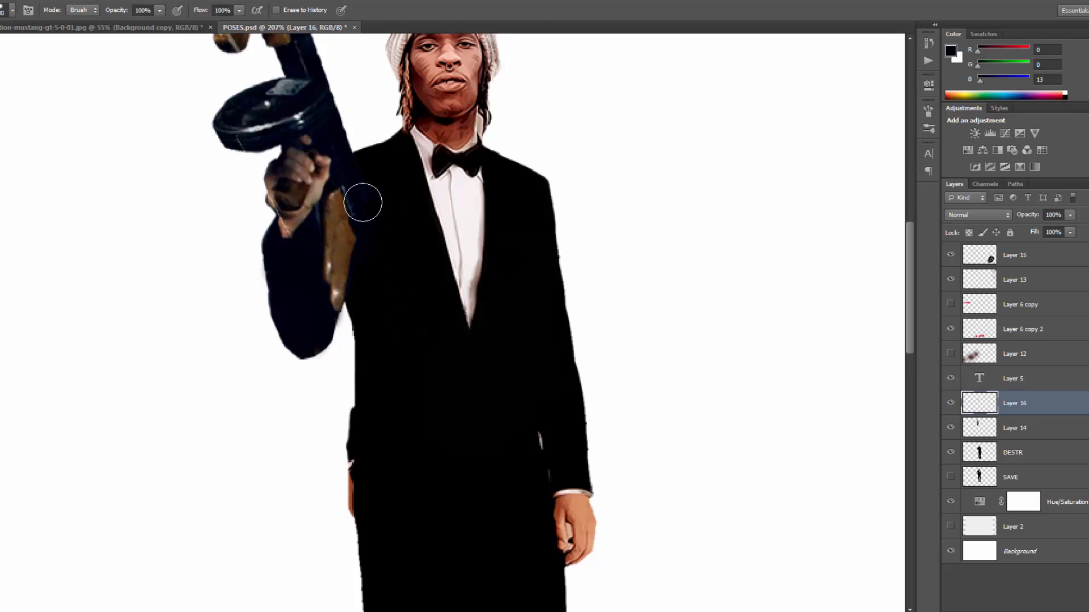
{"action": "key", "text": "bracketleft"}
{"action": "key", "text": "bracketleft"}
{"action": "key", "text": "bracketleft"}
{"action": "key", "text": "bracketleft"}
{"action": "key", "text": "bracketleft"}
{"action": "left_click", "coordinate": [10, 0]}
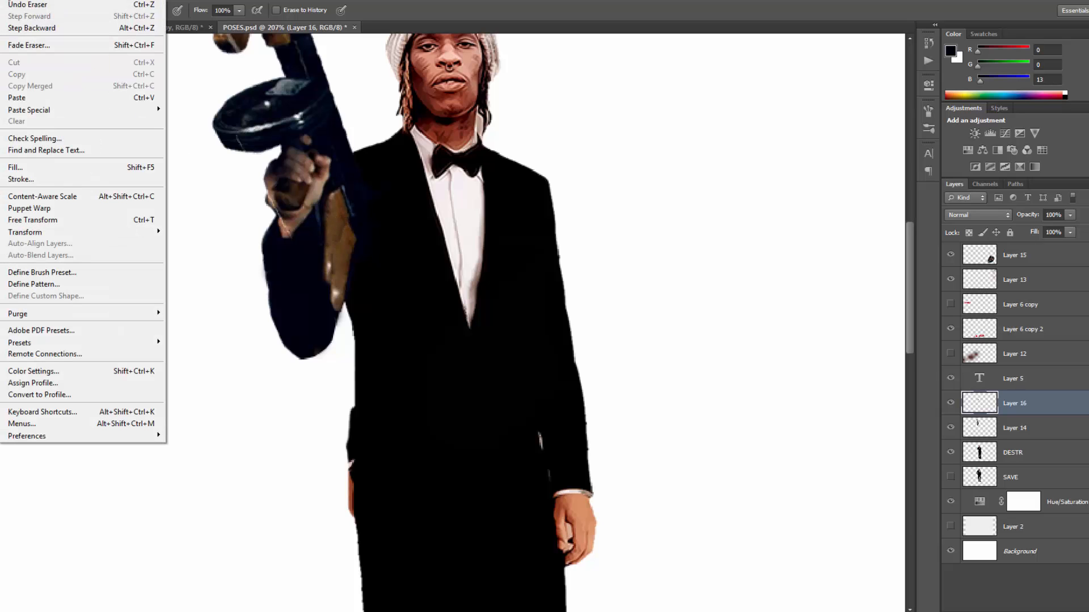
{"action": "left_click", "coordinate": [32, 28]}
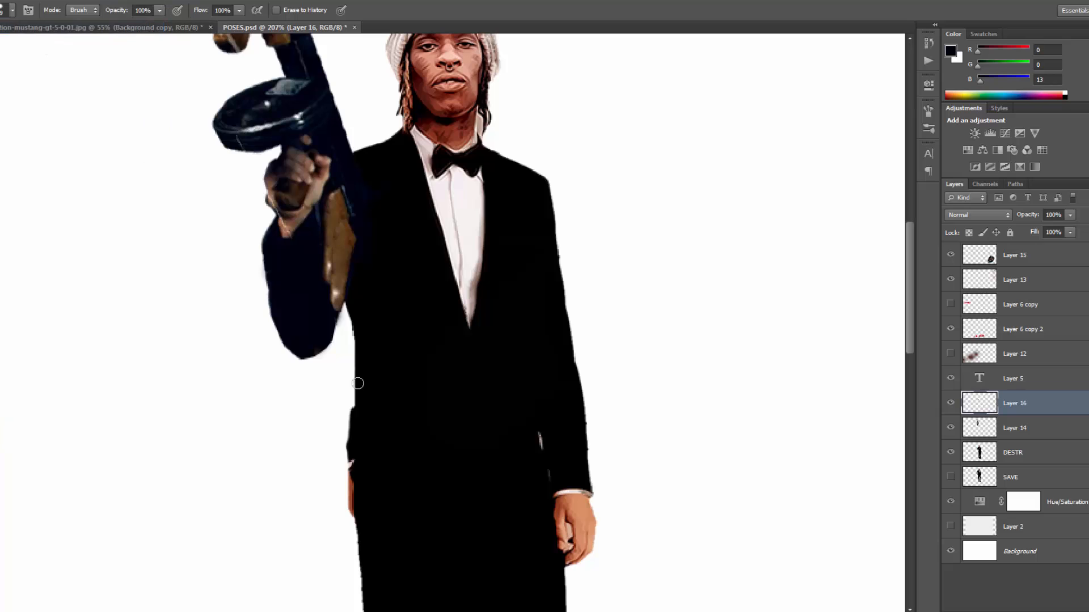
- Switch the Eraser to a hard round tip and enlarge it
{"action": "left_click", "coordinate": [14, 9]}
{"action": "double_click", "coordinate": [22, 110]}
{"action": "key", "text": "bracketright"}
{"action": "key", "text": "bracketright"}
- Outline the excess at the lower end of the copied stock with the Polygonal Lasso, delete it, and deselect
{"action": "key", "text": "l"}
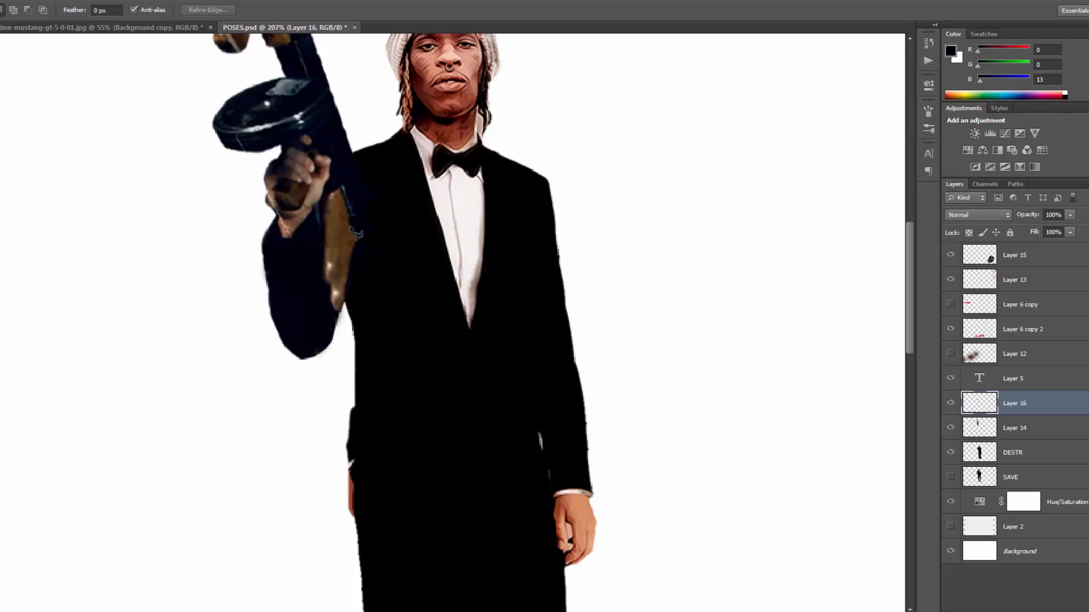
{"action": "left_click", "coordinate": [351, 228]}
{"action": "left_click", "coordinate": [352, 228]}
{"action": "left_click", "coordinate": [326, 280]}
{"action": "left_click", "coordinate": [339, 299]}
{"action": "left_click", "coordinate": [351, 283]}
{"action": "left_click", "coordinate": [366, 303]}
{"action": "left_click", "coordinate": [366, 361]}
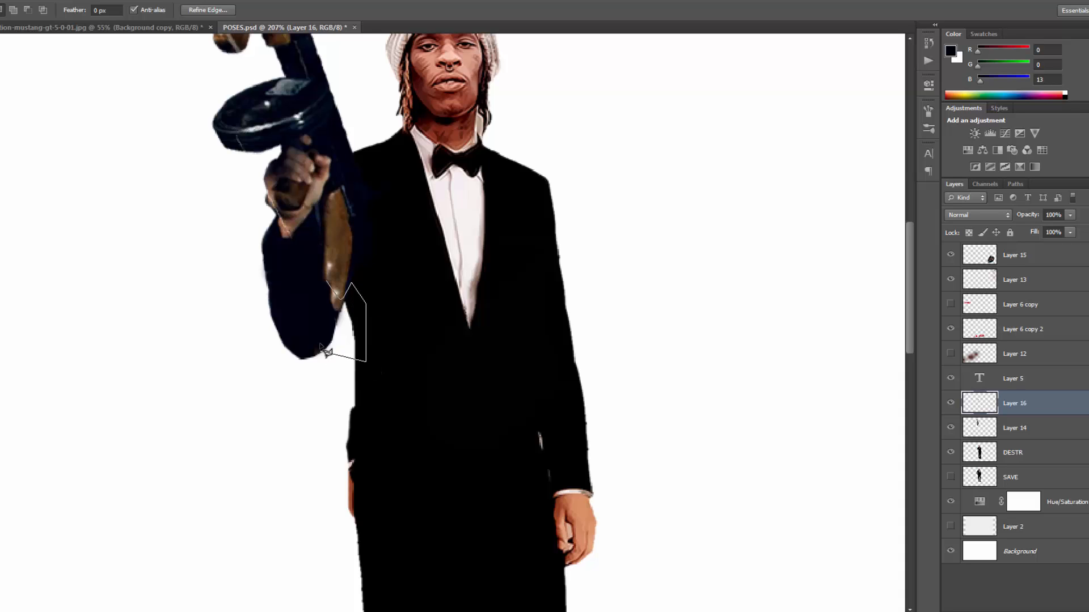
{"action": "left_click", "coordinate": [318, 341]}
{"action": "left_click", "coordinate": [311, 300]}
{"action": "left_click", "coordinate": [326, 281]}
{"action": "left_click", "coordinate": [117, 0]}
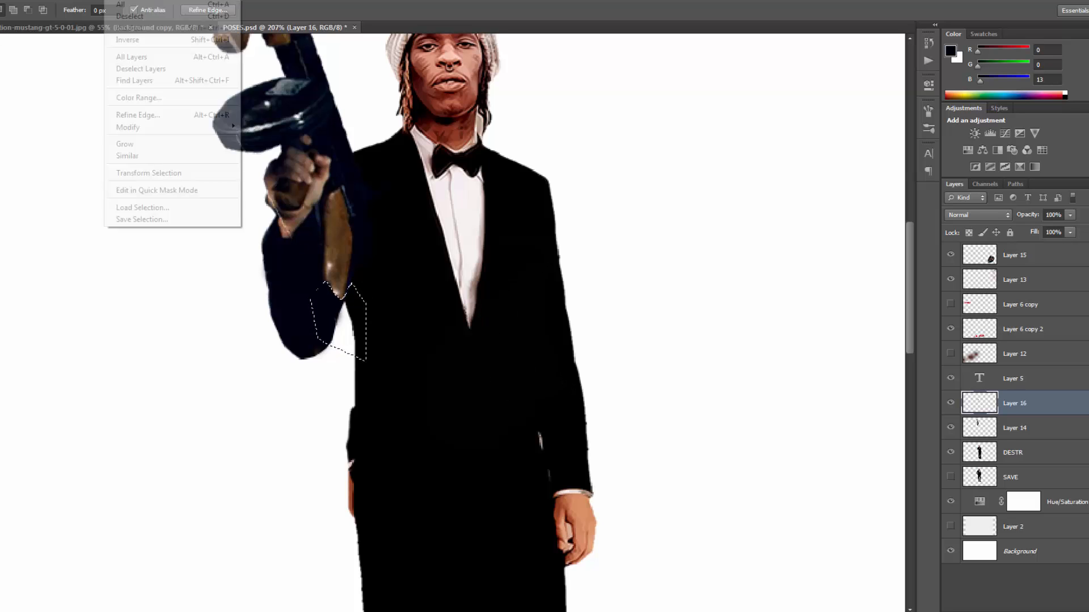
{"action": "left_click", "coordinate": [129, 16]}
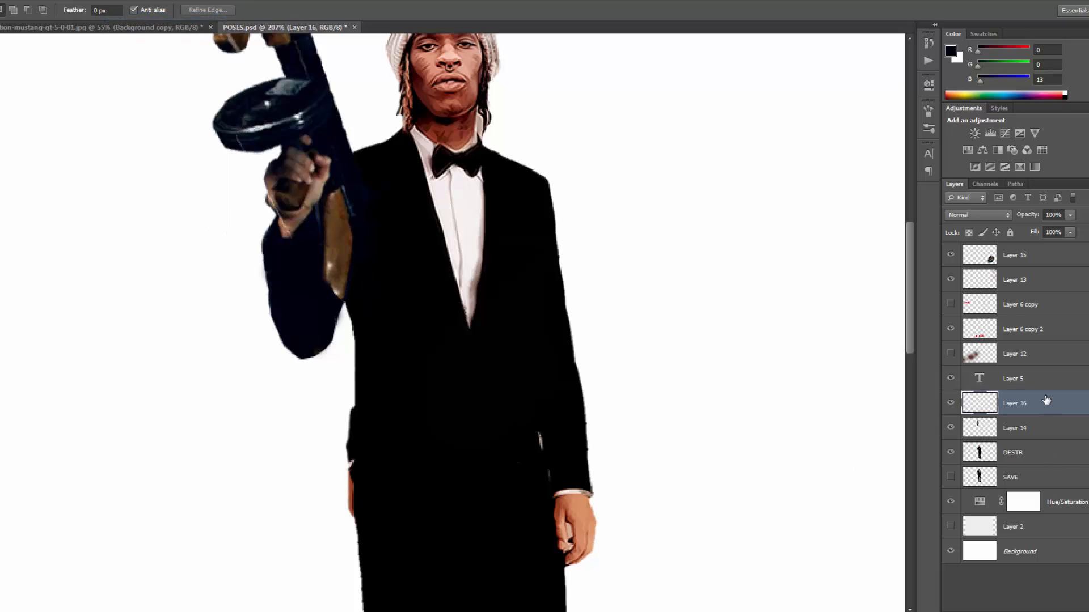
- Merge the copied gun stock into Layer 14, and toggle that layer's visibility to compare the figure with and without the armed arm
{"action": "key", "text": "Delete"}
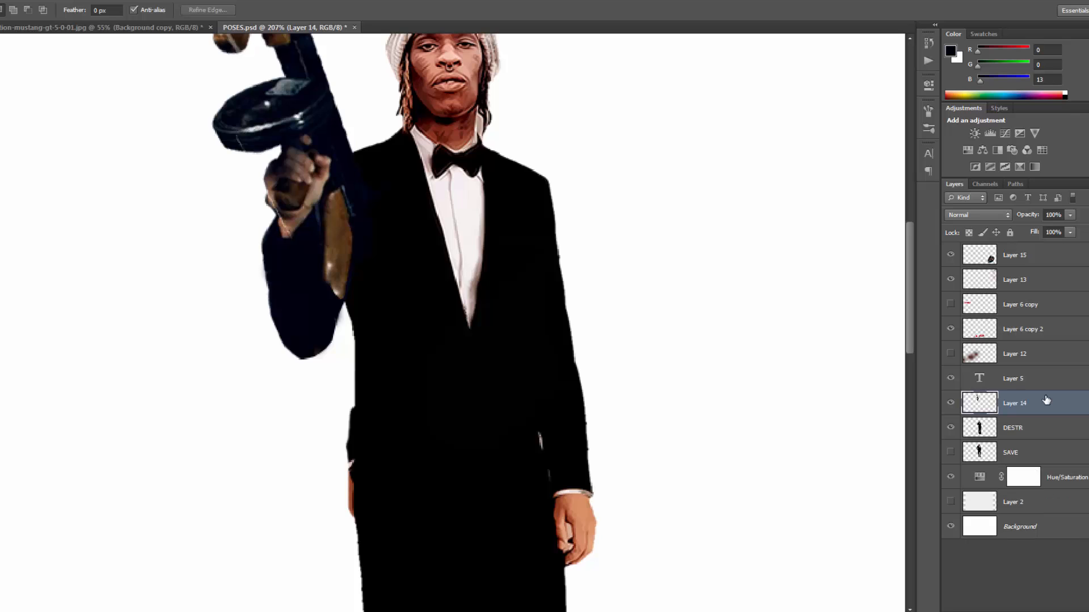
{"action": "left_click", "coordinate": [950, 403]}
{"action": "left_click", "coordinate": [950, 404]}
{"action": "left_click_drag", "start_coordinate": [906, 315], "coordinate": [910, 292]}
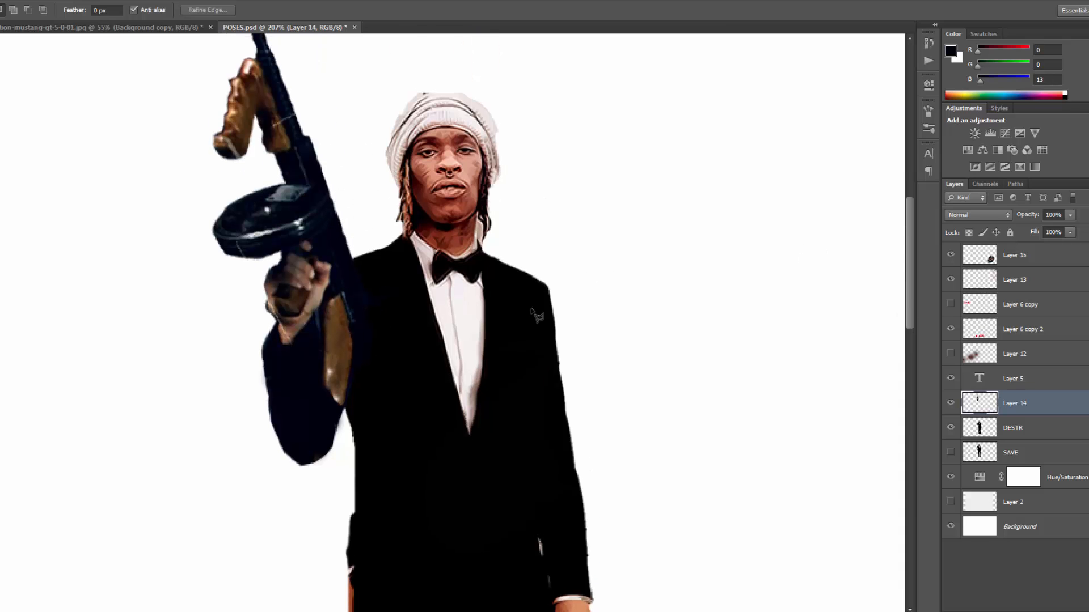
{"action": "scroll", "coordinate": [533, 314], "scroll_direction": "down", "scroll_amount": 5}
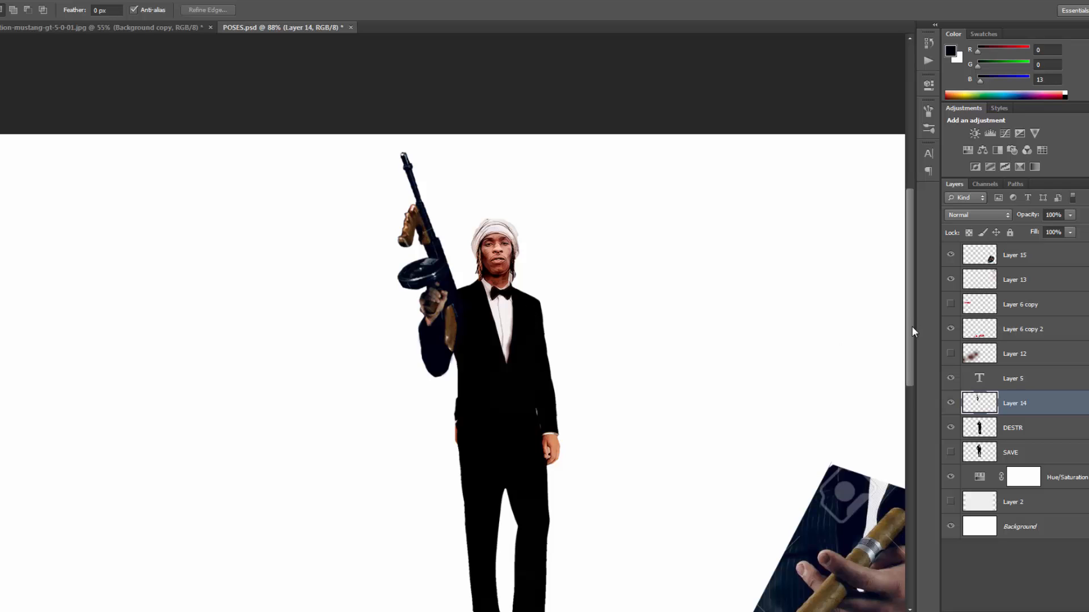
{"action": "left_click_drag", "start_coordinate": [912, 328], "coordinate": [913, 365]}
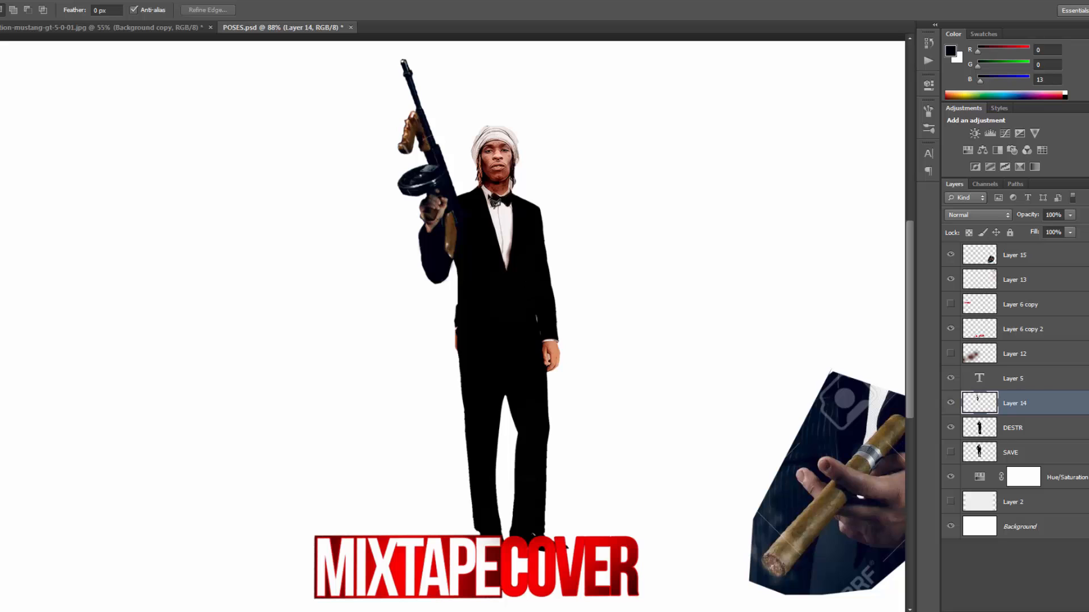
{"action": "left_click", "coordinate": [951, 402]}
{"action": "left_click", "coordinate": [951, 403]}
{"action": "mouse_move", "coordinate": [911, 292]}
{"action": "left_mouse_down"}
{"action": "mouse_move", "coordinate": [912, 271]}
{"action": "mouse_move", "coordinate": [911, 290]}
{"action": "left_mouse_up"}
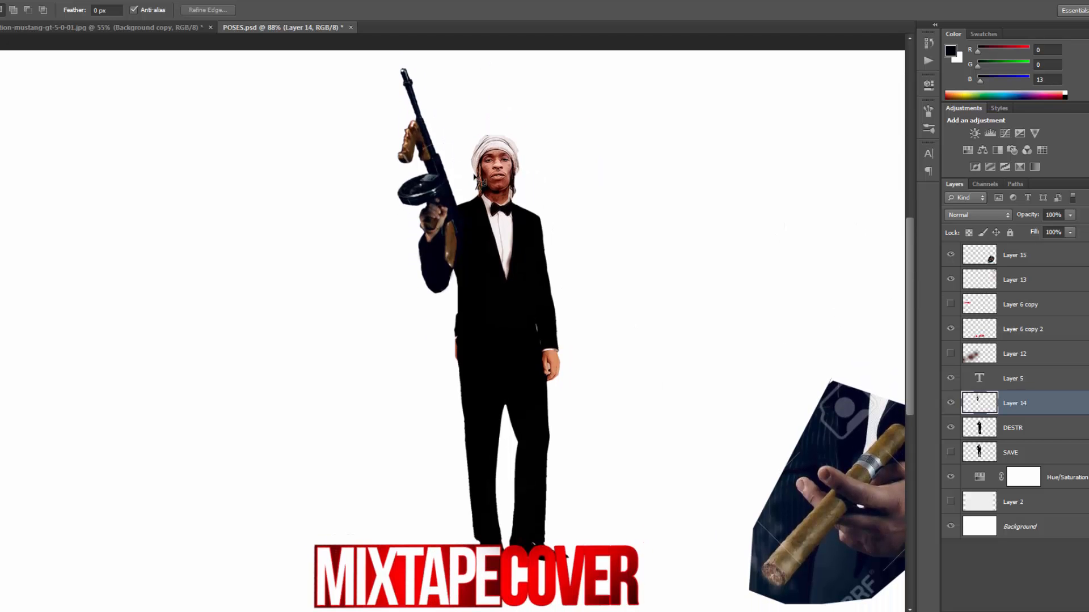
- Outline the hand gripping the gun with the Lasso and copy it onto its own layer
{"action": "scroll", "coordinate": [471, 176], "scroll_direction": "up", "scroll_amount": 3}
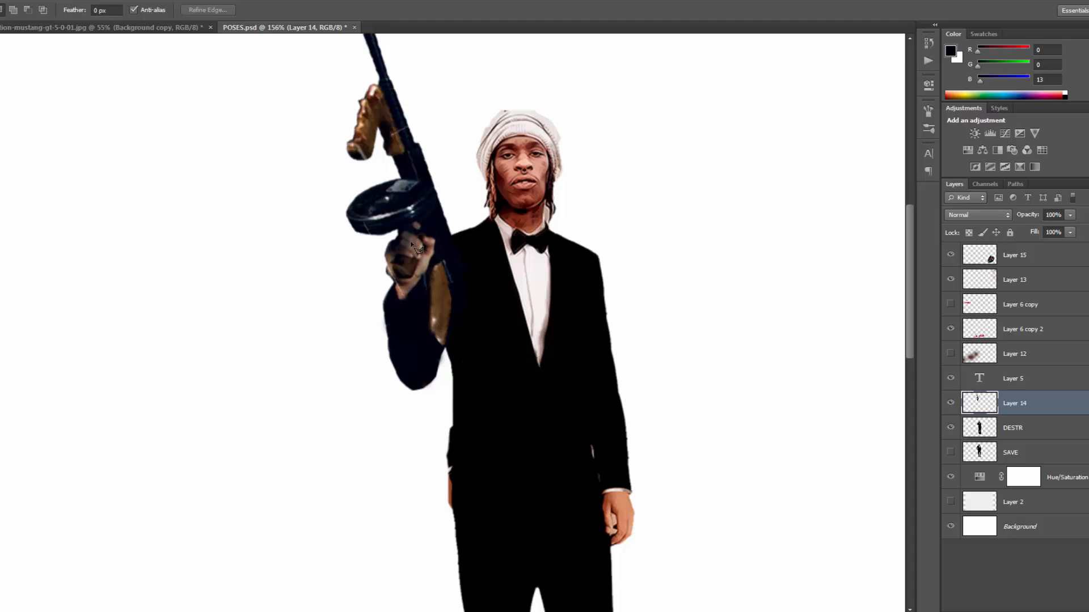
{"action": "scroll", "coordinate": [426, 258], "scroll_direction": "up", "scroll_amount": 1}
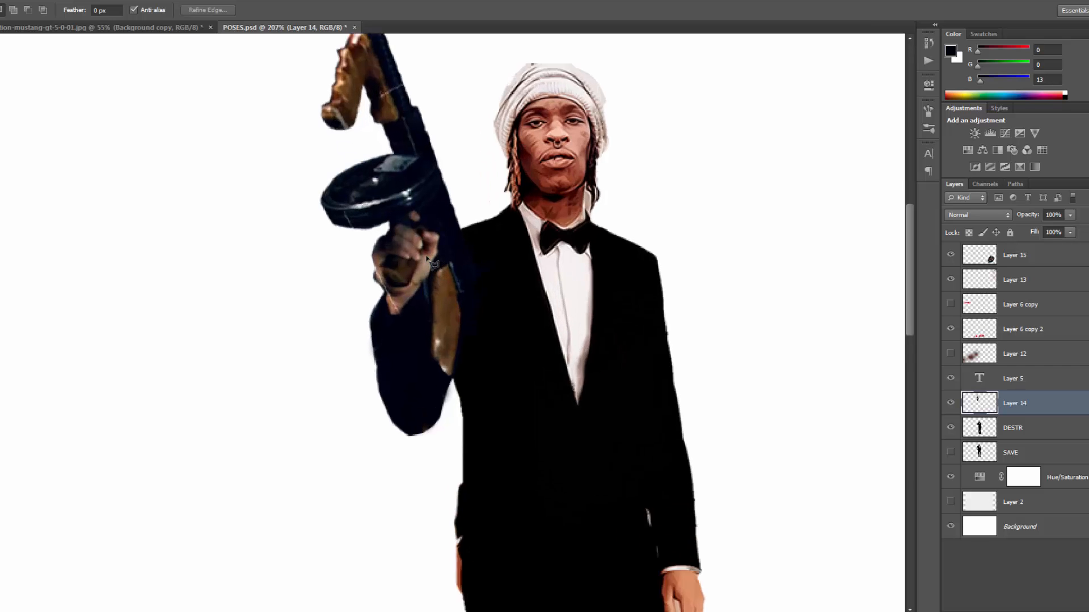
{"action": "scroll", "coordinate": [426, 258], "scroll_direction": "up", "scroll_amount": 2}
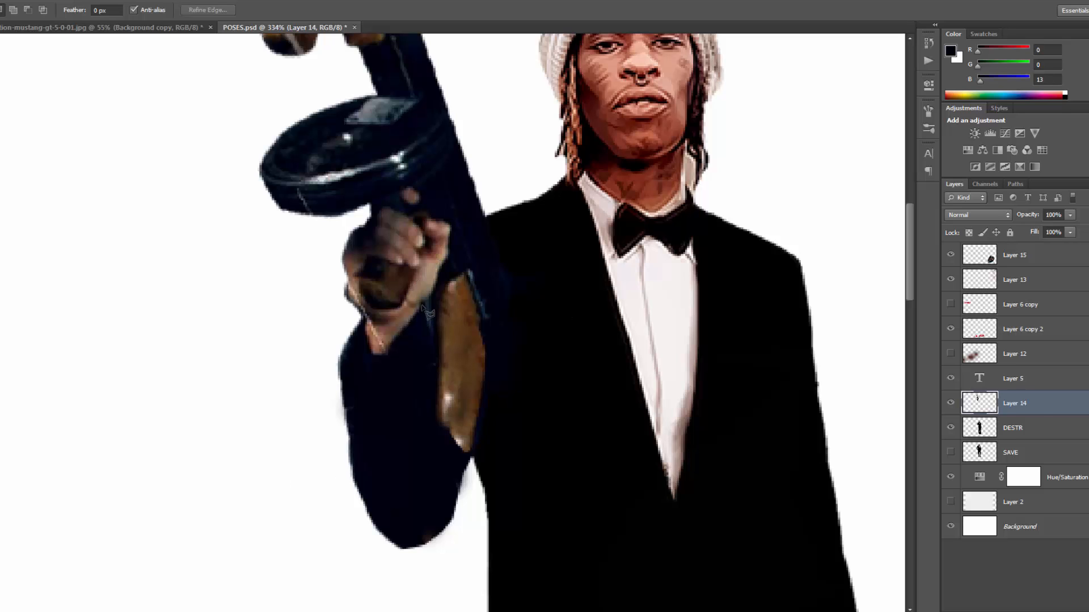
{"action": "mouse_move", "coordinate": [423, 303]}
{"action": "left_mouse_down"}
{"action": "mouse_move", "coordinate": [386, 362]}
{"action": "mouse_move", "coordinate": [362, 357]}
{"action": "mouse_move", "coordinate": [379, 361]}
{"action": "mouse_move", "coordinate": [371, 334]}
{"action": "left_mouse_up"}
{"action": "mouse_move", "coordinate": [350, 295]}
{"action": "left_mouse_down"}
{"action": "mouse_move", "coordinate": [334, 251]}
{"action": "mouse_move", "coordinate": [355, 224]}
{"action": "mouse_move", "coordinate": [376, 207]}
{"action": "mouse_move", "coordinate": [428, 211]}
{"action": "mouse_move", "coordinate": [452, 221]}
{"action": "mouse_move", "coordinate": [453, 237]}
{"action": "mouse_move", "coordinate": [439, 298]}
{"action": "mouse_move", "coordinate": [424, 313]}
{"action": "left_mouse_up"}
{"action": "key", "text": "ctrl+j"}
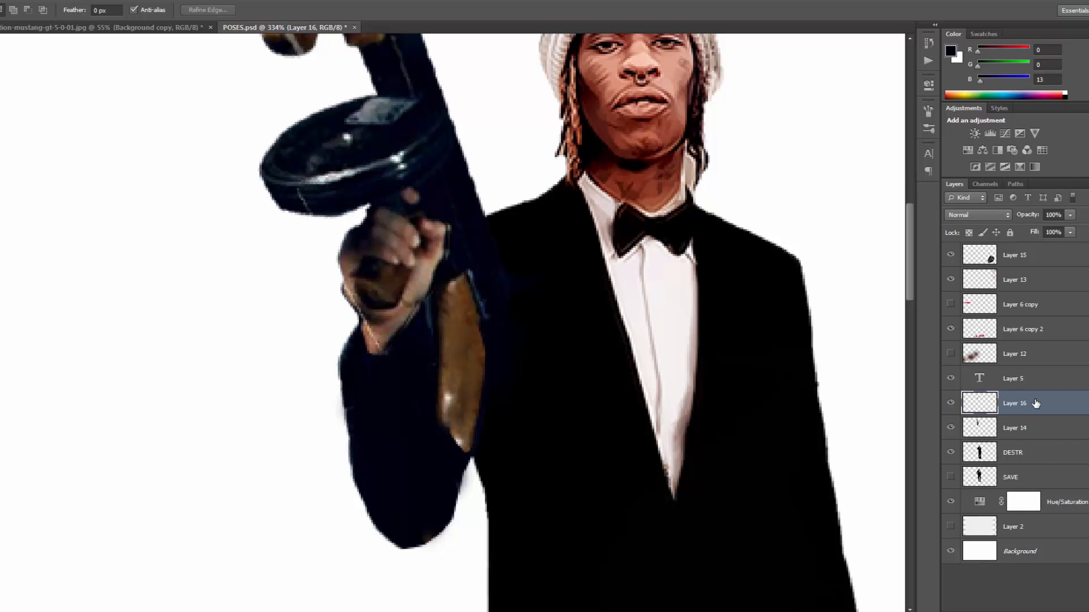
- Nudge the copied hand slightly to the right with the Move tool
{"action": "key", "text": "v"}
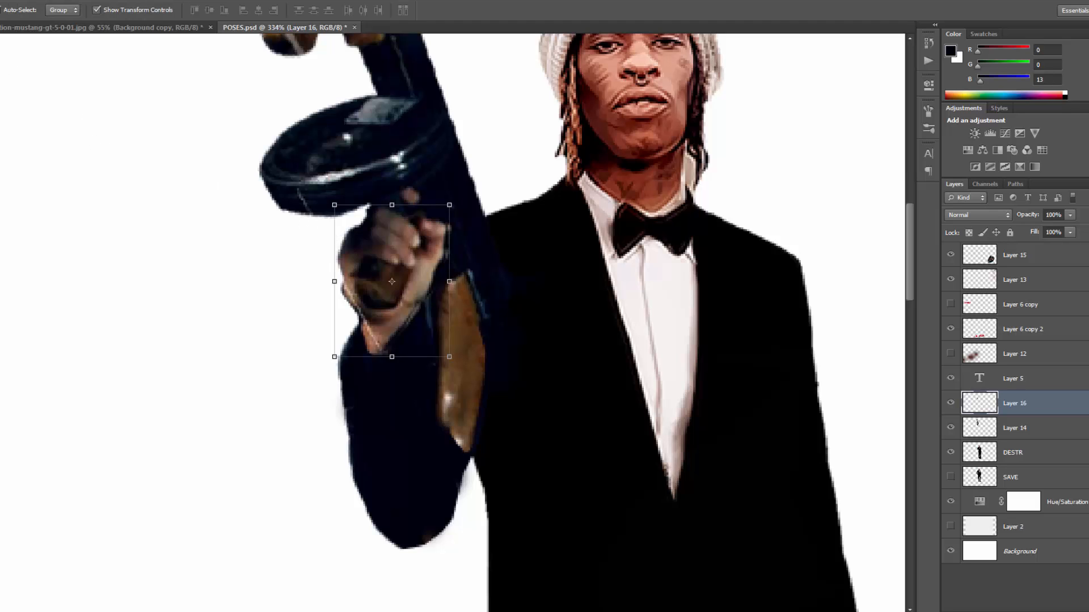
{"action": "key", "text": "Right"}
{"action": "key", "text": "Right"}
{"action": "key", "text": "Right"}
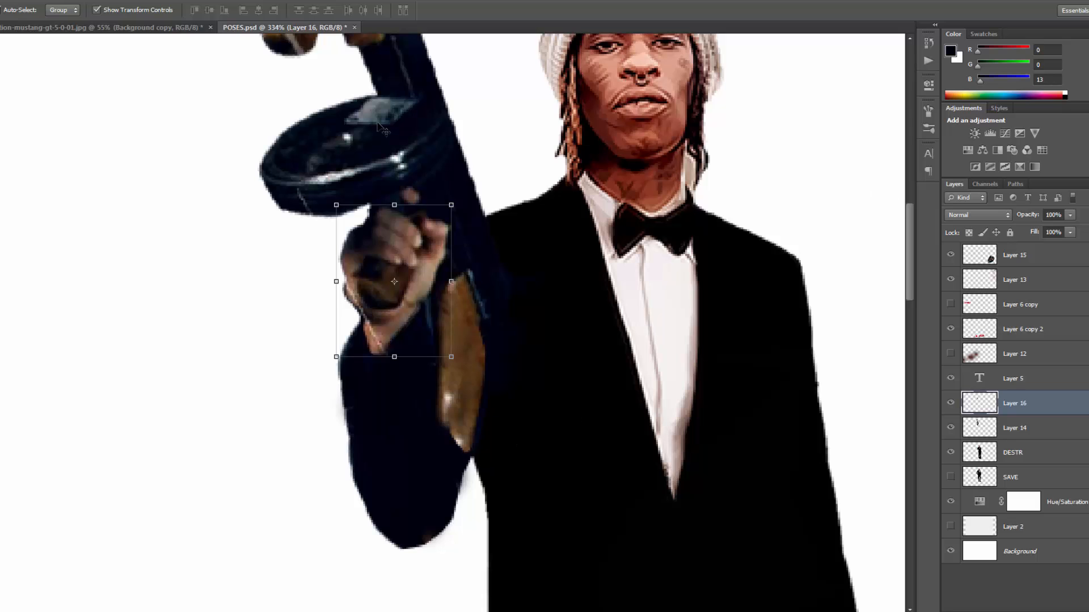
- Darken the copied hand with Levels, setting the RGB midtone input to 0.80 and the shadow input to 11
{"action": "left_click", "coordinate": [33, 1]}
{"action": "mouse_move", "coordinate": [47, 21]}
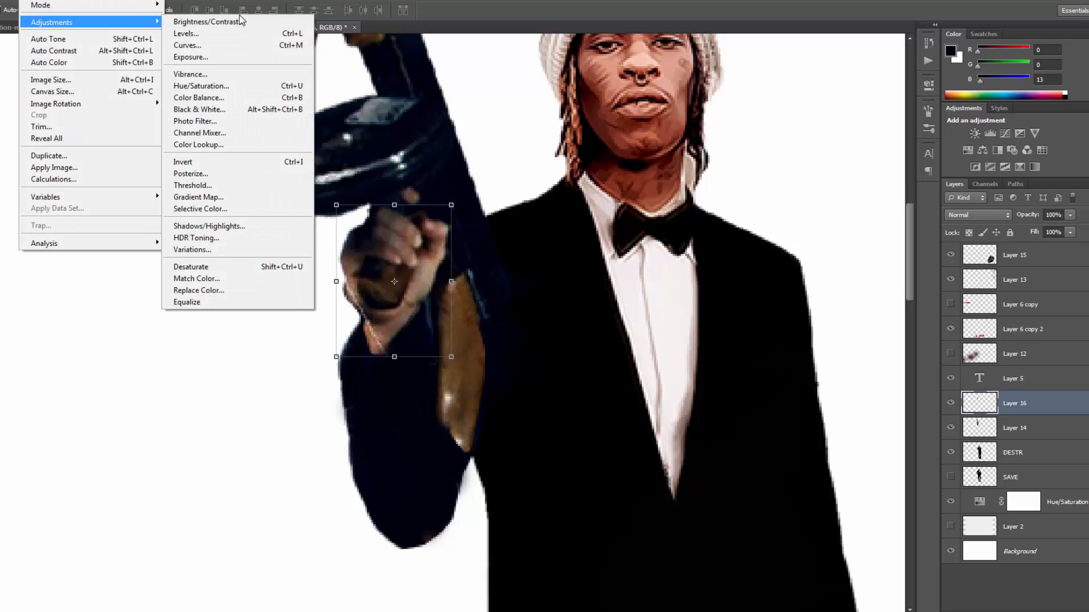
{"action": "left_click", "coordinate": [235, 33]}
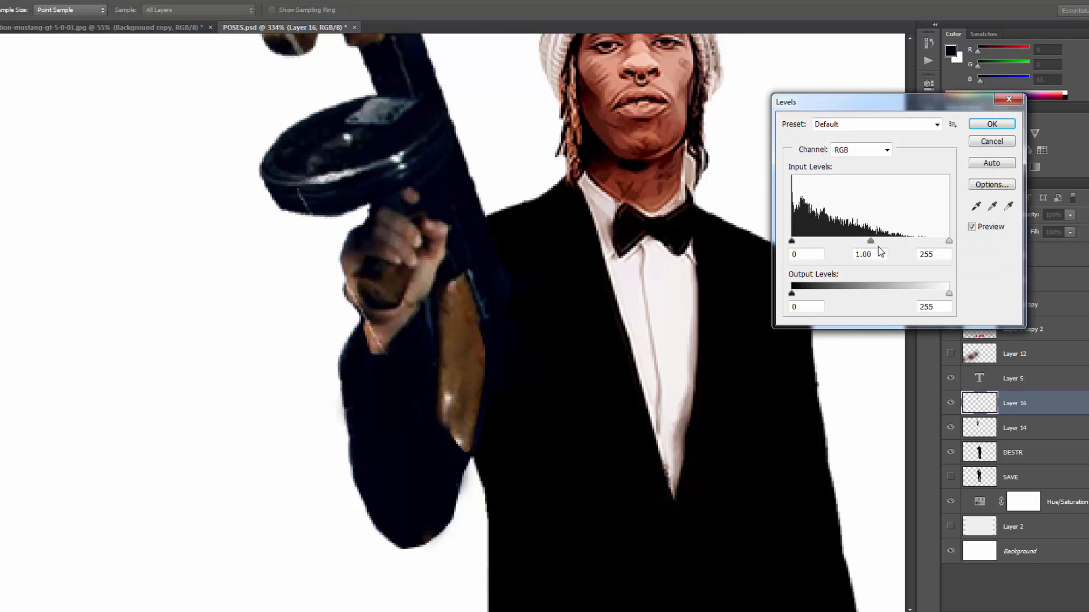
{"action": "left_click_drag", "start_coordinate": [882, 102], "coordinate": [923, 142]}
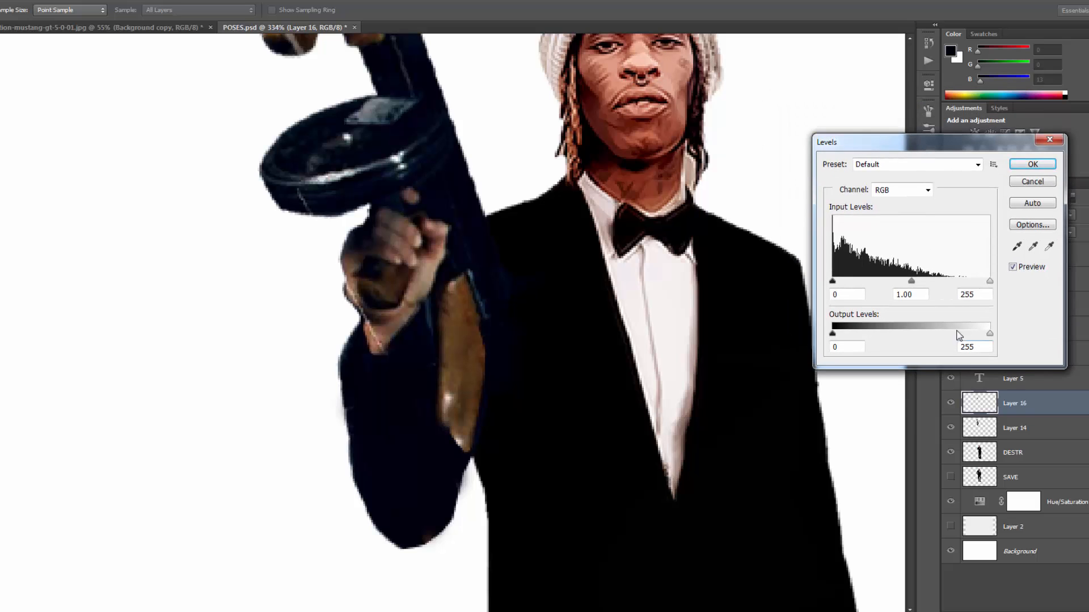
{"action": "left_click_drag", "start_coordinate": [911, 284], "coordinate": [924, 282]}
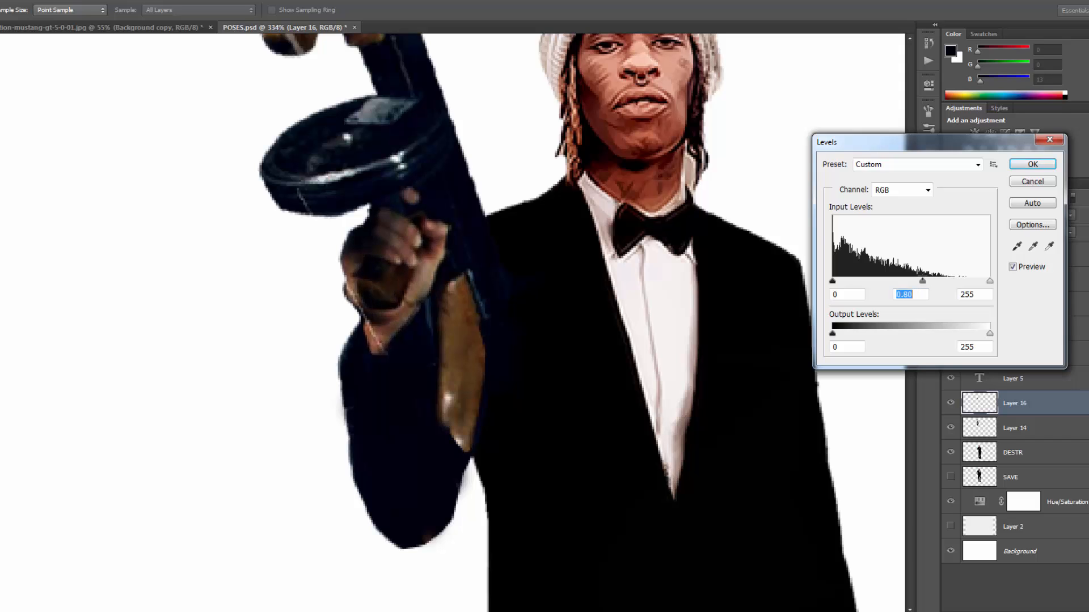
{"action": "left_click_drag", "start_coordinate": [832, 282], "coordinate": [840, 282]}
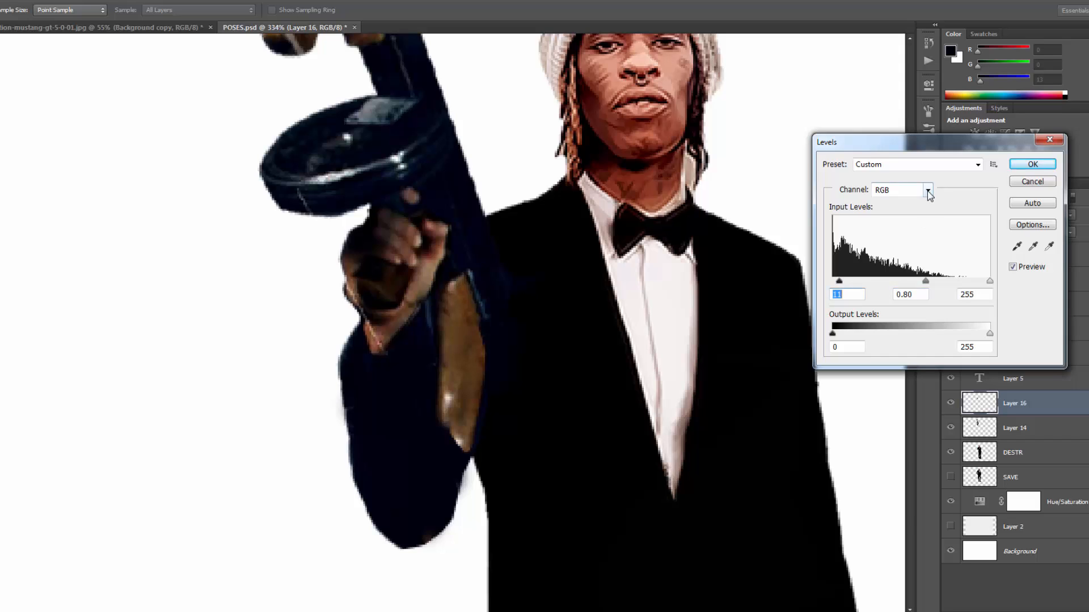
- Set the Red channel's midtone input to 1.23 and fine-tune its shadow and highlight inputs
{"action": "left_click", "coordinate": [928, 190]}
{"action": "left_click", "coordinate": [884, 203]}
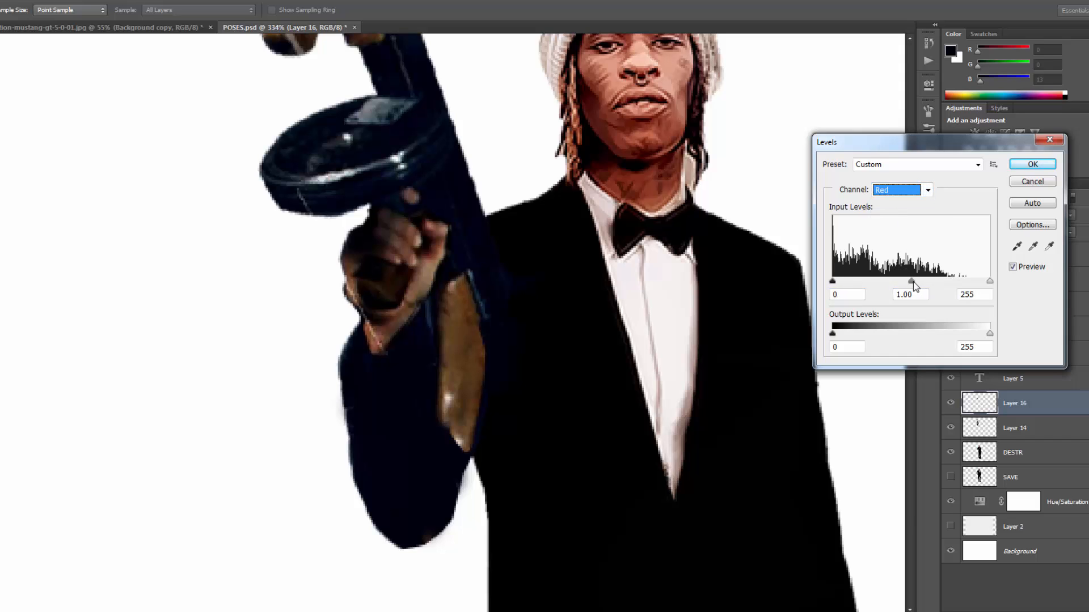
{"action": "left_click_drag", "start_coordinate": [914, 286], "coordinate": [900, 280]}
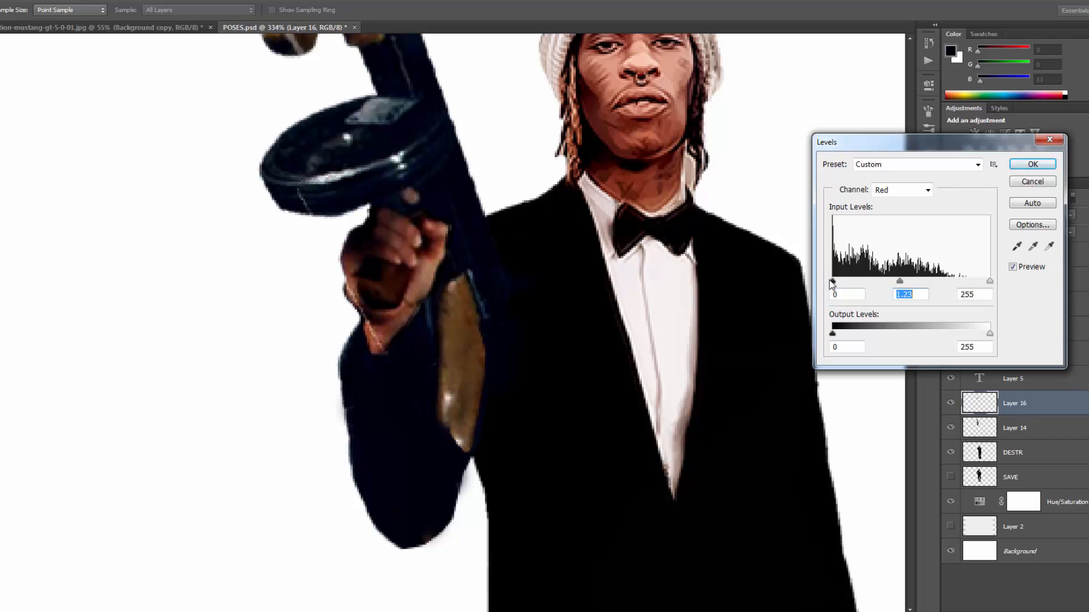
{"action": "left_click_drag", "start_coordinate": [832, 283], "coordinate": [840, 282]}
{"action": "left_click_drag", "start_coordinate": [980, 281], "coordinate": [983, 281]}
- Set the Green channel's midtone input to 0.95 and apply the Levels adjustment to the hand
{"action": "left_click", "coordinate": [928, 189]}
{"action": "left_click", "coordinate": [918, 225]}
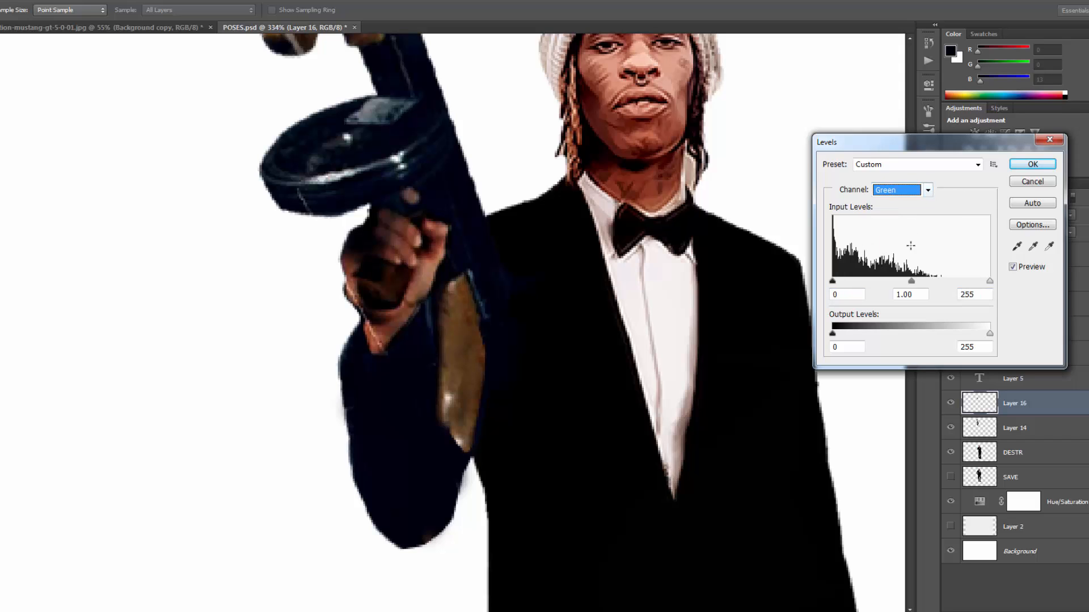
{"action": "left_click_drag", "start_coordinate": [912, 280], "coordinate": [919, 282]}
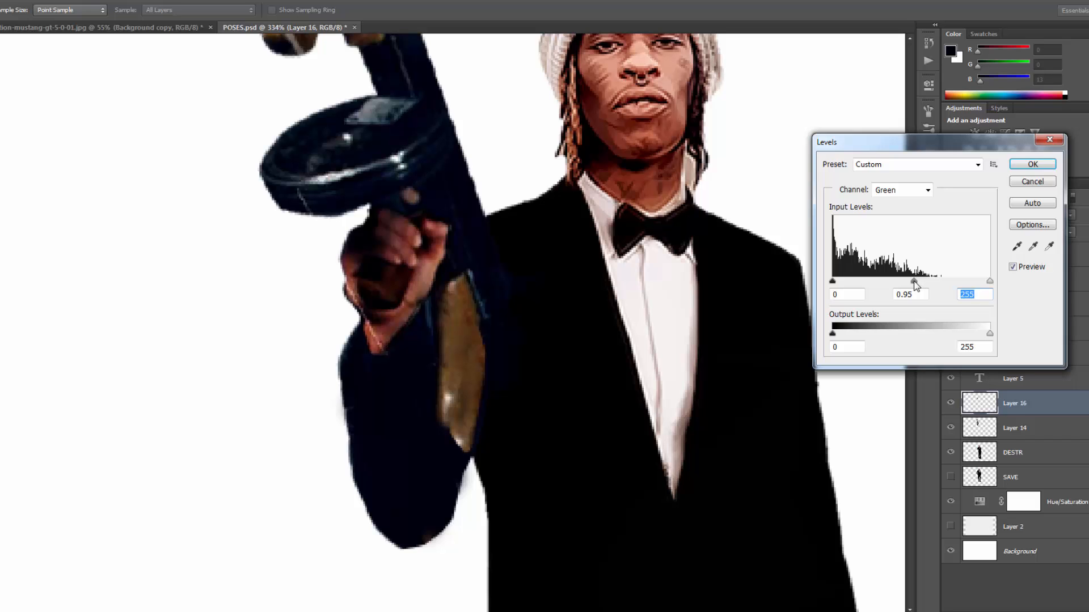
{"action": "left_click", "coordinate": [914, 282]}
{"action": "left_click_drag", "start_coordinate": [879, 148], "coordinate": [937, 240]}
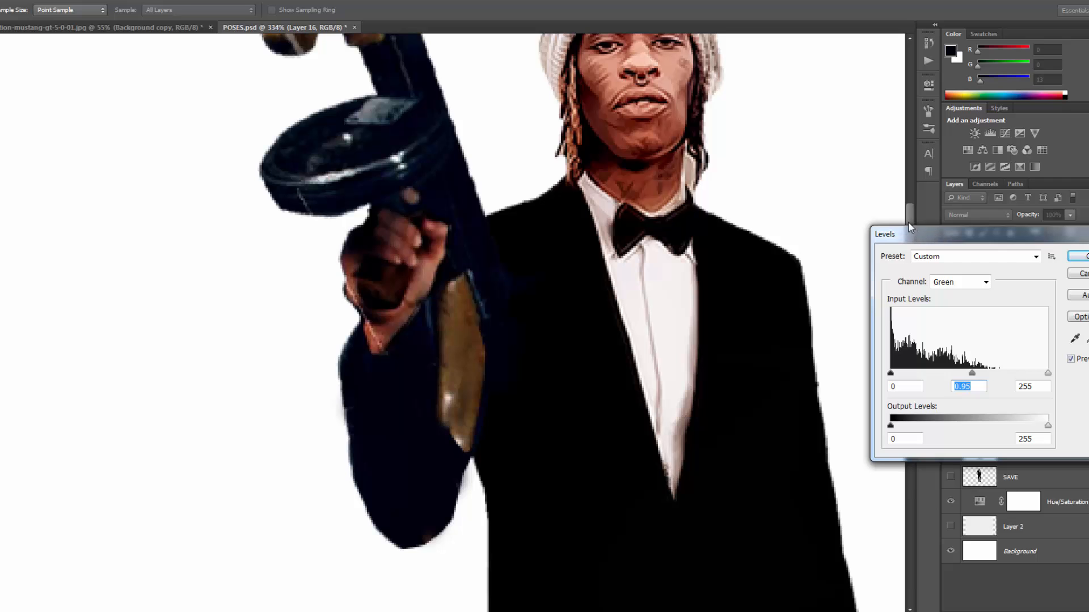
{"action": "left_click", "coordinate": [1083, 256]}
- Try to heal the pale line on the wrist with the Spot Healing Brush, and undo it
{"action": "key", "text": "v"}
{"action": "left_click_drag", "start_coordinate": [908, 240], "coordinate": [910, 227]}
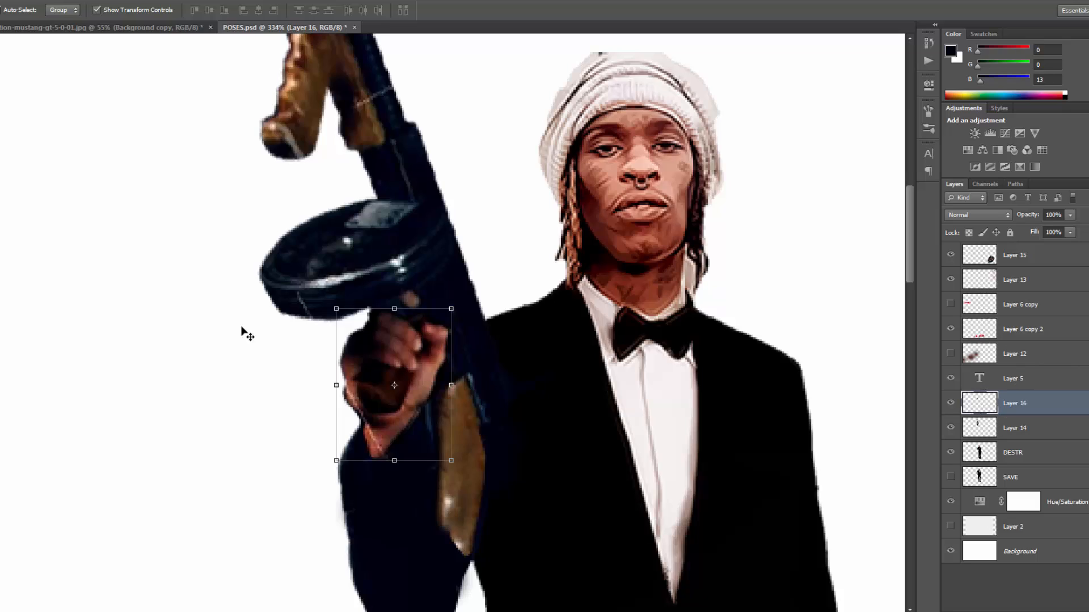
{"action": "scroll", "coordinate": [361, 422], "scroll_direction": "up", "scroll_amount": 3}
{"action": "scroll", "coordinate": [361, 422], "scroll_direction": "down", "scroll_amount": 2}
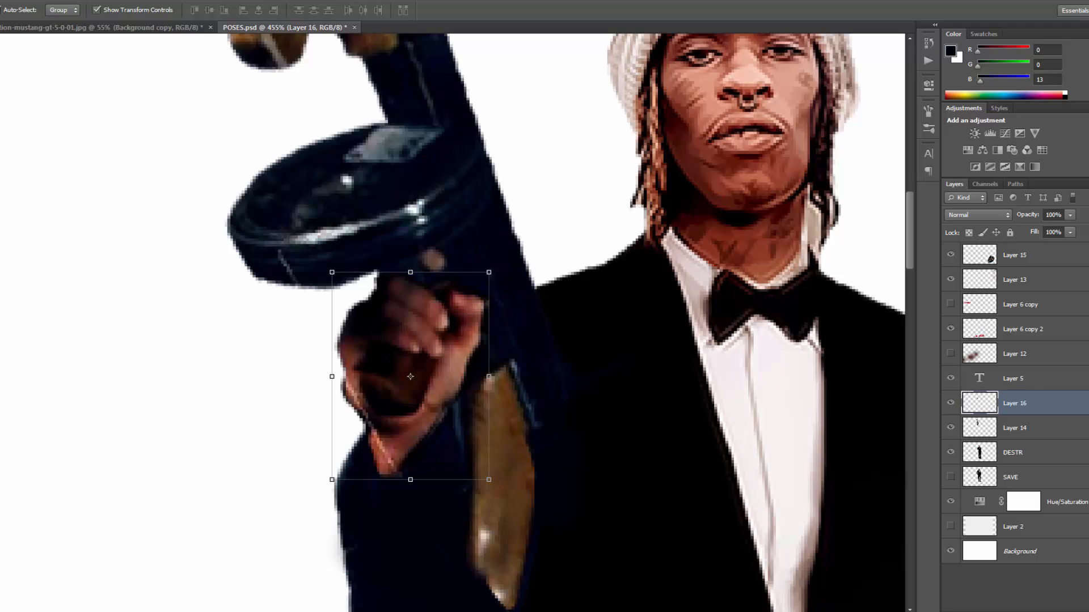
{"action": "left_click", "coordinate": [0, 146]}
{"action": "left_click", "coordinate": [7, 146]}
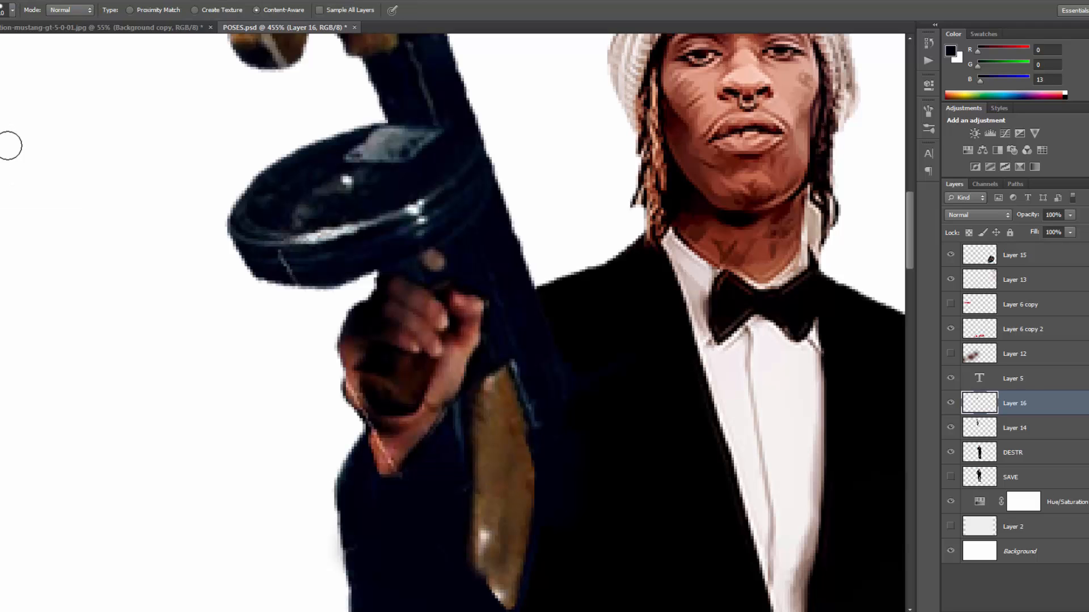
{"action": "left_click", "coordinate": [386, 453]}
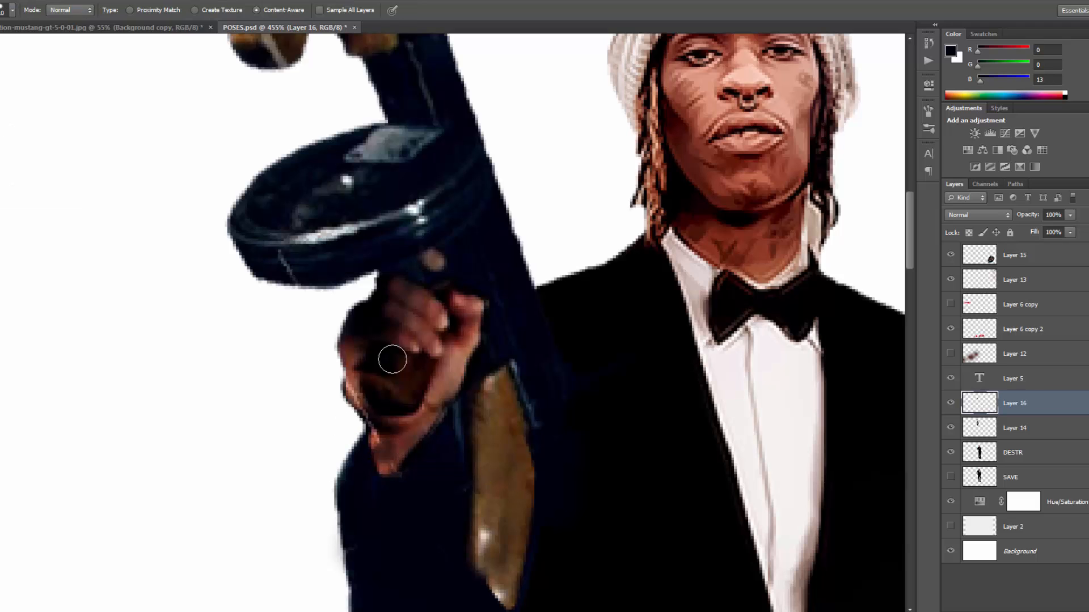
{"action": "left_click", "coordinate": [4, 1]}
{"action": "left_click", "coordinate": [28, 27]}
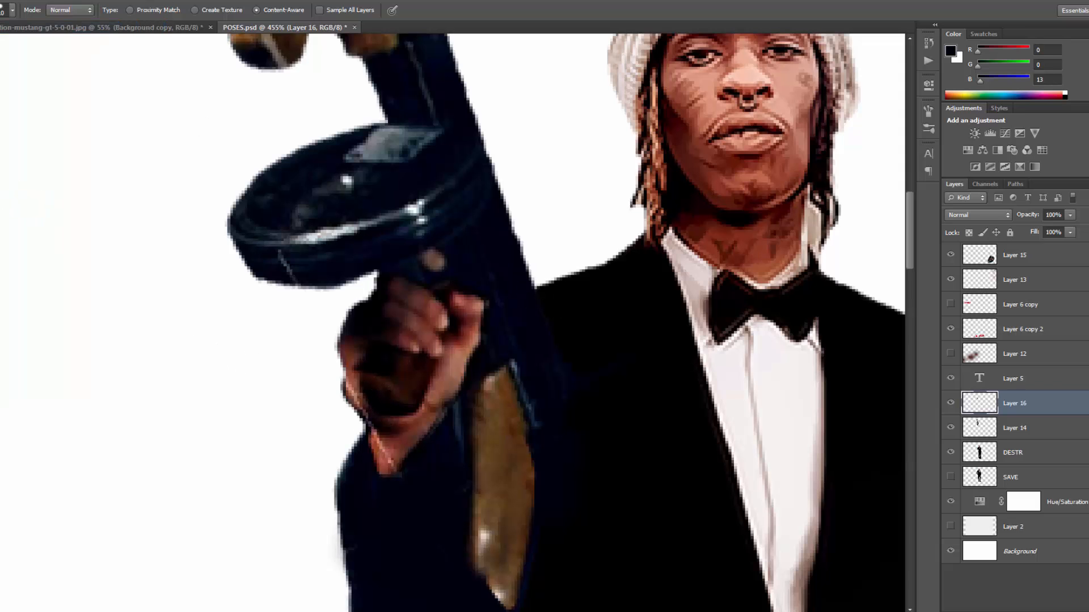
- Shrink the Spot Healing Brush and heal the pale line on the wrist and along the hand's outer edge
{"action": "left_click", "coordinate": [1, 149]}
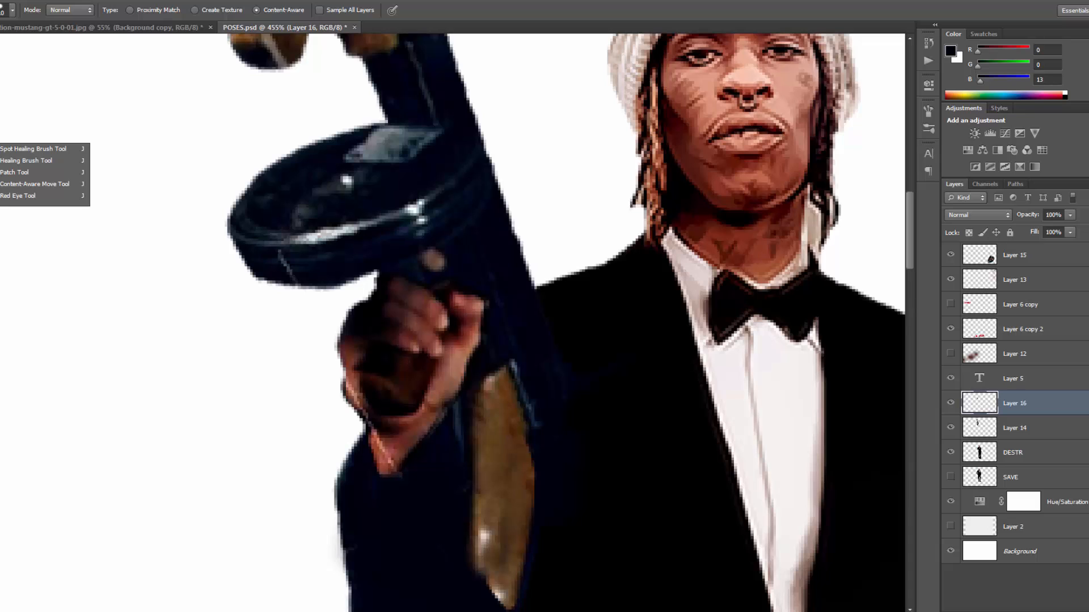
{"action": "left_click", "coordinate": [15, 163]}
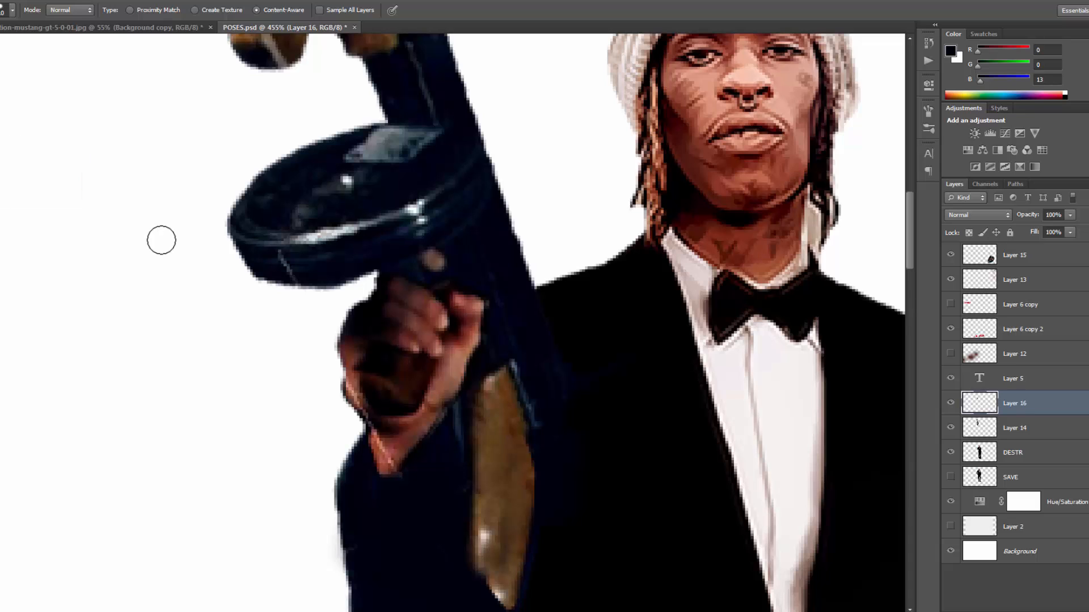
{"action": "key", "text": "bracketleft"}
{"action": "key", "text": "bracketleft"}
{"action": "key", "text": "bracketleft"}
{"action": "key", "text": "bracketleft"}
{"action": "key", "text": "bracketleft"}
{"action": "left_click", "coordinate": [391, 463]}
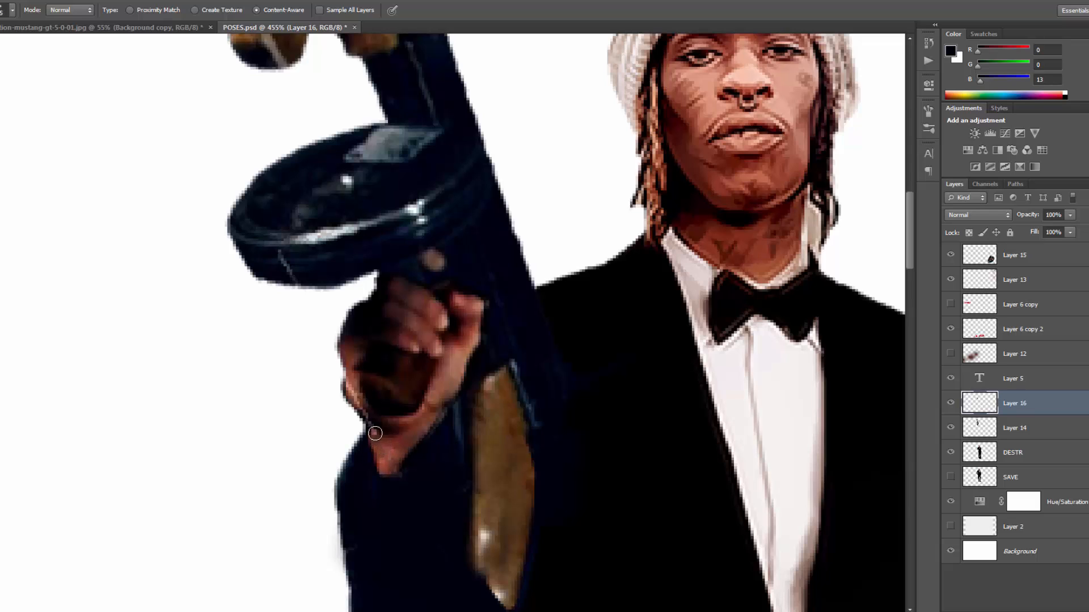
{"action": "left_click_drag", "start_coordinate": [367, 417], "coordinate": [350, 389]}
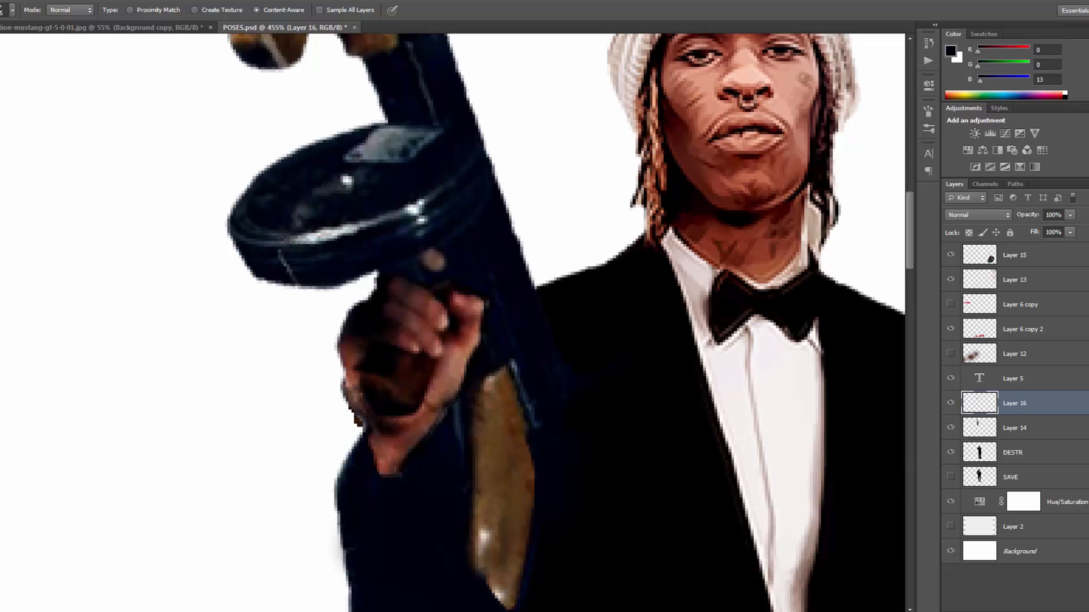
- Outline the stray pixels outside the hand's lower outer edge with the Lasso, delete them, and deselect
{"action": "key", "text": "l"}
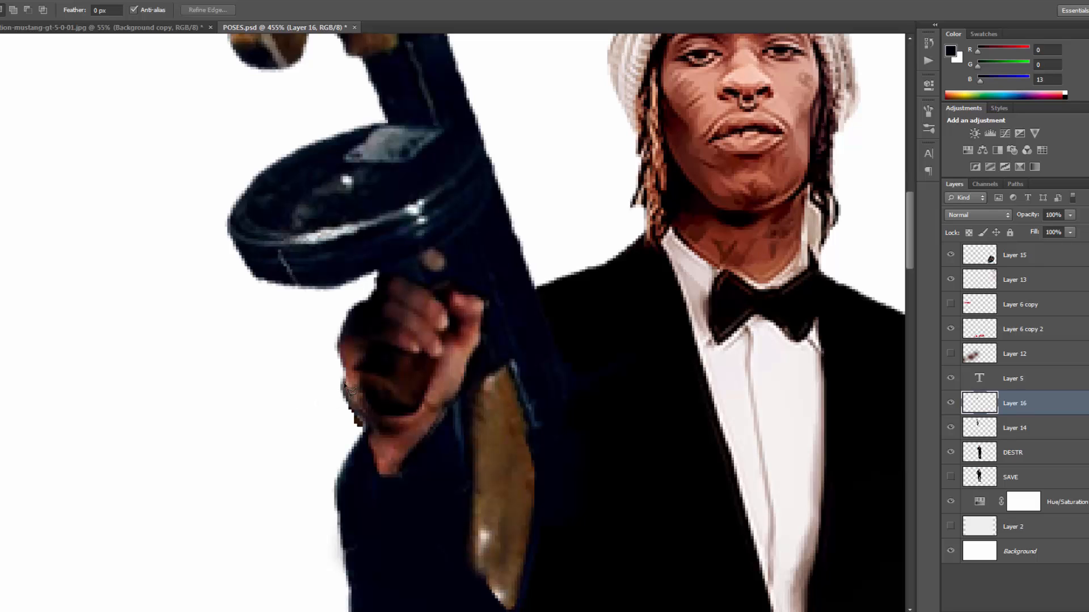
{"action": "mouse_move", "coordinate": [355, 405]}
{"action": "left_mouse_down"}
{"action": "mouse_move", "coordinate": [368, 441]}
{"action": "mouse_move", "coordinate": [321, 450]}
{"action": "mouse_move", "coordinate": [344, 388]}
{"action": "left_mouse_up"}
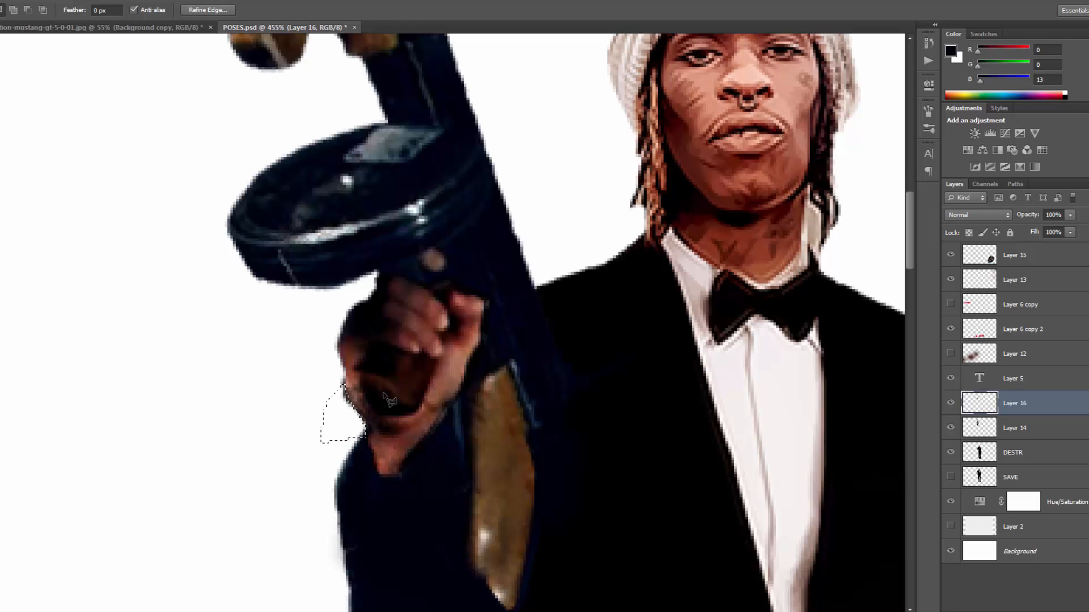
{"action": "left_click", "coordinate": [126, 1]}
{"action": "left_click", "coordinate": [132, 16]}
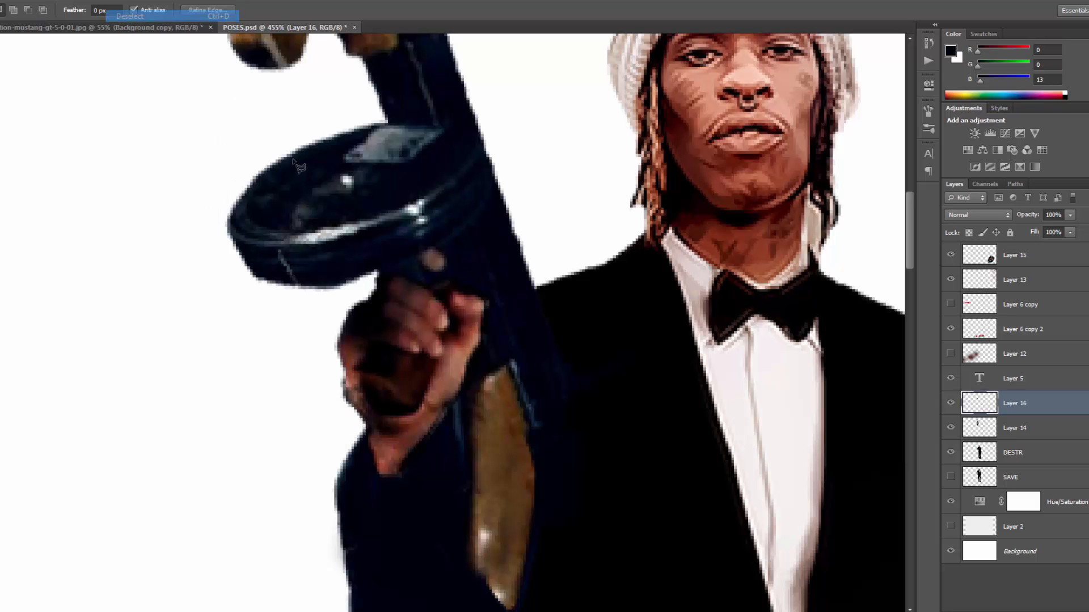
{"action": "scroll", "coordinate": [495, 366], "scroll_direction": "down", "scroll_amount": 1}
{"action": "scroll", "coordinate": [494, 365], "scroll_direction": "down", "scroll_amount": 3}
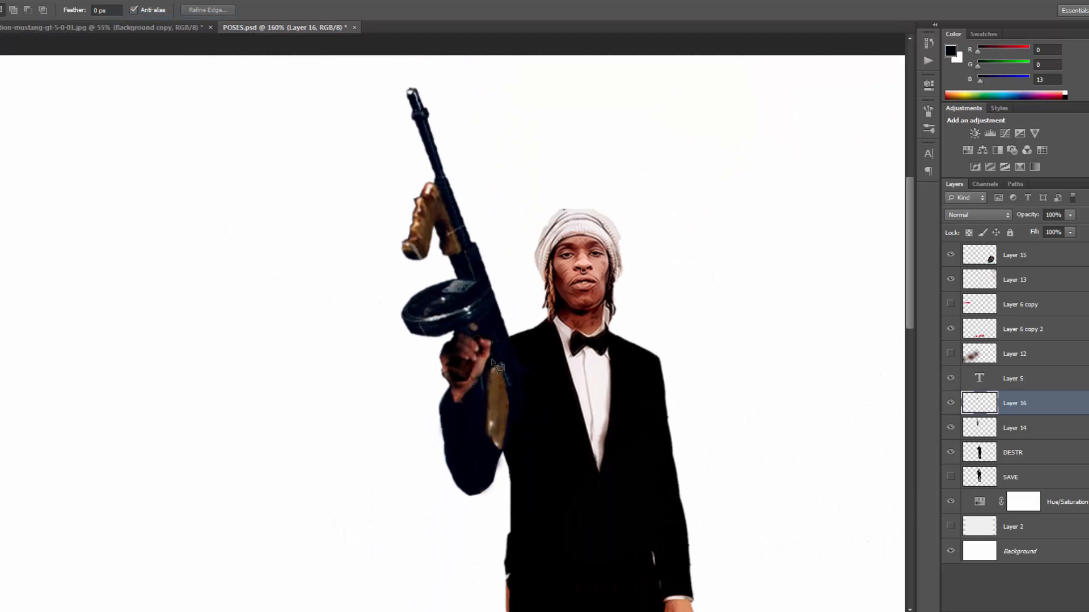
{"action": "scroll", "coordinate": [495, 366], "scroll_direction": "down", "scroll_amount": 1}
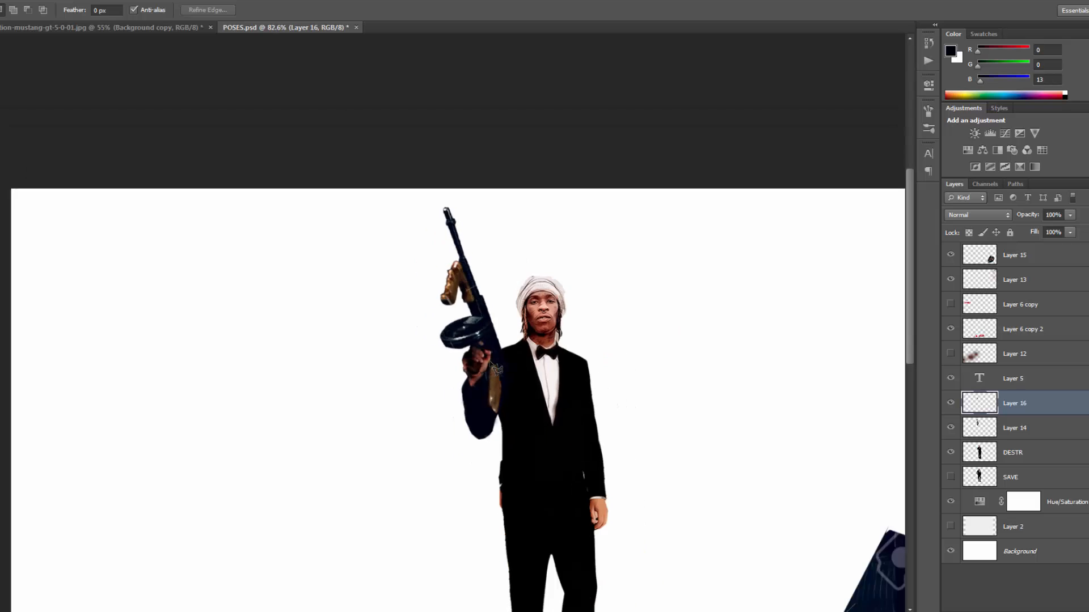
- Merge Layer 16 down into Layer 14 so the hand and the gun arm share one layer
{"action": "scroll", "coordinate": [493, 357], "scroll_direction": "down", "scroll_amount": 3}
{"action": "scroll", "coordinate": [495, 356], "scroll_direction": "up", "scroll_amount": 1}
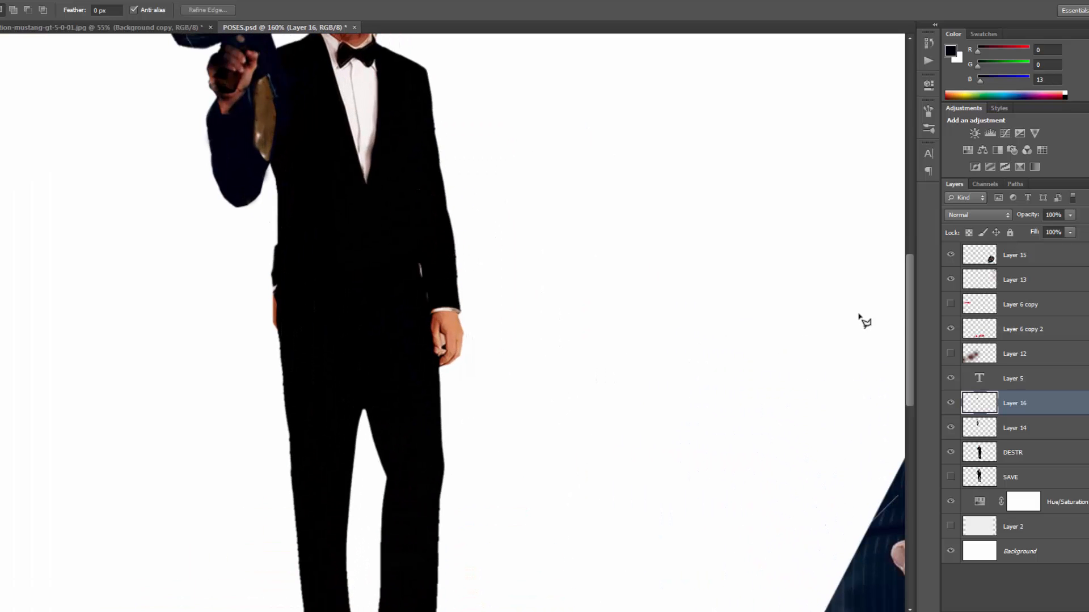
{"action": "left_click_drag", "start_coordinate": [909, 329], "coordinate": [915, 297]}
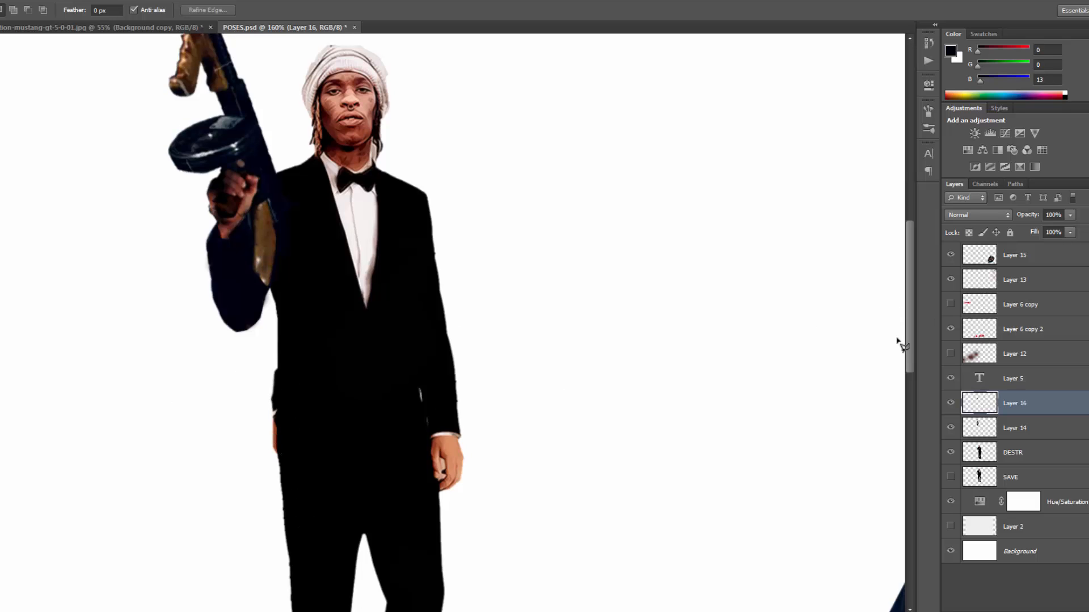
{"action": "left_click_drag", "start_coordinate": [913, 338], "coordinate": [914, 318]}
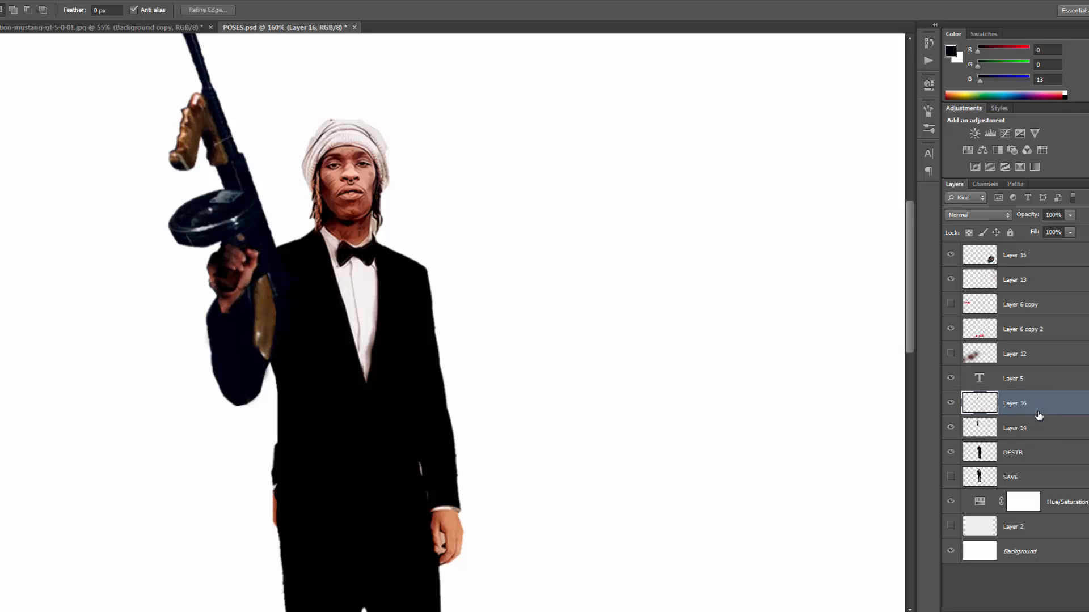
{"action": "key", "text": "ctrl+e"}
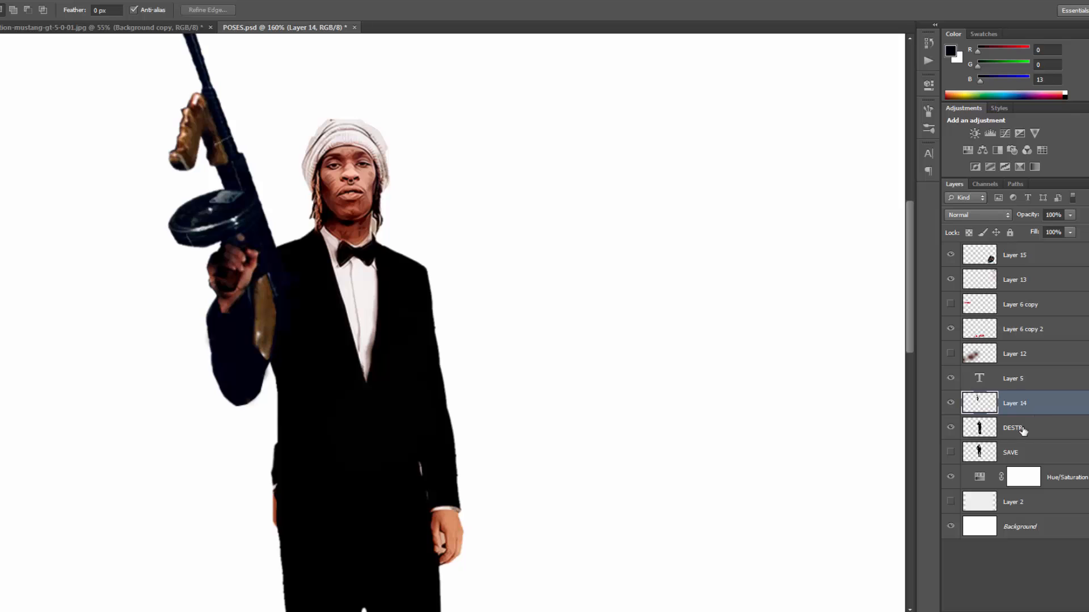
{"action": "left_click", "coordinate": [180, 117]}
{"action": "left_click", "coordinate": [167, 116]}
{"action": "left_click", "coordinate": [175, 88]}
{"action": "left_click", "coordinate": [185, 99]}
{"action": "left_click", "coordinate": [188, 104]}
{"action": "left_click", "coordinate": [273, 93]}
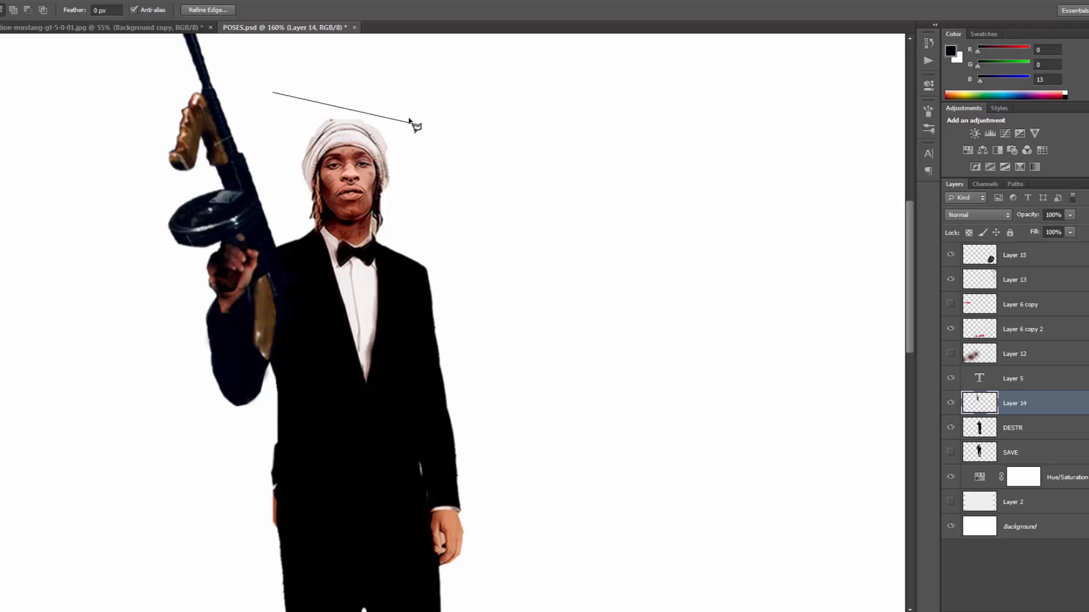
{"action": "double_click", "coordinate": [397, 105]}
{"action": "left_click", "coordinate": [536, 228]}
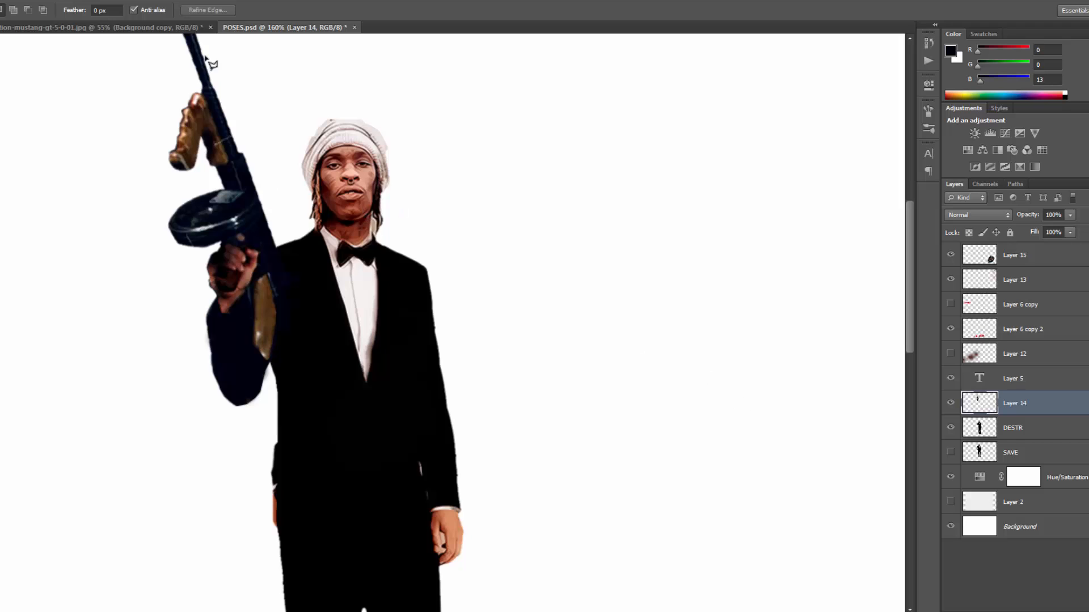
- Apply the Topaz Clean 3 filter to the merged gun and arm on Layer 14
{"action": "left_click", "coordinate": [146, 1]}
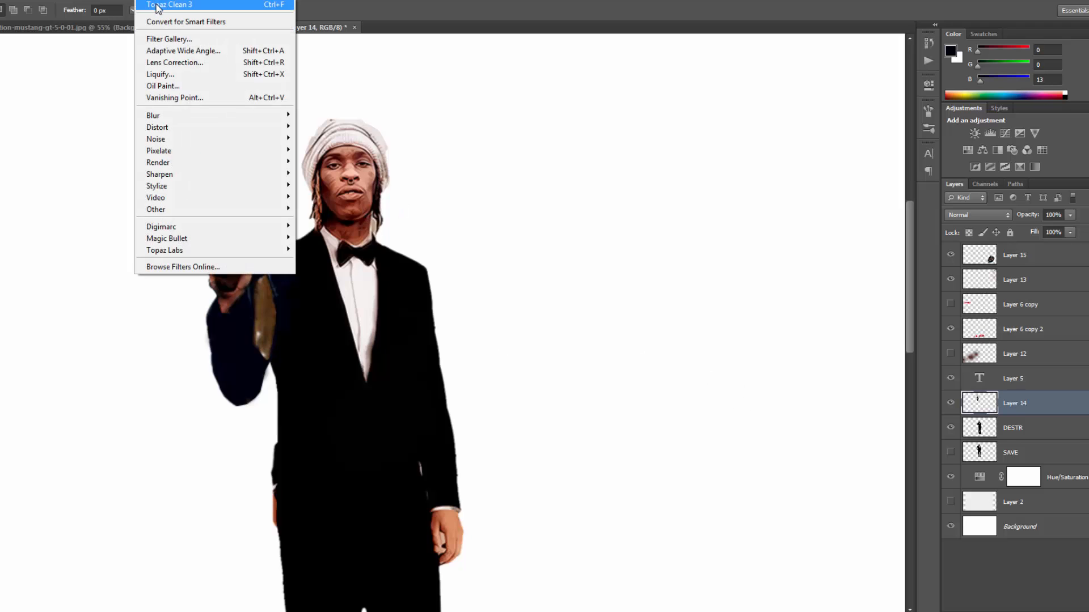
{"action": "left_click", "coordinate": [161, 6]}
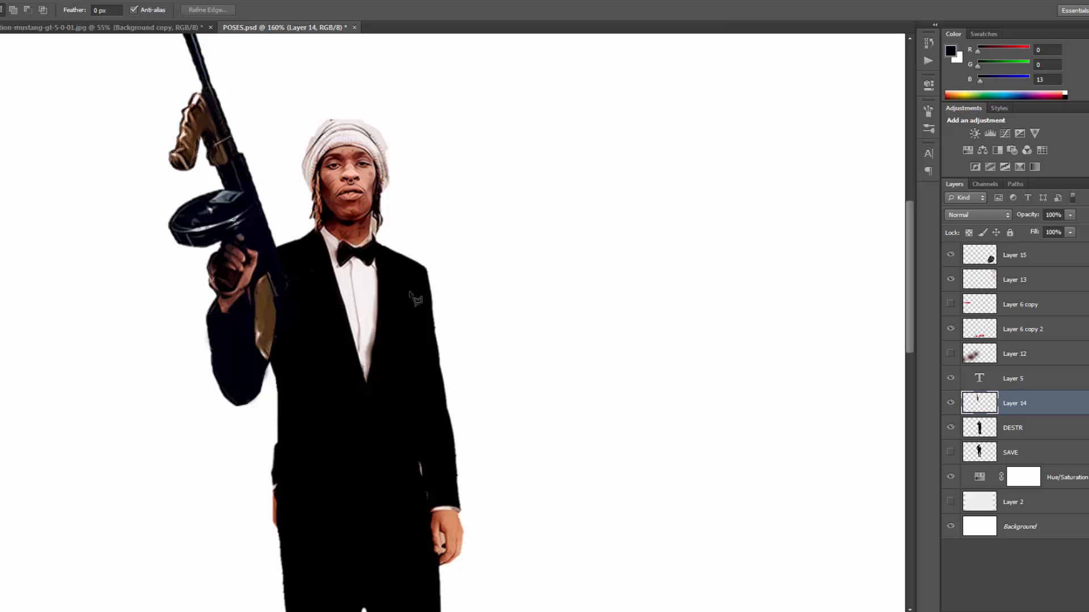
{"action": "scroll", "coordinate": [417, 300], "scroll_direction": "down", "scroll_amount": 3}
{"action": "scroll", "coordinate": [424, 308], "scroll_direction": "up", "scroll_amount": 4}
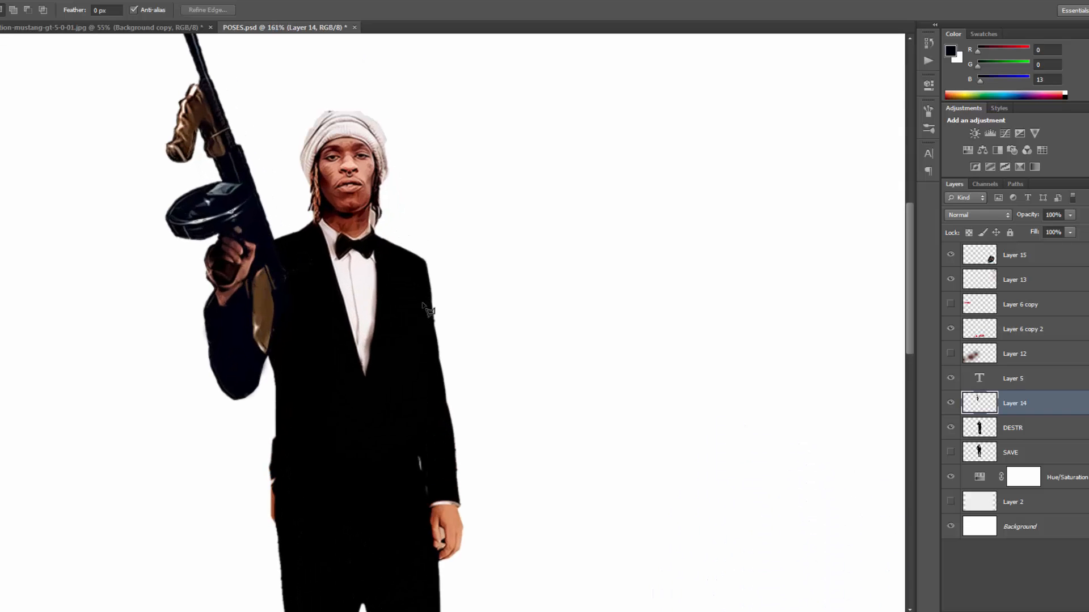
{"action": "scroll", "coordinate": [244, 317], "scroll_direction": "up", "scroll_amount": 2}
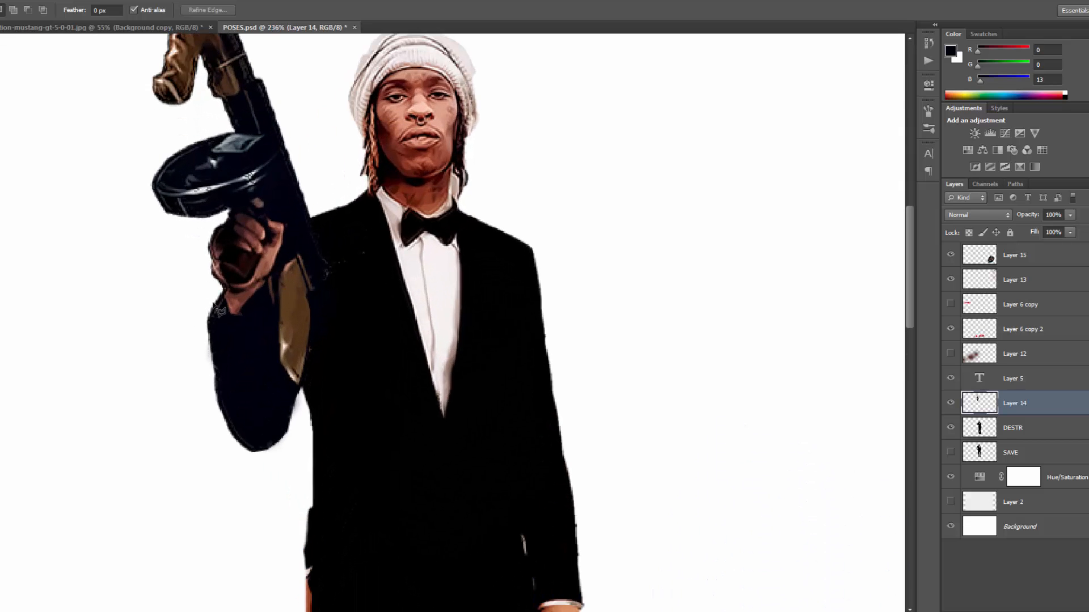
{"action": "mouse_move", "coordinate": [217, 309]}
{"action": "left_mouse_down"}
{"action": "mouse_move", "coordinate": [240, 459]}
{"action": "mouse_move", "coordinate": [170, 452]}
{"action": "mouse_move", "coordinate": [155, 401]}
{"action": "mouse_move", "coordinate": [158, 316]}
{"action": "mouse_move", "coordinate": [192, 289]}
{"action": "mouse_move", "coordinate": [221, 304]}
{"action": "left_mouse_up"}
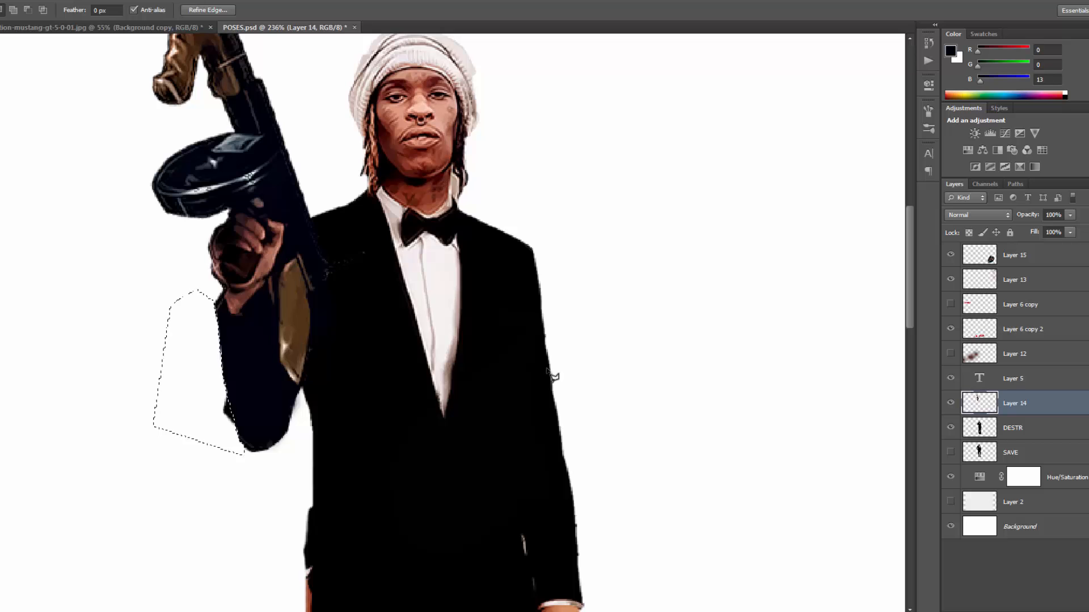
{"action": "left_click", "coordinate": [11, 1]}
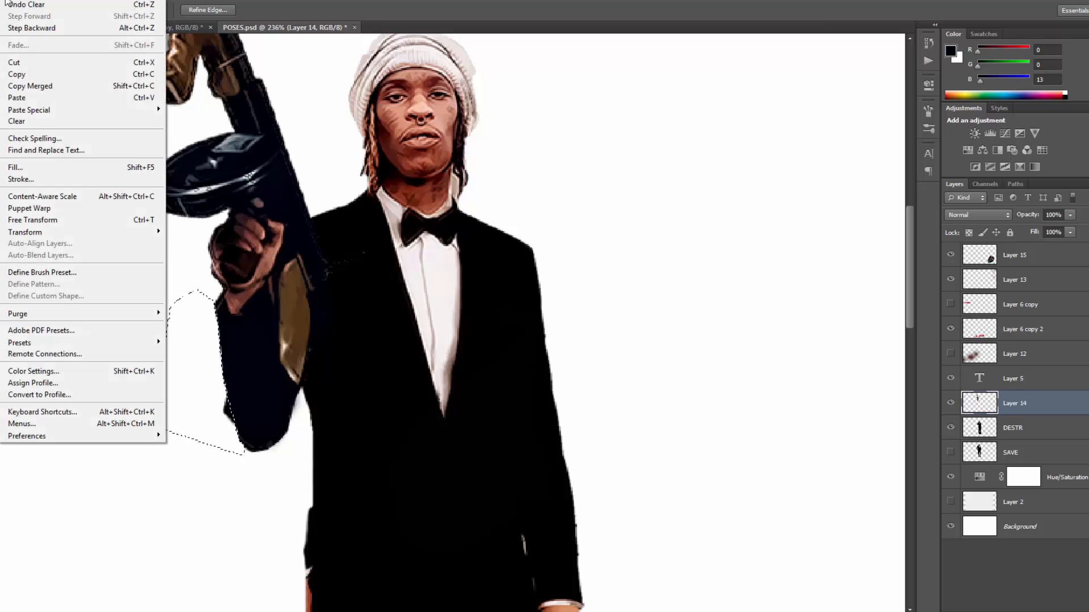
{"action": "left_click", "coordinate": [14, 32]}
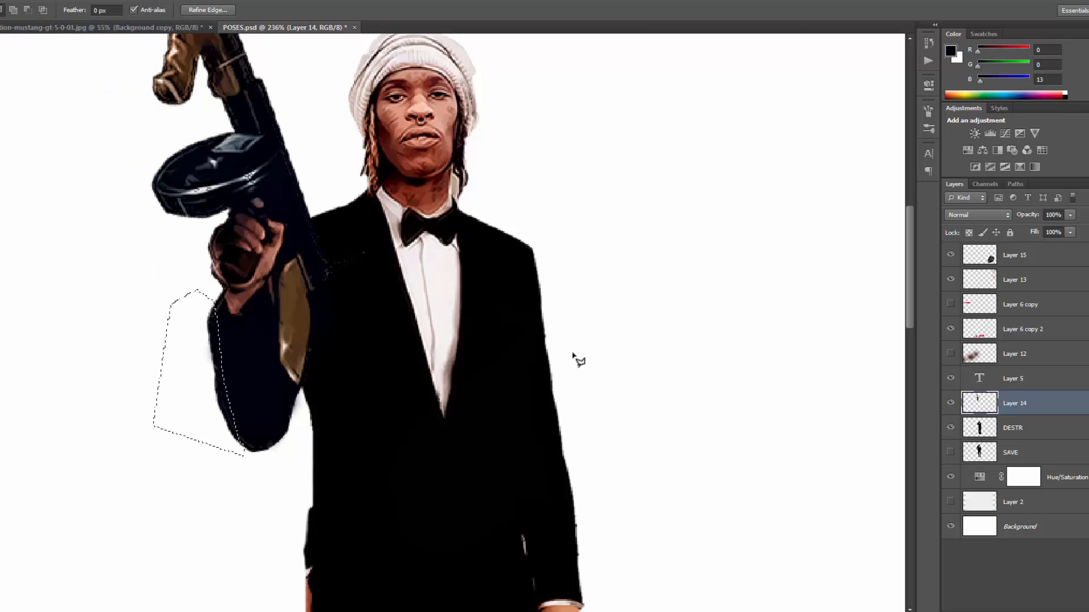
{"action": "left_click", "coordinate": [116, 1]}
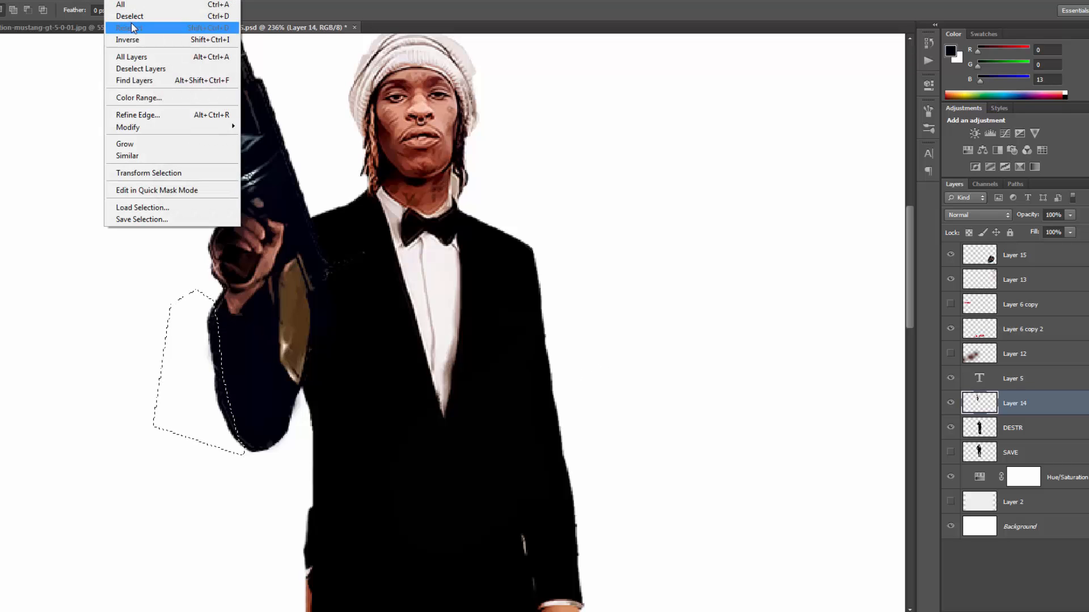
{"action": "left_click", "coordinate": [130, 19]}
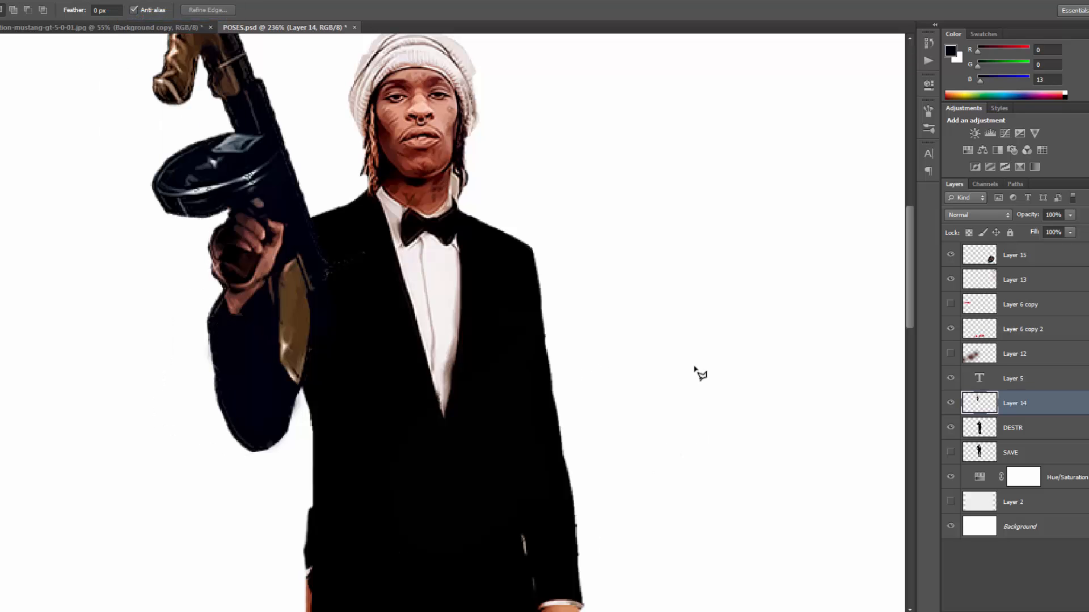
- Move the uncut cigar-hand image up and closer to the suited figure
{"action": "scroll", "coordinate": [699, 369], "scroll_direction": "down", "scroll_amount": 2}
{"action": "scroll", "coordinate": [699, 366], "scroll_direction": "down", "scroll_amount": 5}
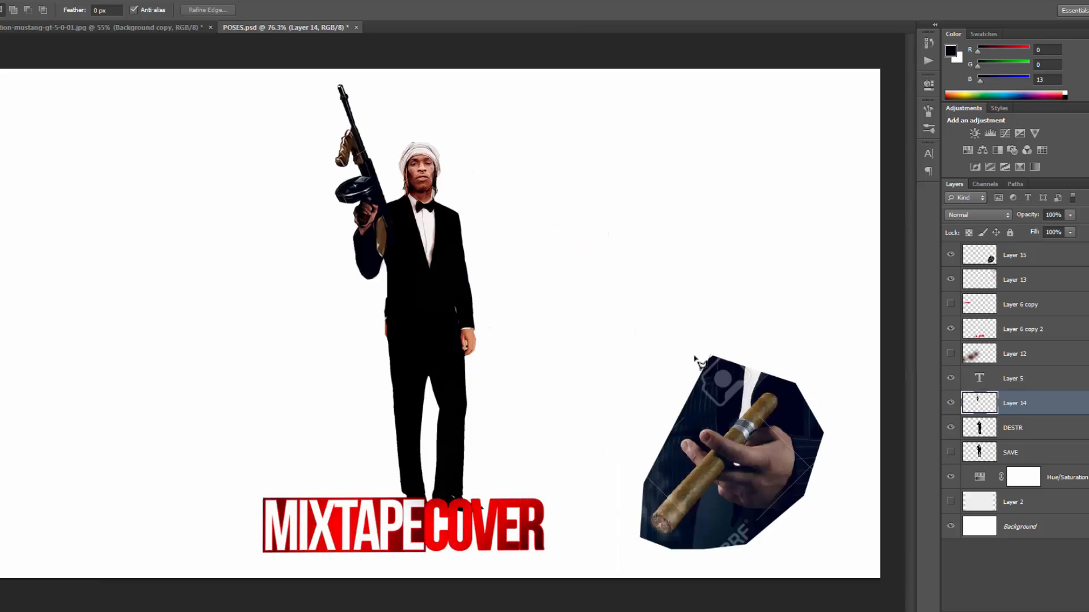
{"action": "key", "text": "v"}
{"action": "left_click_drag", "start_coordinate": [769, 462], "coordinate": [656, 308]}
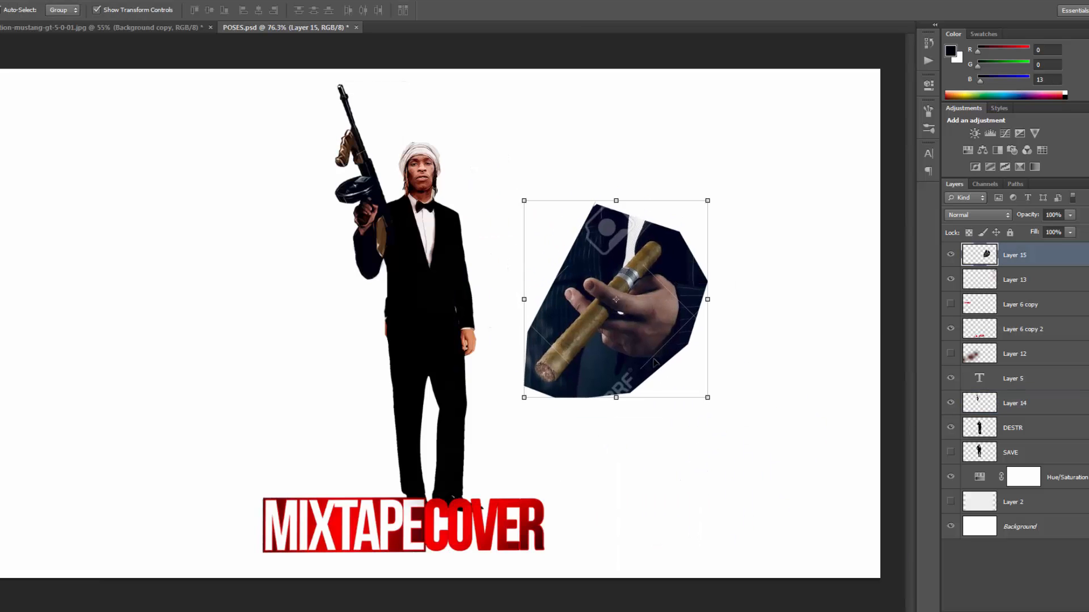
- Start a Pen tool path at the cigar's closed tip, tracing its upper edge, both extended fingertips, the cut end and part of its underside
{"action": "scroll", "coordinate": [655, 353], "scroll_direction": "up", "scroll_amount": 3}
{"action": "scroll", "coordinate": [654, 354], "scroll_direction": "up", "scroll_amount": 1}
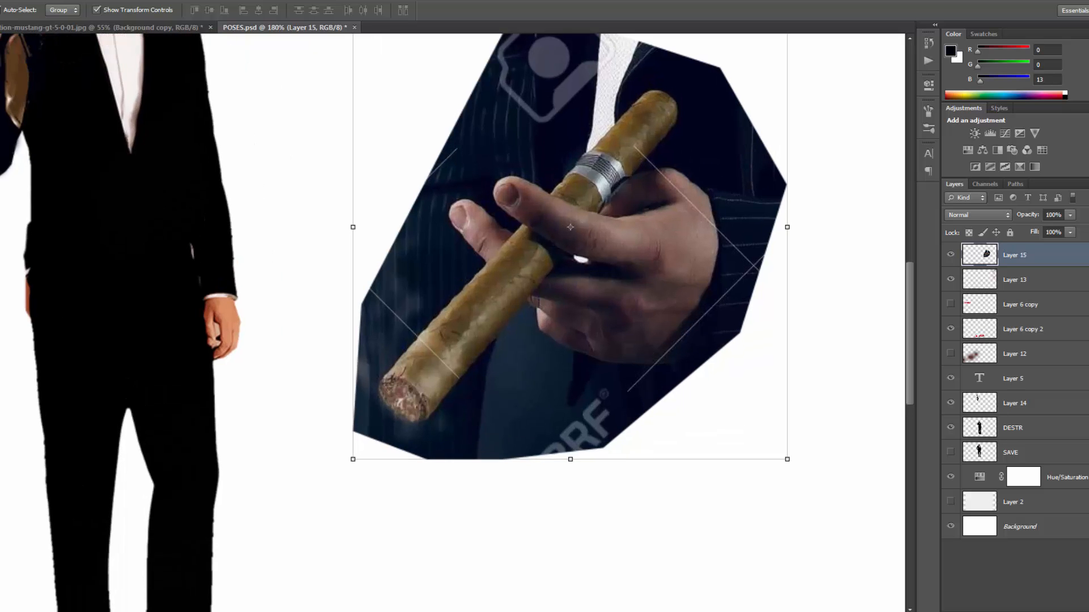
{"action": "key", "text": "l"}
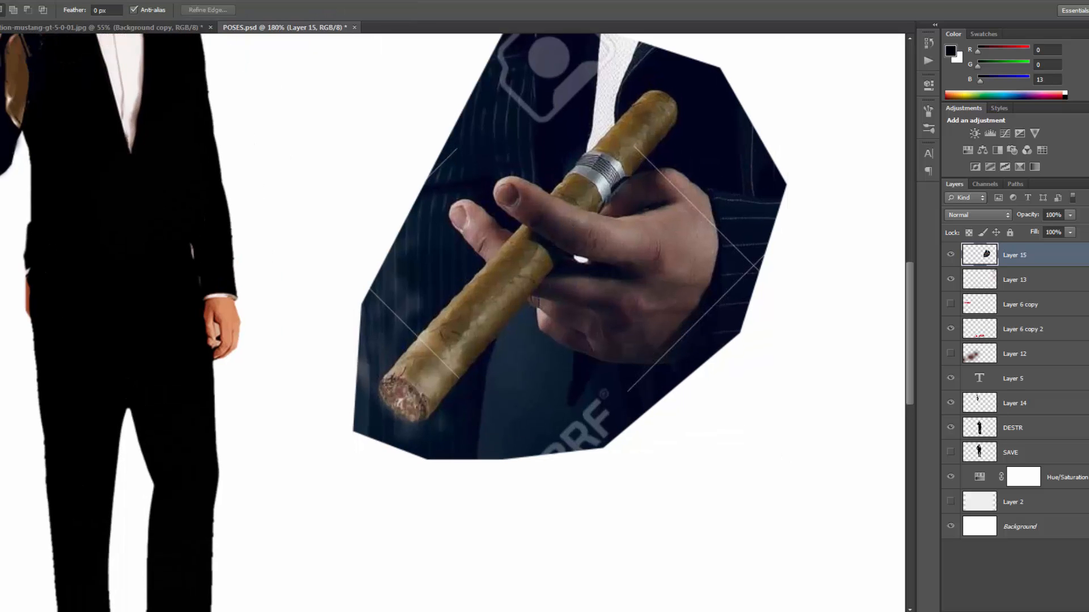
{"action": "key", "text": "p"}
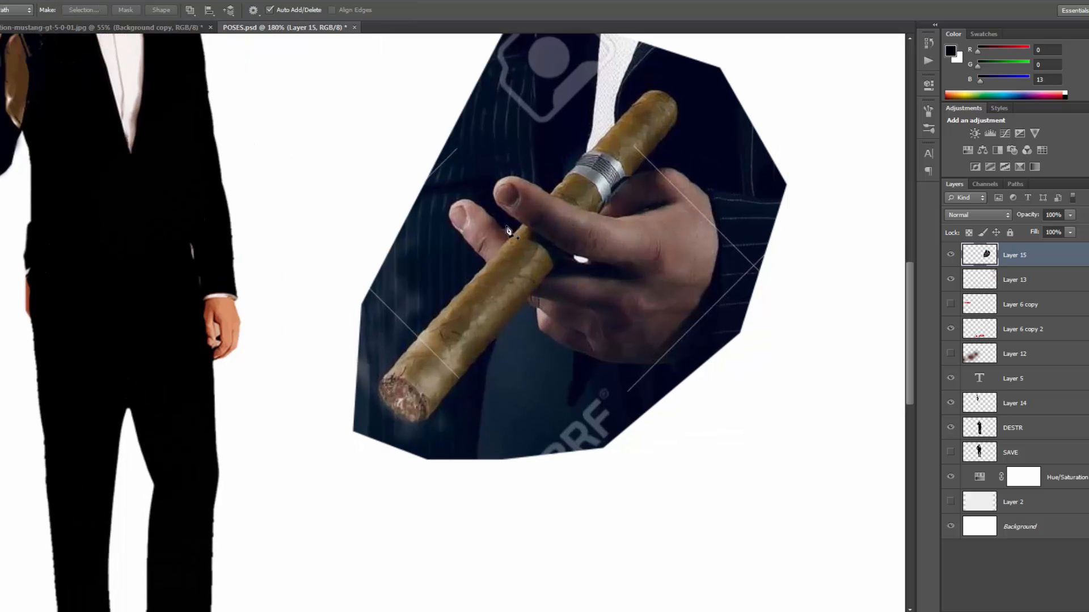
{"action": "left_click", "coordinate": [649, 95]}
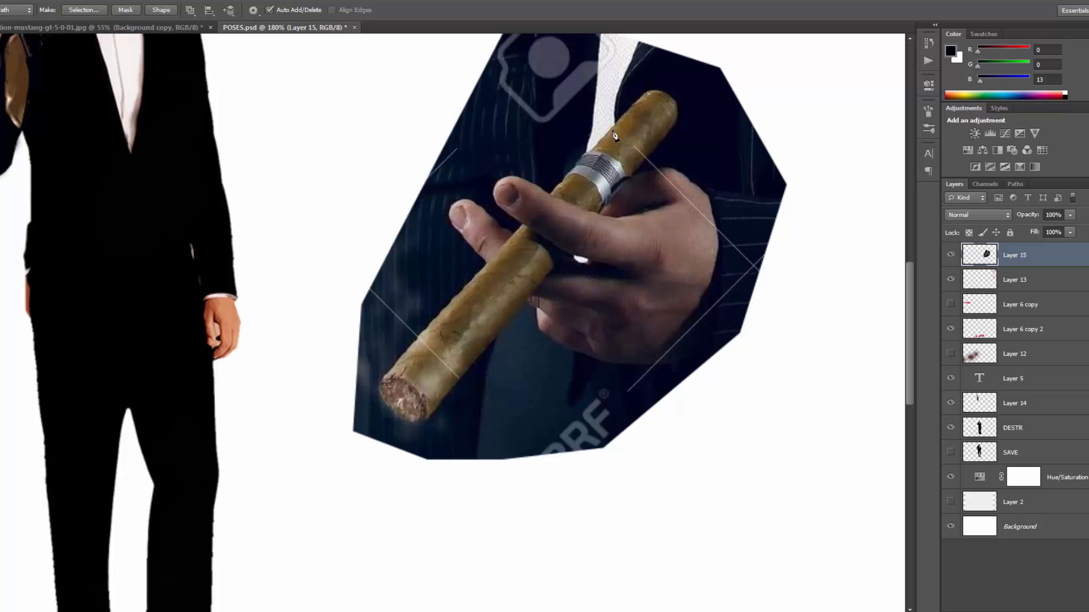
{"action": "left_click", "coordinate": [549, 195]}
{"action": "left_click", "coordinate": [493, 197]}
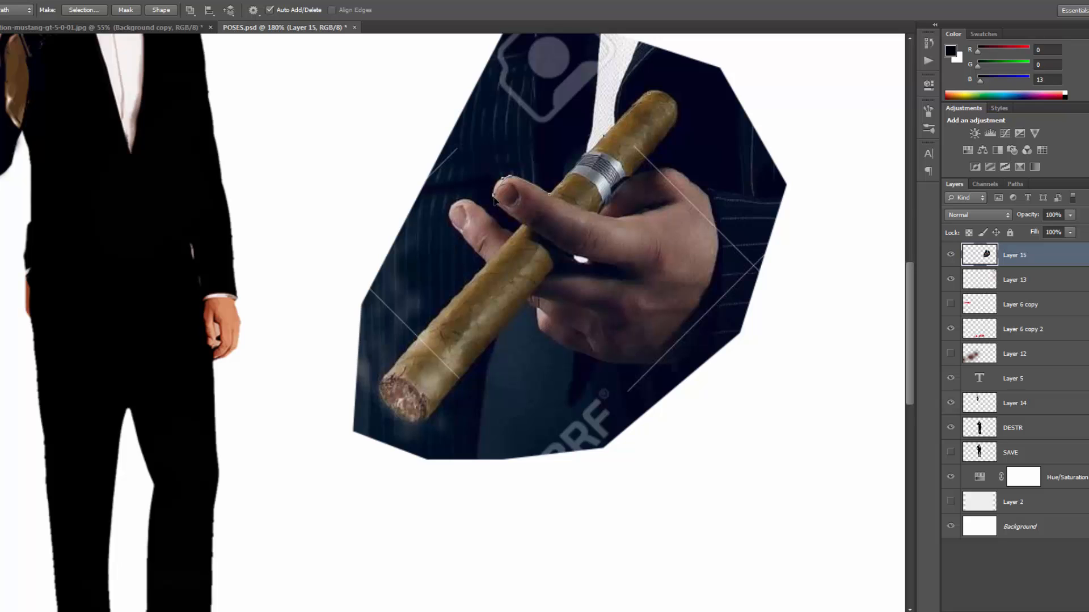
{"action": "left_click", "coordinate": [521, 224]}
{"action": "left_click", "coordinate": [477, 205]}
{"action": "left_click_drag", "start_coordinate": [454, 204], "coordinate": [442, 214]}
{"action": "left_click", "coordinate": [452, 227]}
{"action": "left_click", "coordinate": [474, 250]}
{"action": "left_click_drag", "start_coordinate": [389, 409], "coordinate": [443, 402]}
{"action": "left_click", "coordinate": [511, 318]}
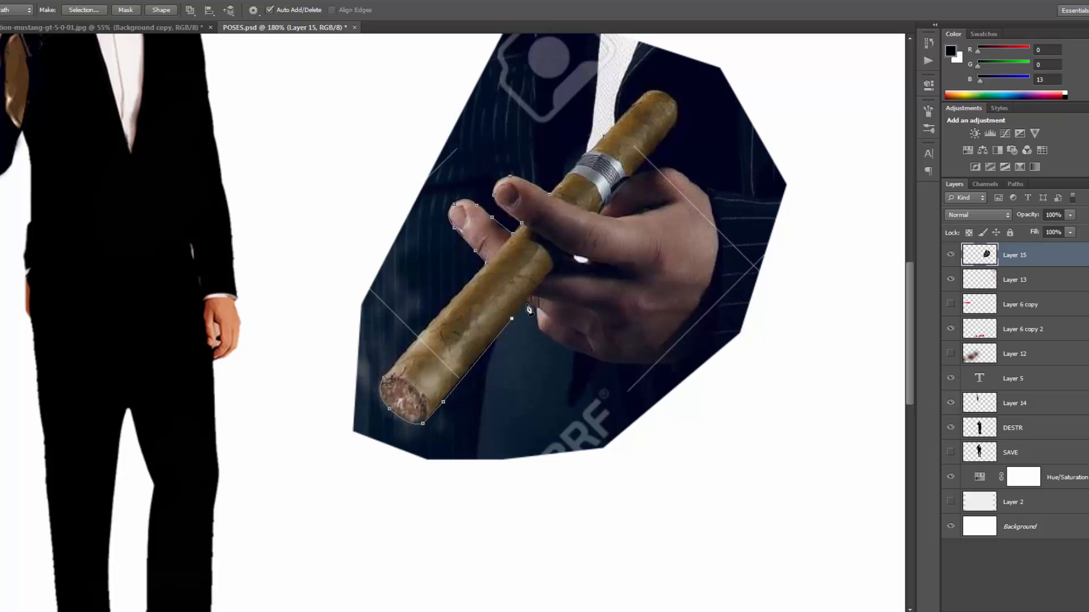
- Continue the path around the curled fingers, wrist and thumb, then along the cigar, and close it at the starting point
{"action": "left_click", "coordinate": [526, 301]}
{"action": "left_click", "coordinate": [538, 308]}
{"action": "left_click", "coordinate": [573, 351]}
{"action": "left_click_drag", "start_coordinate": [606, 362], "coordinate": [610, 362]}
{"action": "left_click", "coordinate": [657, 364]}
{"action": "left_click", "coordinate": [708, 352]}
{"action": "left_click_drag", "start_coordinate": [721, 287], "coordinate": [721, 277]}
{"action": "left_click_drag", "start_coordinate": [717, 216], "coordinate": [715, 201]}
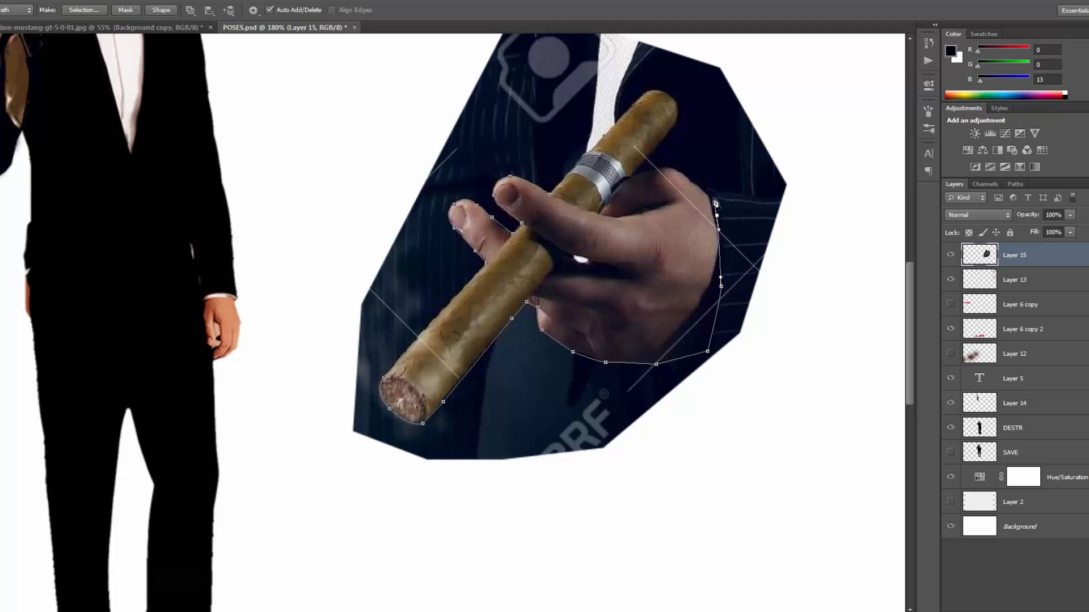
{"action": "left_click", "coordinate": [707, 196]}
{"action": "left_click_drag", "start_coordinate": [671, 168], "coordinate": [664, 168]}
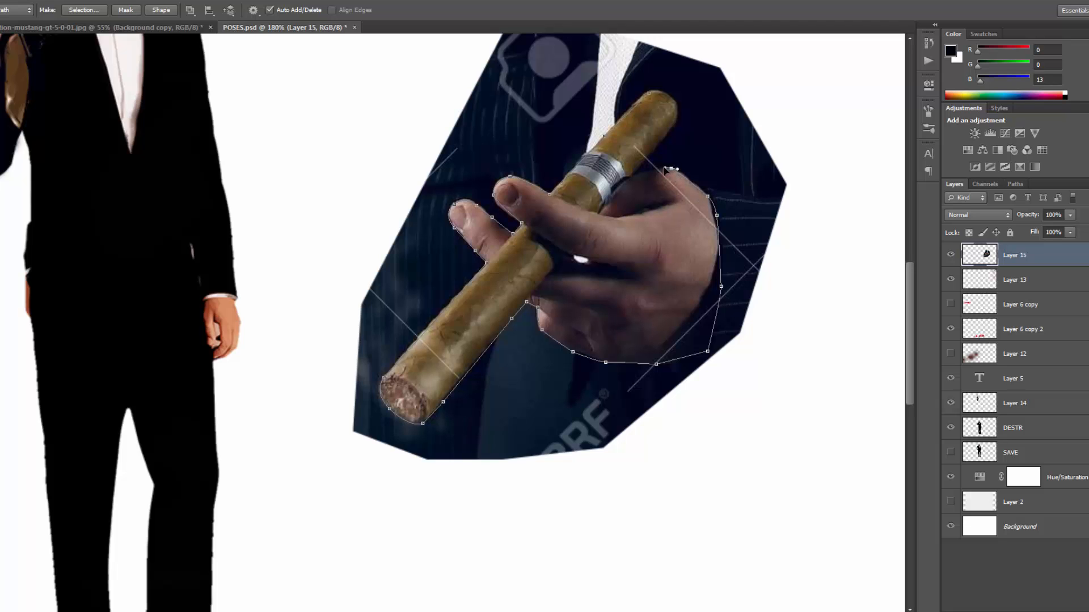
{"action": "left_click", "coordinate": [633, 175]}
{"action": "left_click", "coordinate": [676, 122]}
{"action": "left_click", "coordinate": [652, 103]}
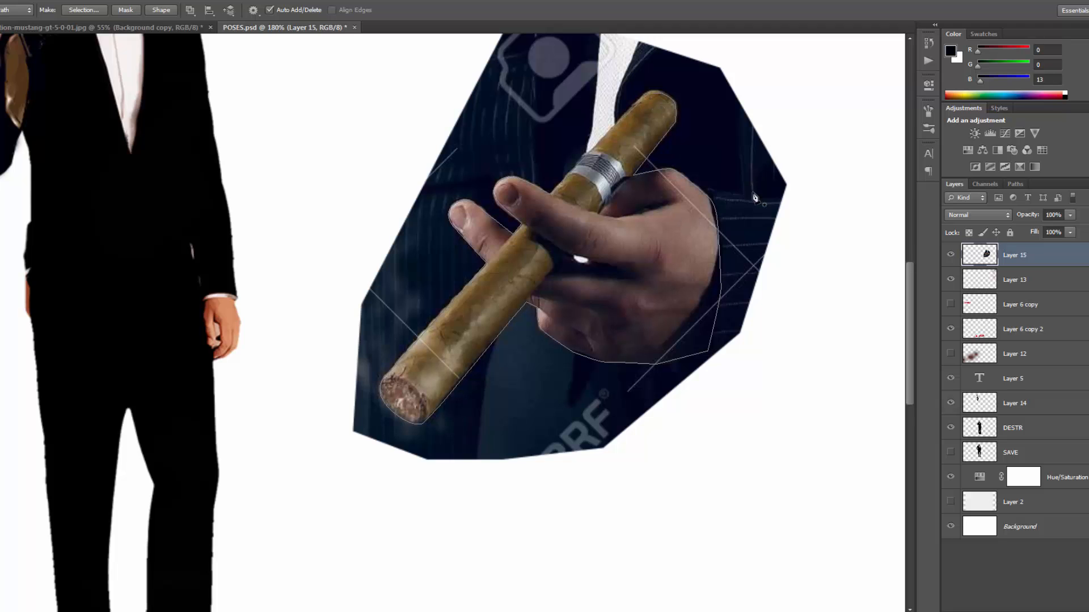
- Convert the closed path around the hand and cigar into a new selection
{"action": "right_click", "coordinate": [567, 184]}
{"action": "left_click", "coordinate": [617, 254]}
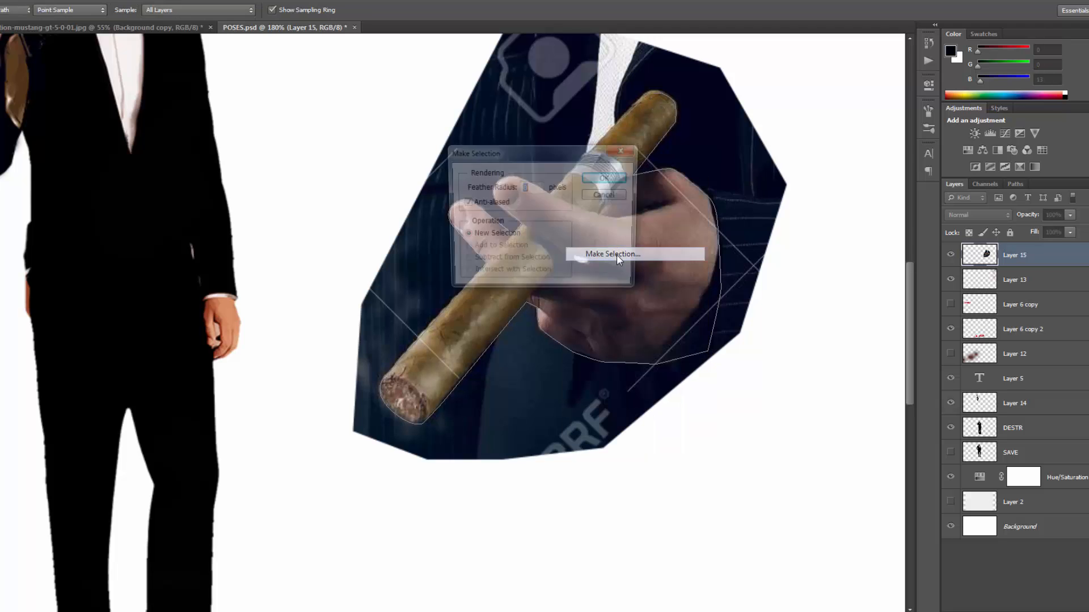
{"action": "left_click", "coordinate": [607, 178]}
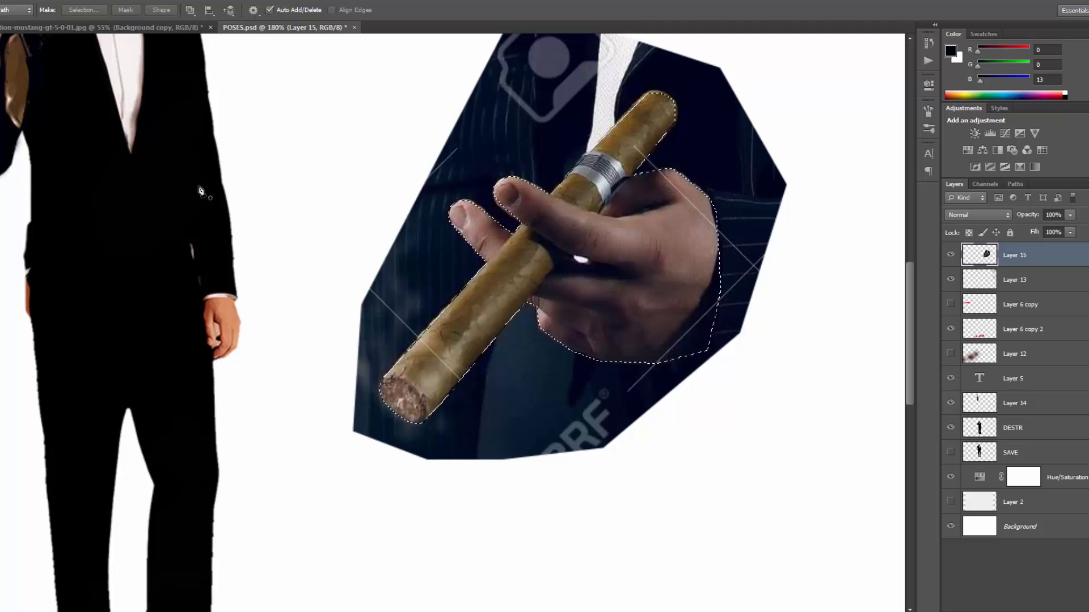
- Copy the selected hand and cigar onto a new layer and delete the original Layer 15
{"action": "key", "text": "alt+e"}
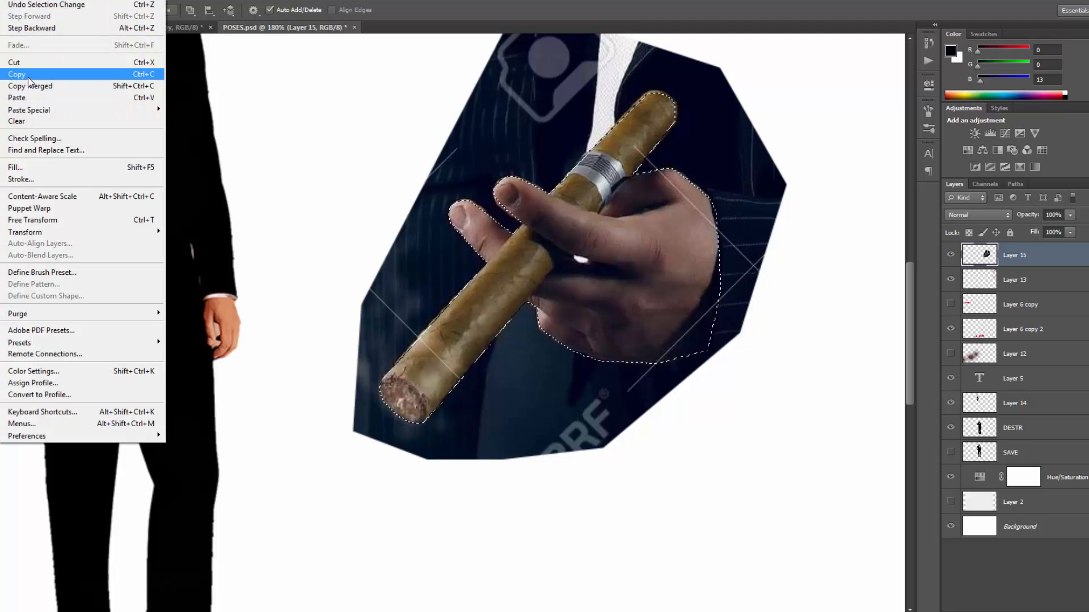
{"action": "left_click", "coordinate": [23, 74]}
{"action": "key", "text": "alt+e"}
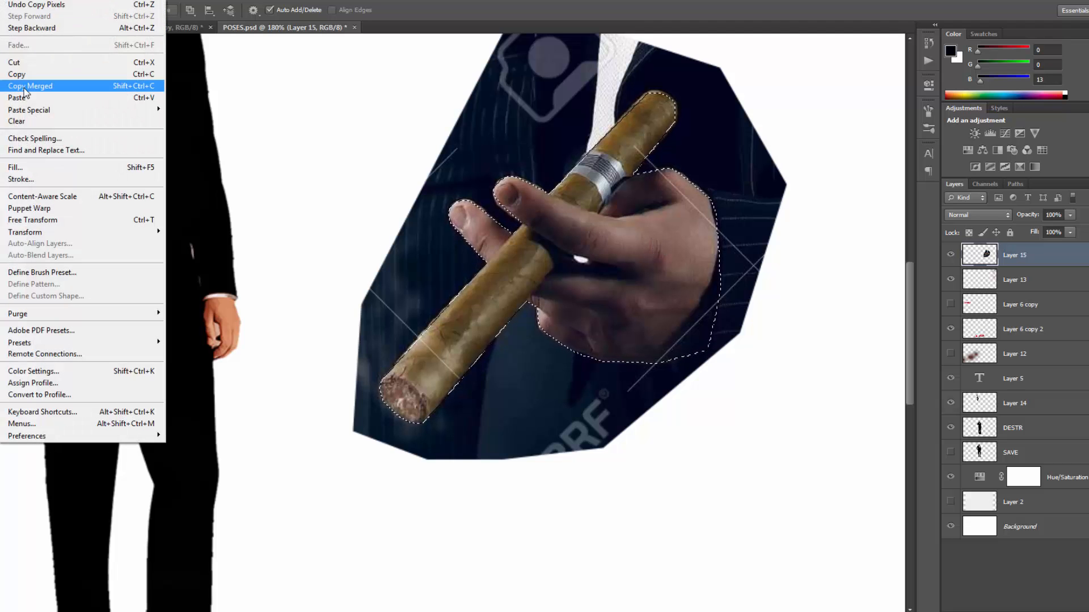
{"action": "left_click", "coordinate": [23, 97]}
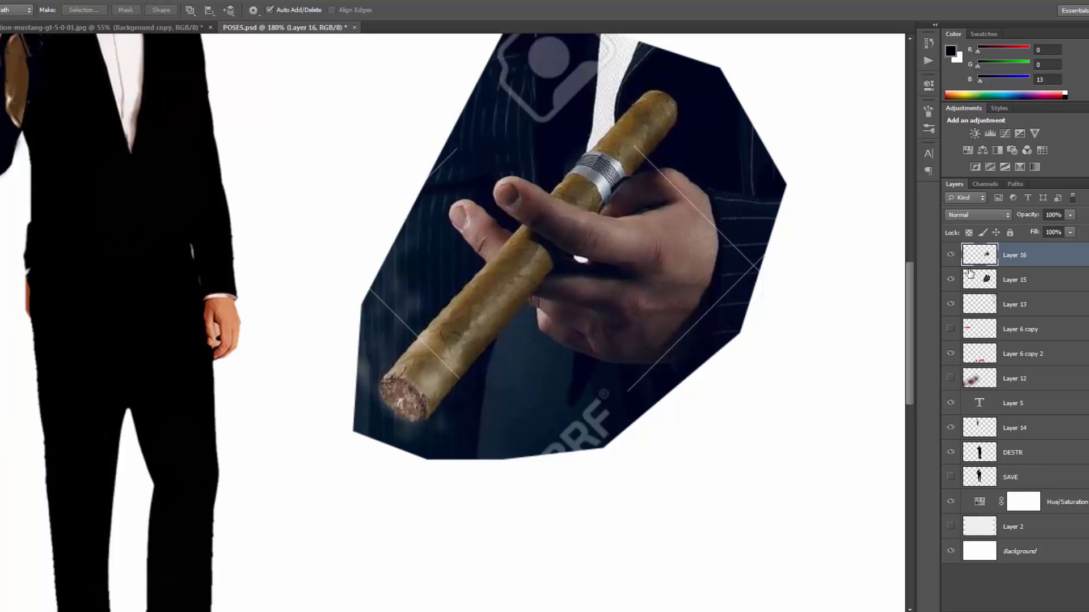
{"action": "left_click", "coordinate": [1009, 281]}
{"action": "key", "text": "Delete"}
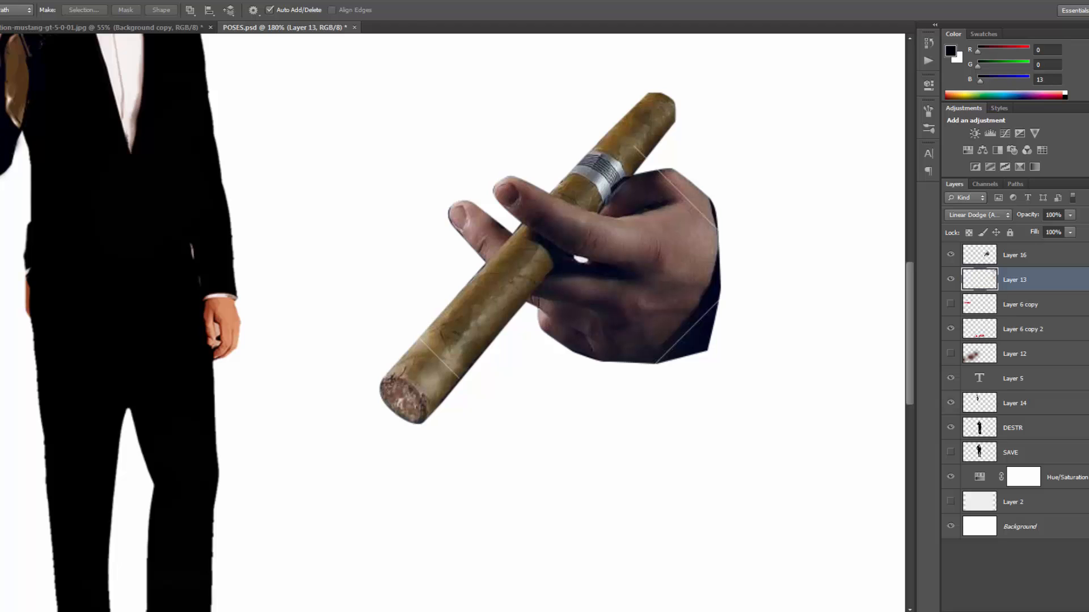
- Rotate the cigar-hand cutout to about -104.4 degrees, scale it down and place it beside the figure's lowered hand
{"action": "key", "text": "v"}
{"action": "left_click", "coordinate": [636, 289]}
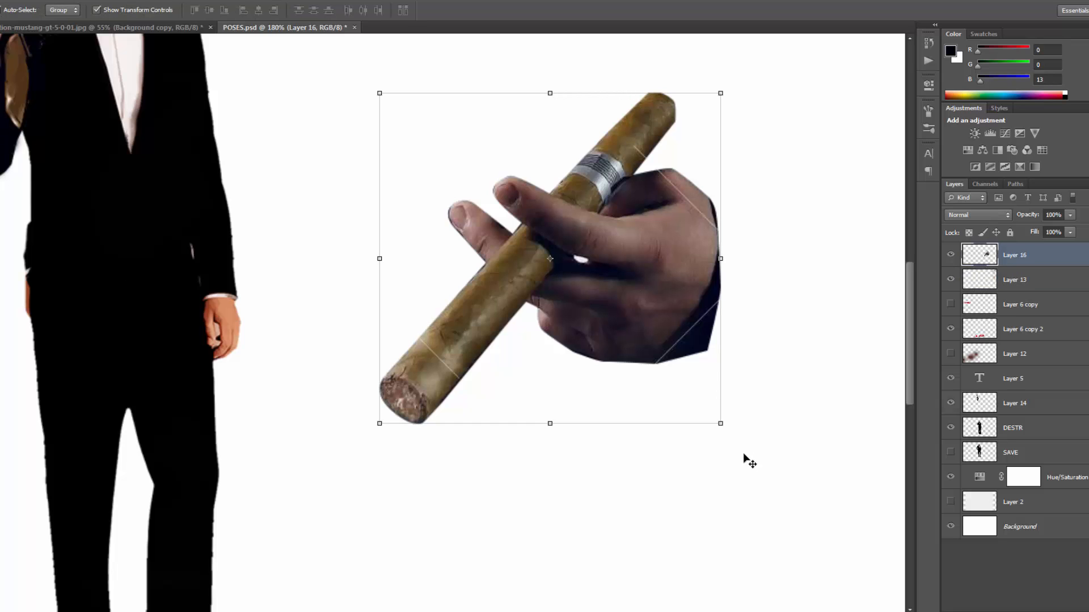
{"action": "left_click", "coordinate": [732, 434]}
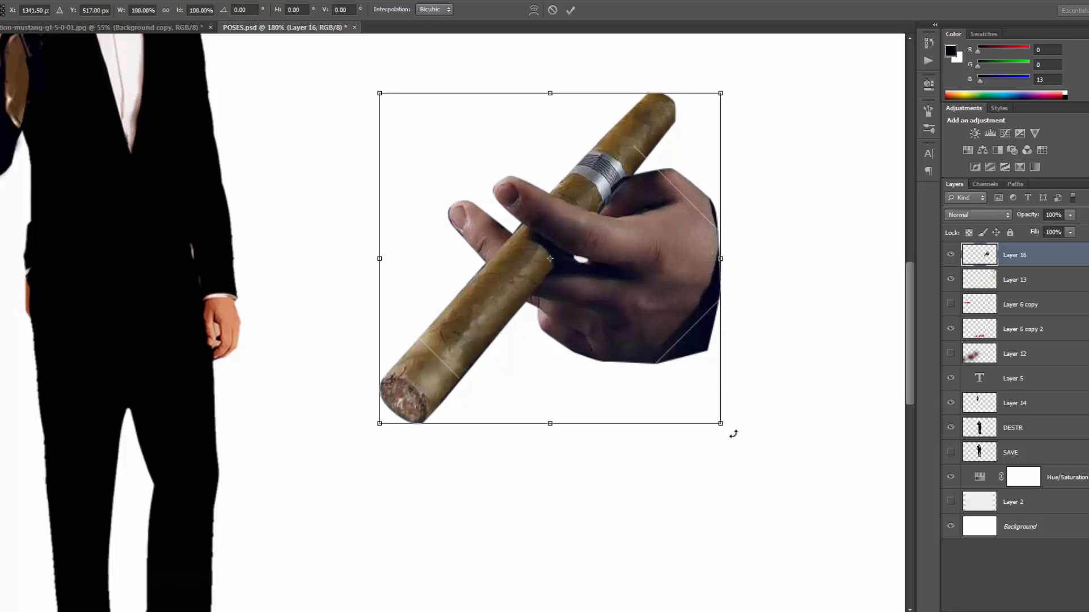
{"action": "left_click_drag", "start_coordinate": [735, 432], "coordinate": [723, 74]}
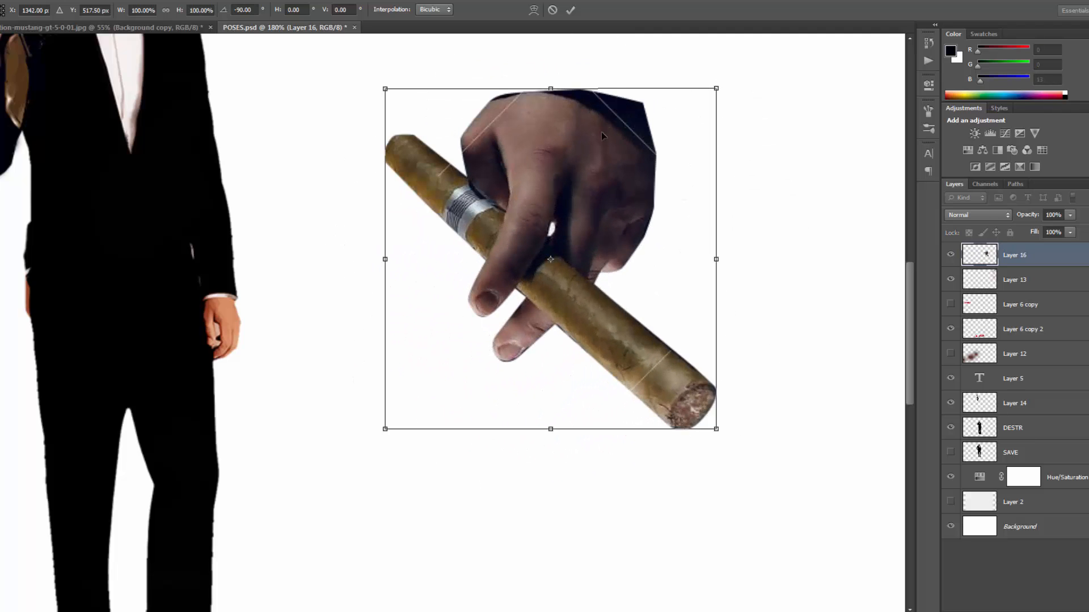
{"action": "left_click_drag", "start_coordinate": [515, 188], "coordinate": [336, 356]}
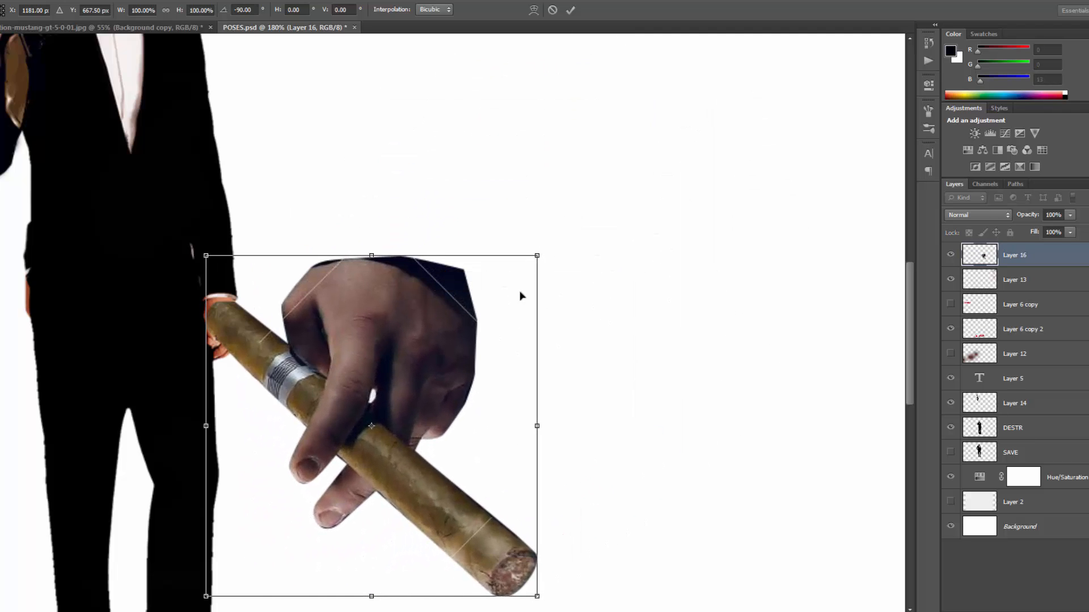
{"action": "left_click_drag", "start_coordinate": [556, 232], "coordinate": [525, 168]}
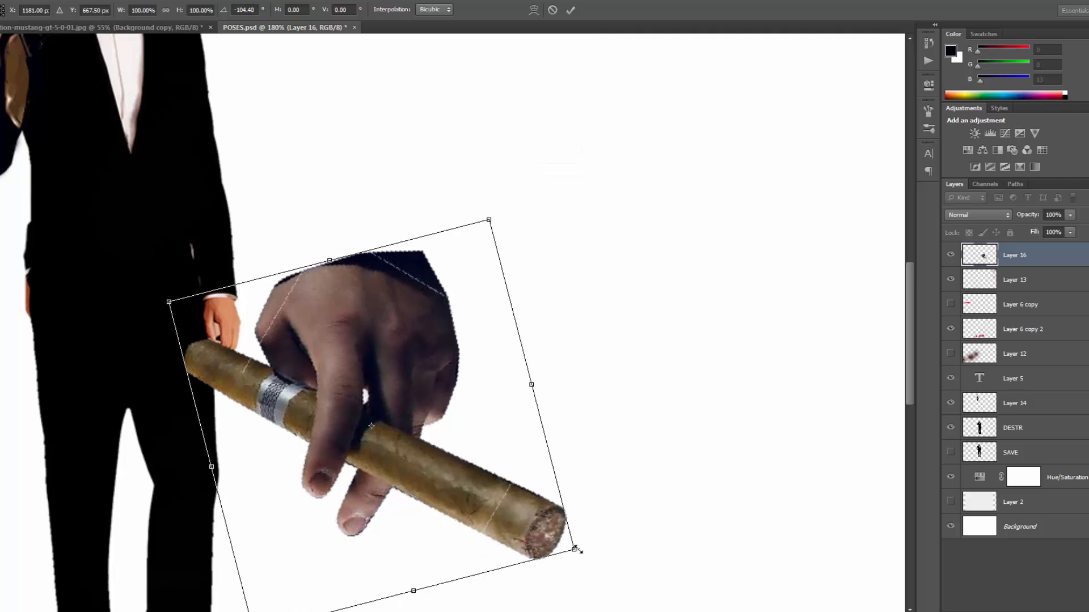
{"action": "left_click_drag", "start_coordinate": [576, 550], "coordinate": [442, 438]}
{"action": "key", "text": "Return"}
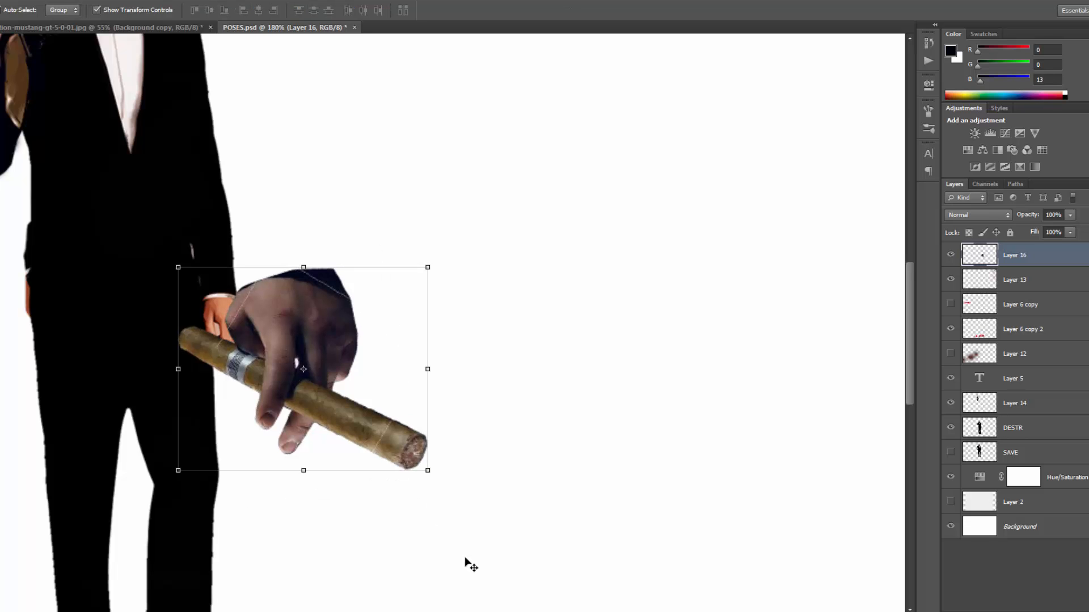
- Move the cigar-hand cutout over the figure's lowered hand so it covers the original
{"action": "scroll", "coordinate": [452, 322], "scroll_direction": "left", "scroll_amount": 2}
{"action": "scroll", "coordinate": [452, 322], "scroll_direction": "left", "scroll_amount": 5}
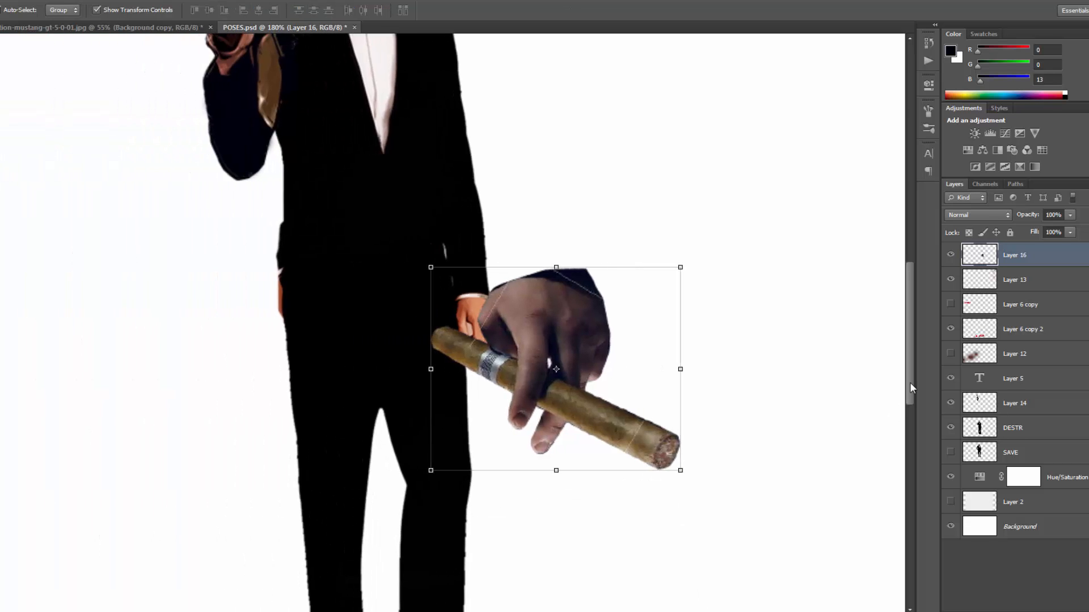
{"action": "left_click_drag", "start_coordinate": [910, 377], "coordinate": [899, 365]}
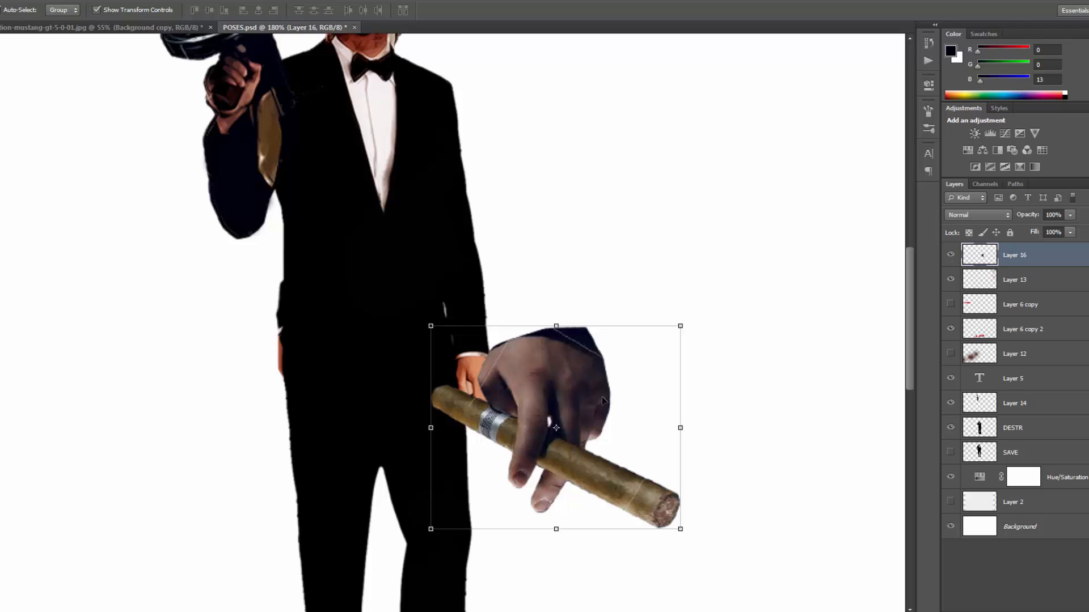
{"action": "left_click_drag", "start_coordinate": [602, 400], "coordinate": [567, 408]}
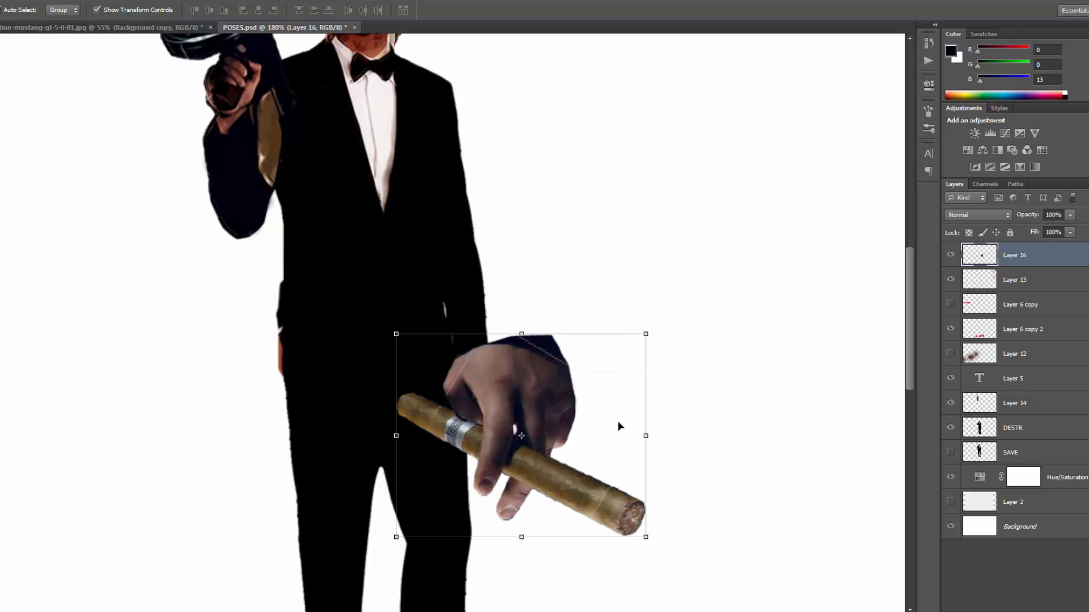
- Scale the cigar-hand cutout to about 41% width and 42% height, rotate it 3.75 degrees and fit it under the lowered sleeve
{"action": "left_click", "coordinate": [646, 537]}
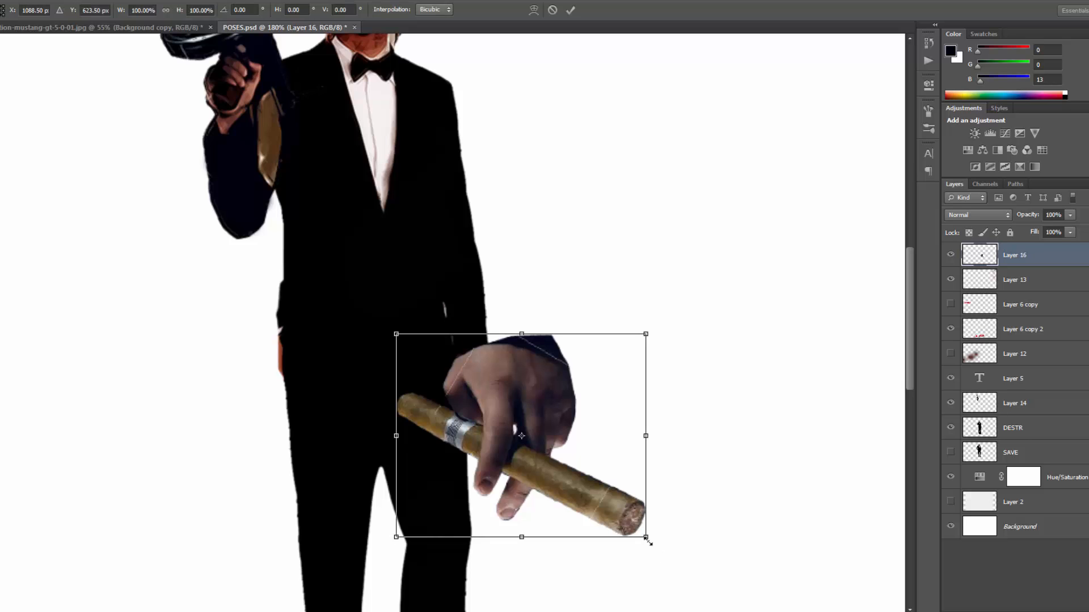
{"action": "left_click_drag", "start_coordinate": [648, 541], "coordinate": [521, 429]}
{"action": "left_click_drag", "start_coordinate": [462, 360], "coordinate": [543, 394]}
{"action": "left_click_drag", "start_coordinate": [542, 346], "coordinate": [531, 356]}
{"action": "left_click_drag", "start_coordinate": [543, 446], "coordinate": [539, 450]}
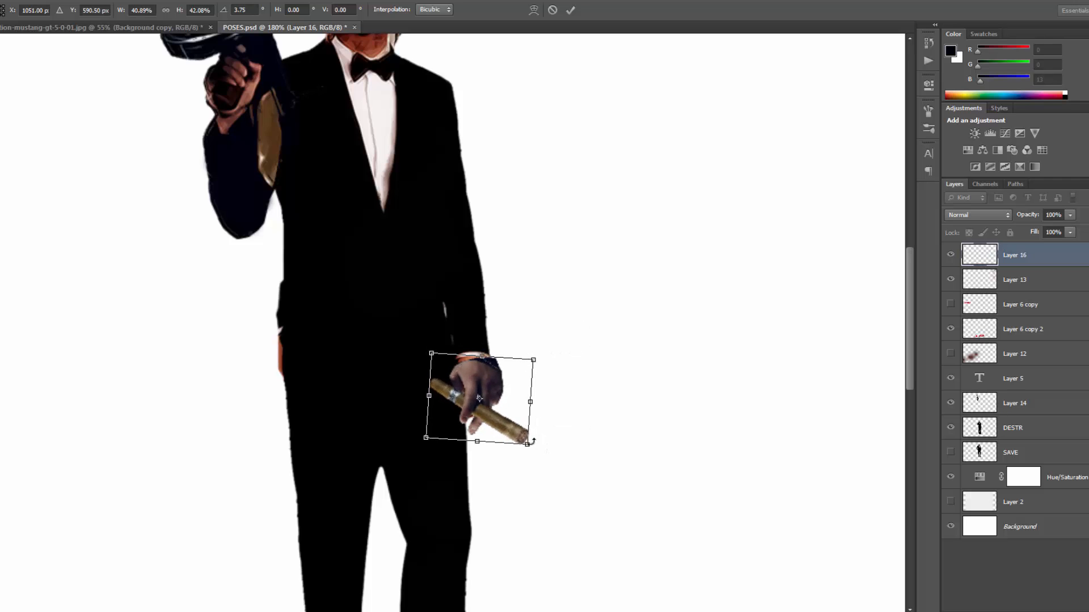
{"action": "left_click_drag", "start_coordinate": [489, 385], "coordinate": [487, 378]}
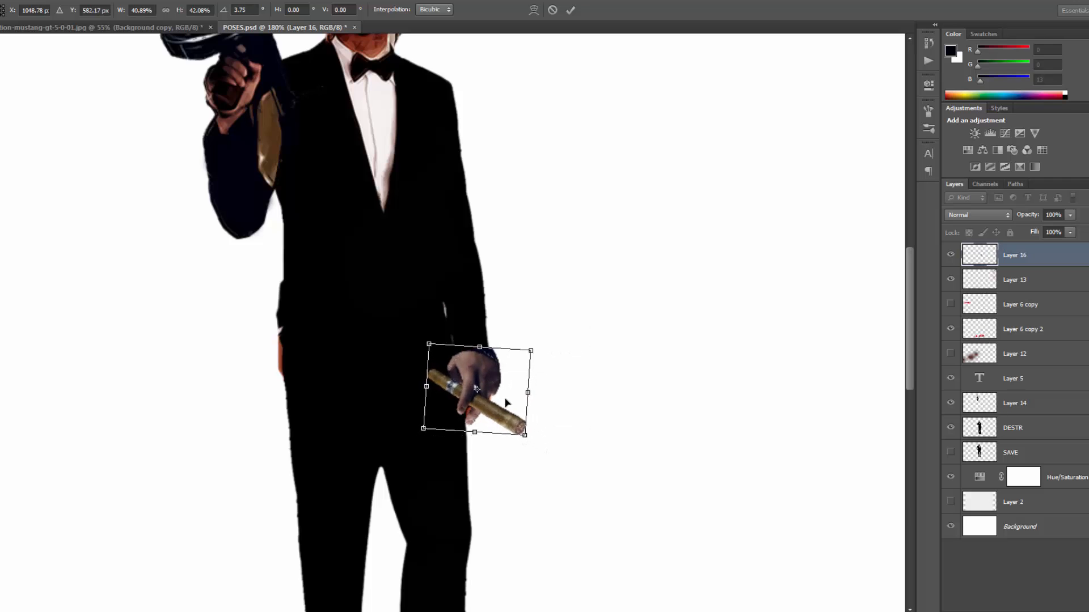
{"action": "key", "text": "Return"}
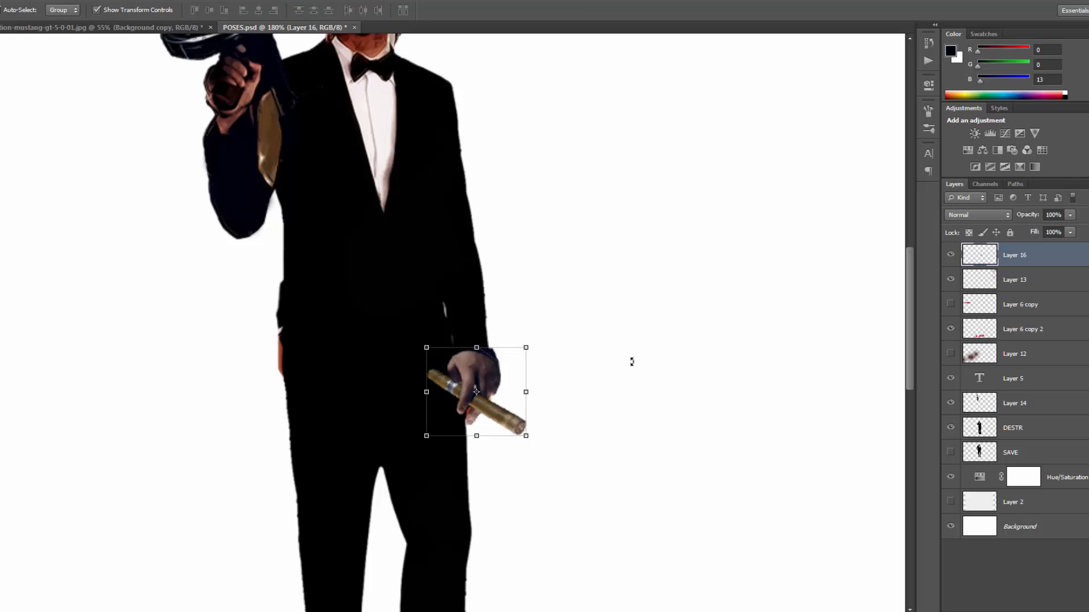
- Shrink the cigar hand further to about 86.67% width and 91.25% height and reposition it at the sleeve cuff
{"action": "scroll", "coordinate": [656, 402], "scroll_direction": "down", "scroll_amount": 3}
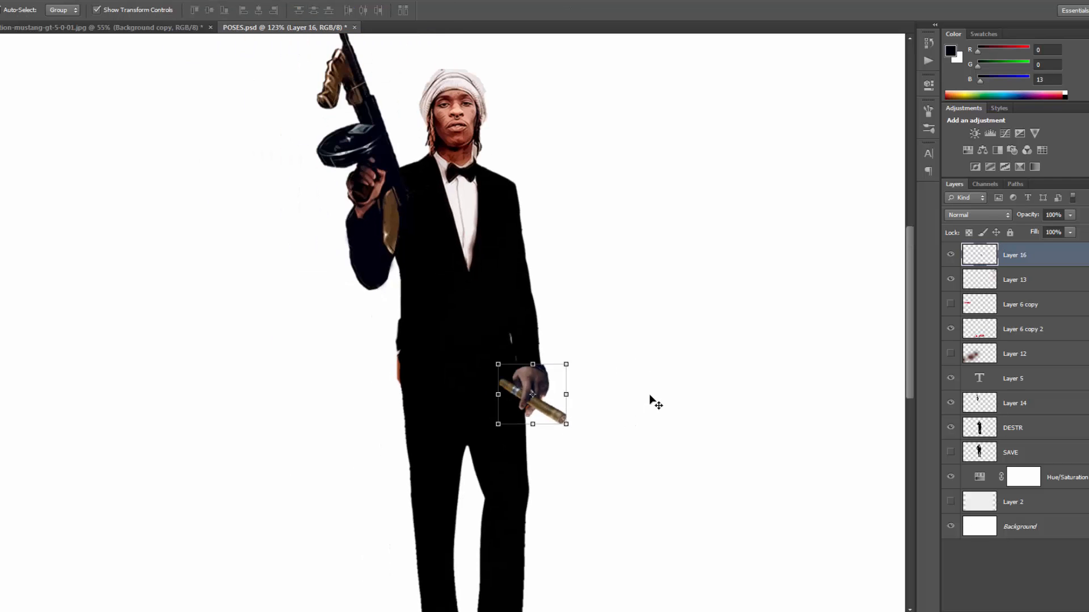
{"action": "scroll", "coordinate": [655, 400], "scroll_direction": "up", "scroll_amount": 4}
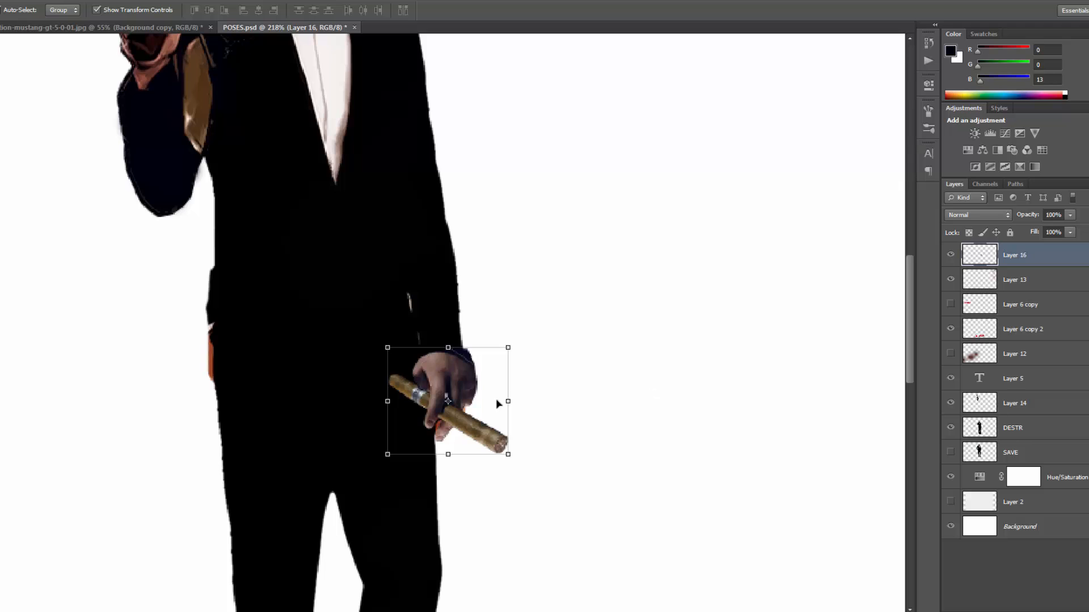
{"action": "left_click_drag", "start_coordinate": [508, 401], "coordinate": [507, 403]}
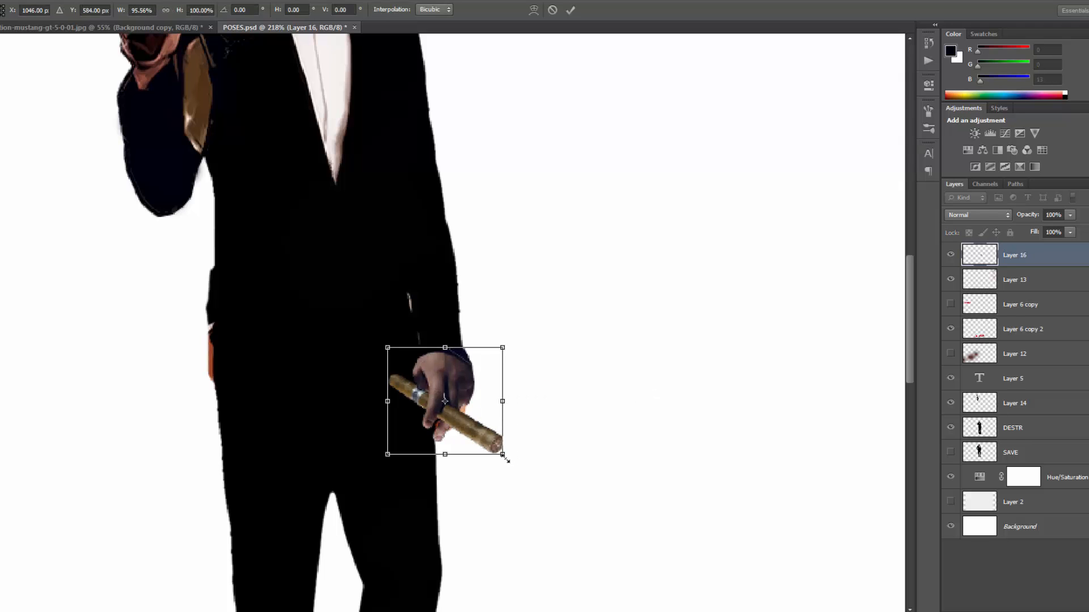
{"action": "left_click_drag", "start_coordinate": [506, 459], "coordinate": [504, 438]}
{"action": "mouse_move", "coordinate": [458, 382]}
{"action": "left_mouse_down"}
{"action": "mouse_move", "coordinate": [503, 387]}
{"action": "mouse_move", "coordinate": [465, 388]}
{"action": "left_mouse_up"}
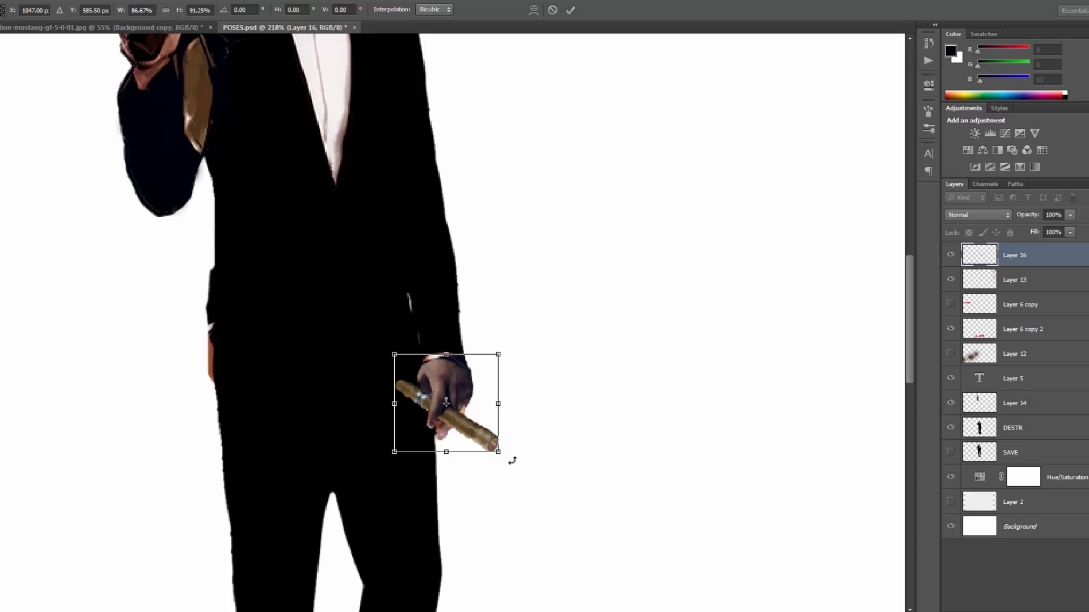
{"action": "key", "text": "Return"}
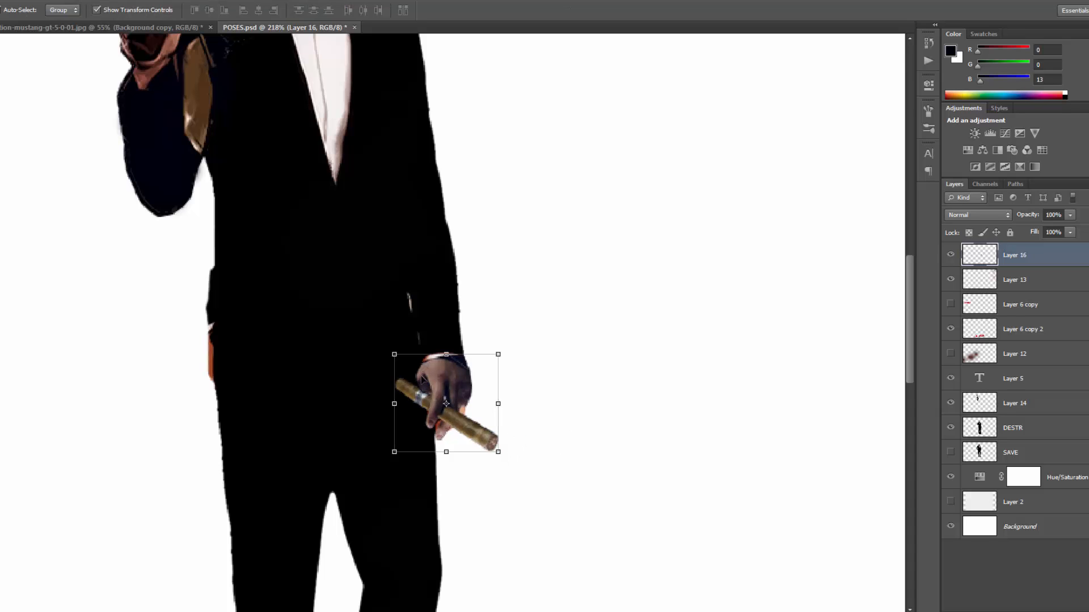
- Move the cigar hand up against the cuff, scale it down slightly more, nudge it sideways into place and deselect the layer
{"action": "left_click_drag", "start_coordinate": [445, 368], "coordinate": [443, 360]}
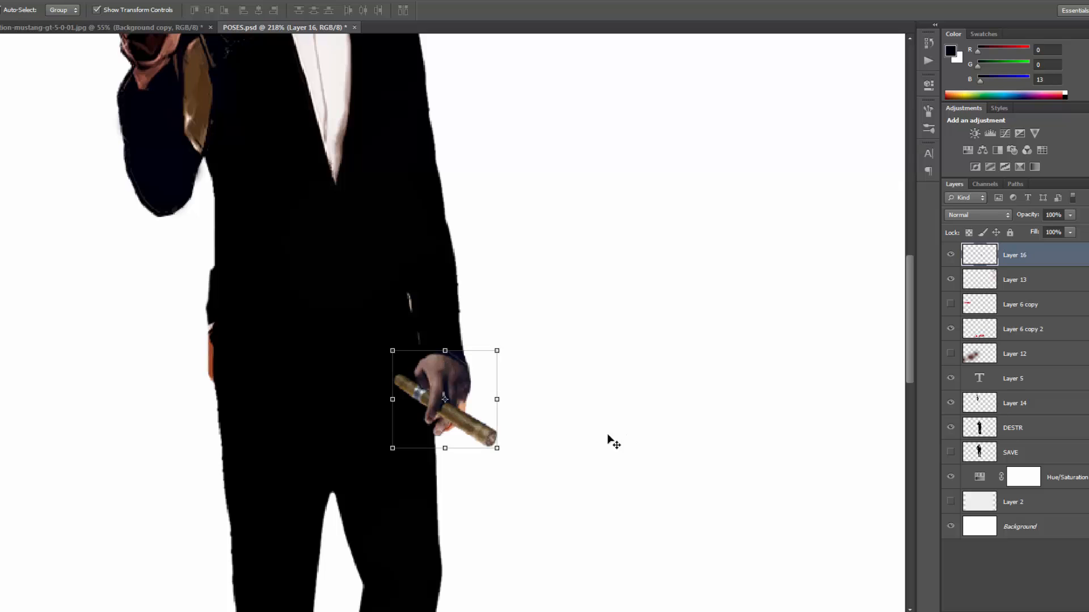
{"action": "left_click", "coordinate": [392, 449]}
{"action": "left_click_drag", "start_coordinate": [395, 447], "coordinate": [403, 440]}
{"action": "key", "text": "Return"}
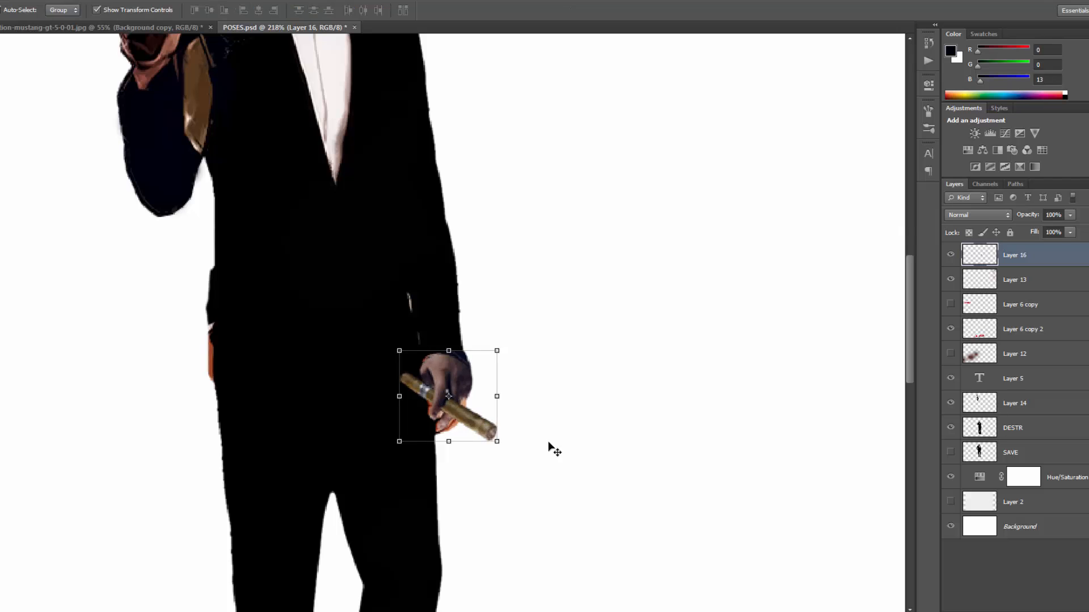
{"action": "left_click_drag", "start_coordinate": [459, 374], "coordinate": [455, 373]}
{"action": "scroll", "coordinate": [589, 440], "scroll_direction": "down", "scroll_amount": 5}
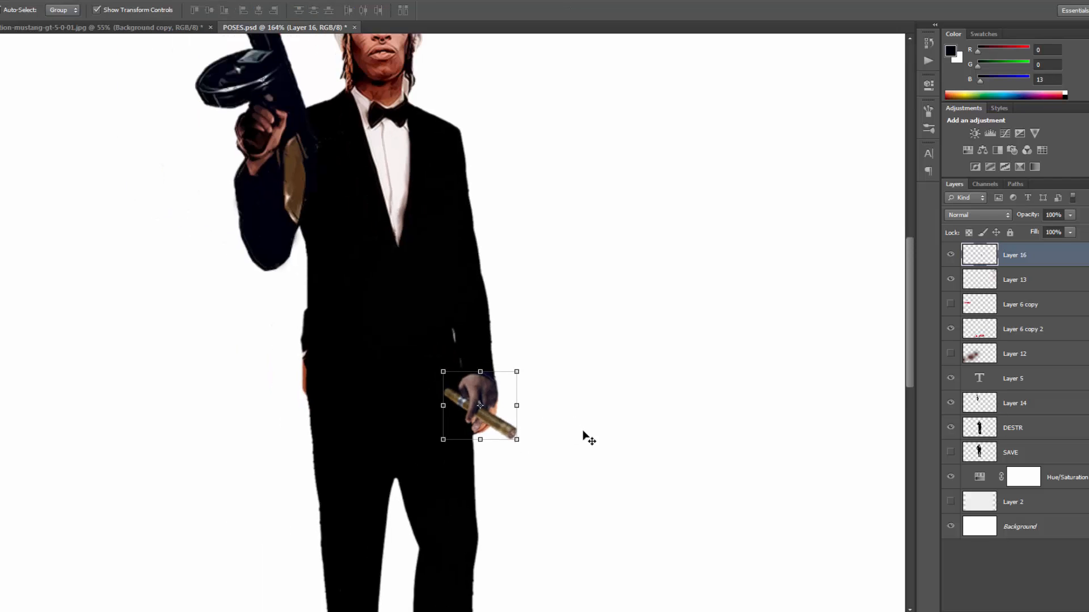
{"action": "left_click", "coordinate": [651, 437]}
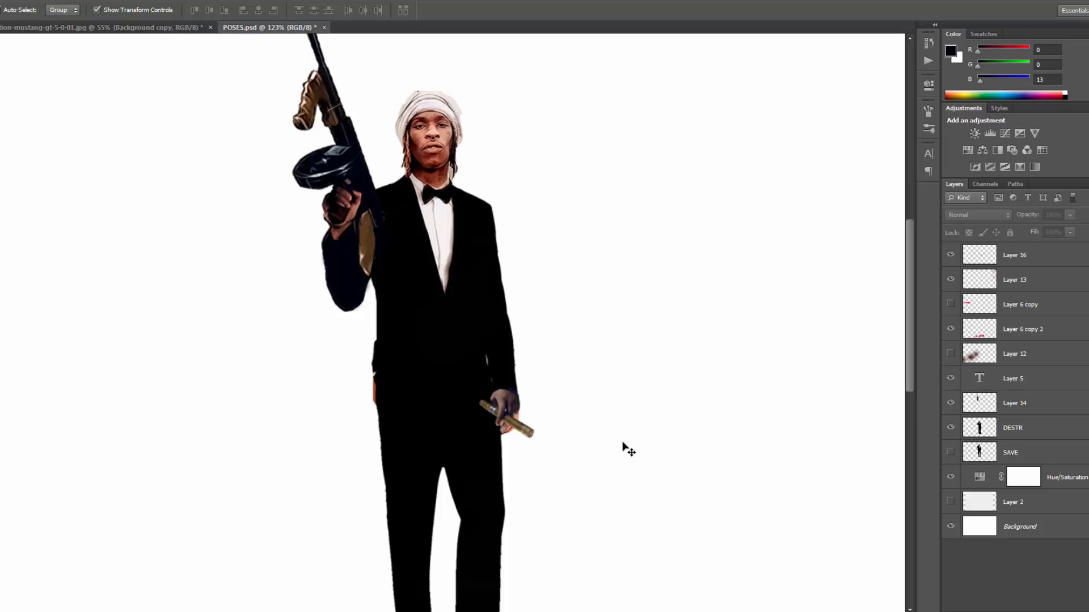
{"action": "left_click_drag", "start_coordinate": [907, 309], "coordinate": [909, 288]}
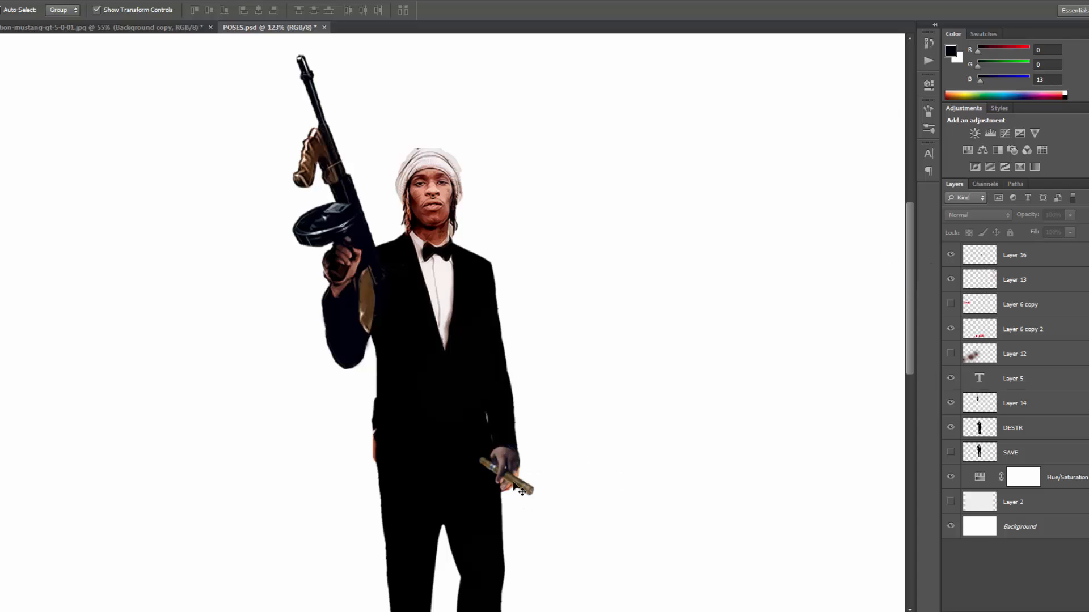
{"action": "left_click", "coordinate": [514, 471]}
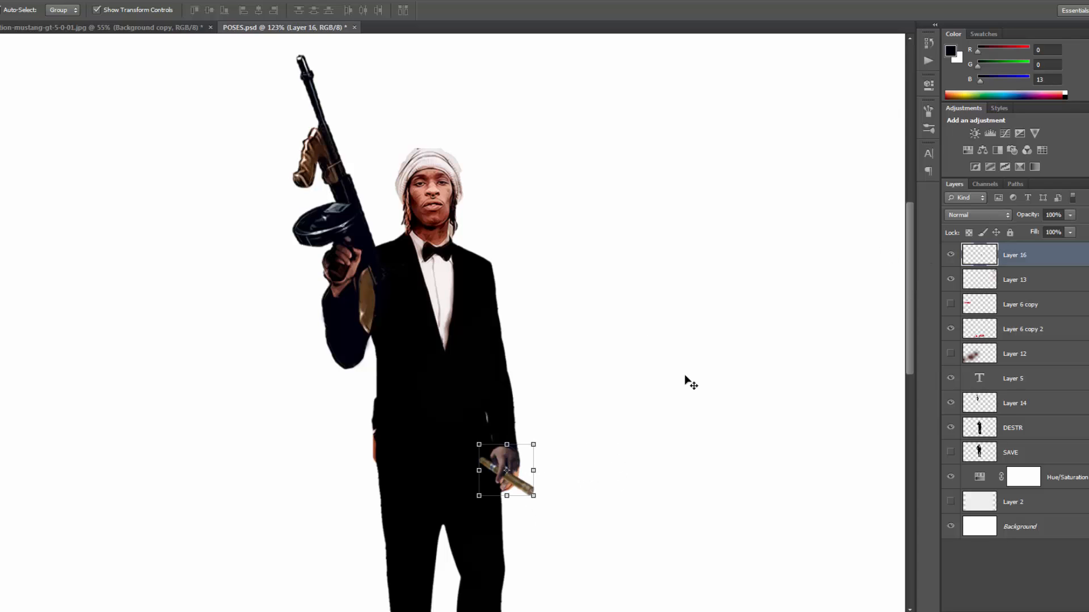
{"action": "left_click", "coordinate": [678, 403]}
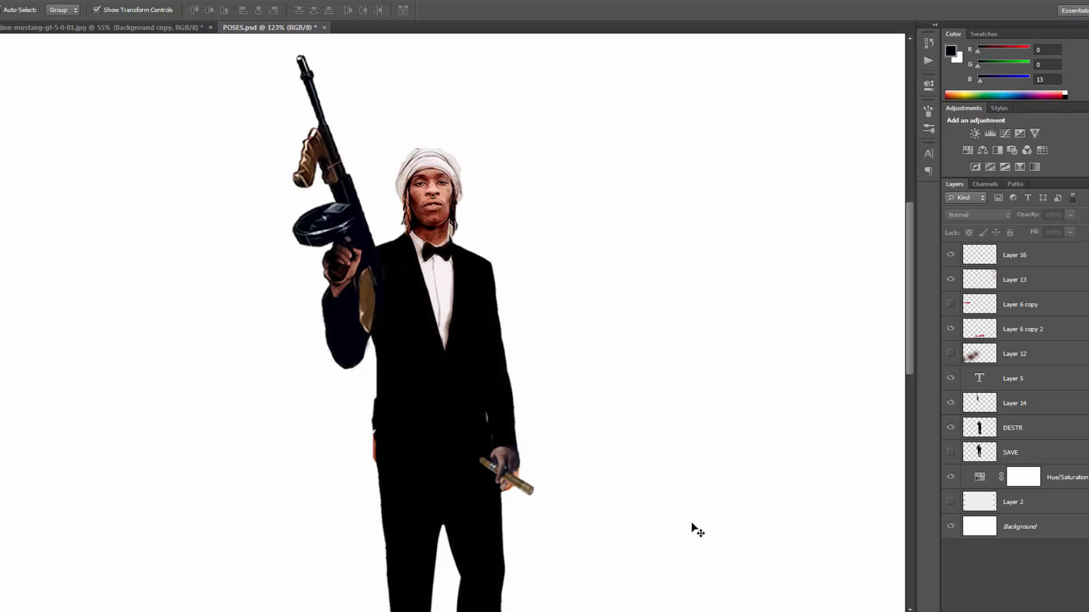
- Outline the leftover hand and sleeve protruding at the figure's hip with the Polygonal Lasso, delete it from the DESTR layer and deselect
{"action": "scroll", "coordinate": [710, 250], "scroll_direction": "down", "scroll_amount": 4}
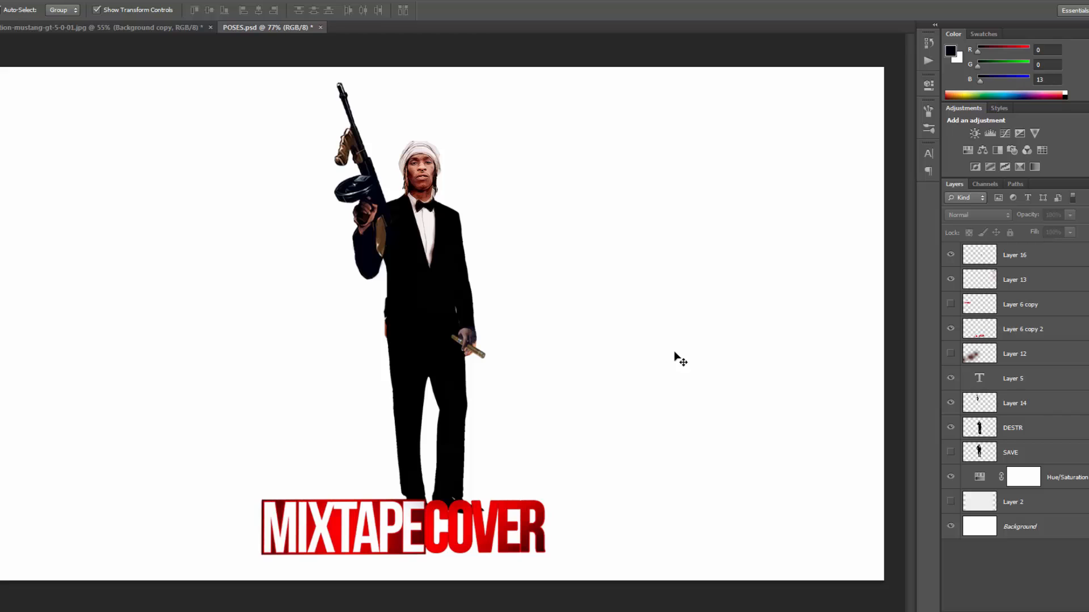
{"action": "scroll", "coordinate": [679, 359], "scroll_direction": "up", "scroll_amount": 2}
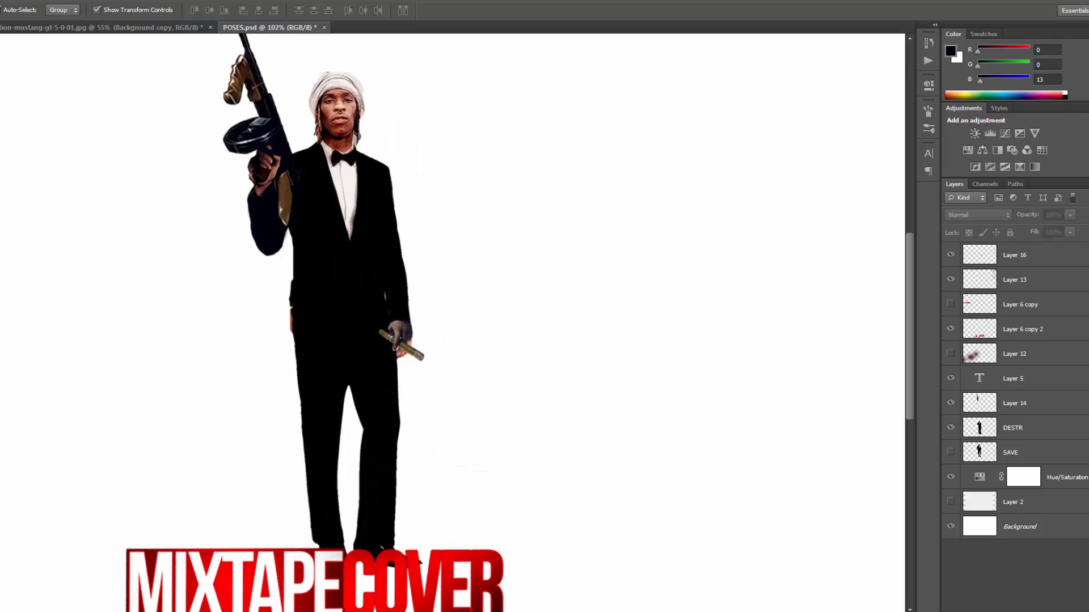
{"action": "key", "text": "l"}
{"action": "left_click", "coordinate": [294, 272]}
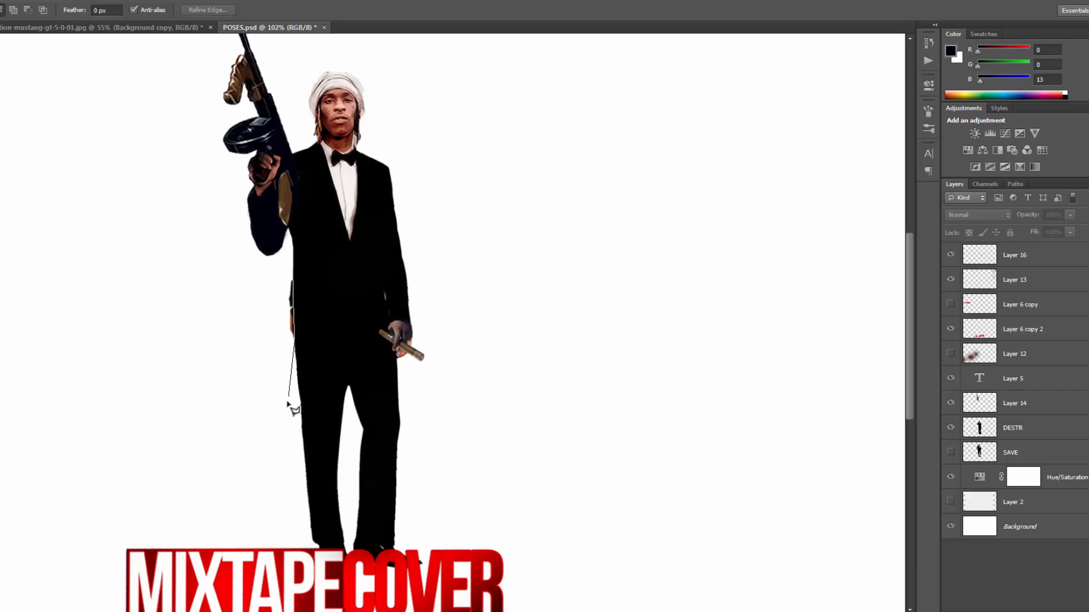
{"action": "left_click", "coordinate": [287, 403]}
{"action": "left_click", "coordinate": [230, 351]}
{"action": "left_click", "coordinate": [251, 270]}
{"action": "left_click", "coordinate": [284, 271]}
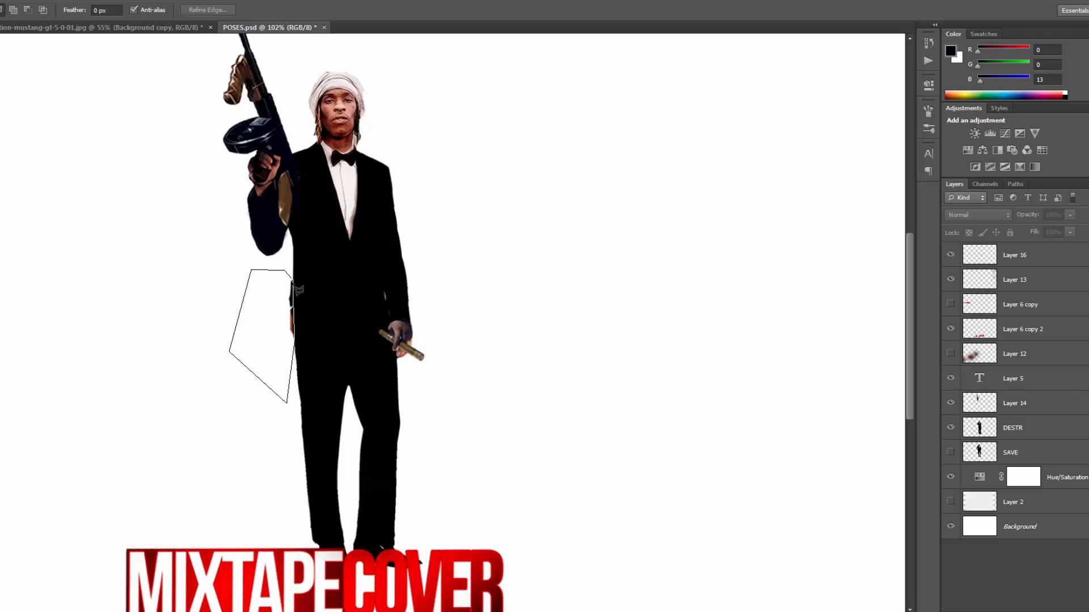
{"action": "left_click", "coordinate": [293, 279]}
{"action": "left_click", "coordinate": [293, 278]}
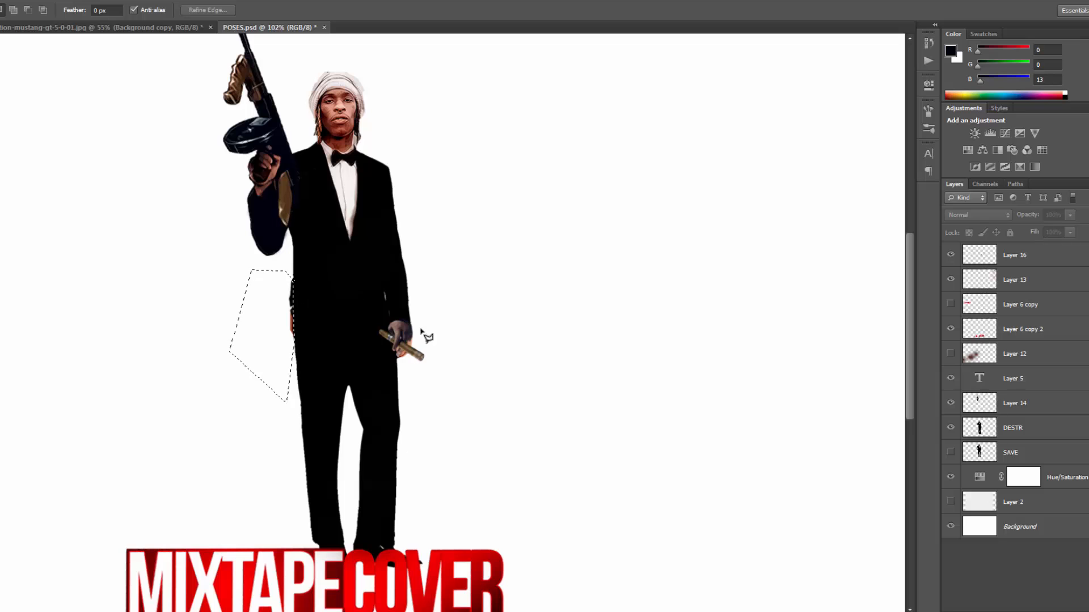
{"action": "left_click", "coordinate": [1045, 429]}
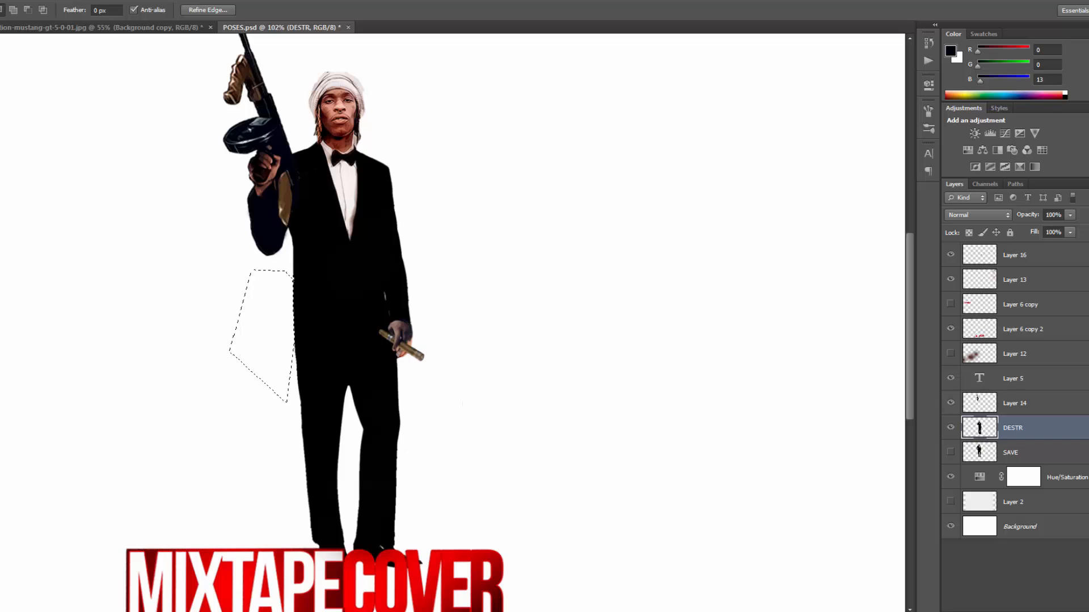
{"action": "left_click", "coordinate": [126, 1]}
{"action": "left_click", "coordinate": [131, 16]}
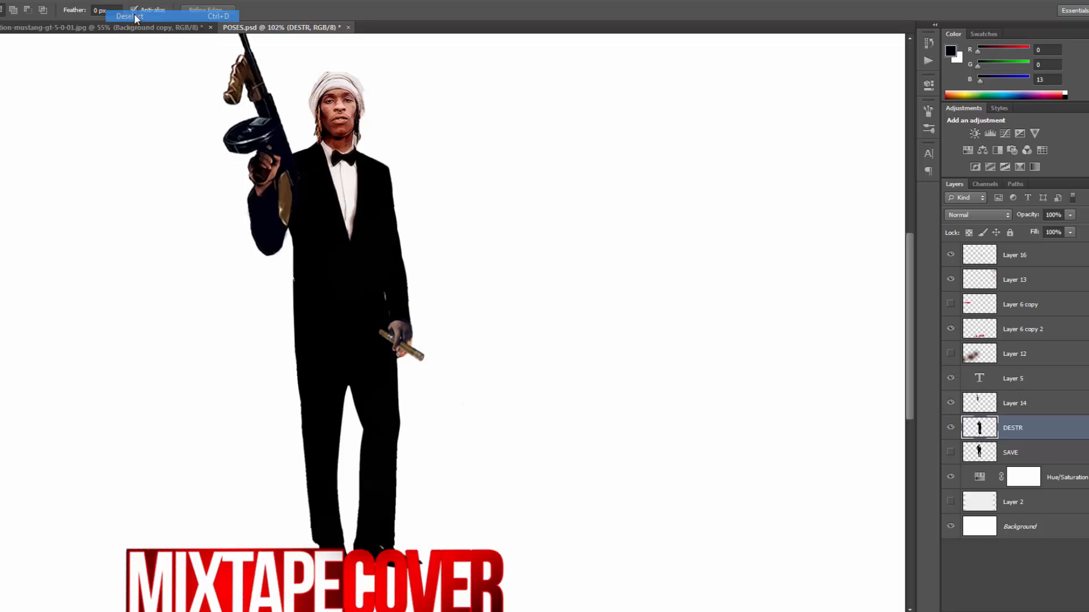
- Apply Levels to the cigar hand on Layer 16 with RGB input levels of 28, 0.78 and 210
{"action": "key", "text": "v"}
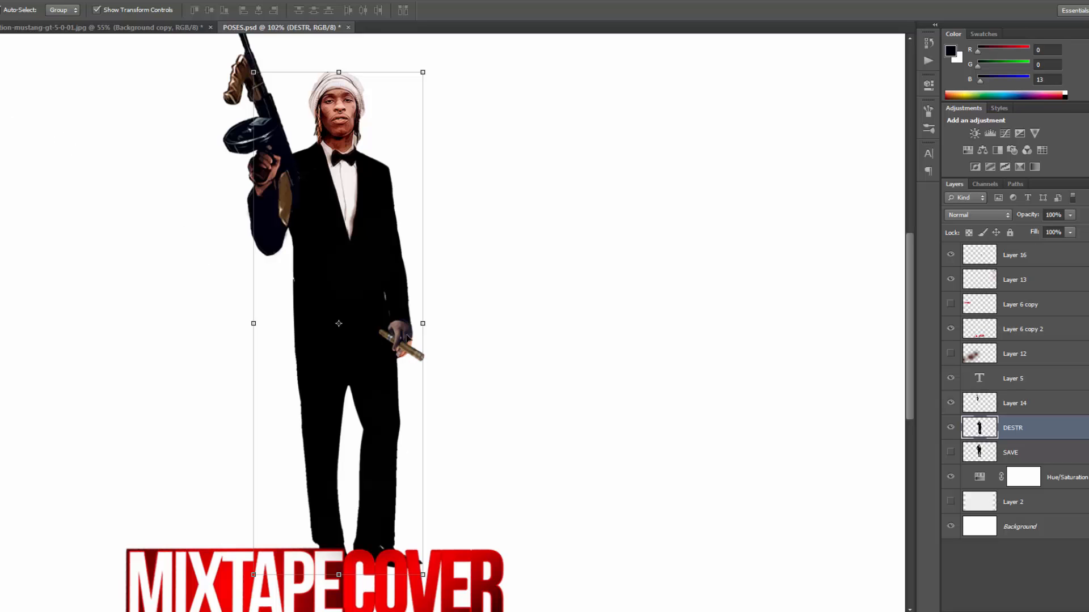
{"action": "left_click", "coordinate": [408, 338]}
{"action": "scroll", "coordinate": [465, 374], "scroll_direction": "up", "scroll_amount": 3}
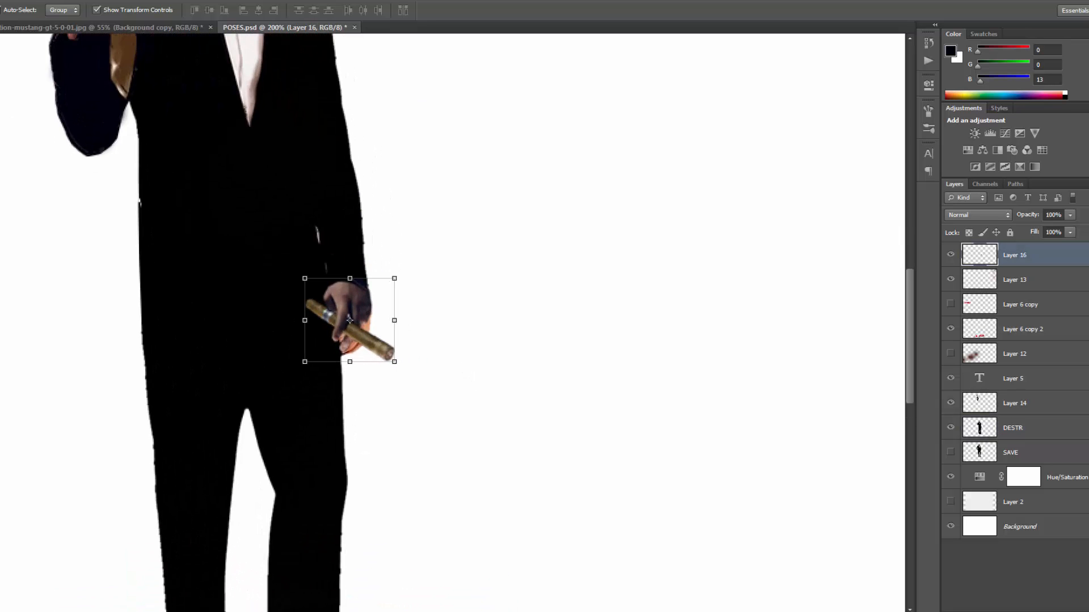
{"action": "left_click", "coordinate": [31, 1]}
{"action": "mouse_move", "coordinate": [49, 25]}
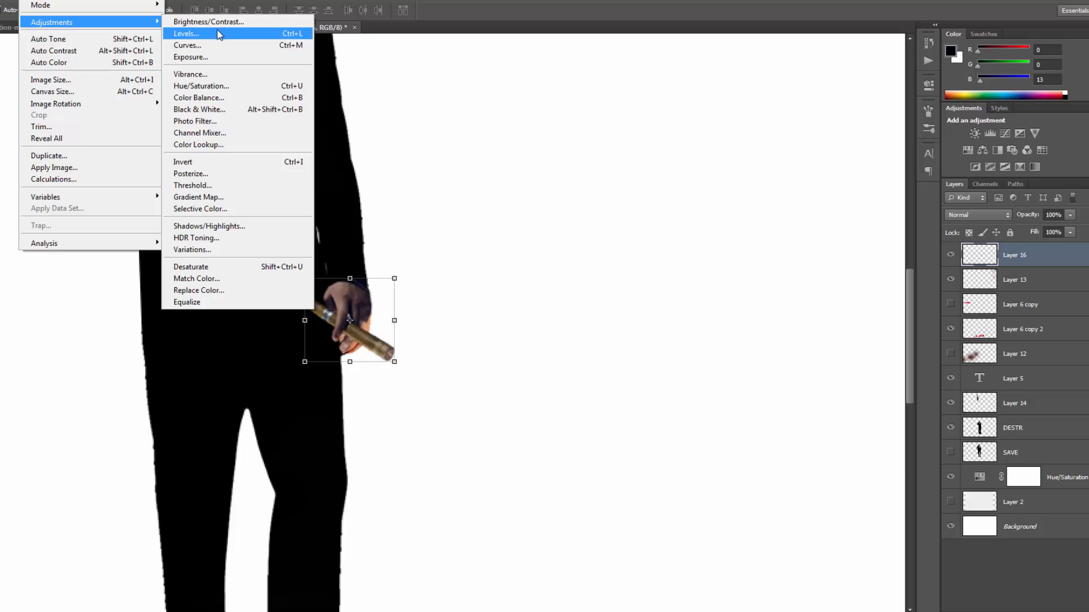
{"action": "left_click", "coordinate": [217, 35]}
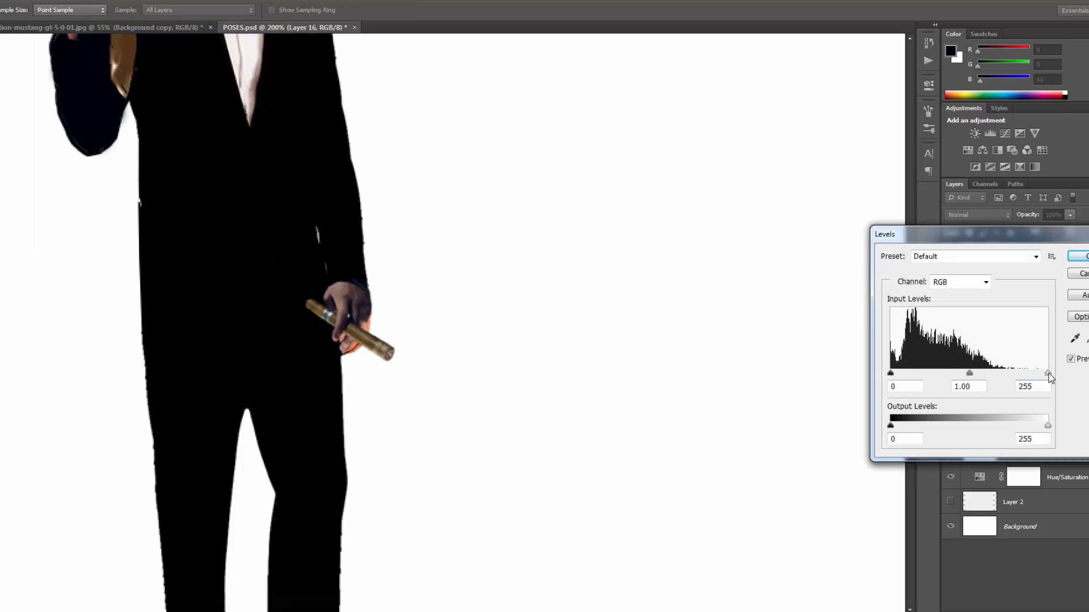
{"action": "left_click_drag", "start_coordinate": [1048, 373], "coordinate": [964, 373]}
{"action": "left_click_drag", "start_coordinate": [891, 373], "coordinate": [907, 377]}
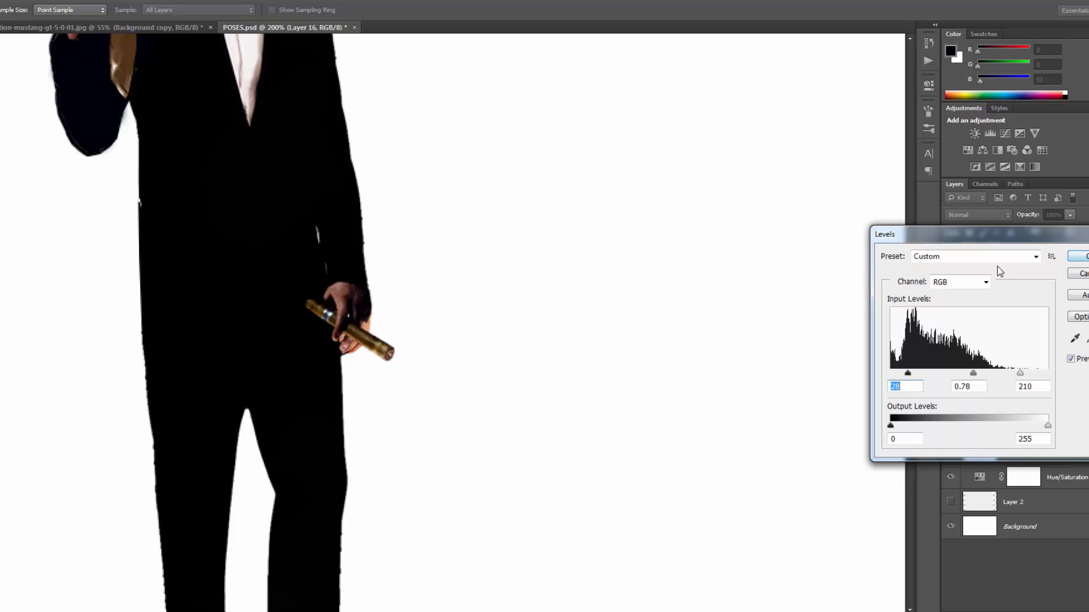
{"action": "left_click", "coordinate": [1036, 258]}
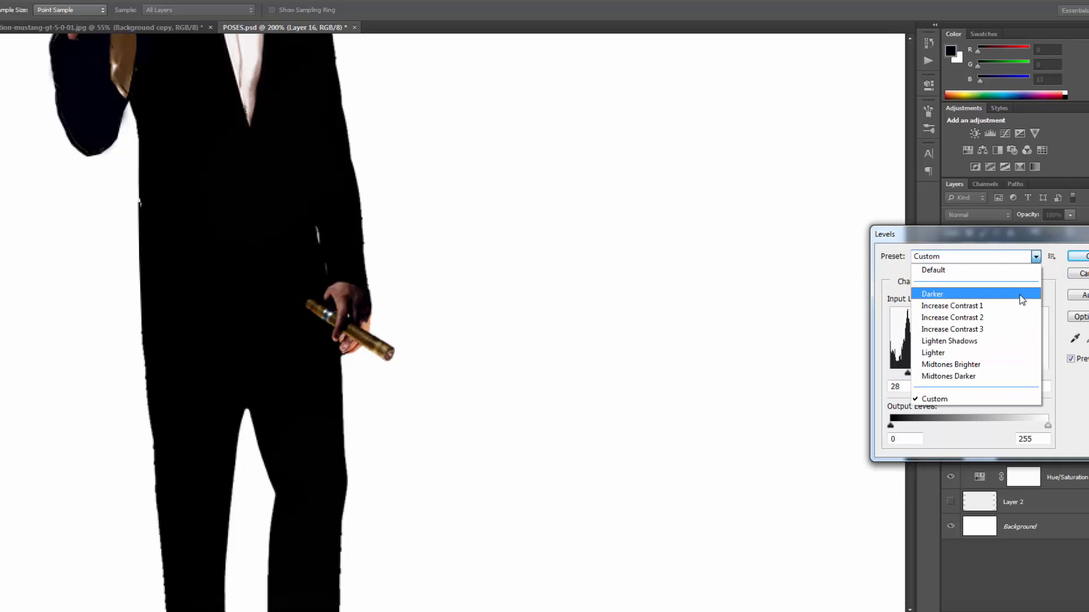
{"action": "left_click", "coordinate": [1002, 254]}
- Warm the cigar hand by setting the Levels Red channel midtones to 1.16 and raising its black point slightly, and apply the adjustment
{"action": "left_click", "coordinate": [976, 282]}
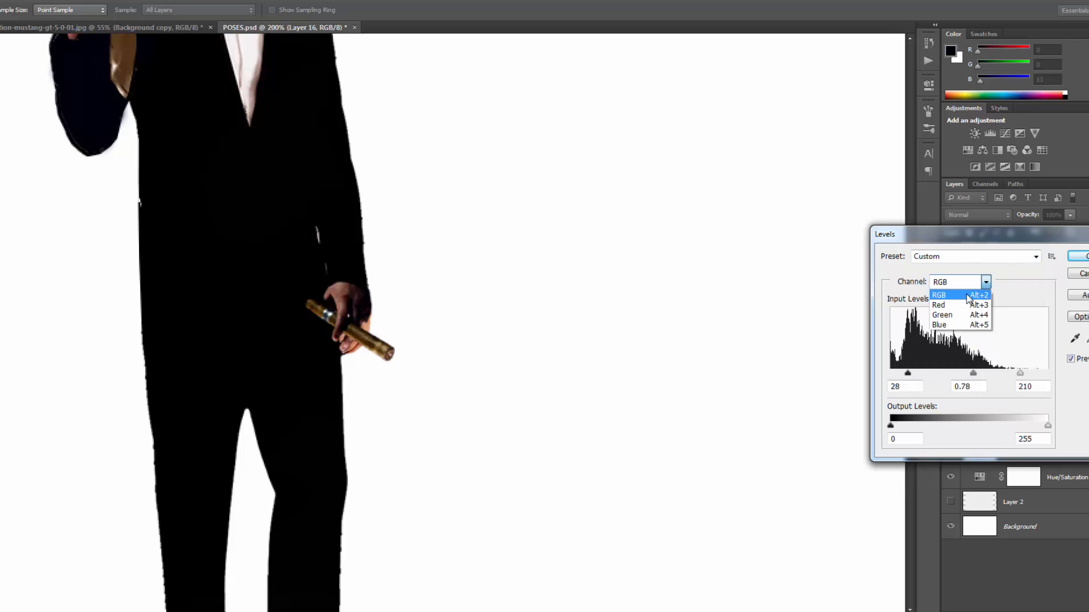
{"action": "left_click", "coordinate": [944, 305]}
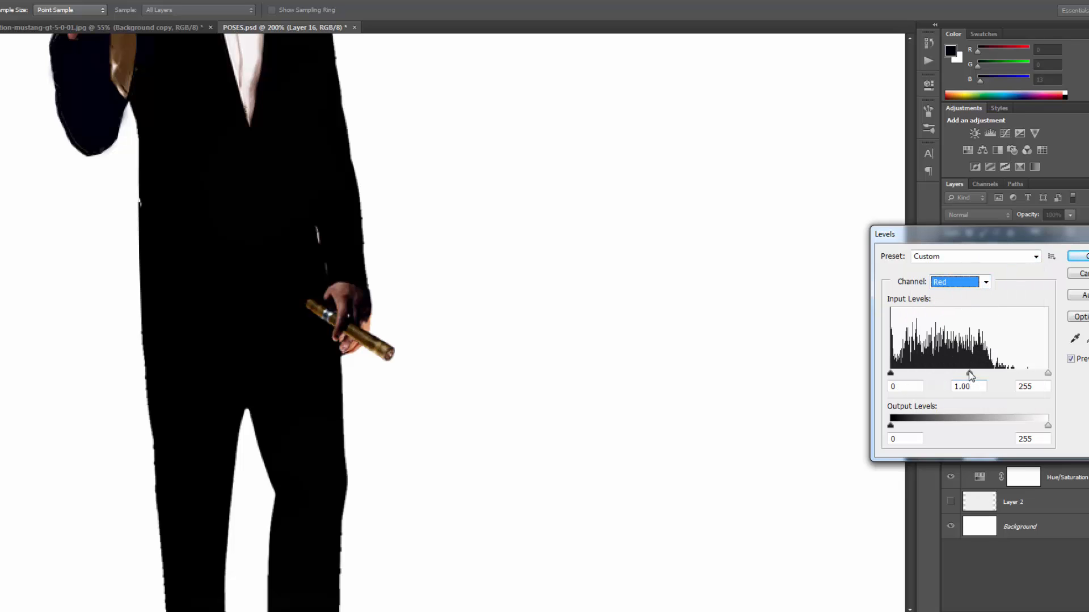
{"action": "left_click_drag", "start_coordinate": [969, 373], "coordinate": [961, 373]}
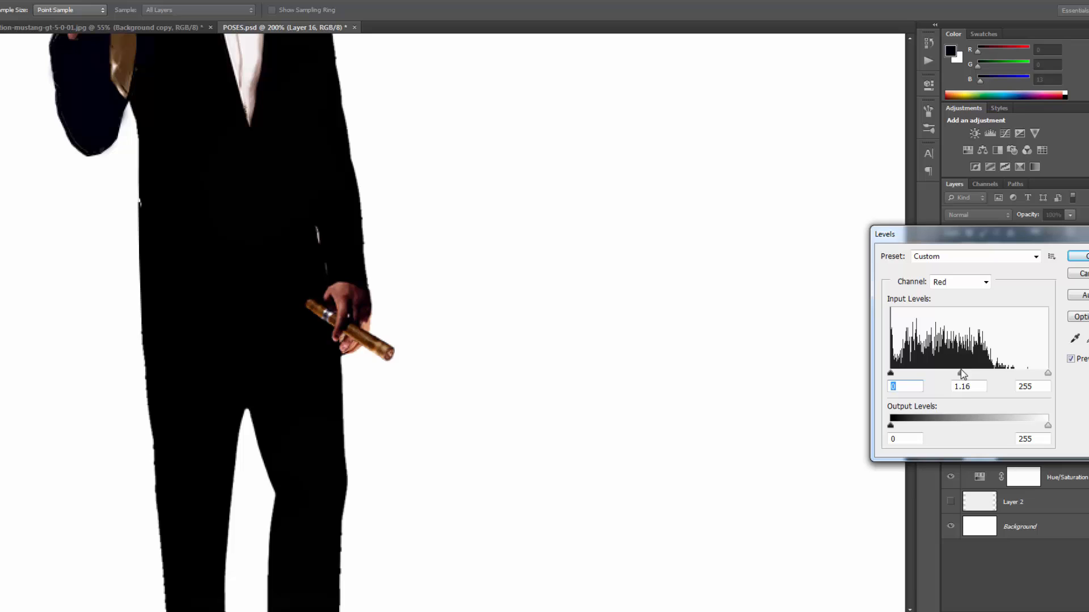
{"action": "mouse_move", "coordinate": [890, 375]}
{"action": "left_mouse_down"}
{"action": "mouse_move", "coordinate": [909, 374]}
{"action": "mouse_move", "coordinate": [897, 374]}
{"action": "left_mouse_up"}
{"action": "left_click", "coordinate": [1041, 375]}
{"action": "left_click", "coordinate": [1076, 256]}
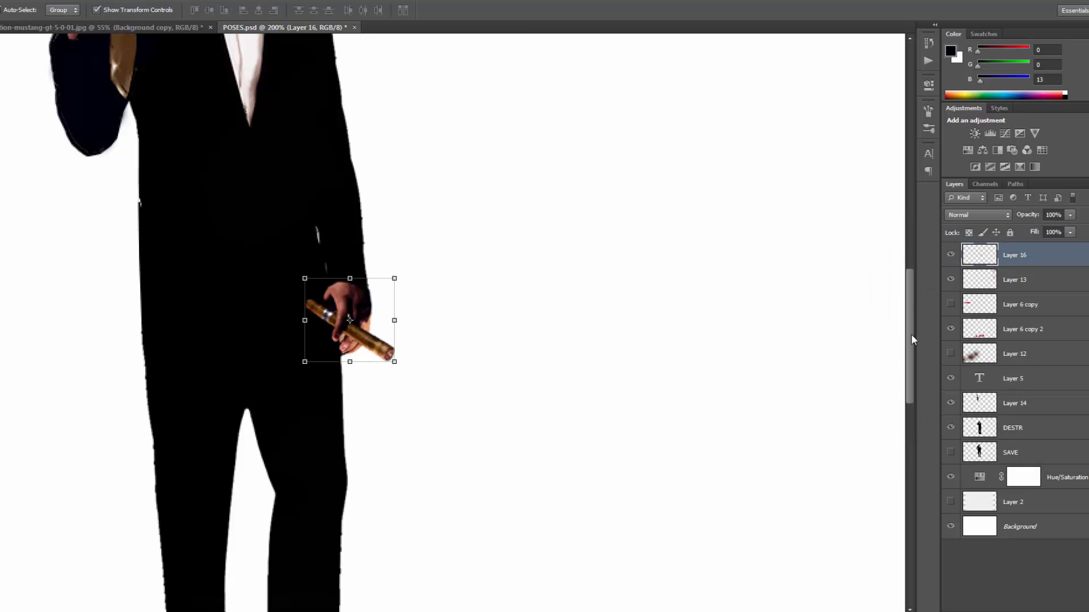
- Apply the Topaz Clean 3 filter to the cigar hand on Layer 16 and deselect the layer
{"action": "left_click_drag", "start_coordinate": [911, 334], "coordinate": [912, 295]}
{"action": "scroll", "coordinate": [776, 390], "scroll_direction": "down", "scroll_amount": 5}
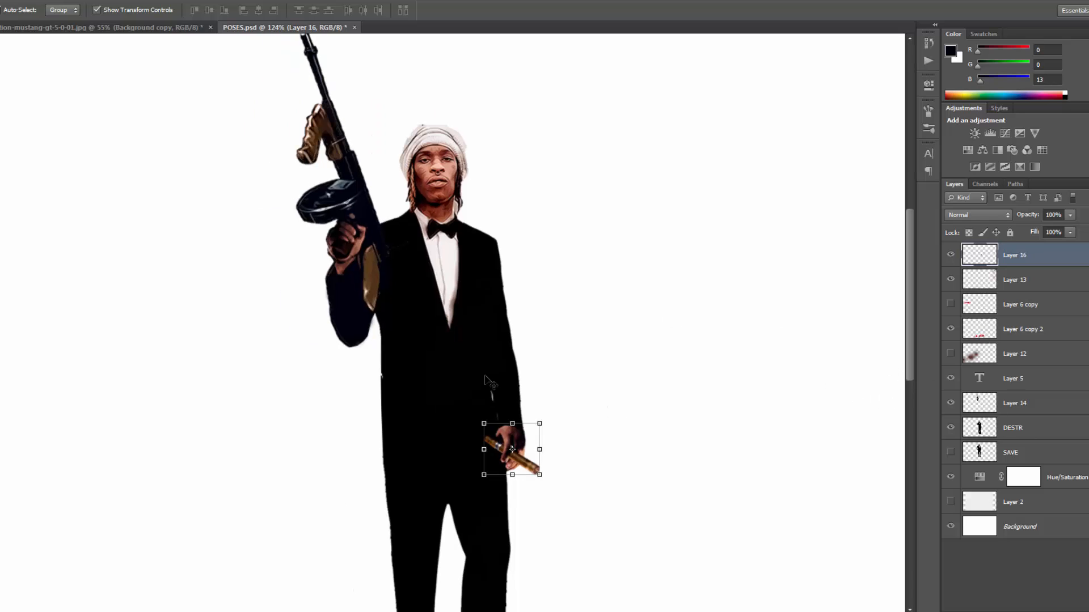
{"action": "left_click", "coordinate": [160, 1]}
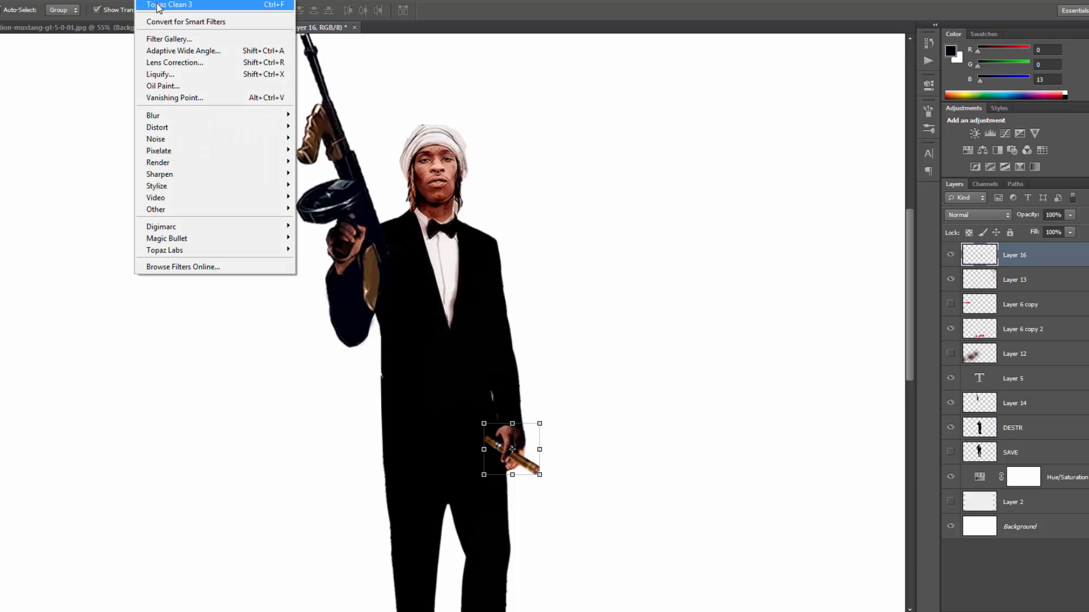
{"action": "left_click", "coordinate": [165, 7]}
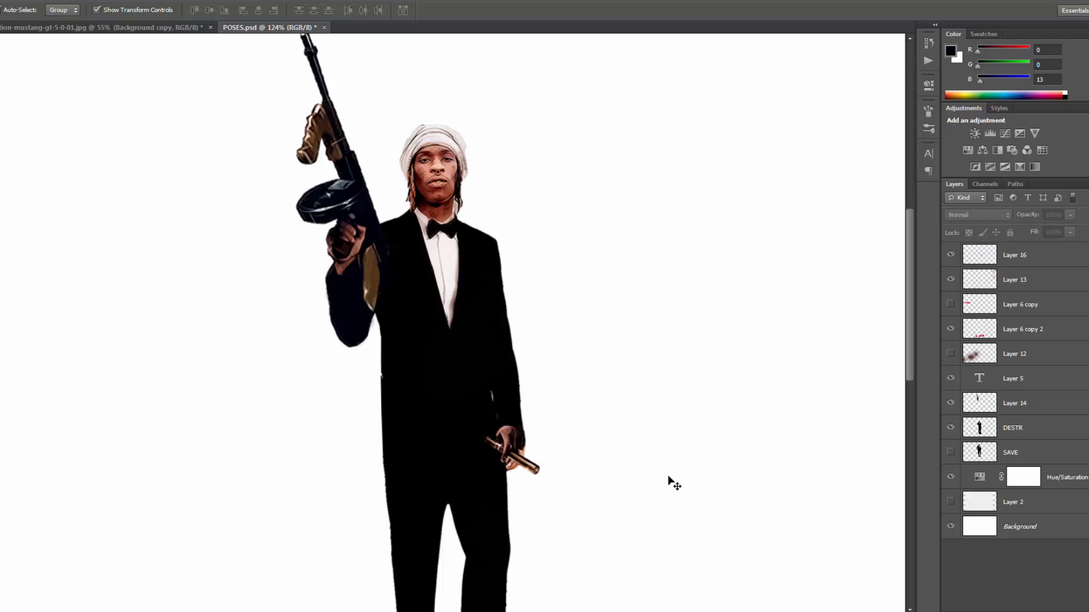
- Move the MIXTAPE COVER title down and slightly right so it sits just below the figure's shoes
{"action": "scroll", "coordinate": [586, 316], "scroll_direction": "down", "scroll_amount": 3}
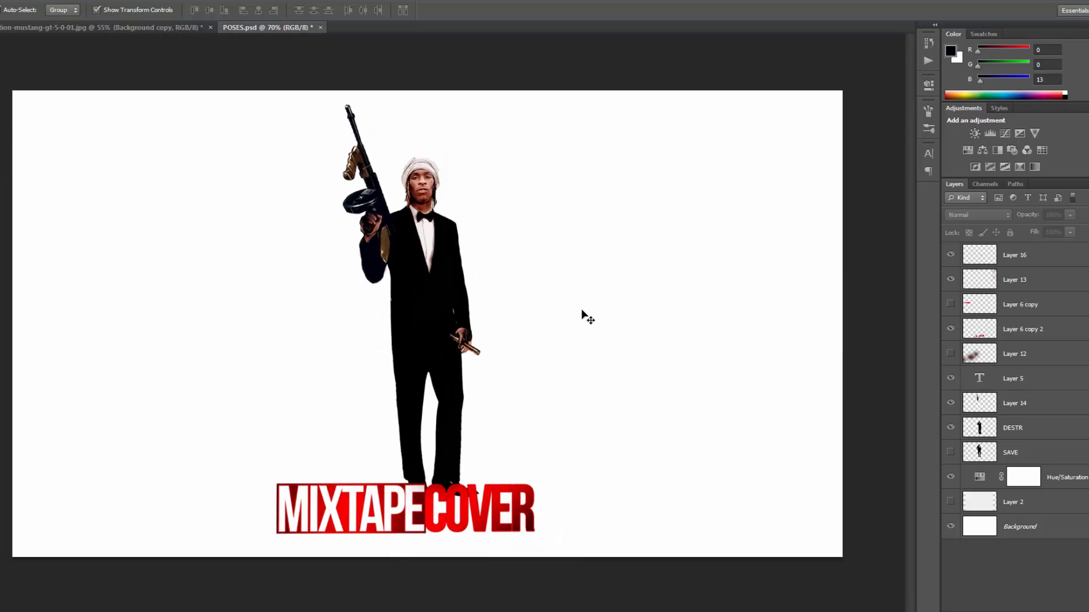
{"action": "scroll", "coordinate": [587, 316], "scroll_direction": "up", "scroll_amount": 1}
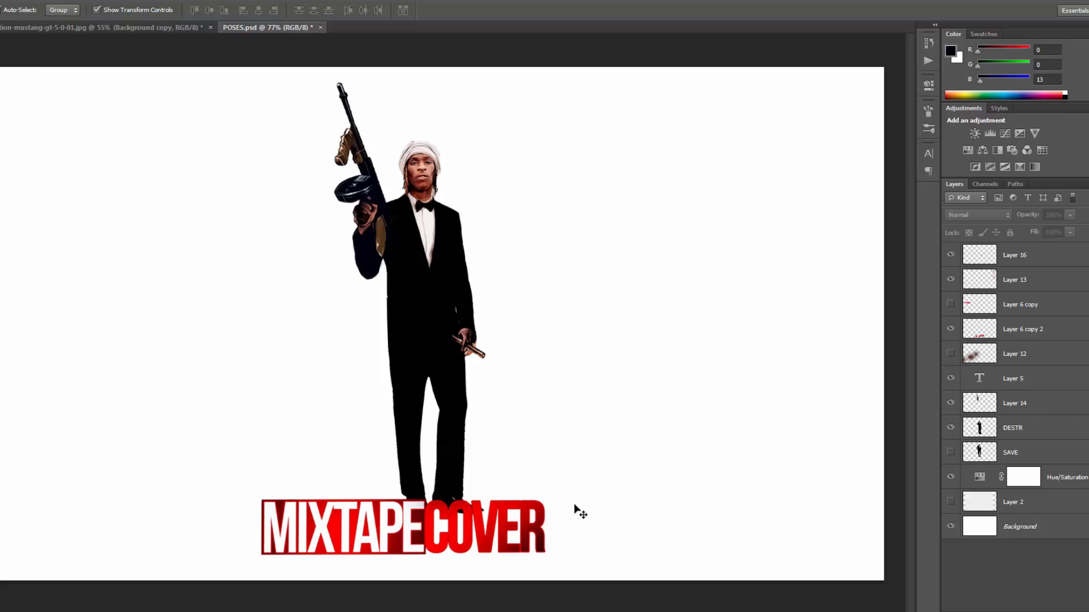
{"action": "left_click_drag", "start_coordinate": [530, 530], "coordinate": [561, 548]}
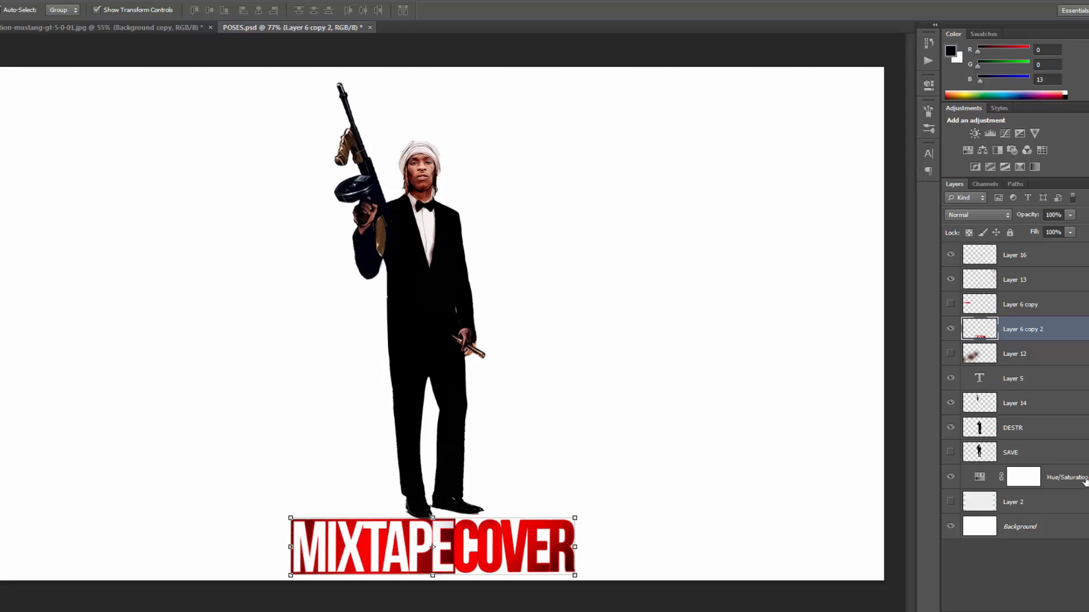
- Create a new layer above the Hue/Saturation adjustment and fill it with dark grey #525252
{"action": "left_click", "coordinate": [1066, 477]}
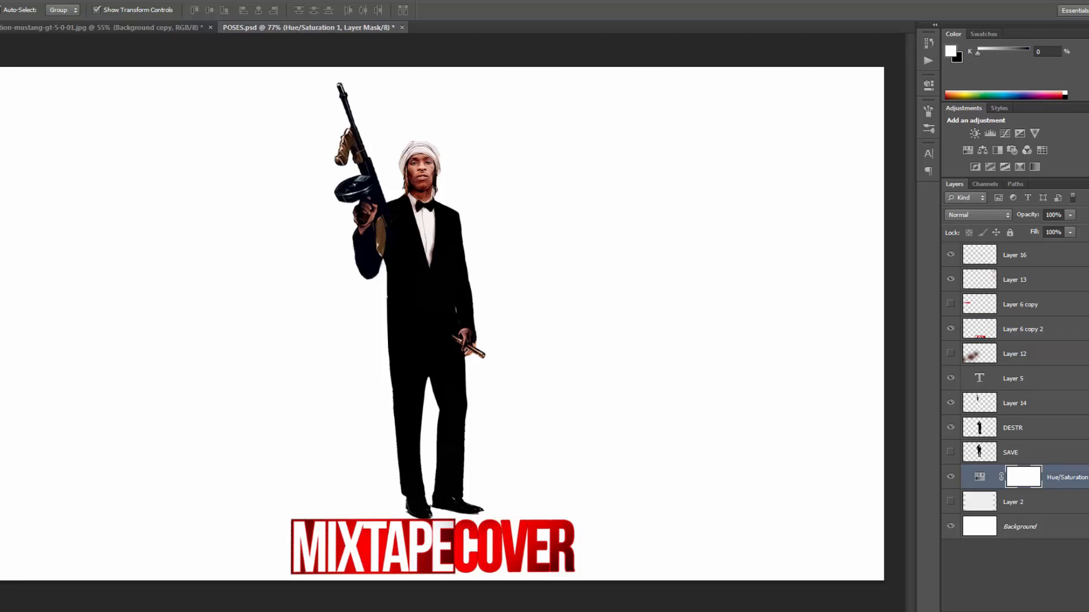
{"action": "key", "text": "ctrl+shift+alt+n"}
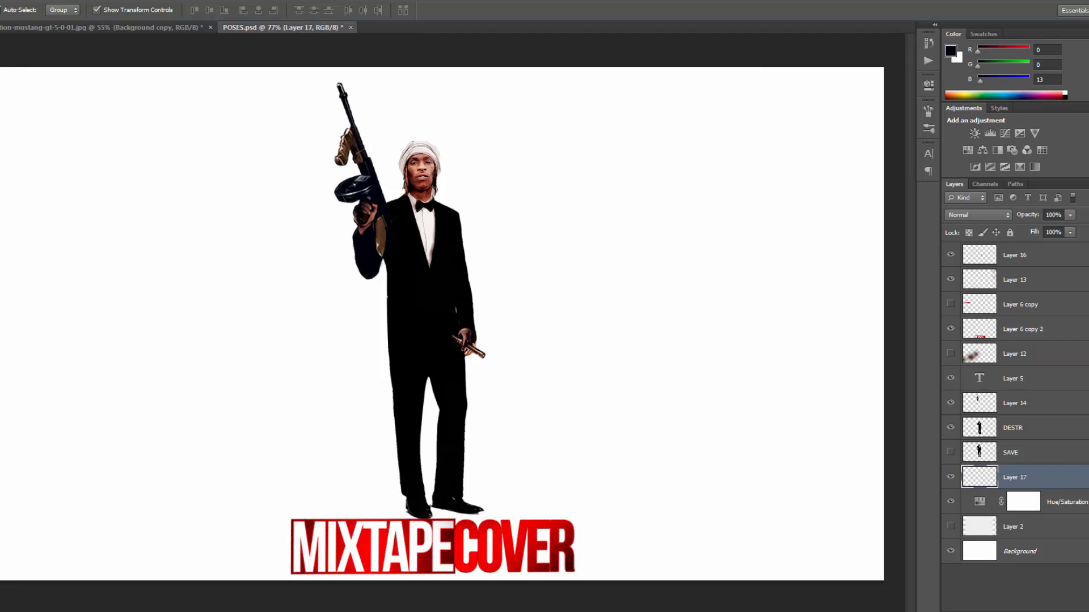
{"action": "key", "text": "g"}
{"action": "left_click", "coordinate": [0, 381]}
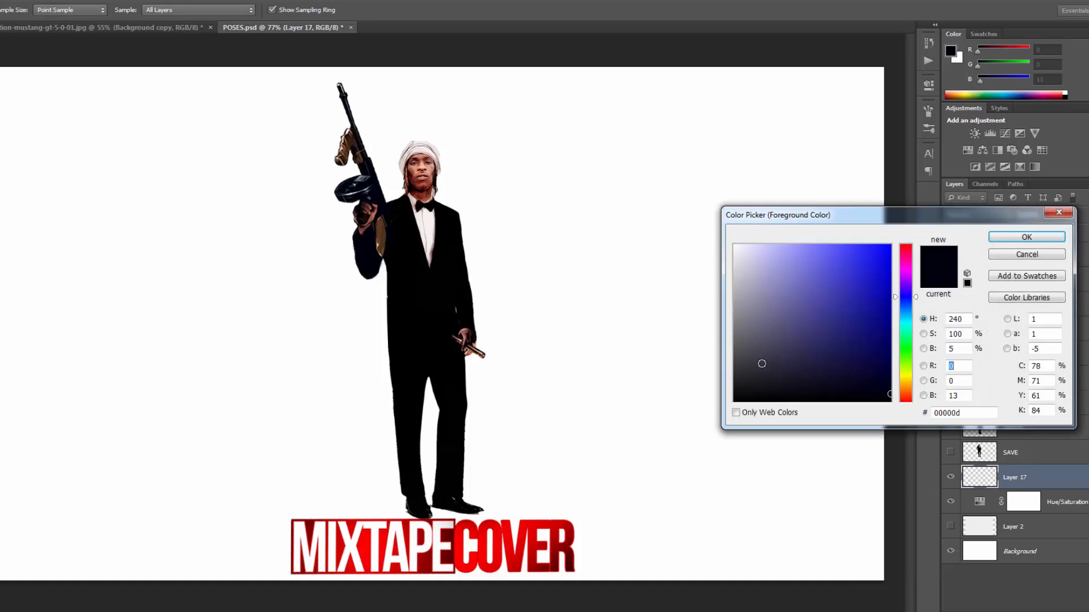
{"action": "left_click_drag", "start_coordinate": [762, 363], "coordinate": [727, 355]}
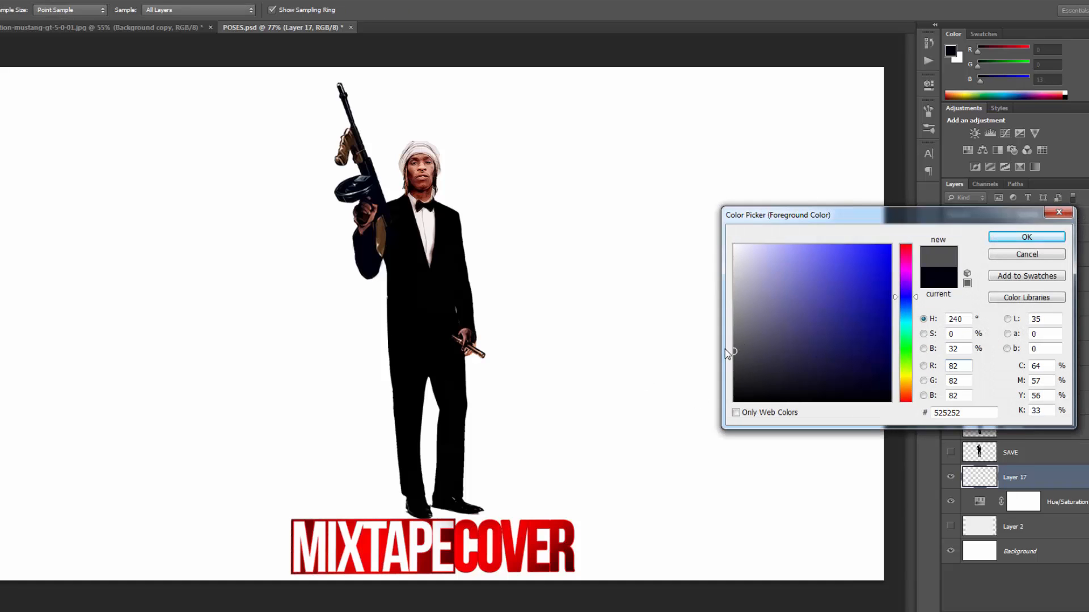
{"action": "left_click", "coordinate": [1023, 236]}
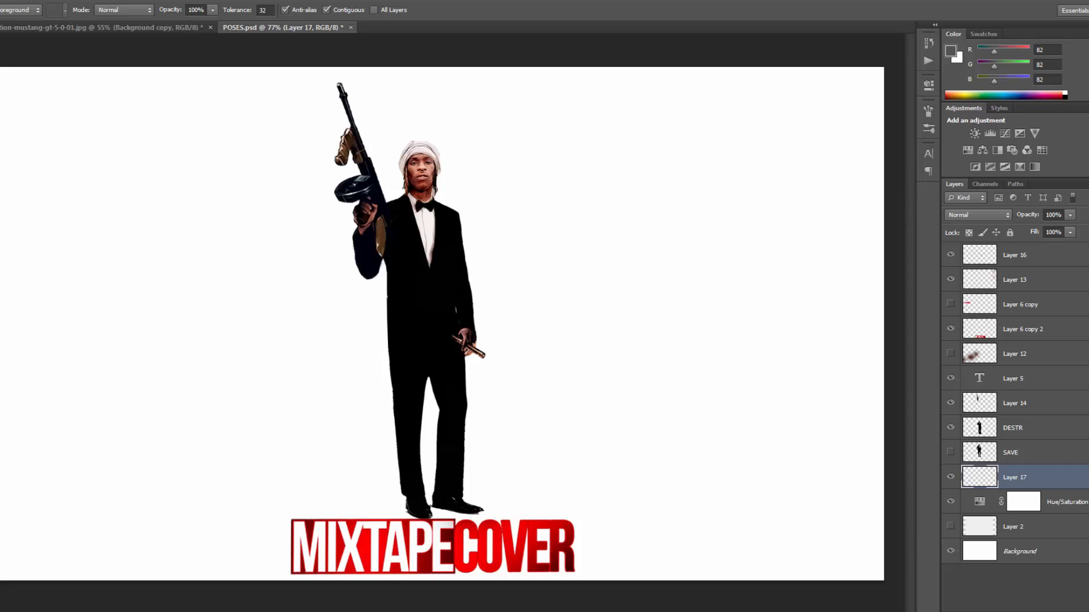
{"action": "left_click", "coordinate": [85, 232]}
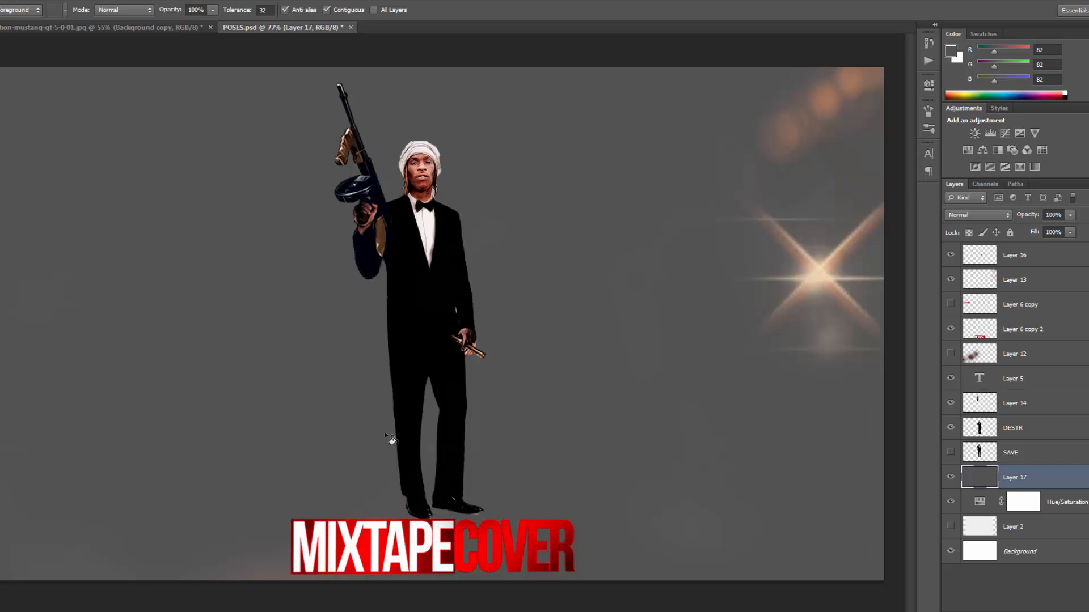
- Identify the layer holding the orange lens flare and hide it (Layer 13)
{"action": "left_click", "coordinate": [950, 256]}
{"action": "left_click", "coordinate": [950, 255]}
{"action": "key", "text": "v"}
{"action": "left_click", "coordinate": [817, 286]}
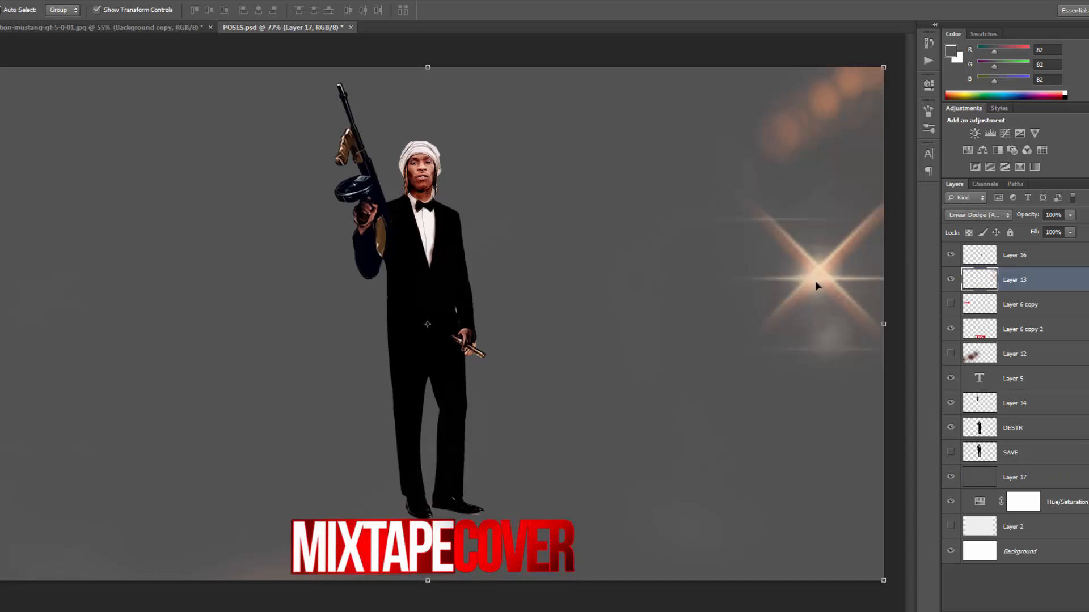
{"action": "left_click", "coordinate": [951, 279]}
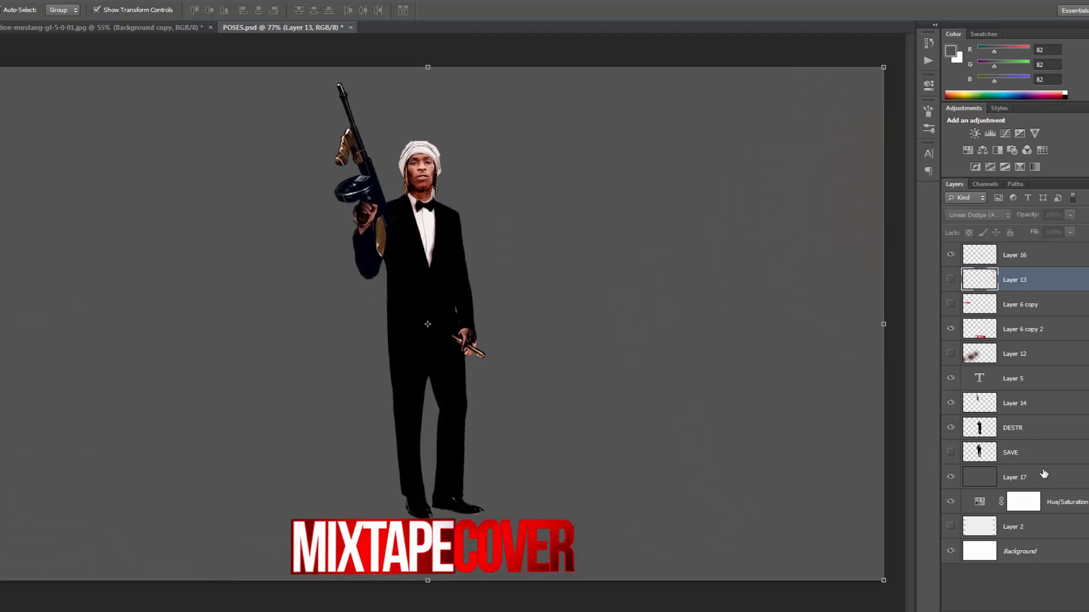
- Add a new layer above the grey fill and draw a wide elliptical selection around the figure, spanning most of the canvas
{"action": "left_click", "coordinate": [1045, 479]}
{"action": "key", "text": "ctrl+shift+alt+n"}
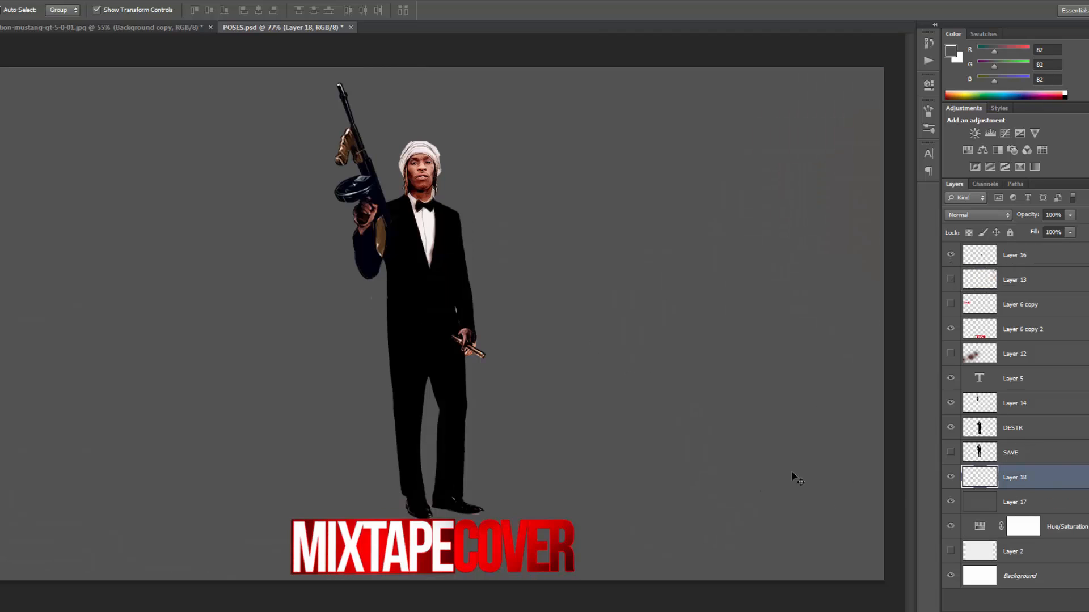
{"action": "key", "text": "m"}
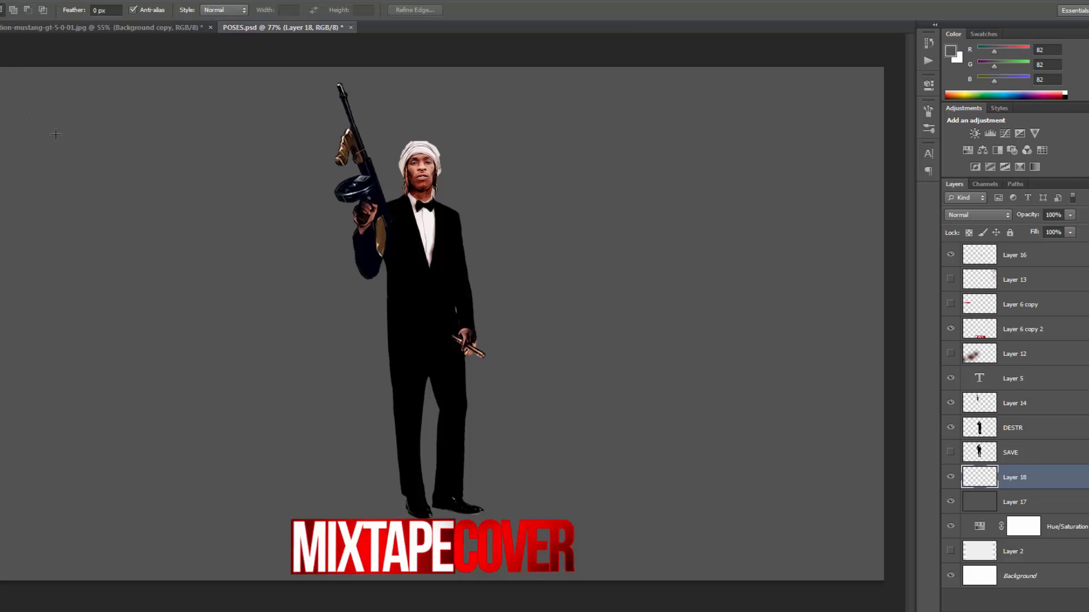
{"action": "mouse_move", "coordinate": [56, 134]}
{"action": "left_mouse_down"}
{"action": "mouse_move", "coordinate": [691, 466]}
{"action": "mouse_move", "coordinate": [795, 538]}
{"action": "mouse_move", "coordinate": [851, 515]}
{"action": "left_mouse_up"}
- Fill the elliptical selection with white #ffffff on the new layer and deselect
{"action": "key", "text": "g"}
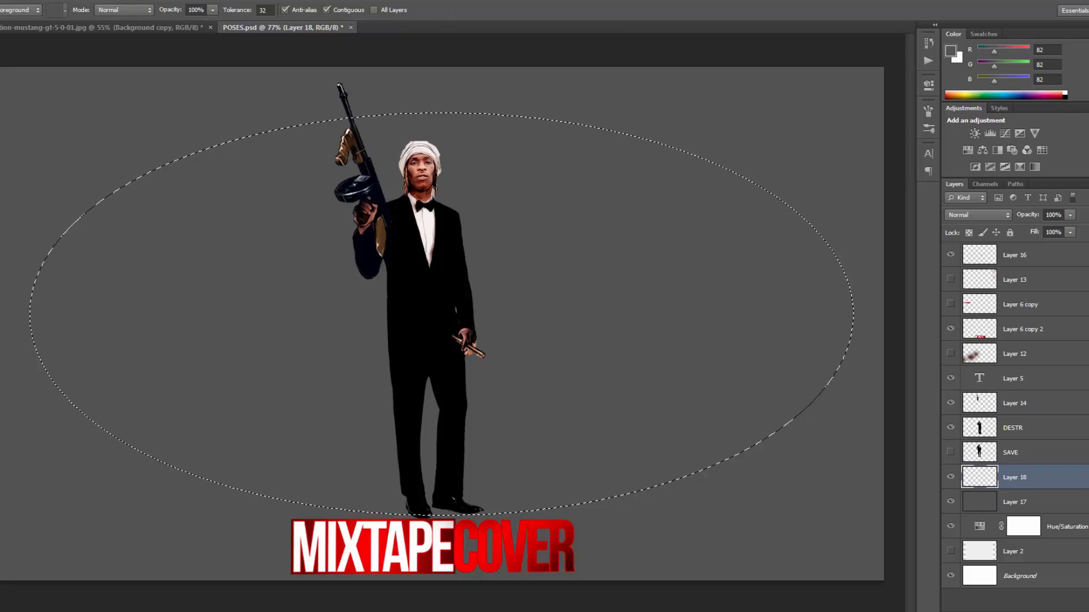
{"action": "left_click", "coordinate": [1, 376]}
{"action": "left_click_drag", "start_coordinate": [737, 252], "coordinate": [723, 222]}
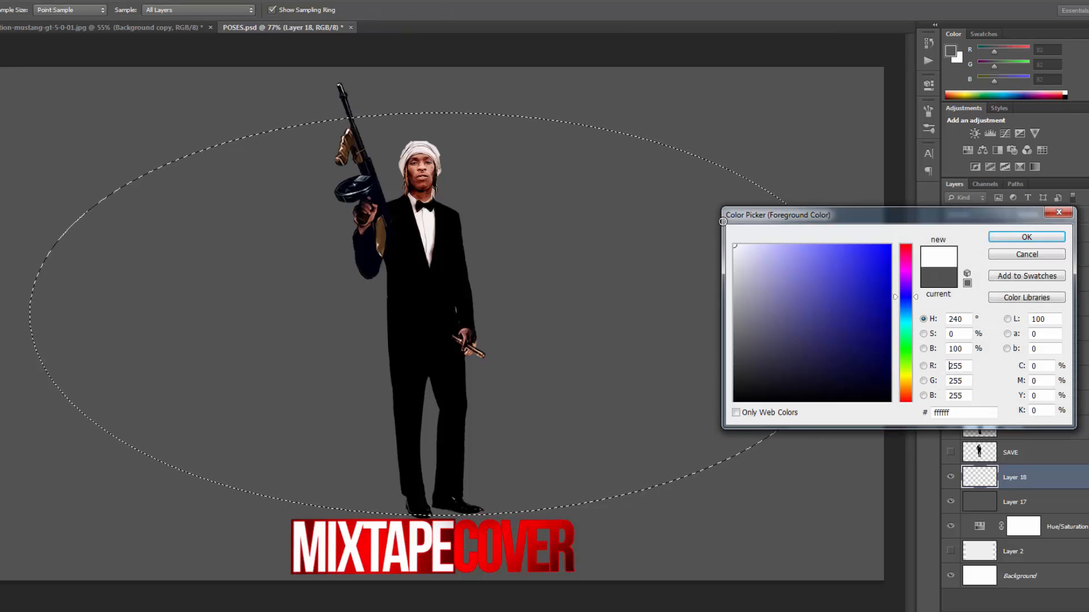
{"action": "left_click", "coordinate": [1026, 237]}
{"action": "left_click", "coordinate": [470, 326]}
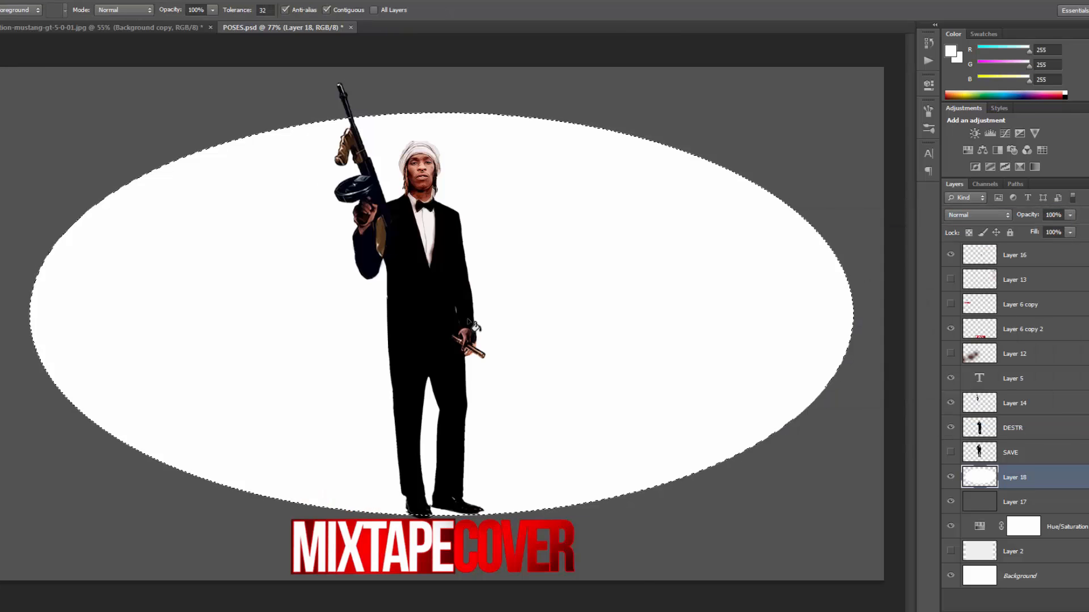
{"action": "left_click", "coordinate": [126, 0]}
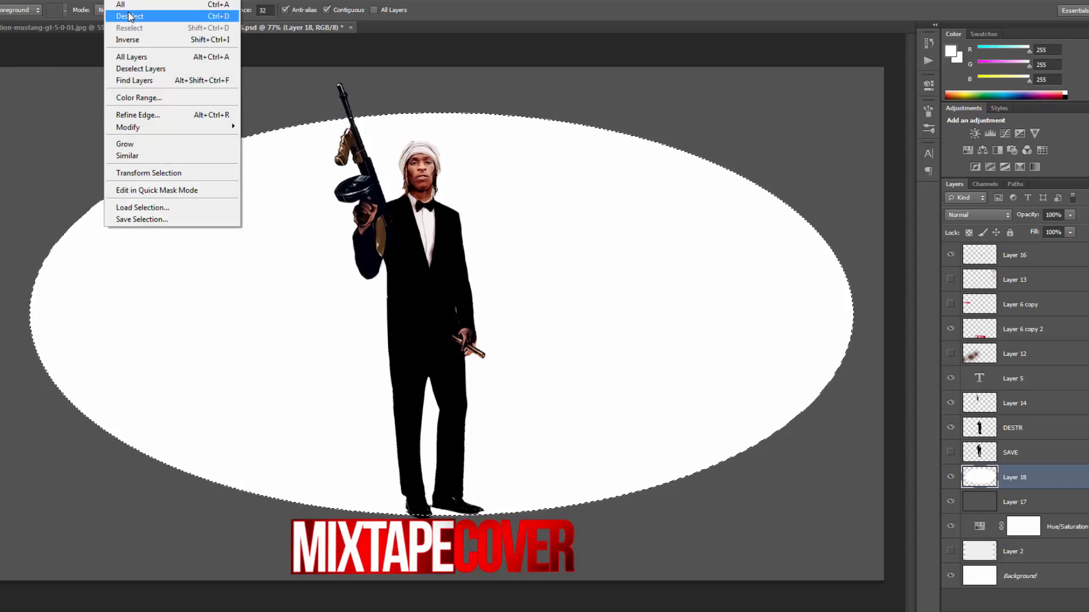
{"action": "left_click", "coordinate": [129, 15]}
- Soften the white ellipse into a background glow with a Gaussian Blur of 154.7 pixels
{"action": "left_click", "coordinate": [126, 0]}
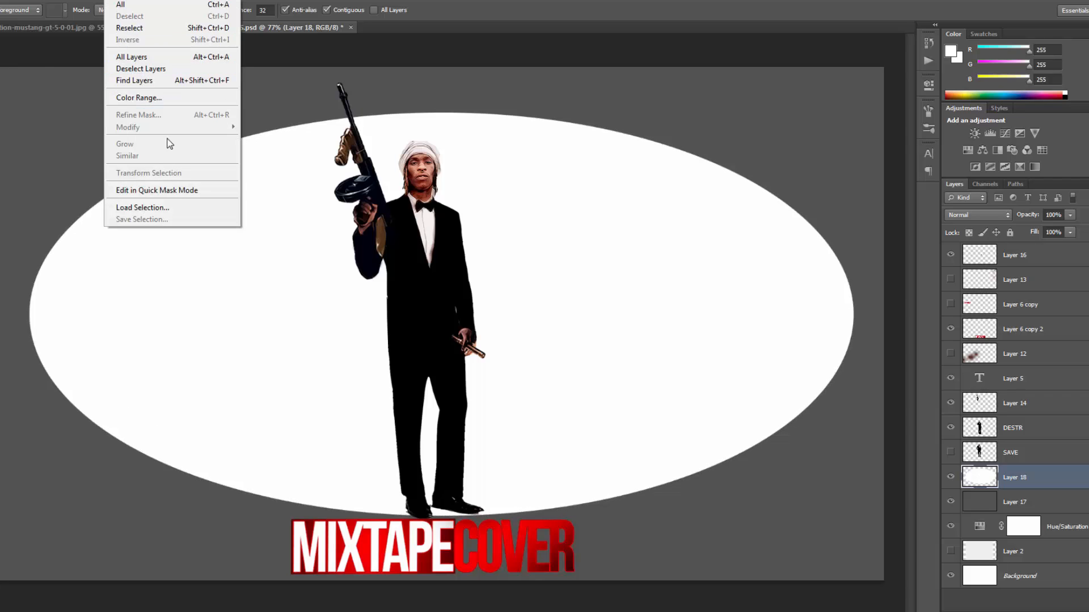
{"action": "left_click", "coordinate": [146, 0]}
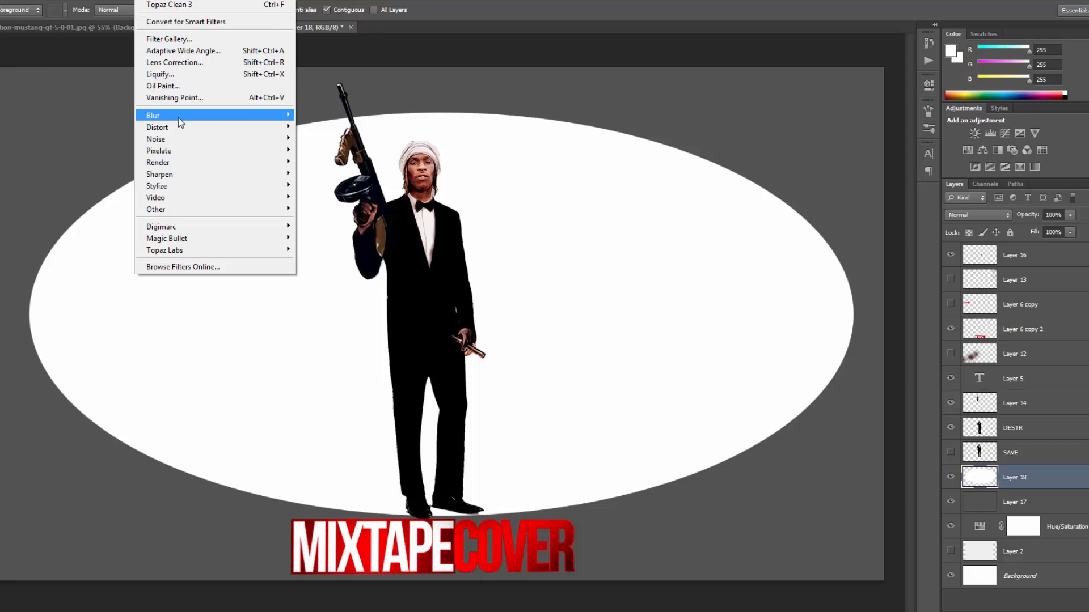
{"action": "mouse_move", "coordinate": [180, 115]}
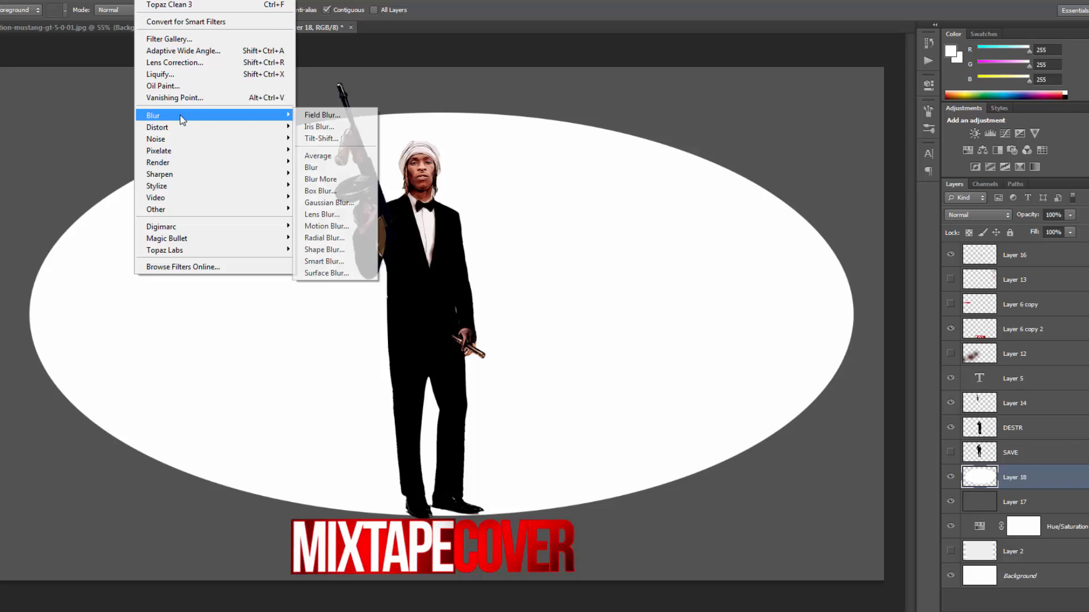
{"action": "left_click", "coordinate": [345, 209]}
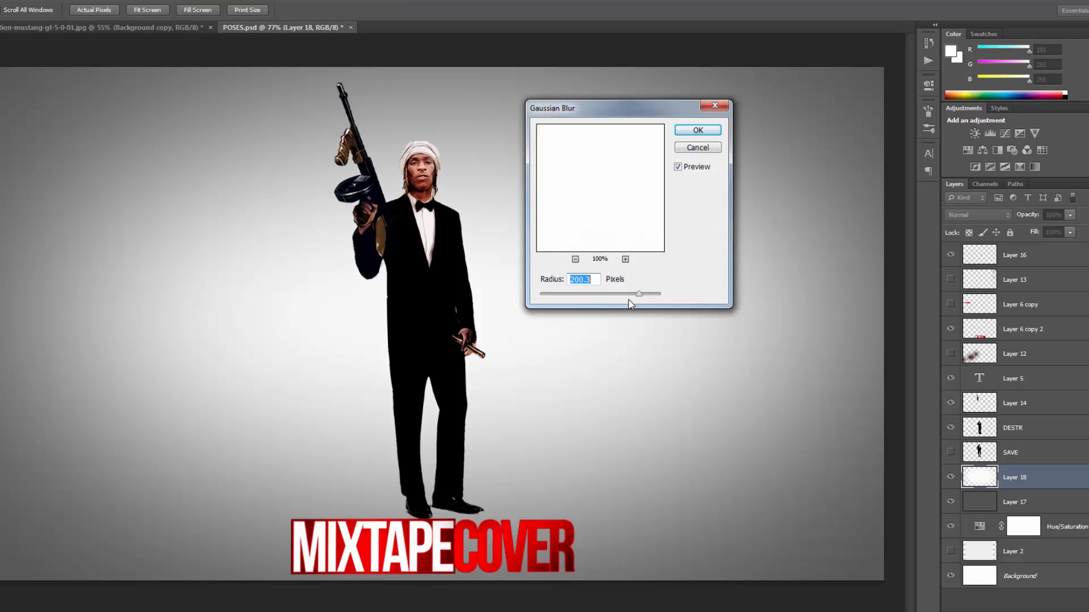
{"action": "left_click_drag", "start_coordinate": [639, 295], "coordinate": [628, 294]}
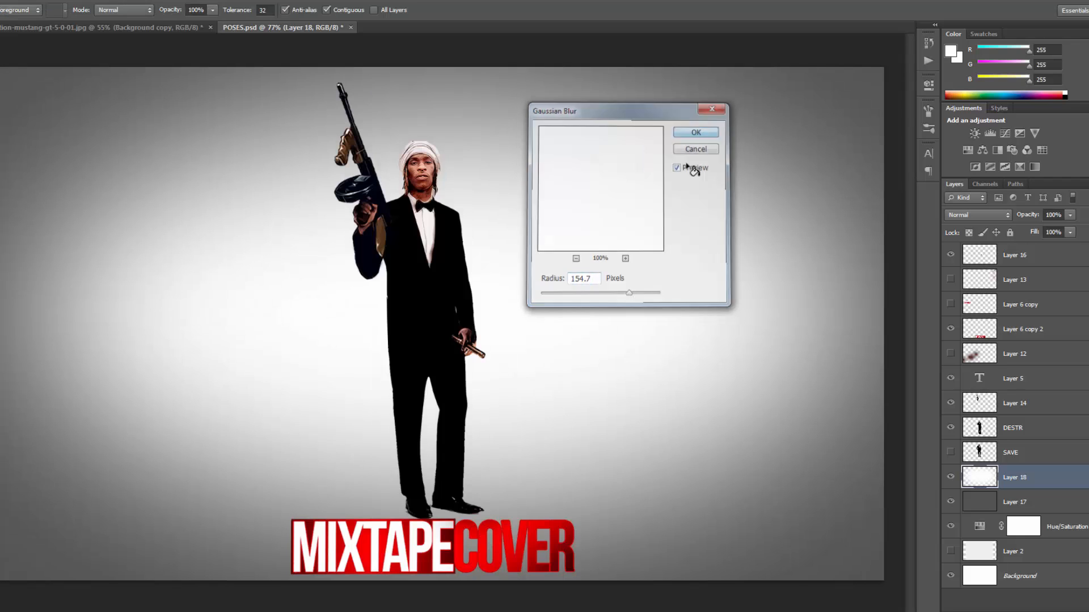
{"action": "key", "text": "Return"}
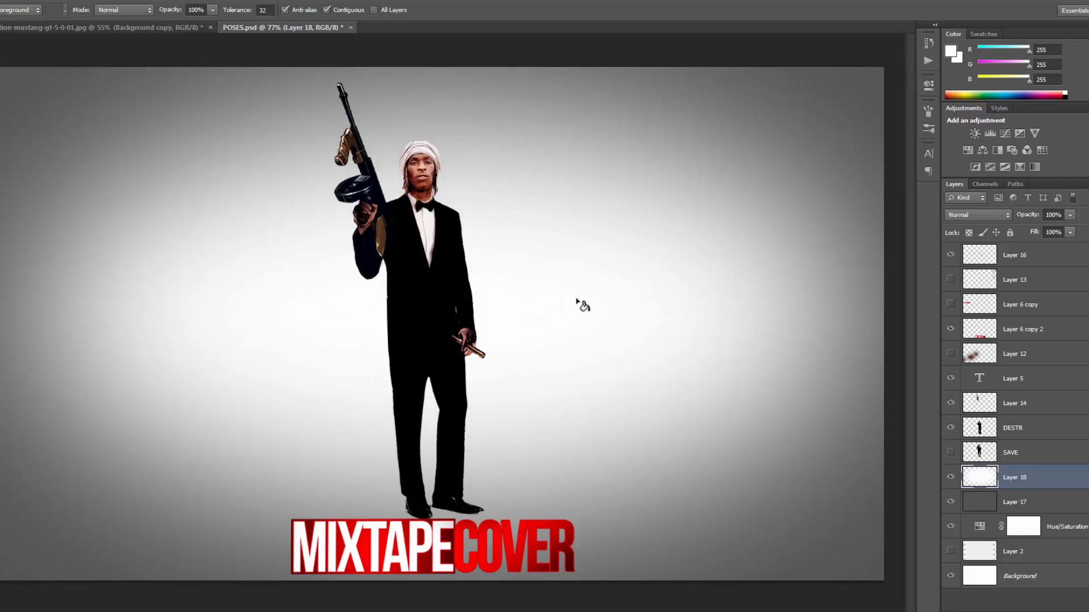
{"action": "key", "text": "ctrl+minus"}
{"action": "key", "text": "ctrl+plus"}
- Give the MIXTAPE COVER title a Multiply drop shadow with 10 px distance, 7 px size and reduced opacity
{"action": "key", "text": "v"}
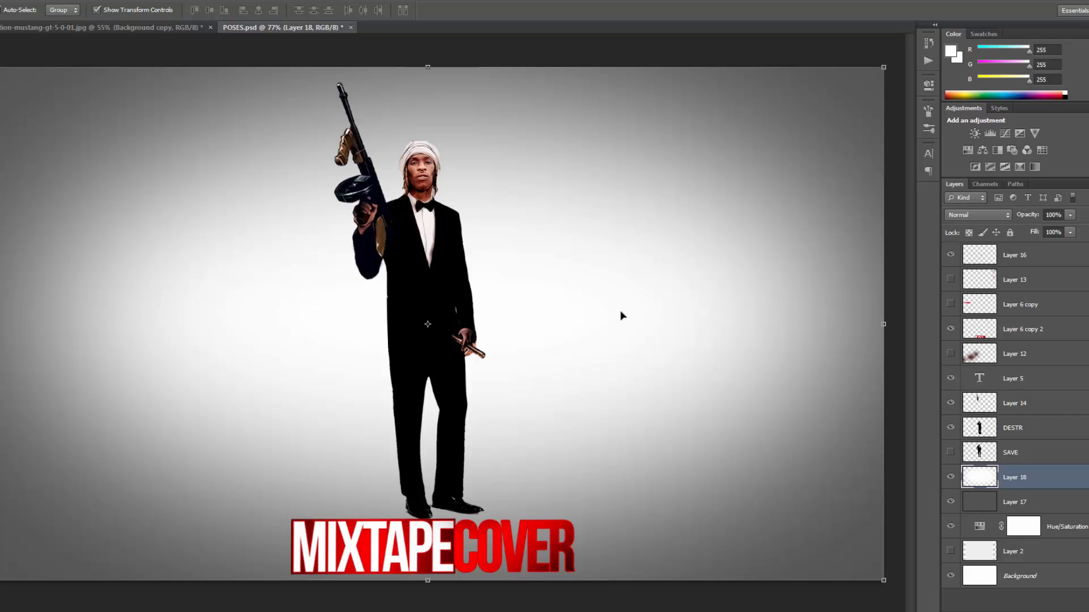
{"action": "left_click", "coordinate": [472, 529]}
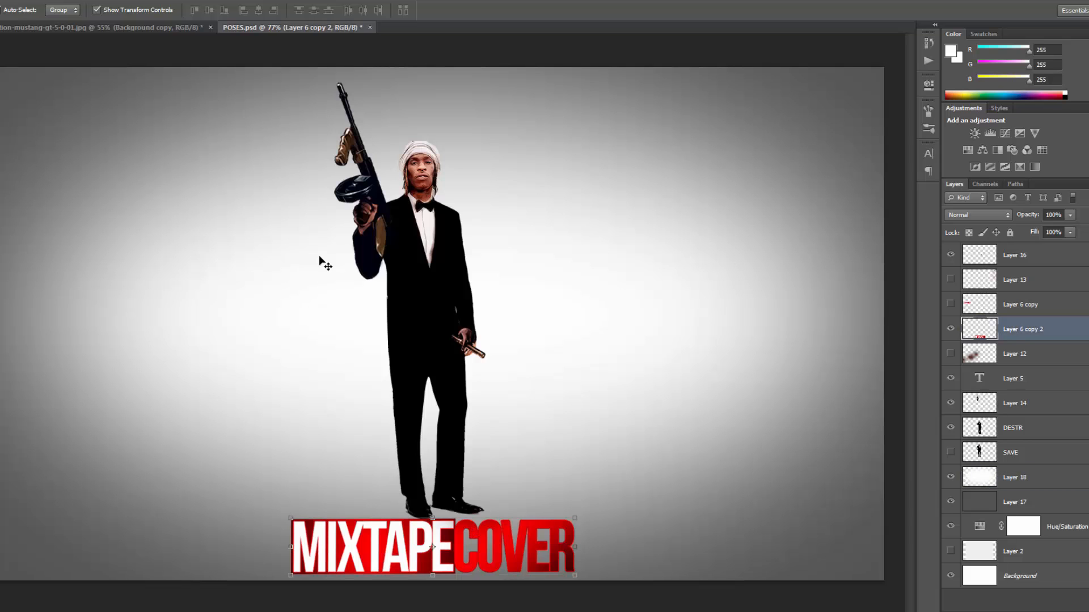
{"action": "left_click", "coordinate": [44, 1]}
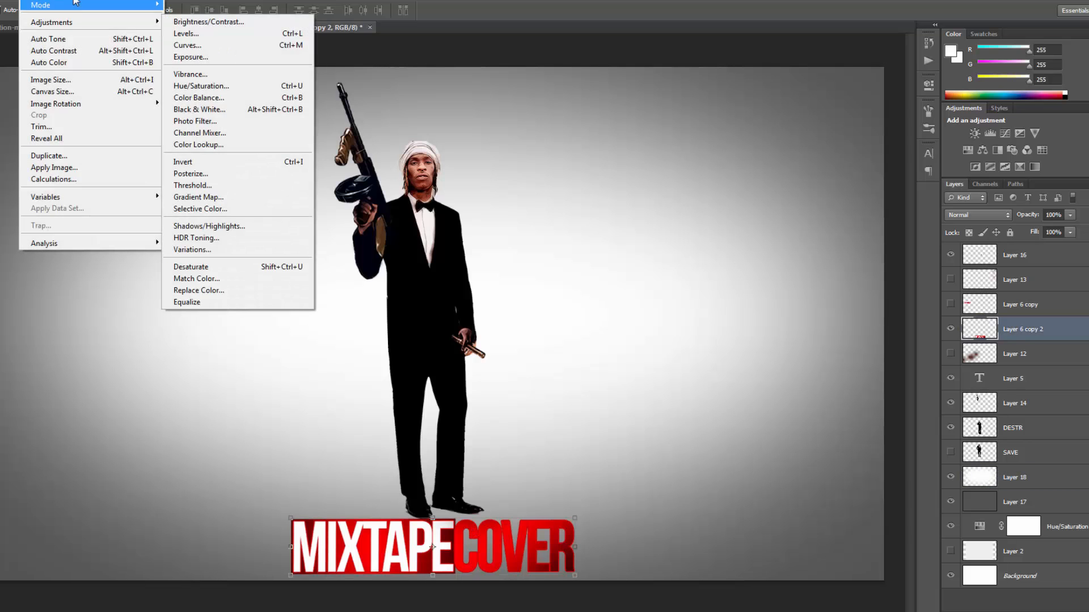
{"action": "mouse_move", "coordinate": [64, 0]}
{"action": "mouse_move", "coordinate": [80, 57]}
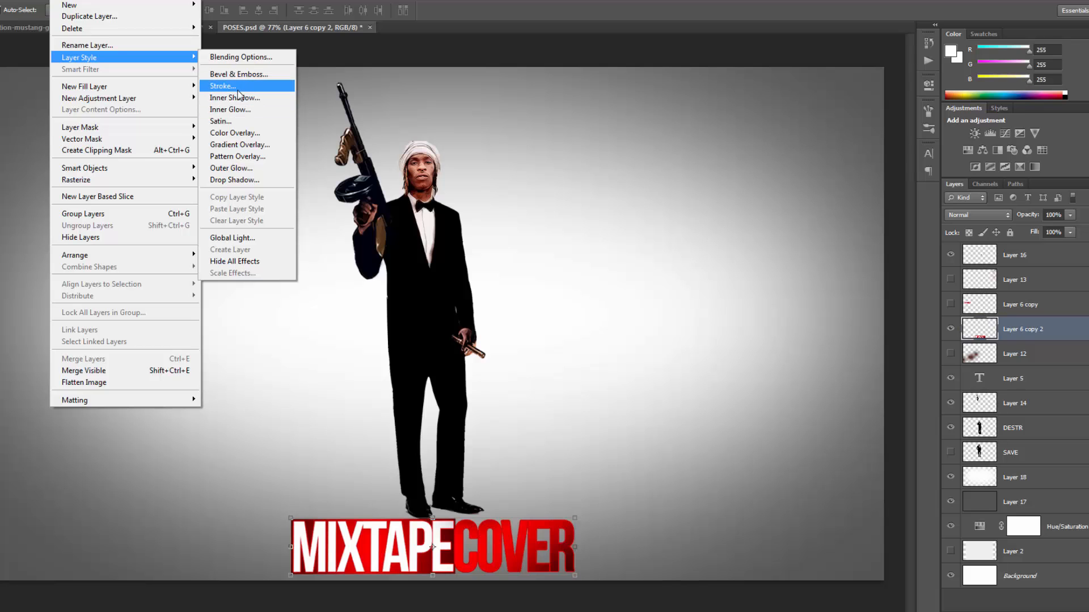
{"action": "left_click", "coordinate": [241, 180]}
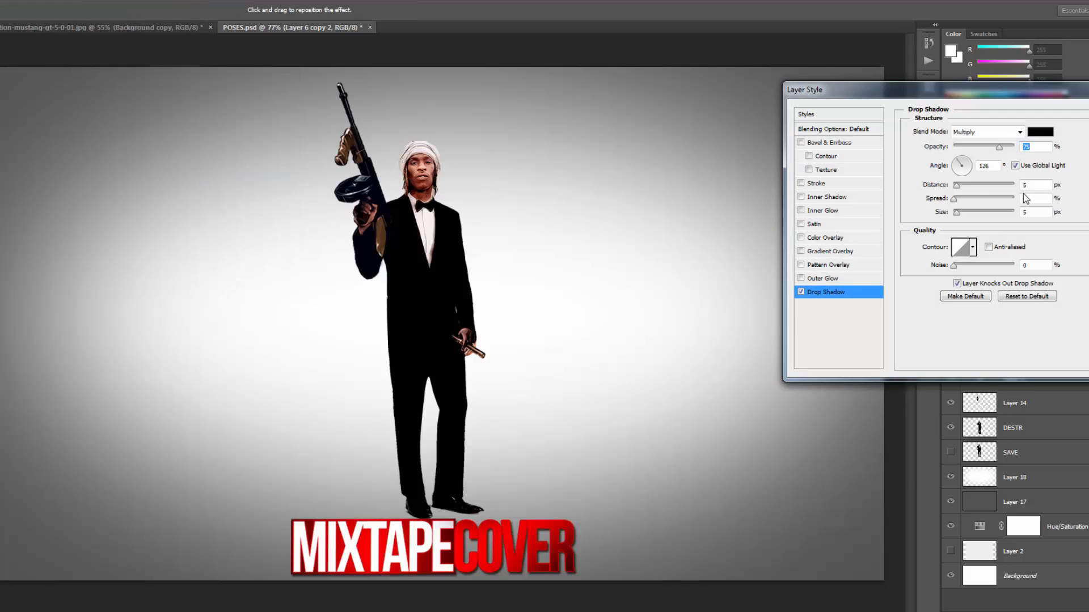
{"action": "left_click", "coordinate": [959, 186]}
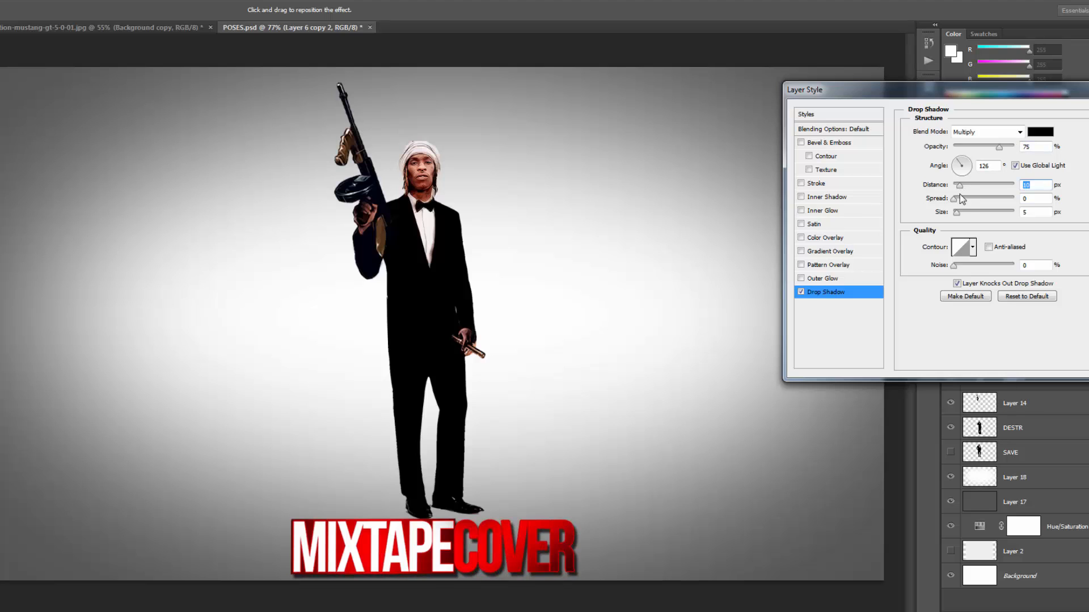
{"action": "left_click_drag", "start_coordinate": [957, 212], "coordinate": [958, 214]}
{"action": "left_click_drag", "start_coordinate": [999, 148], "coordinate": [992, 152]}
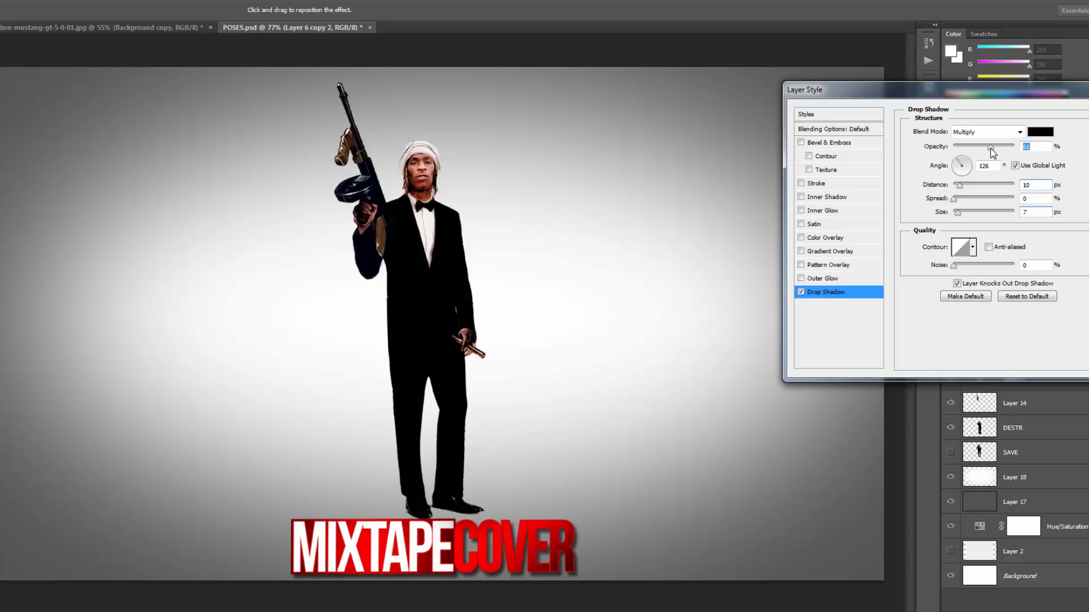
{"action": "left_click_drag", "start_coordinate": [1022, 93], "coordinate": [901, 110]}
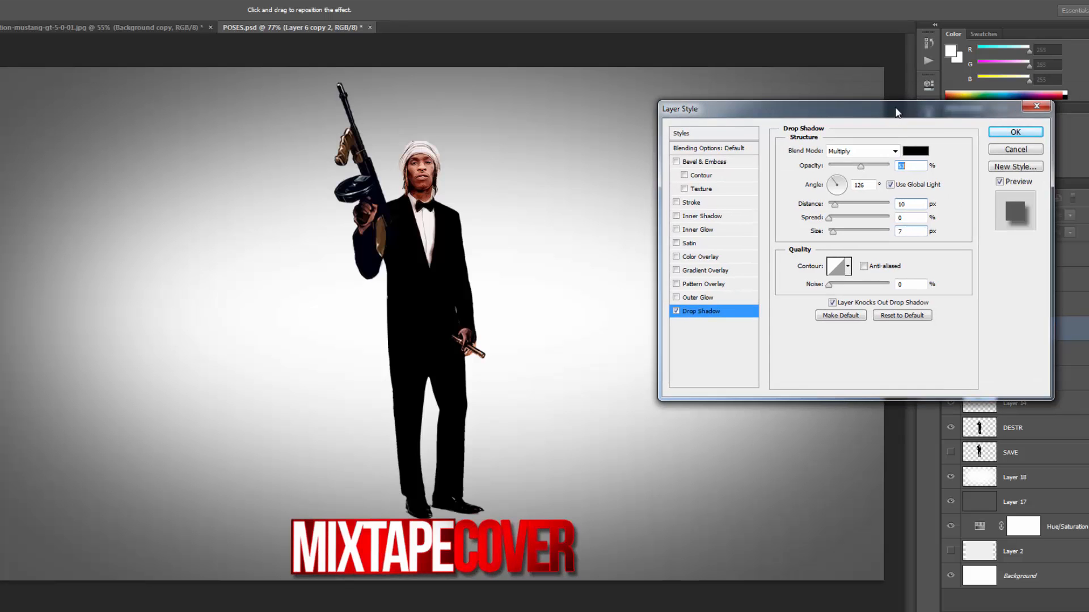
{"action": "left_click", "coordinate": [1016, 135]}
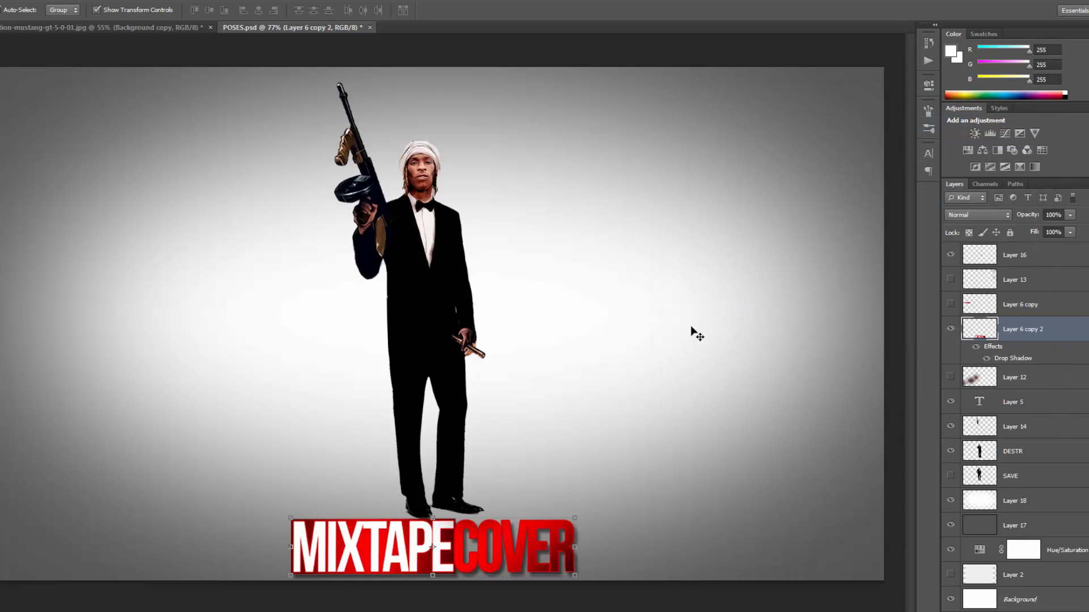
- Merge the gun's Layer 14 down into the DESTR figure layer, keeping the SAVE layer hidden
{"action": "left_click", "coordinate": [1018, 428]}
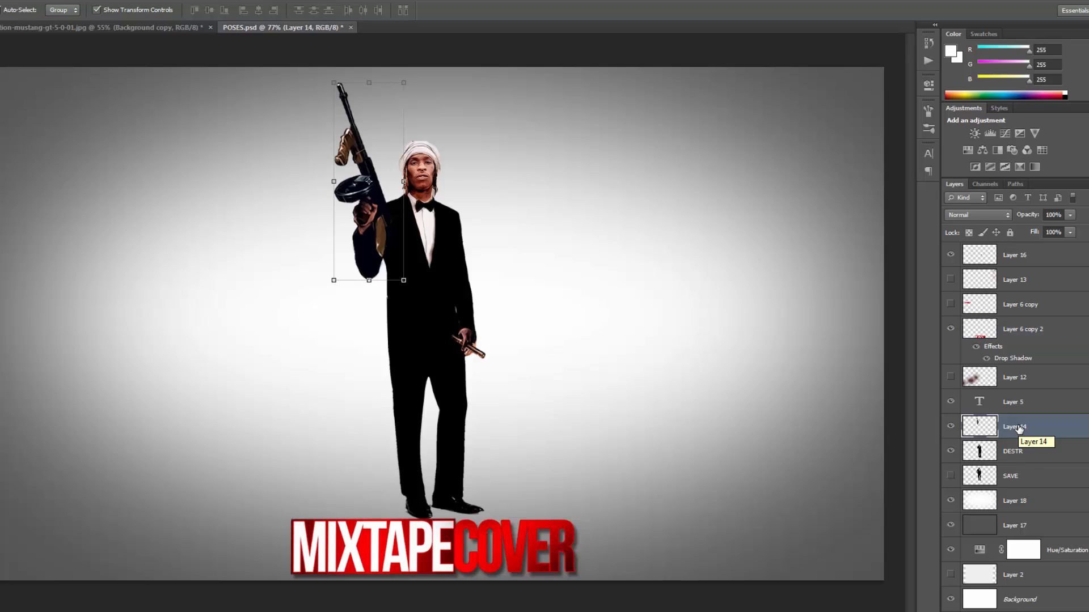
{"action": "key", "text": "ctrl+w"}
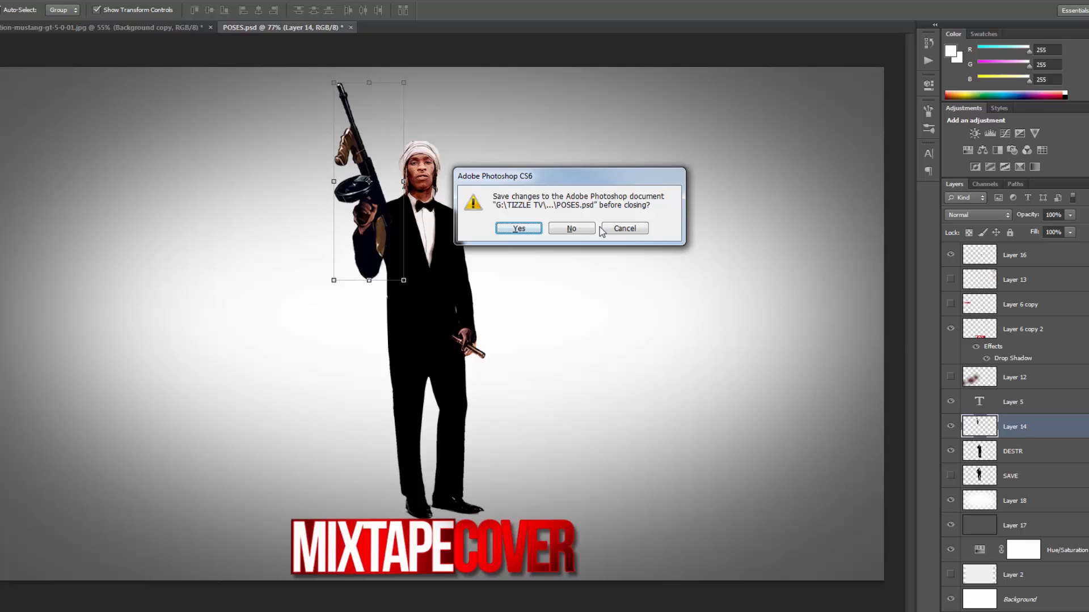
{"action": "left_click", "coordinate": [620, 231]}
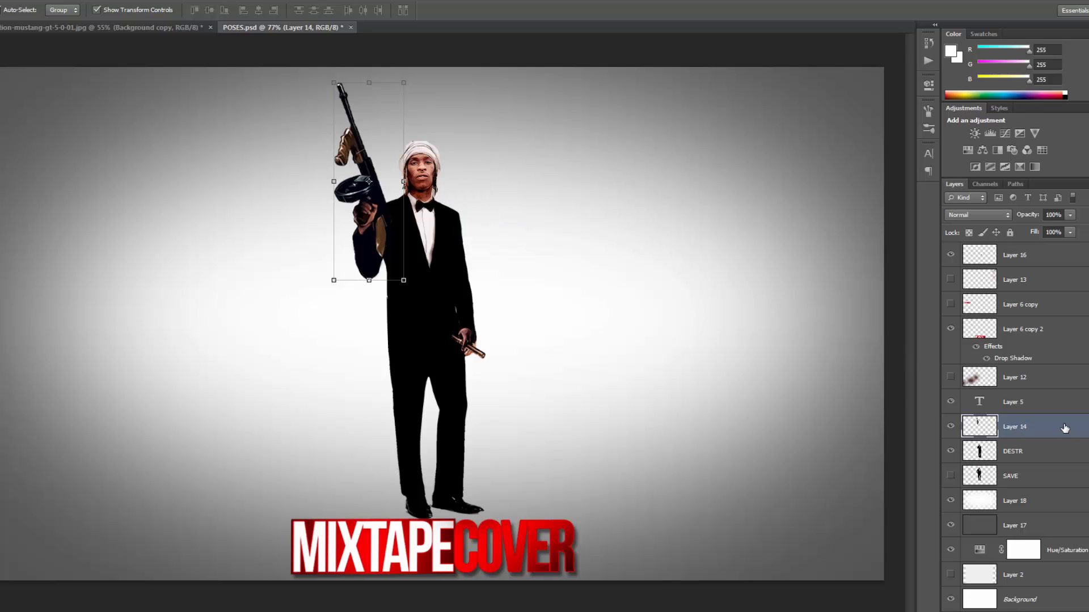
{"action": "key", "text": "ctrl+e"}
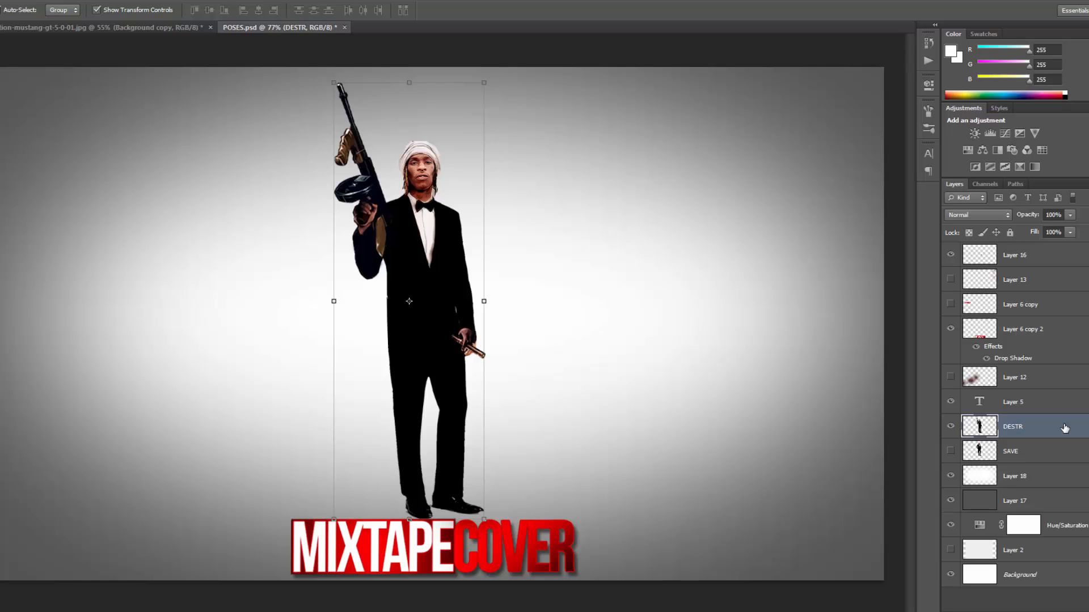
{"action": "left_click", "coordinate": [951, 452]}
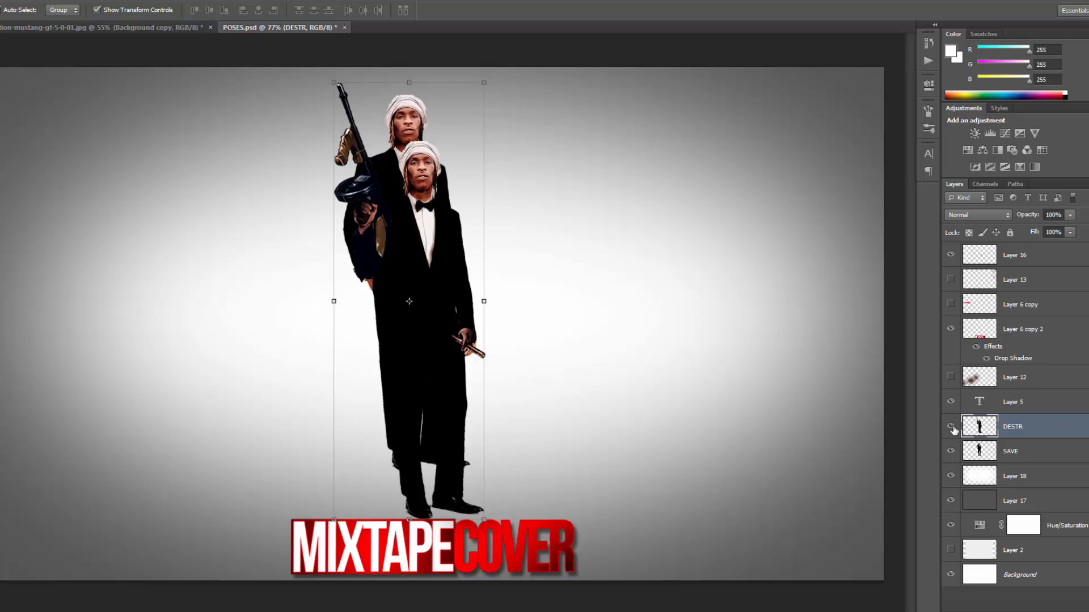
{"action": "left_click", "coordinate": [952, 432]}
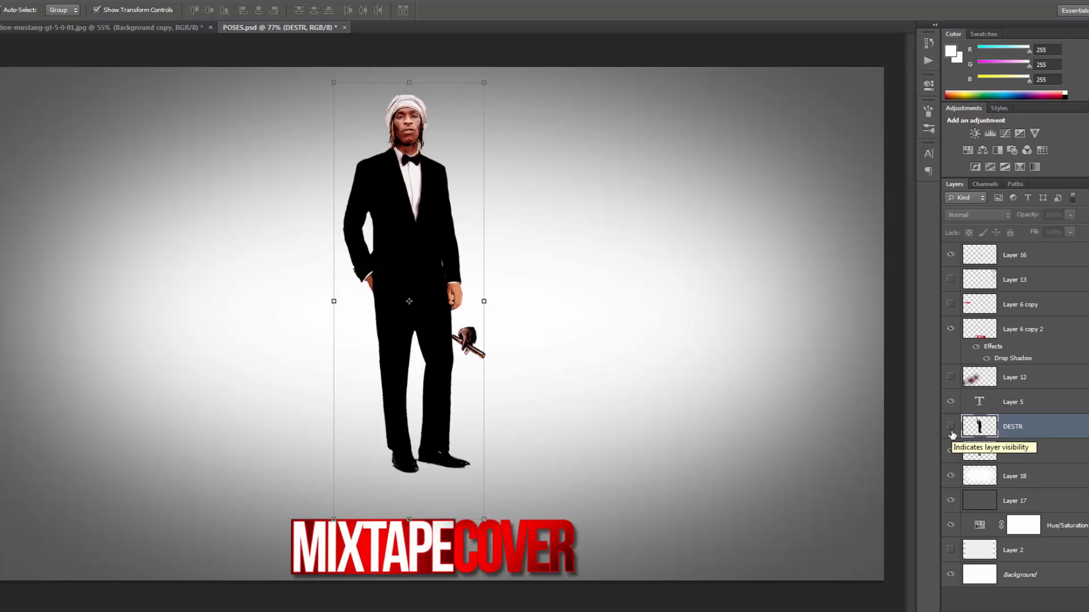
{"action": "left_click", "coordinate": [952, 432]}
{"action": "left_click", "coordinate": [951, 452]}
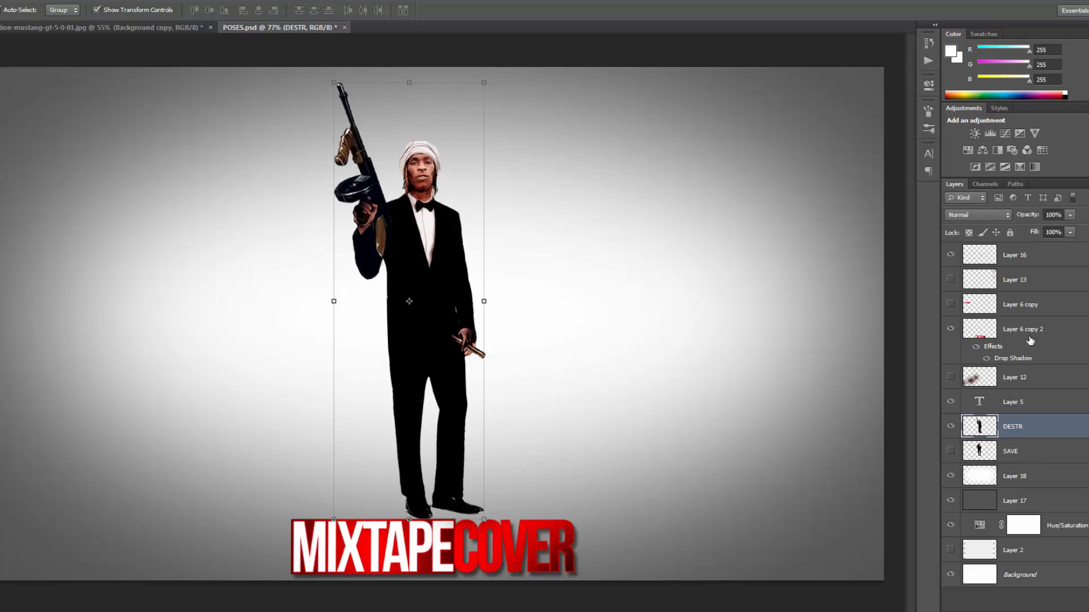
- Move Layer 16 with the cigar hand directly above DESTR and merge it into the figure layer
{"action": "left_click", "coordinate": [951, 255]}
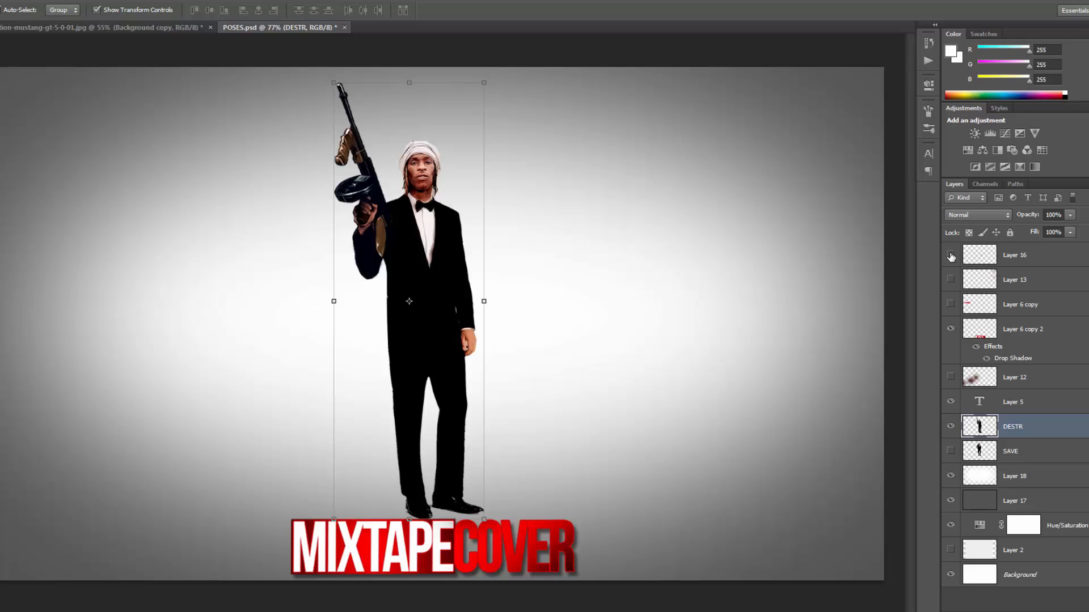
{"action": "left_click", "coordinate": [951, 256]}
{"action": "left_click_drag", "start_coordinate": [1035, 257], "coordinate": [1057, 413]}
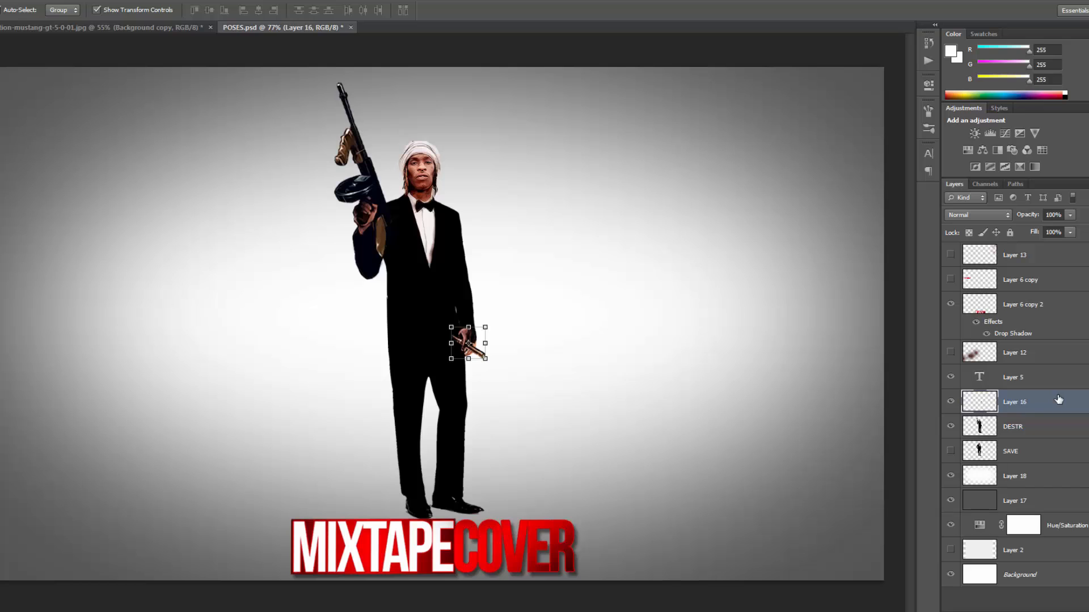
{"action": "key", "text": "ctrl+e"}
{"action": "left_click", "coordinate": [951, 402]}
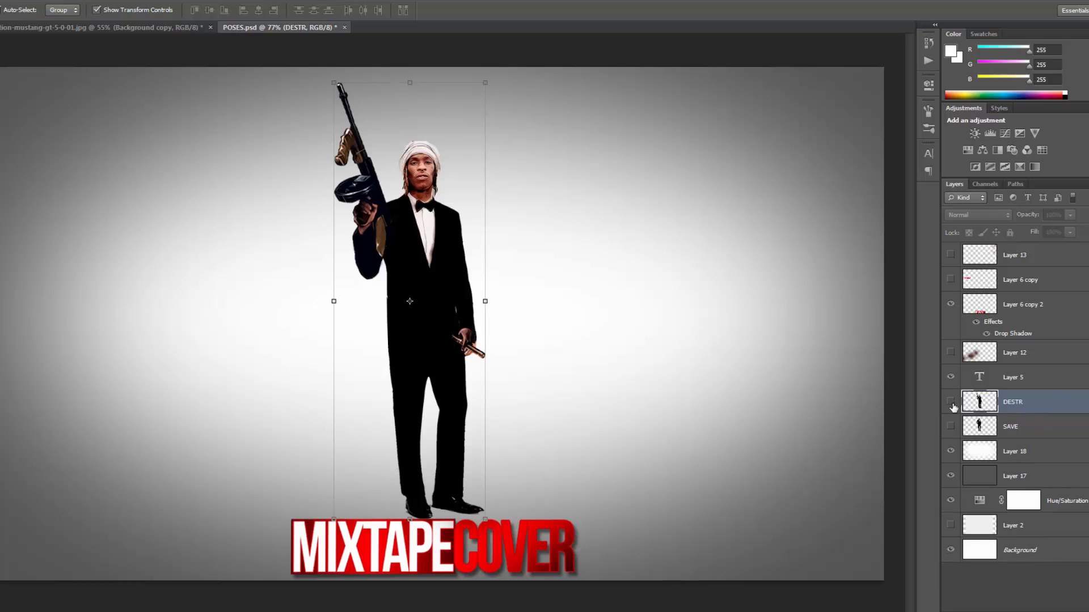
{"action": "left_click", "coordinate": [951, 402]}
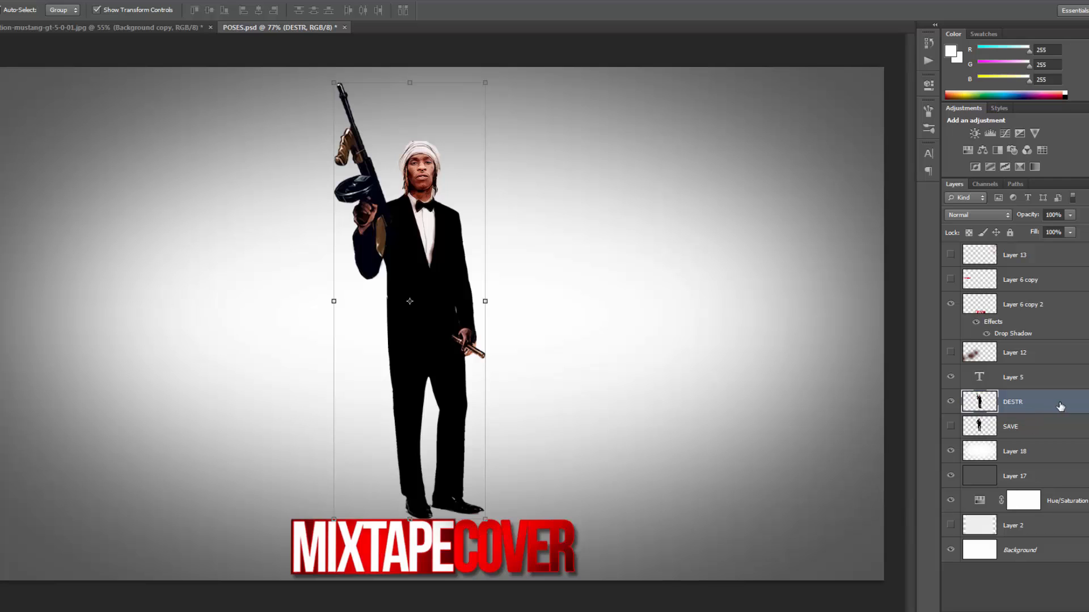
- Duplicate the merged DESTR figure, skew the copy horizontally by -45.06°, and flatten it to 27.53% height from its feet
{"action": "left_click_drag", "start_coordinate": [1060, 406], "coordinate": [1060, 610]}
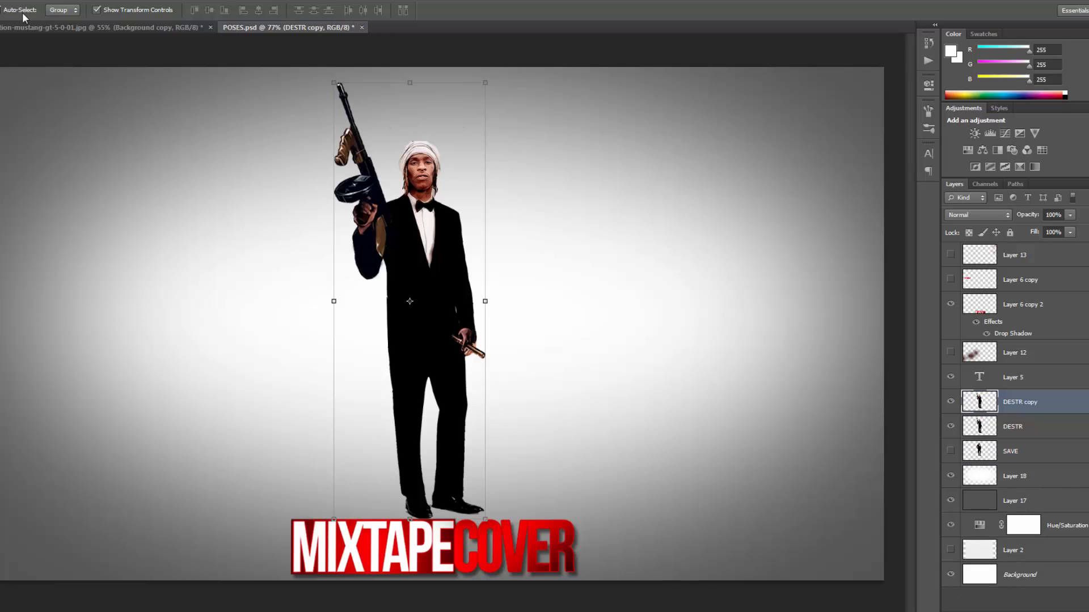
{"action": "left_click", "coordinate": [10, 1]}
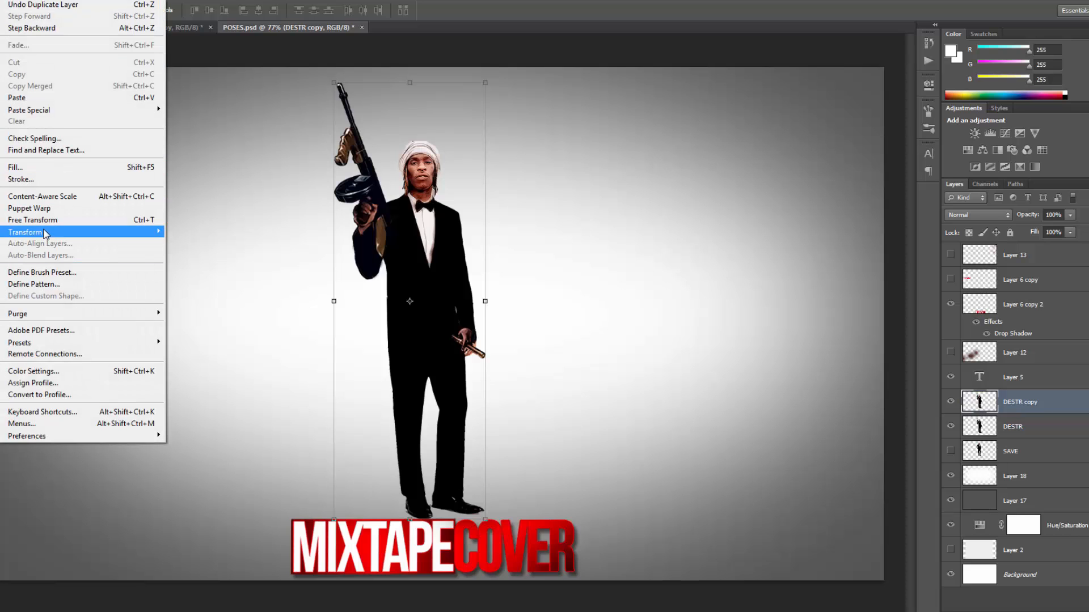
{"action": "mouse_move", "coordinate": [51, 232]}
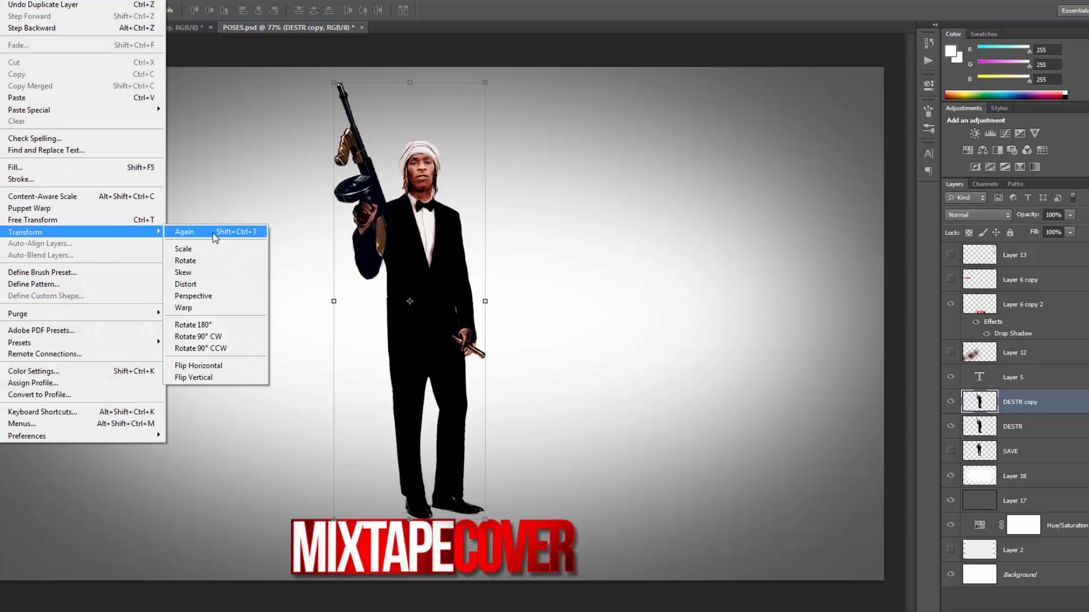
{"action": "left_click", "coordinate": [213, 273]}
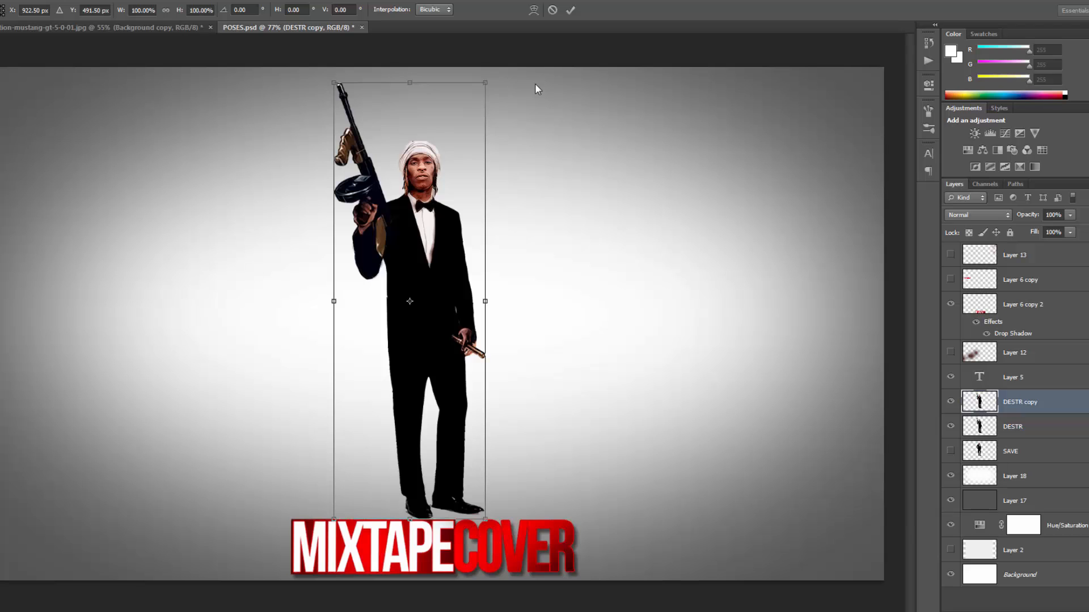
{"action": "left_click_drag", "start_coordinate": [410, 84], "coordinate": [587, 420]}
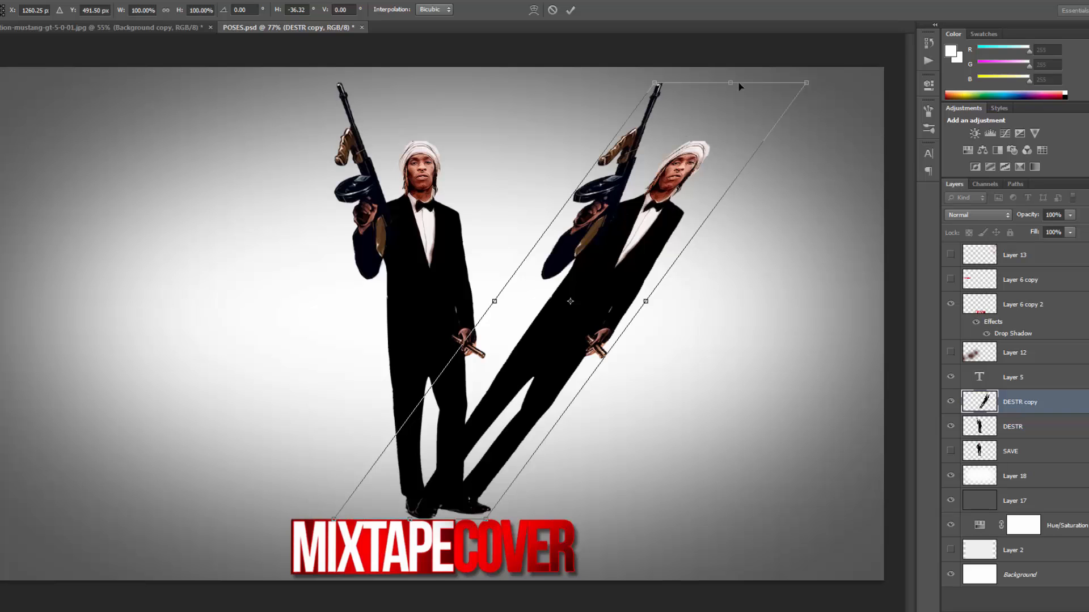
{"action": "left_click_drag", "start_coordinate": [732, 88], "coordinate": [847, 156]}
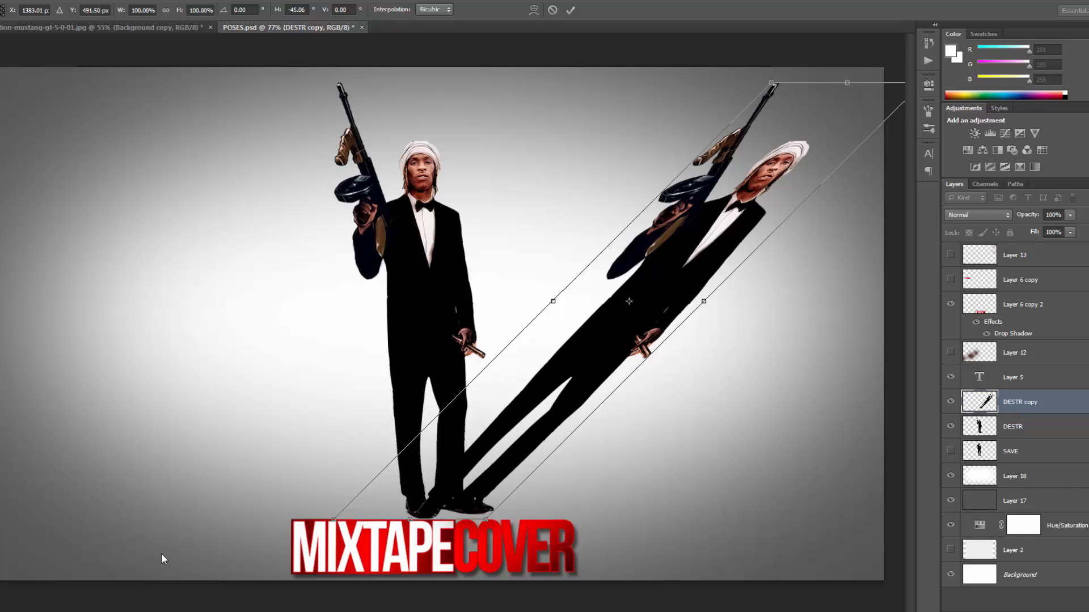
{"action": "key", "text": "Return"}
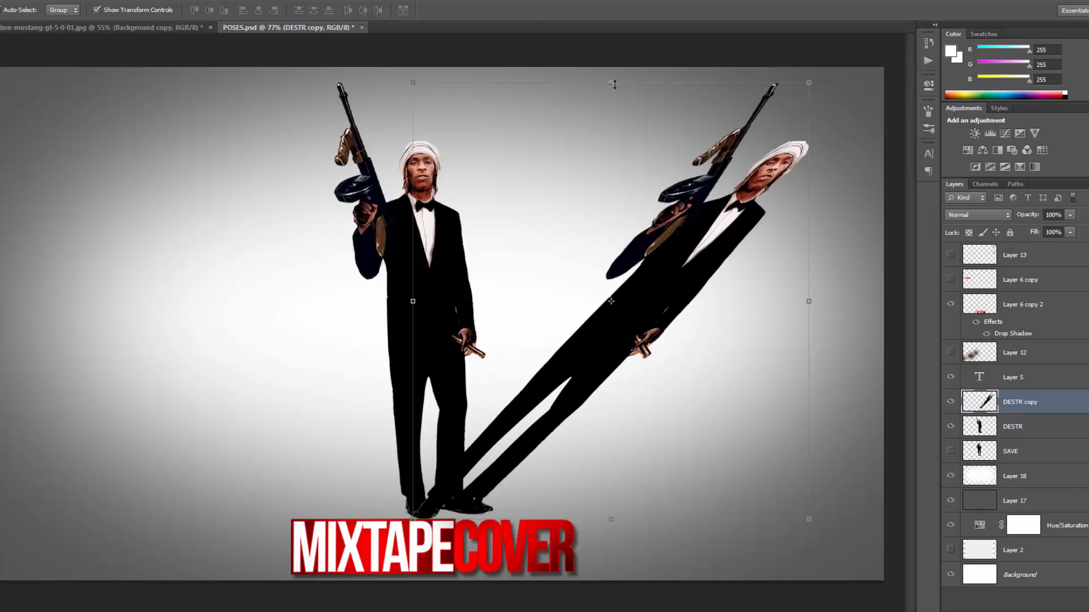
{"action": "left_click_drag", "start_coordinate": [614, 84], "coordinate": [562, 401]}
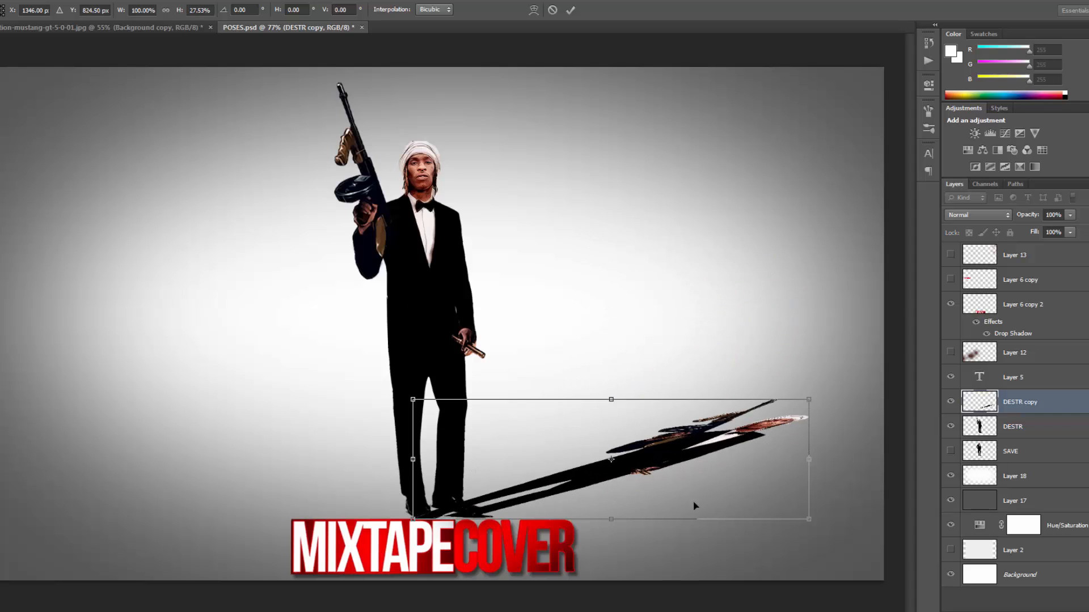
{"action": "key", "text": "Return"}
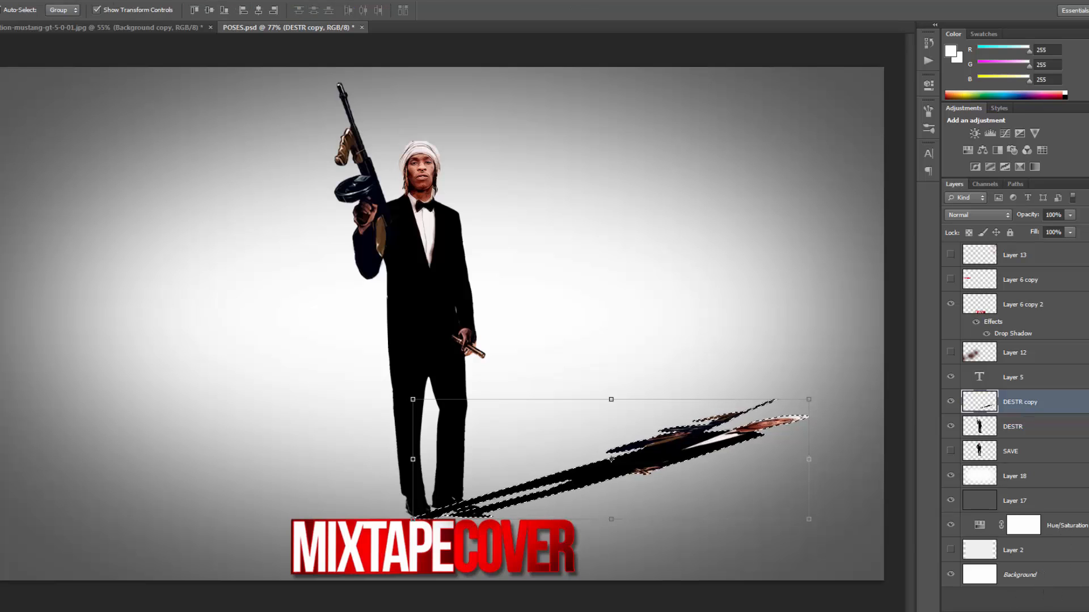
- Fill the flattened copy's outline with black on a new layer, hide the DESTR copy and deselect
{"action": "key", "text": "ctrl+shift+alt+n"}
{"action": "key", "text": "g"}
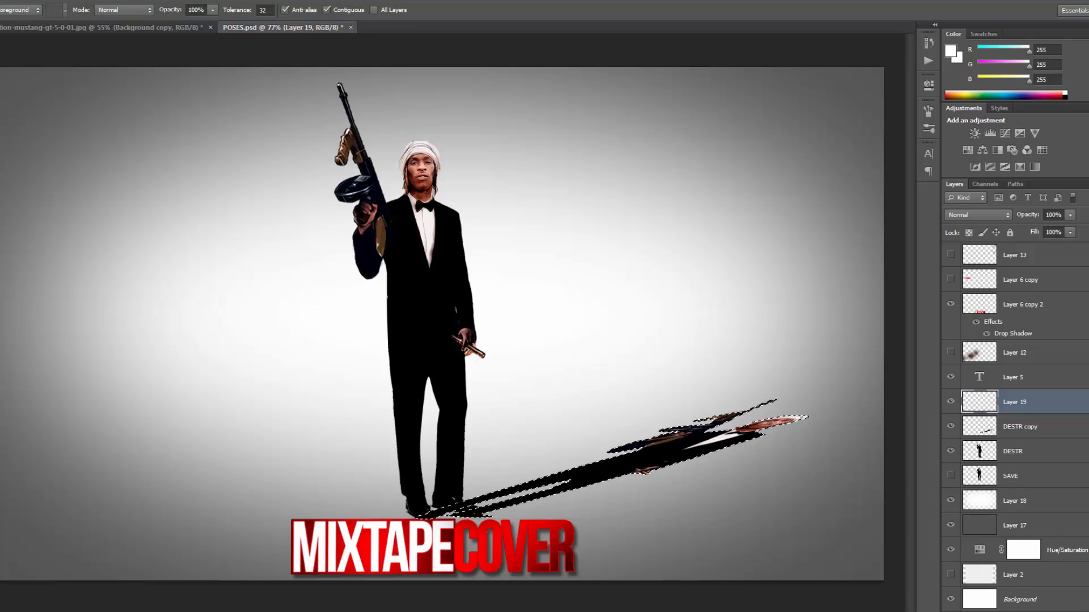
{"action": "left_click", "coordinate": [1, 400]}
{"action": "left_click_drag", "start_coordinate": [773, 306], "coordinate": [719, 452]}
{"action": "left_click", "coordinate": [1018, 238]}
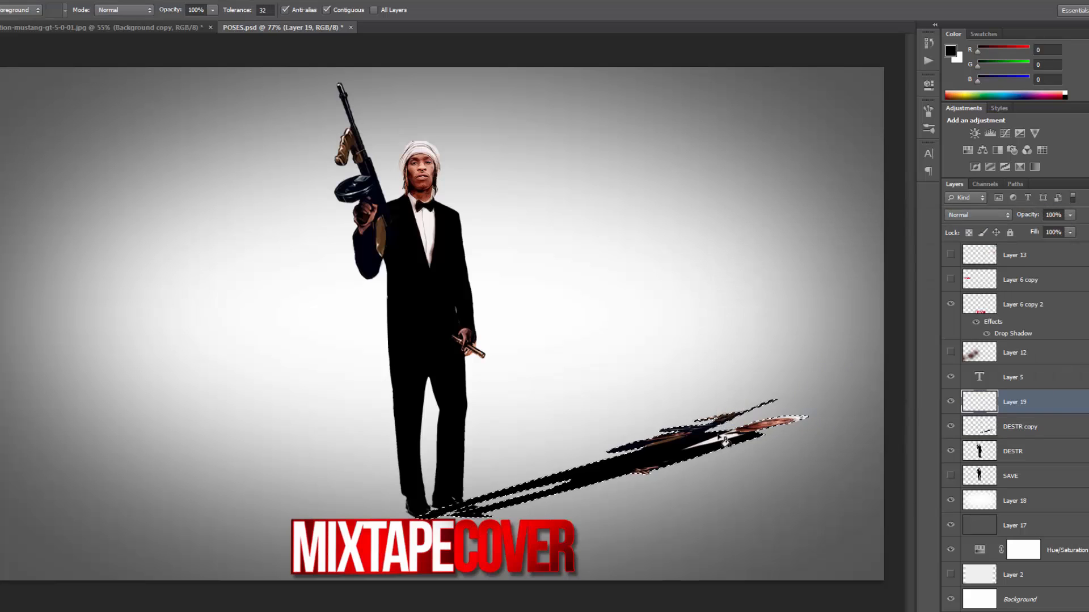
{"action": "left_click", "coordinate": [719, 452]}
{"action": "left_click", "coordinate": [950, 426]}
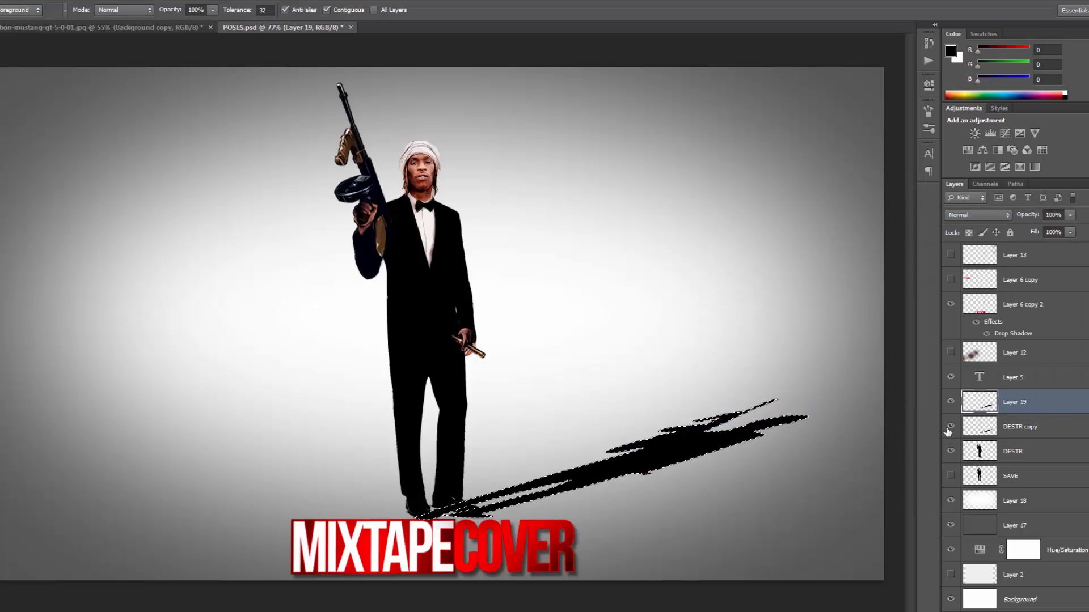
{"action": "left_click", "coordinate": [116, 1]}
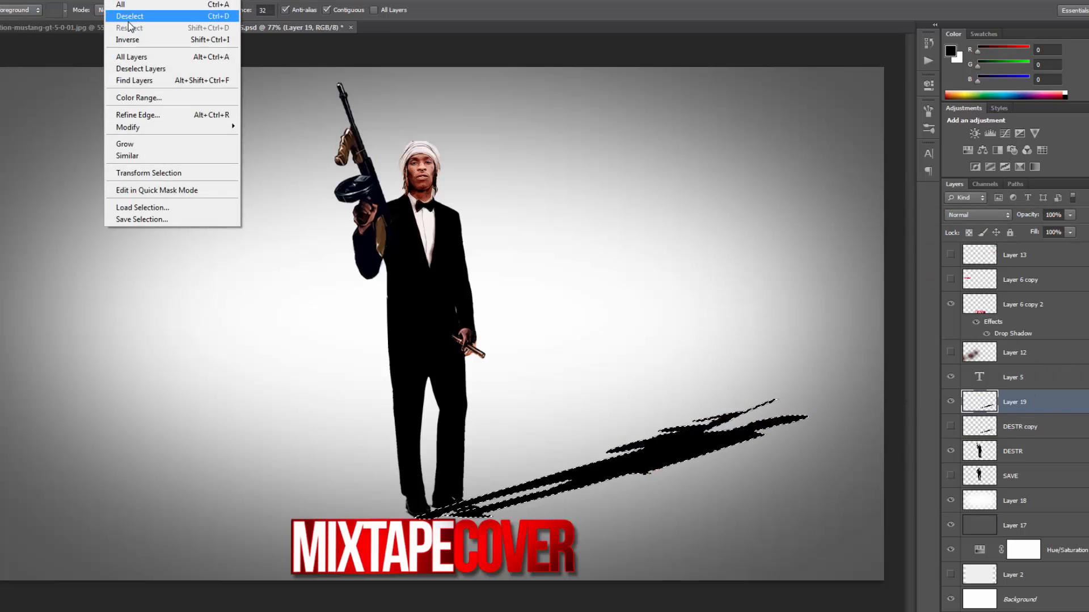
{"action": "left_click", "coordinate": [130, 17]}
- Soften the black cast shadow with a Gaussian Blur of 6.4 pixels
{"action": "left_click", "coordinate": [143, 1]}
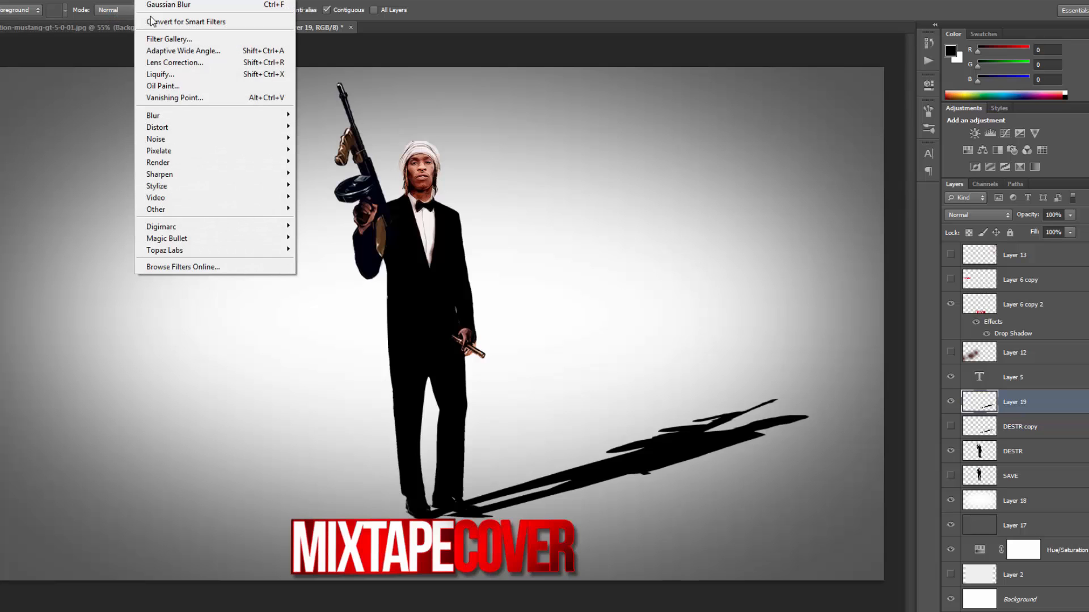
{"action": "mouse_move", "coordinate": [278, 116]}
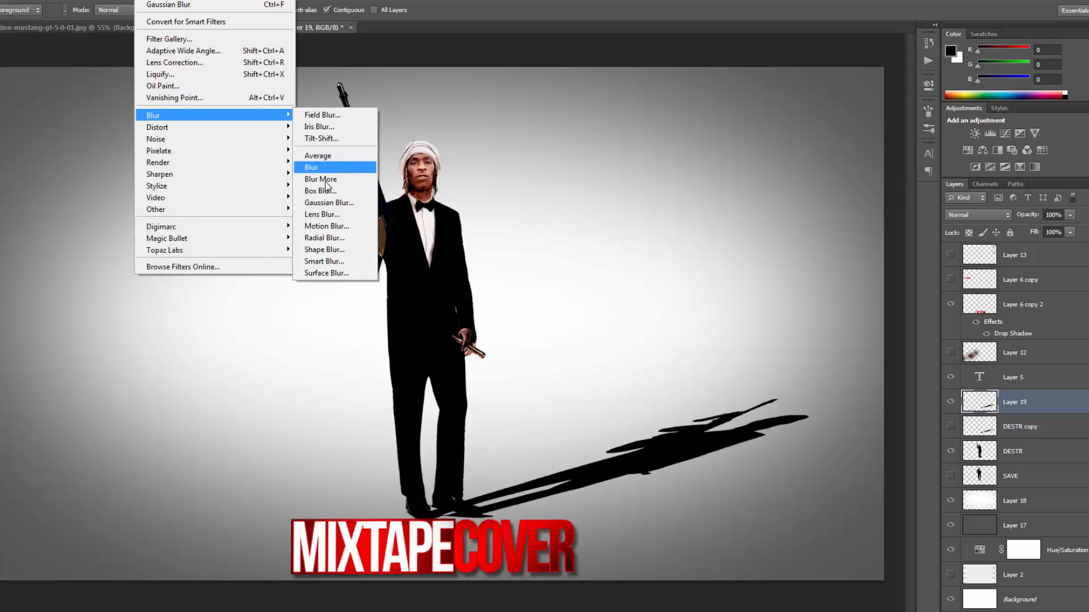
{"action": "left_click", "coordinate": [343, 205]}
{"action": "left_click_drag", "start_coordinate": [570, 295], "coordinate": [576, 297]}
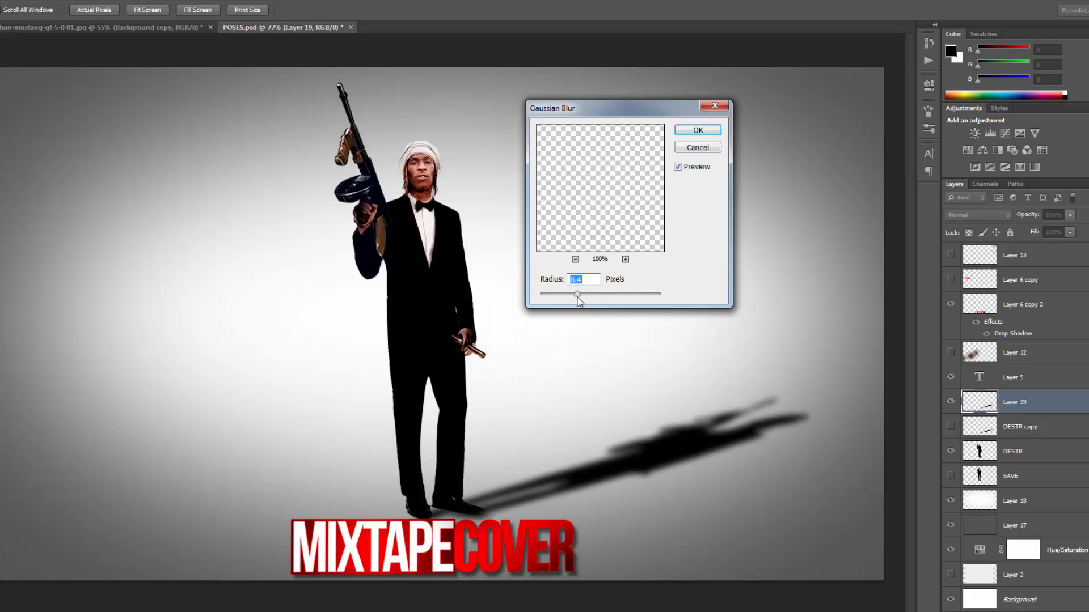
{"action": "left_click", "coordinate": [701, 132]}
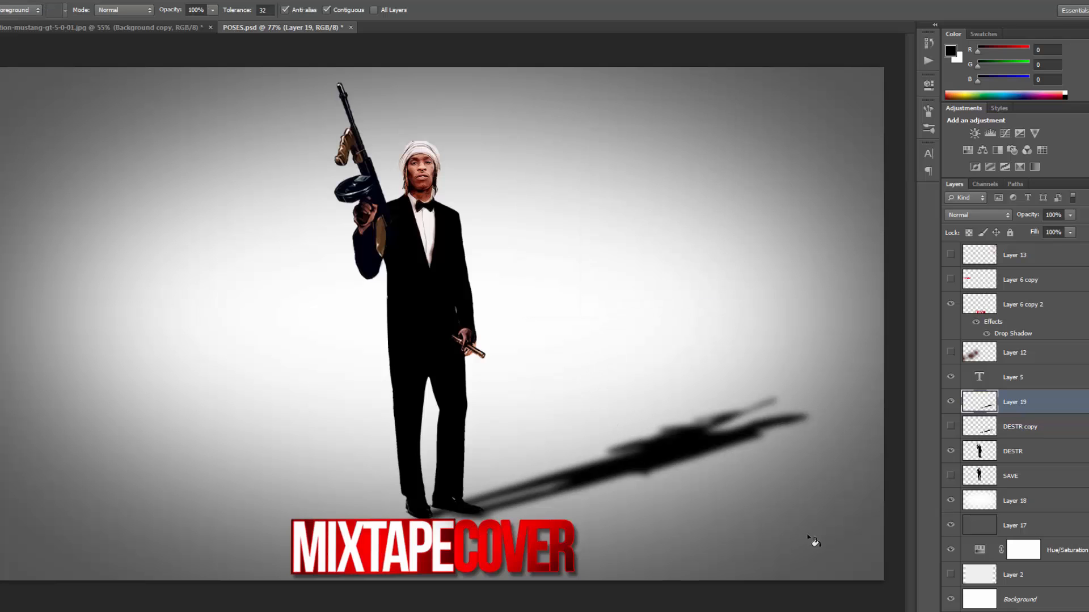
- Delete the hidden DESTR copy layer and check the whole composition with its cast shadow
{"action": "left_click", "coordinate": [1051, 427]}
{"action": "key", "text": "Delete"}
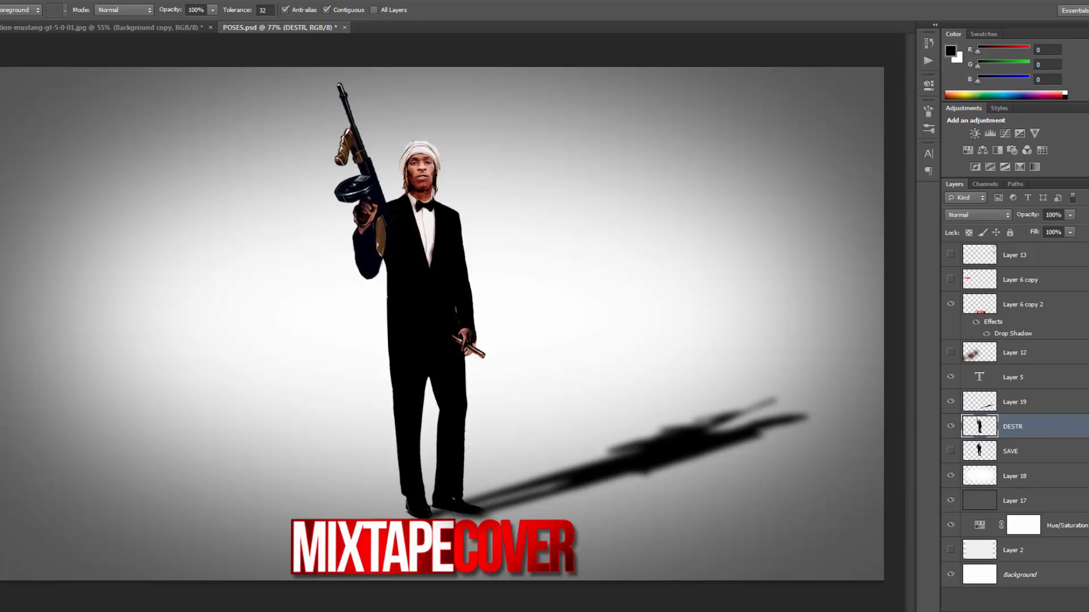
{"action": "key", "text": "v"}
{"action": "key", "text": "ctrl+minus"}
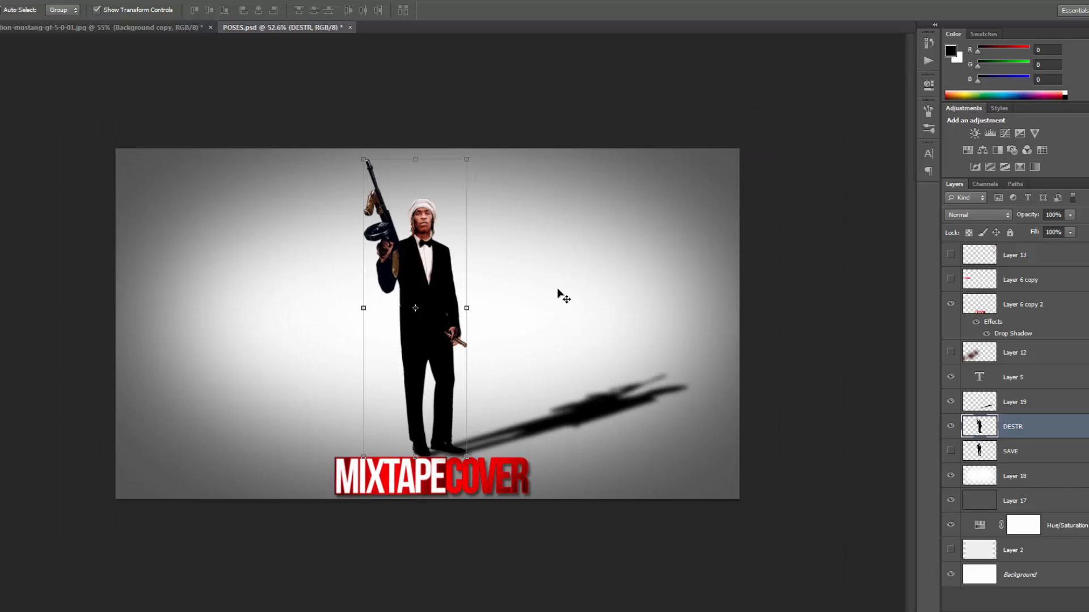
{"action": "key", "text": "ctrl+plus"}
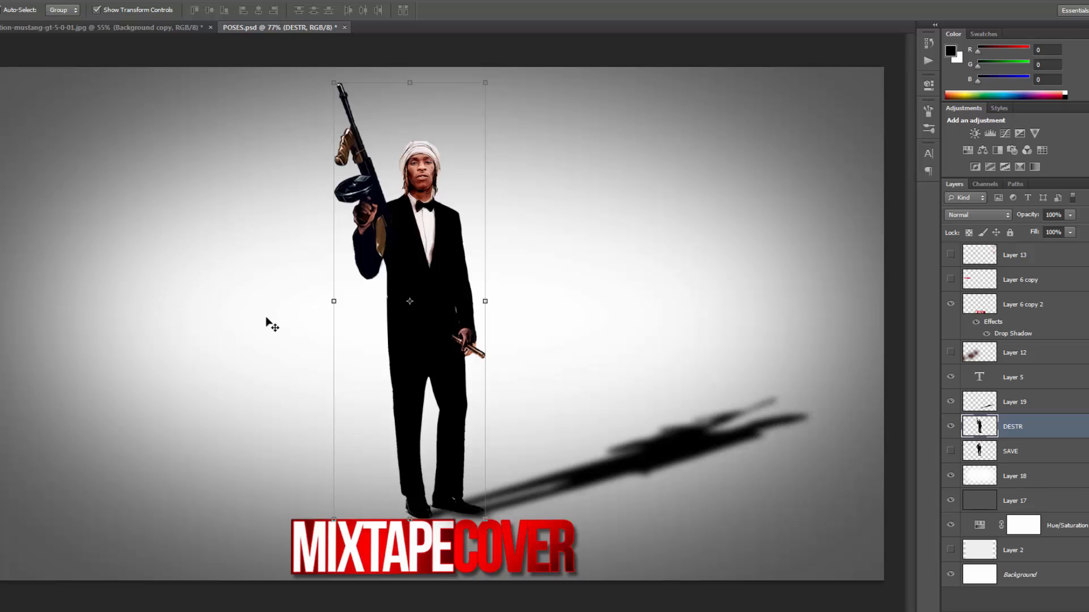
- Open the Car-psd60052 file from the PSD Ref material folder
{"action": "left_click", "coordinate": [3, 1]}
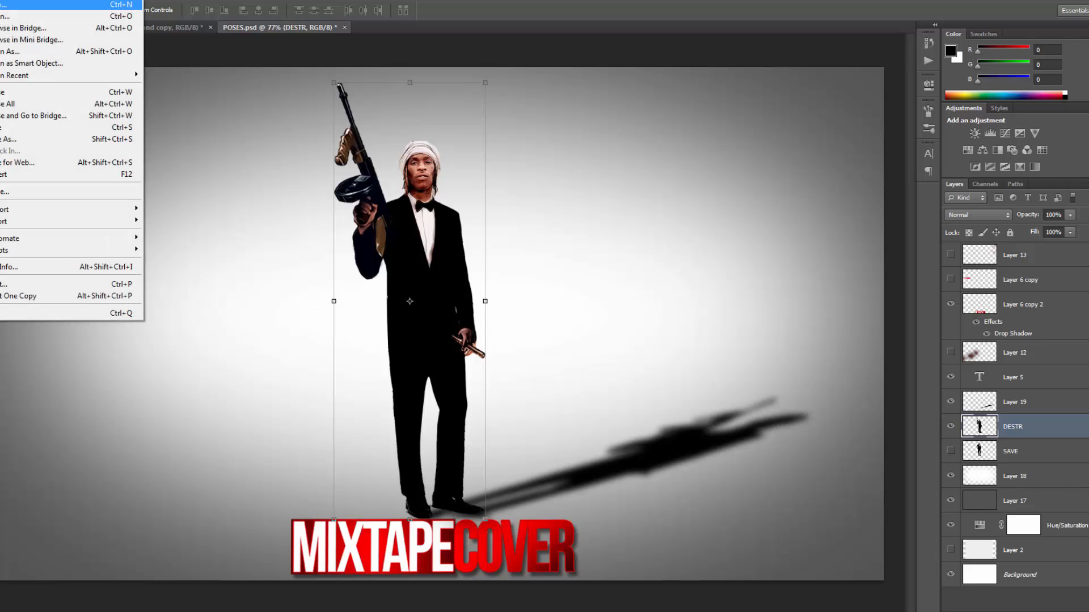
{"action": "left_click", "coordinate": [57, 16]}
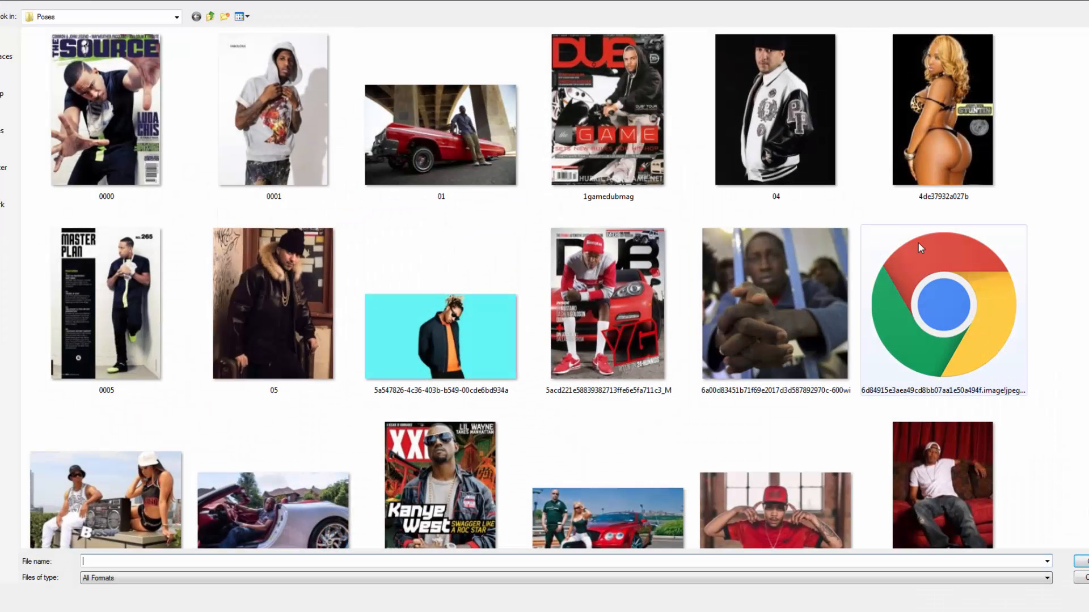
{"action": "left_click", "coordinate": [209, 16]}
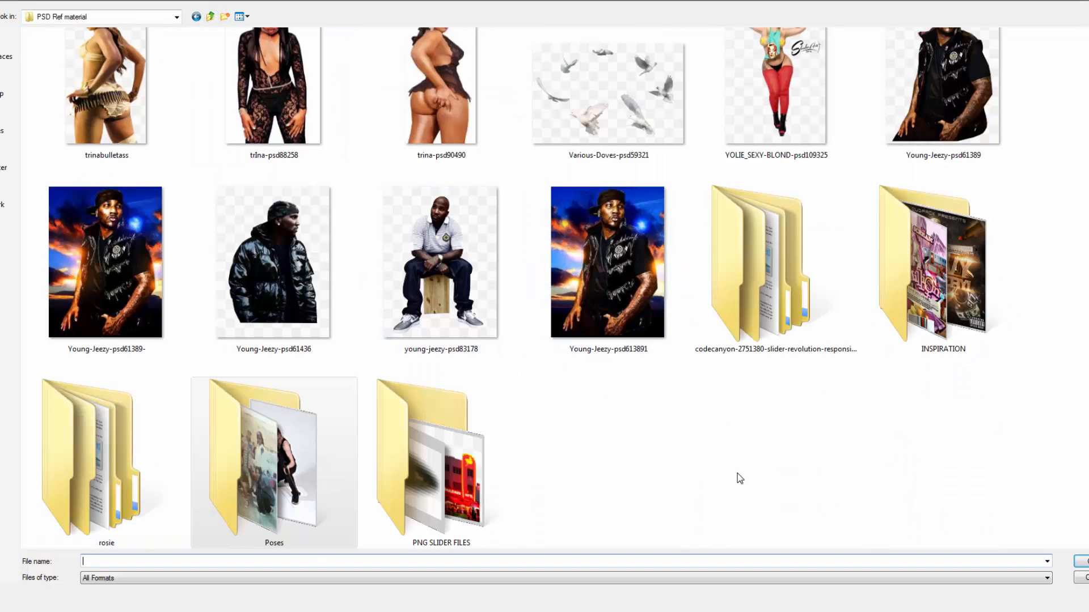
{"action": "left_click", "coordinate": [722, 458]}
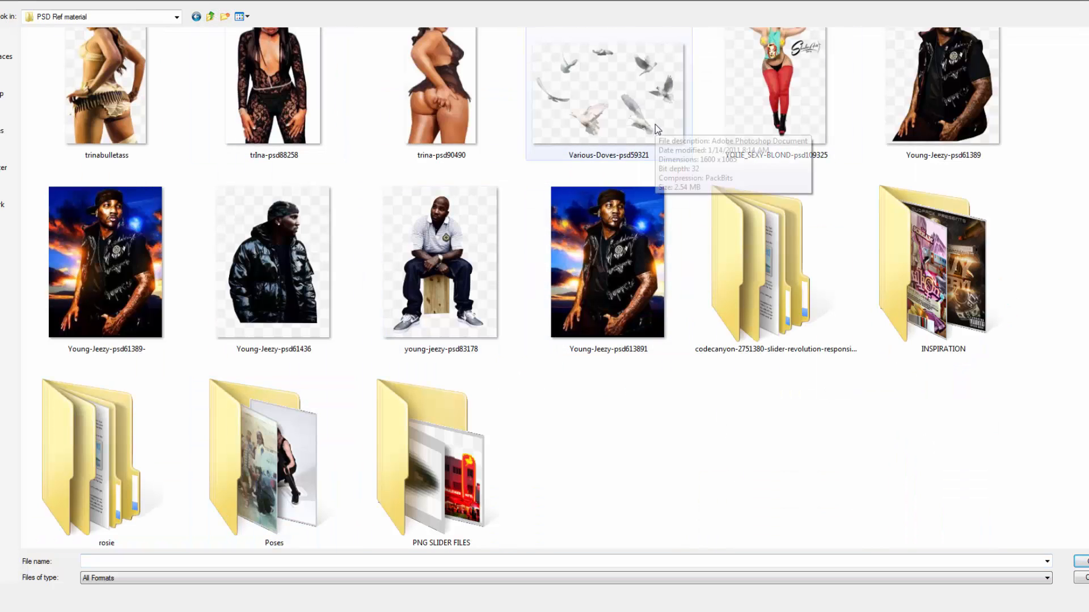
{"action": "scroll", "coordinate": [867, 224], "scroll_direction": "up", "scroll_amount": 5}
{"action": "scroll", "coordinate": [867, 227], "scroll_direction": "down", "scroll_amount": 3}
{"action": "scroll", "coordinate": [867, 230], "scroll_direction": "up", "scroll_amount": 3}
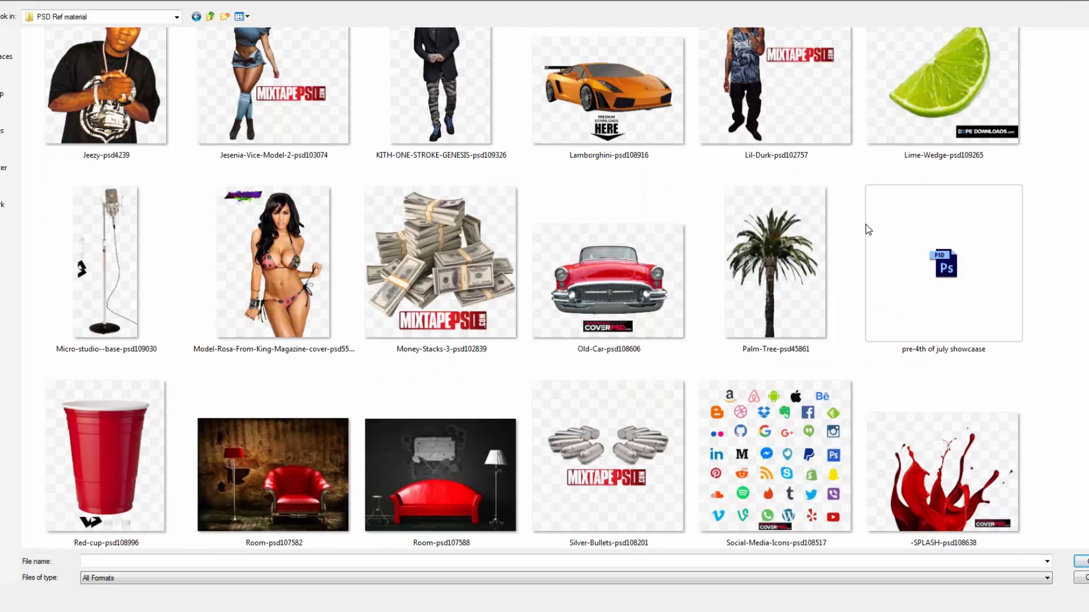
{"action": "left_click", "coordinate": [616, 72]}
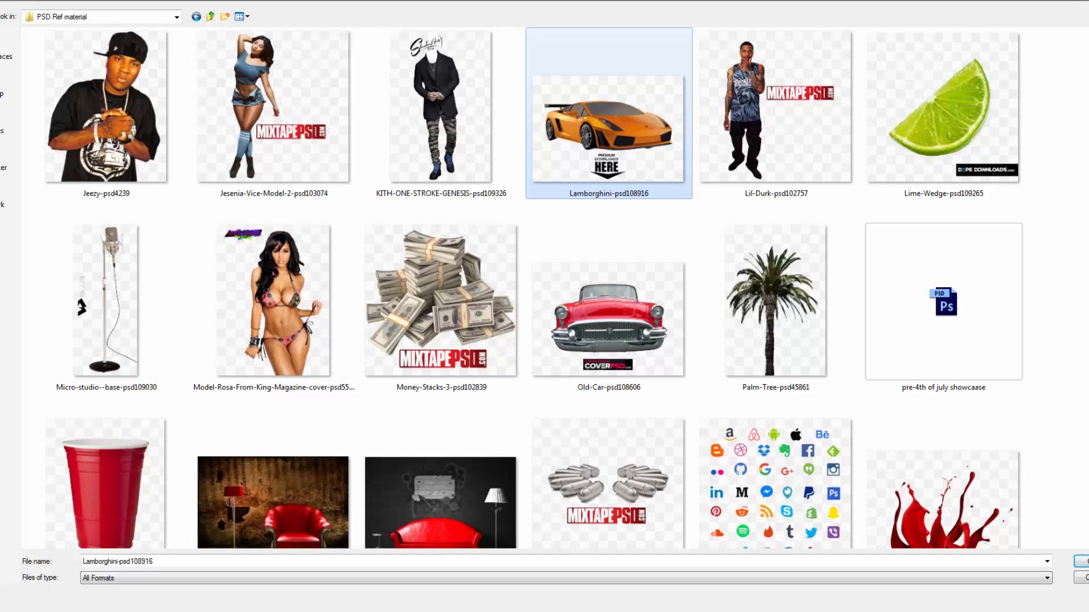
{"action": "scroll", "coordinate": [526, 288], "scroll_direction": "up", "scroll_amount": 4}
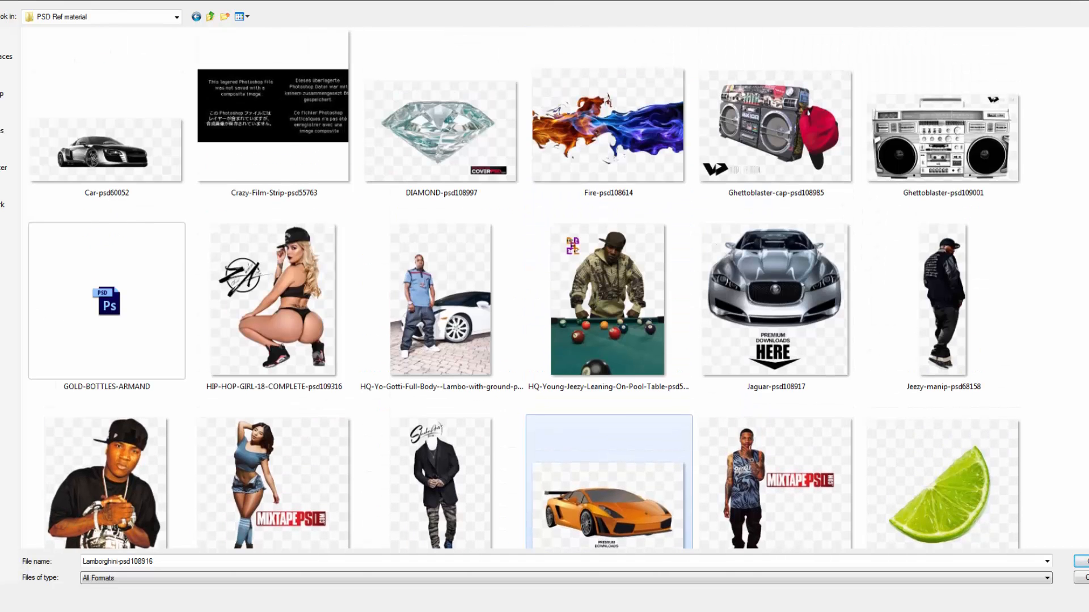
{"action": "scroll", "coordinate": [526, 288], "scroll_direction": "up", "scroll_amount": 1}
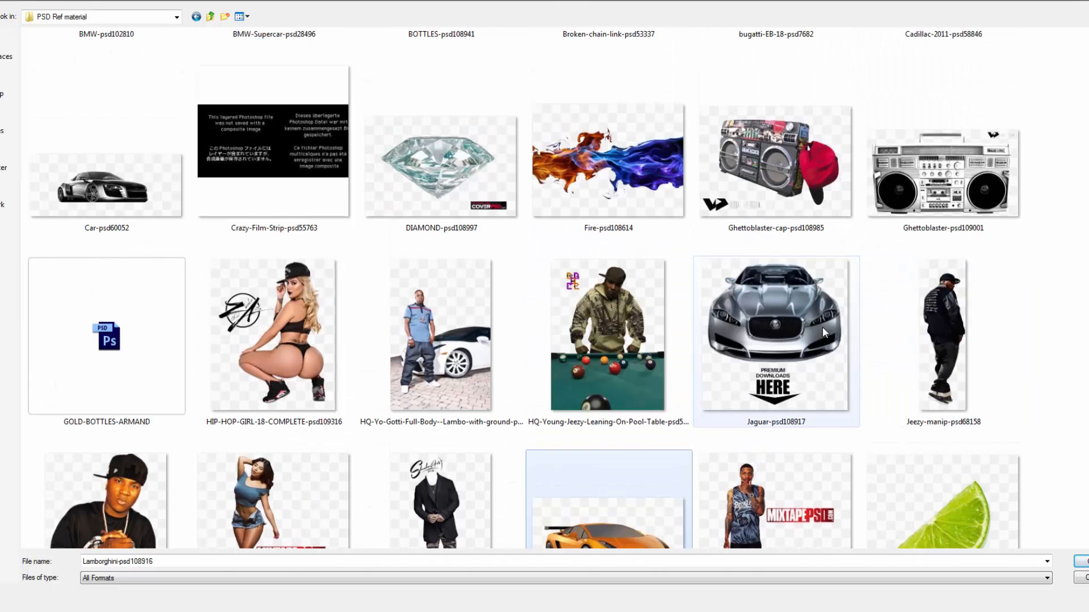
{"action": "left_click", "coordinate": [145, 196]}
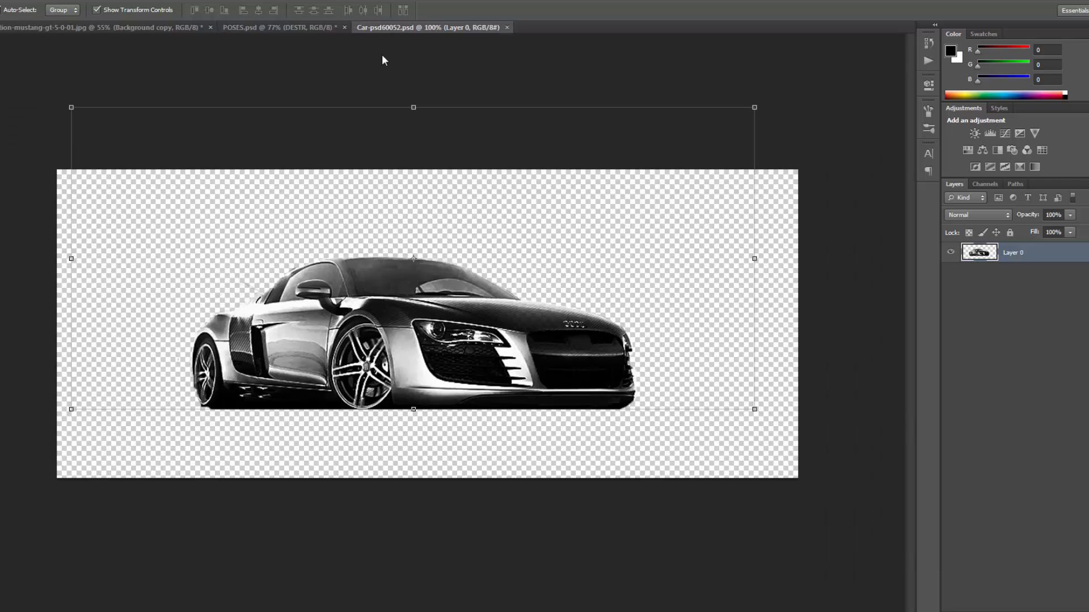
- Copy the car into the POSES.psd composition, close the car file, and place the new layer directly beneath the SAVE layer
{"action": "left_click_drag", "start_coordinate": [373, 28], "coordinate": [414, 108]}
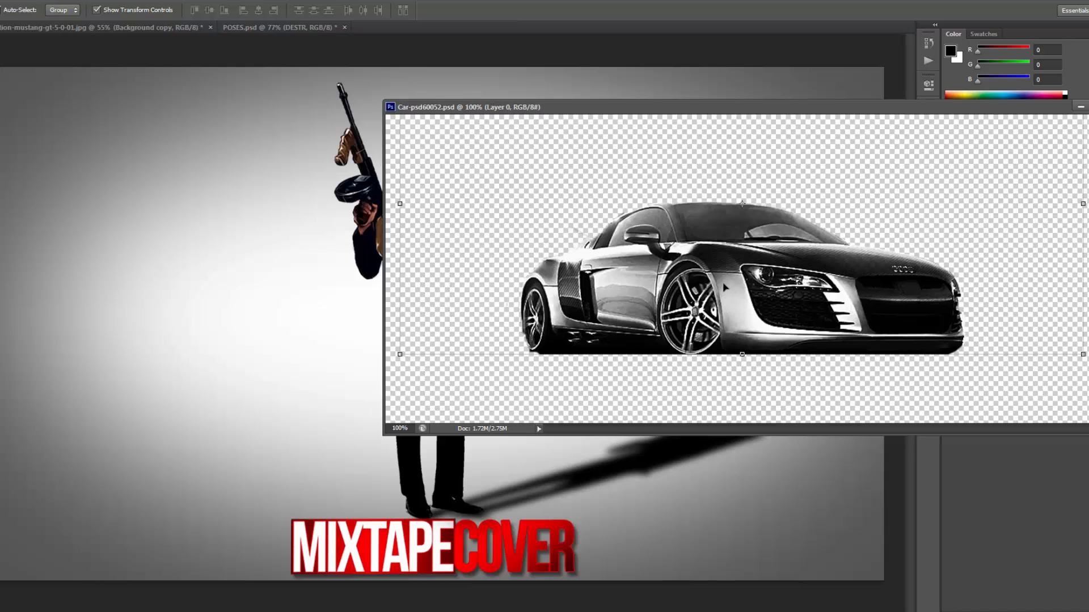
{"action": "left_click_drag", "start_coordinate": [725, 287], "coordinate": [255, 355]}
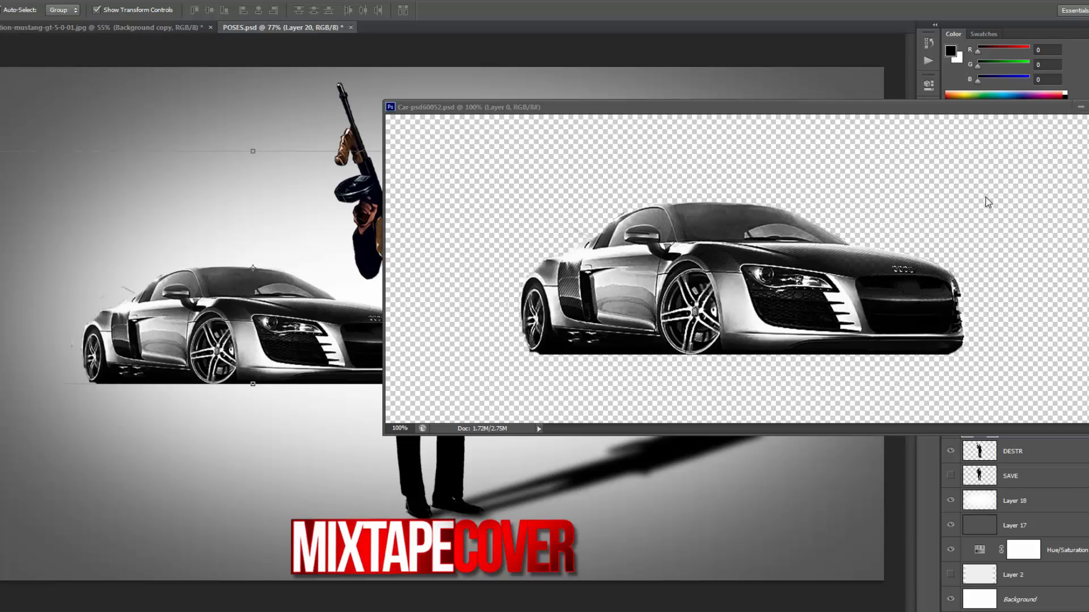
{"action": "key", "text": "ctrl+w"}
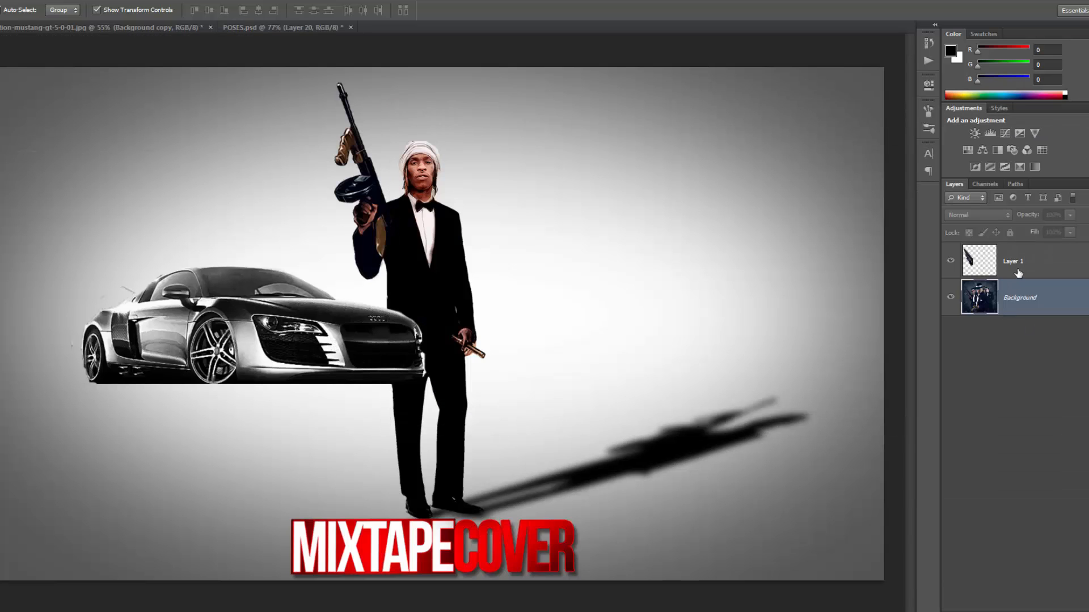
{"action": "left_click_drag", "start_coordinate": [1073, 425], "coordinate": [1072, 489]}
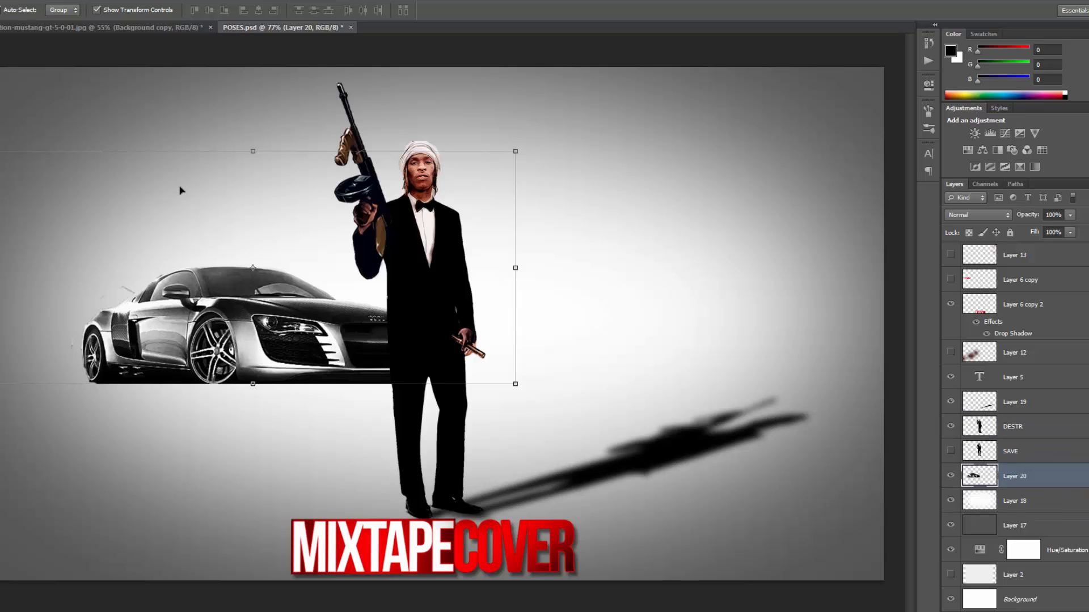
- Scale the car to about 68.6% and position it beside the figure's waist, with its front end partly hidden behind the figure
{"action": "left_click_drag", "start_coordinate": [340, 353], "coordinate": [307, 393]}
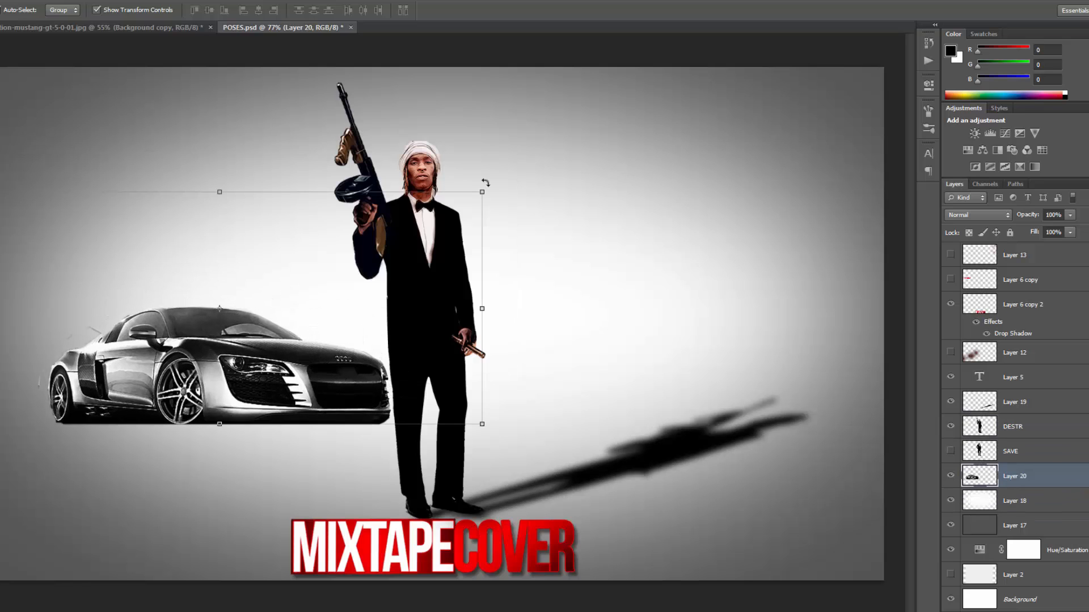
{"action": "left_click_drag", "start_coordinate": [482, 191], "coordinate": [317, 265]}
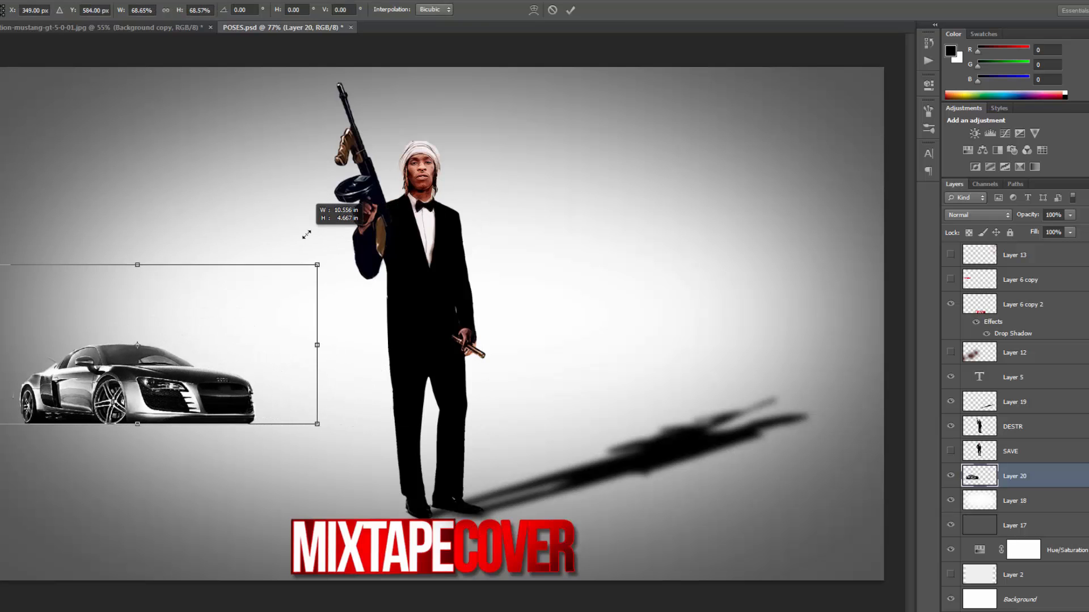
{"action": "left_click_drag", "start_coordinate": [206, 405], "coordinate": [355, 345]}
{"action": "key", "text": "Return"}
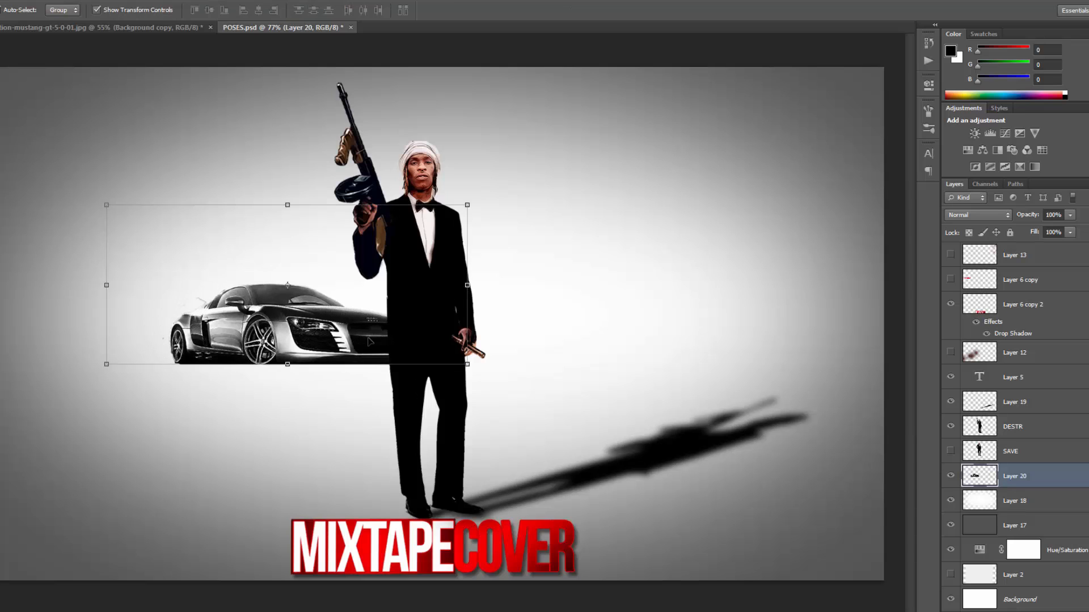
{"action": "left_click", "coordinate": [604, 383]}
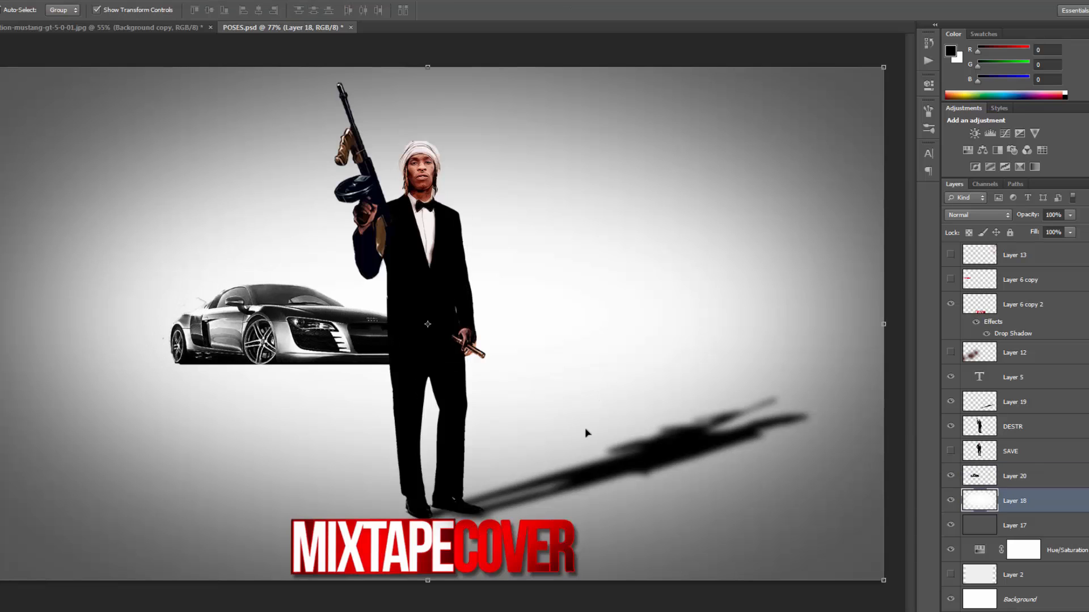
- Duplicate the car layer, flip the copy vertically and move it directly below the car so the wheels meet as a reflection
{"action": "left_click", "coordinate": [1038, 471]}
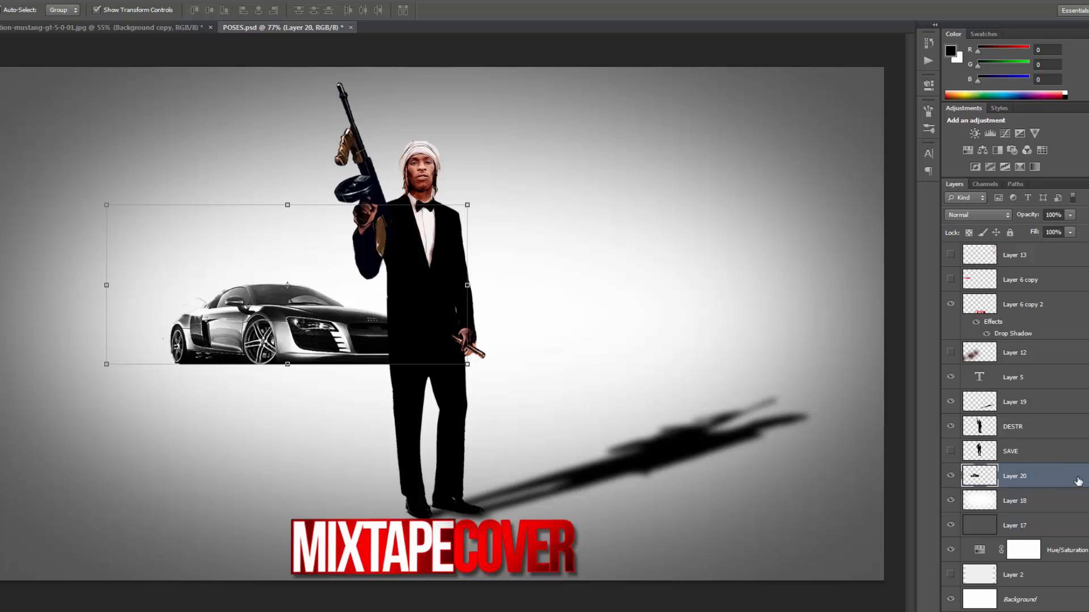
{"action": "key", "text": "ctrl+j"}
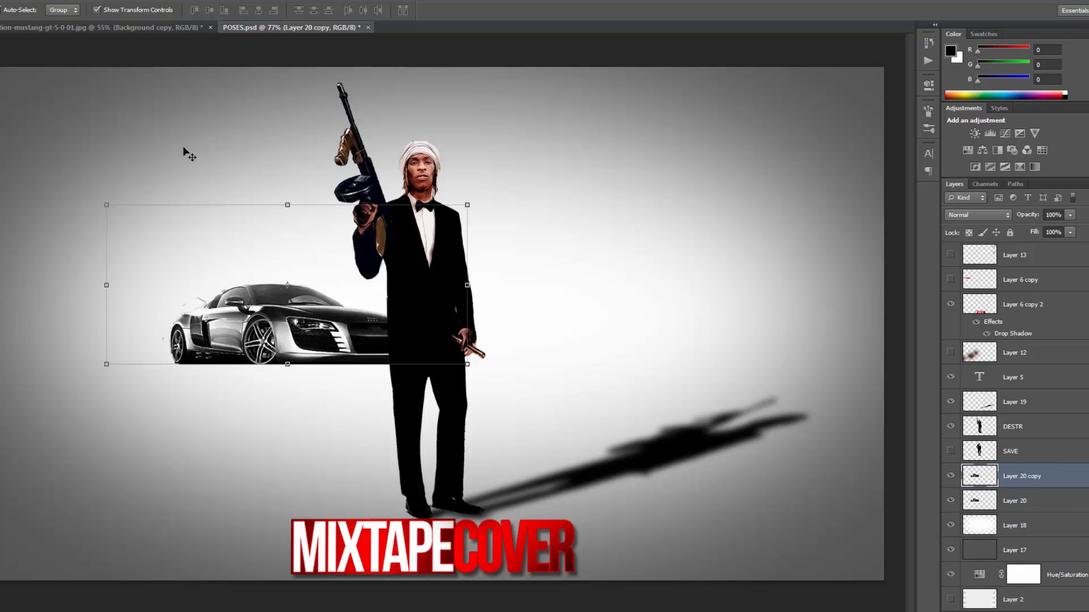
{"action": "left_click", "coordinate": [32, 1]}
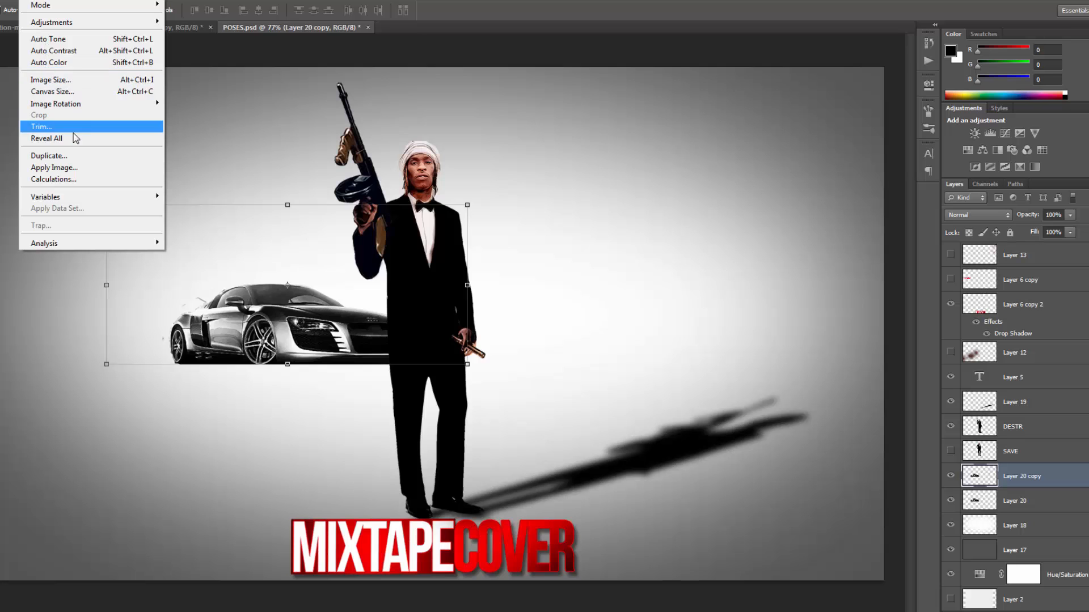
{"action": "mouse_move", "coordinate": [11, 3]}
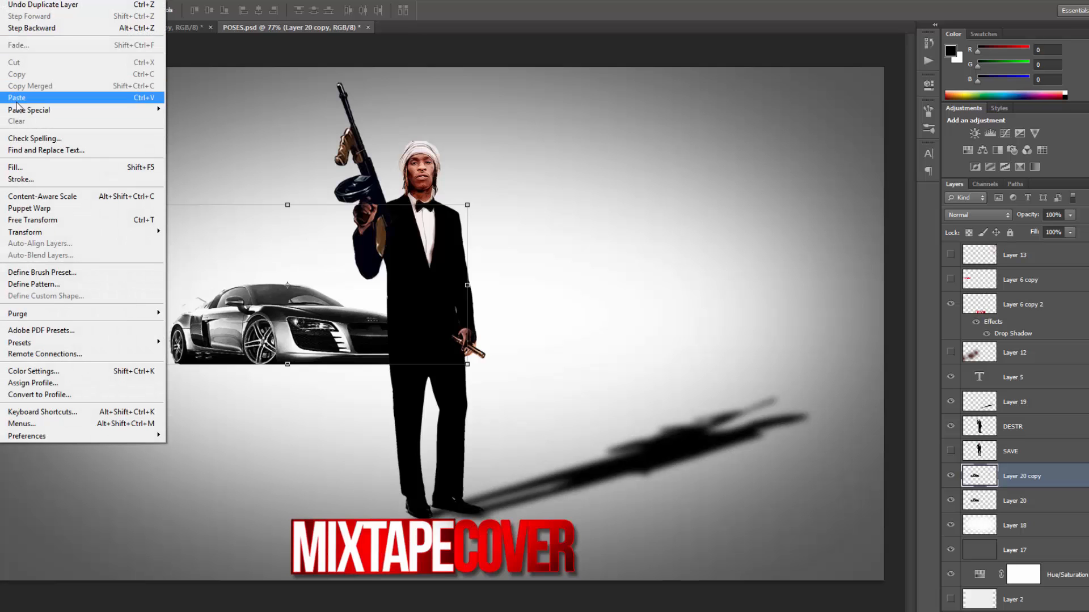
{"action": "mouse_move", "coordinate": [85, 232]}
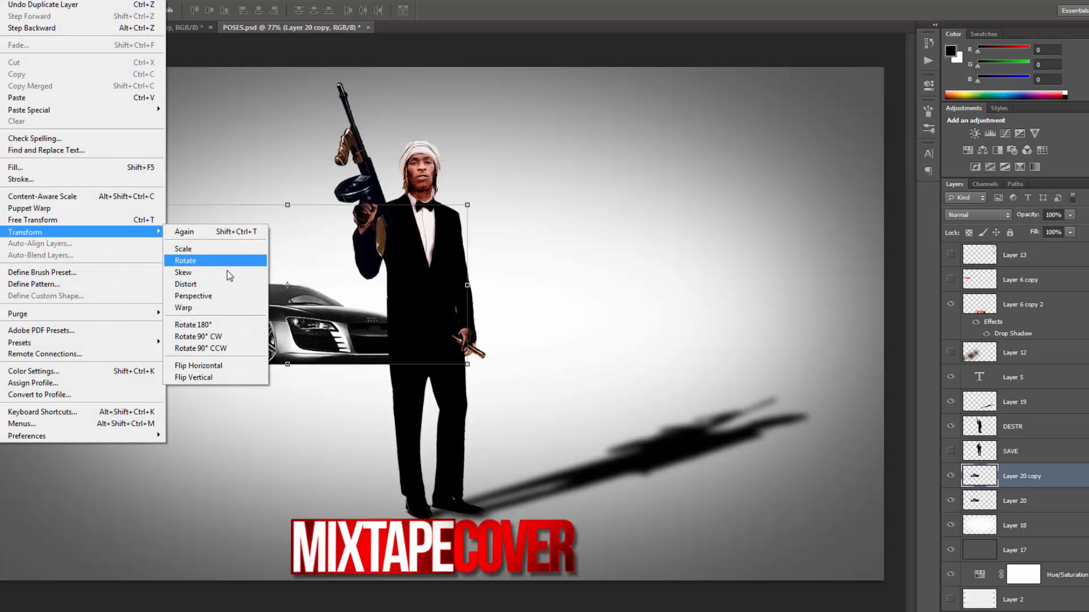
{"action": "left_click", "coordinate": [213, 375]}
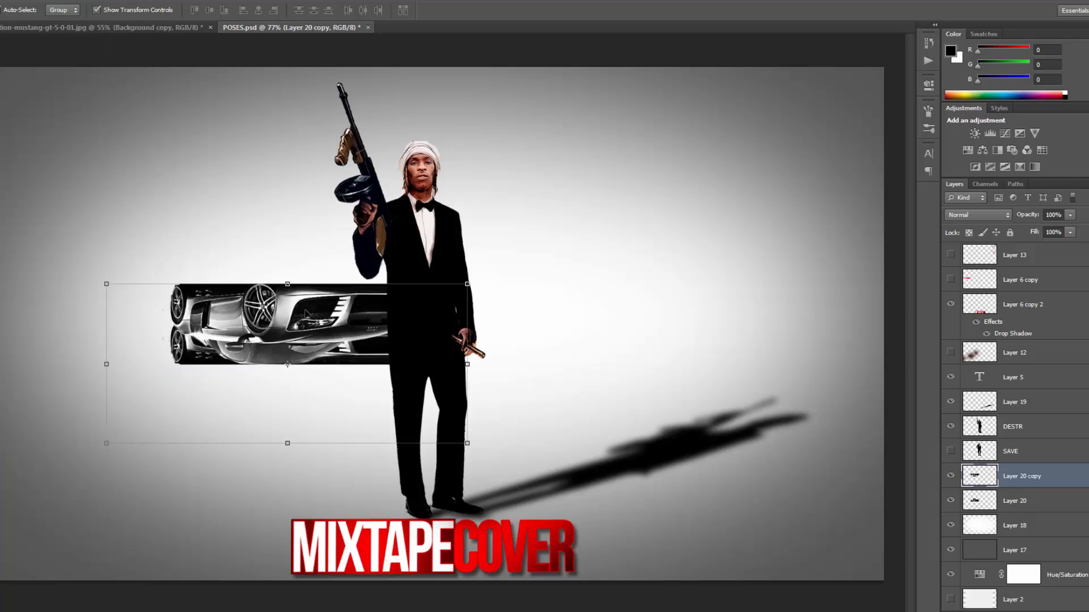
{"action": "left_click_drag", "start_coordinate": [305, 312], "coordinate": [315, 390]}
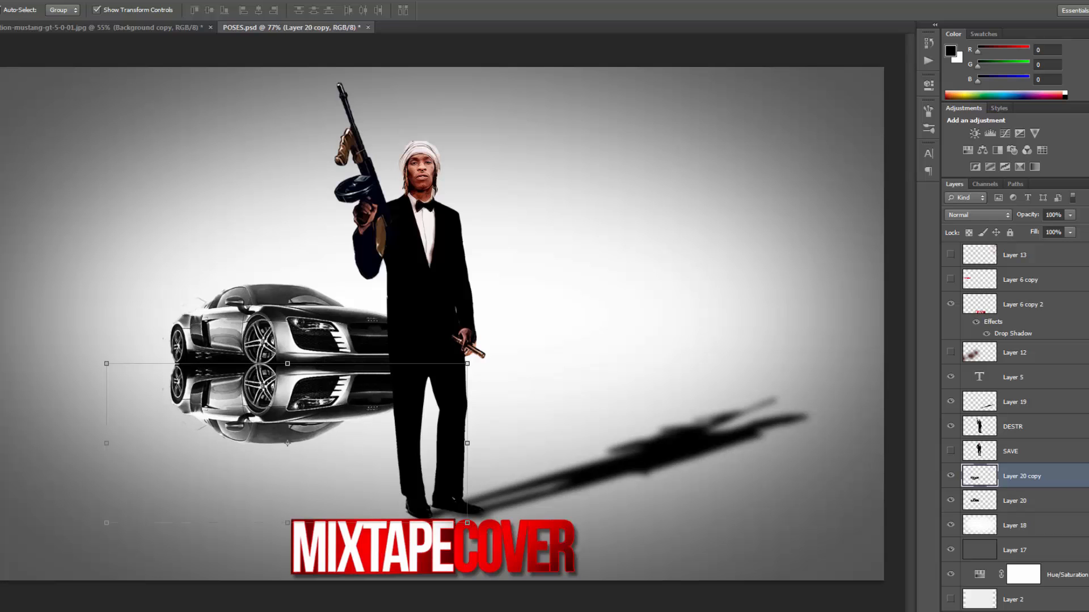
- Soften the flipped car reflection with a Gaussian Blur of 2.8 pixels
{"action": "left_click", "coordinate": [147, 1]}
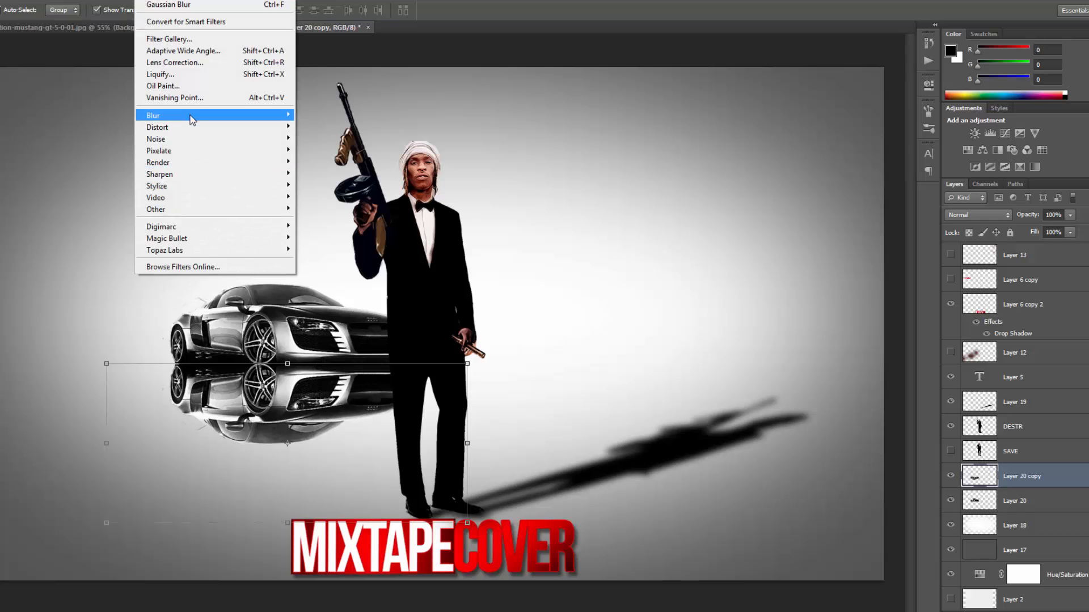
{"action": "mouse_move", "coordinate": [191, 119]}
{"action": "left_click", "coordinate": [345, 202]}
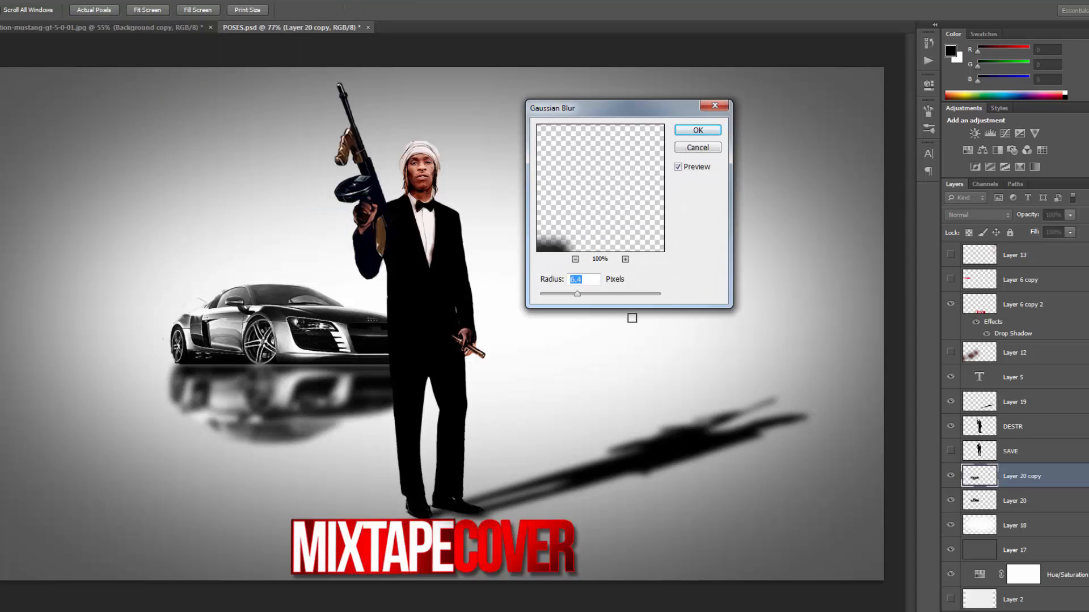
{"action": "left_click", "coordinate": [558, 294]}
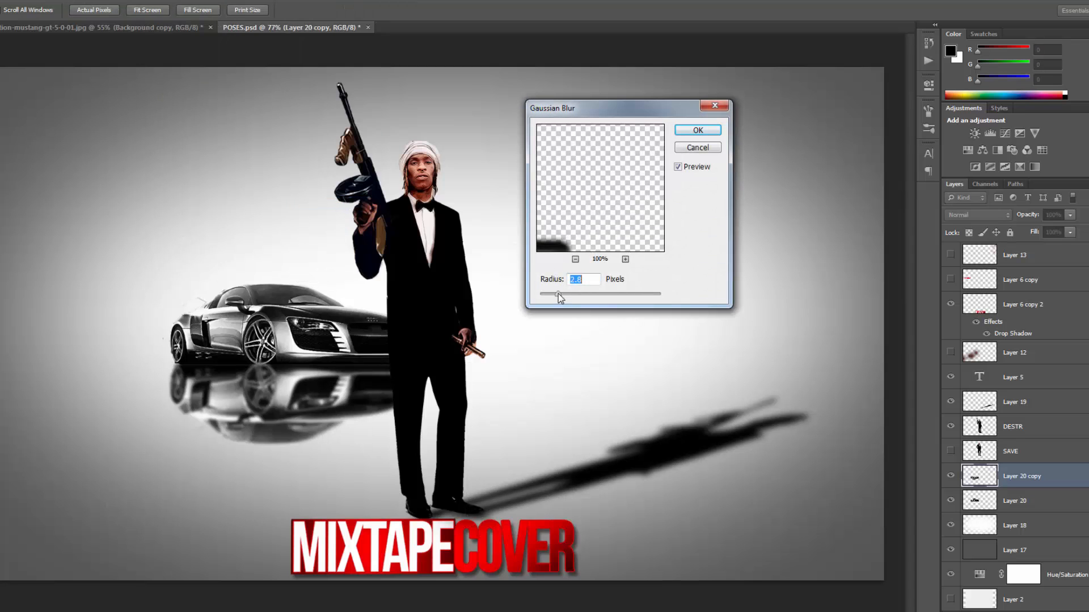
{"action": "left_click", "coordinate": [697, 130]}
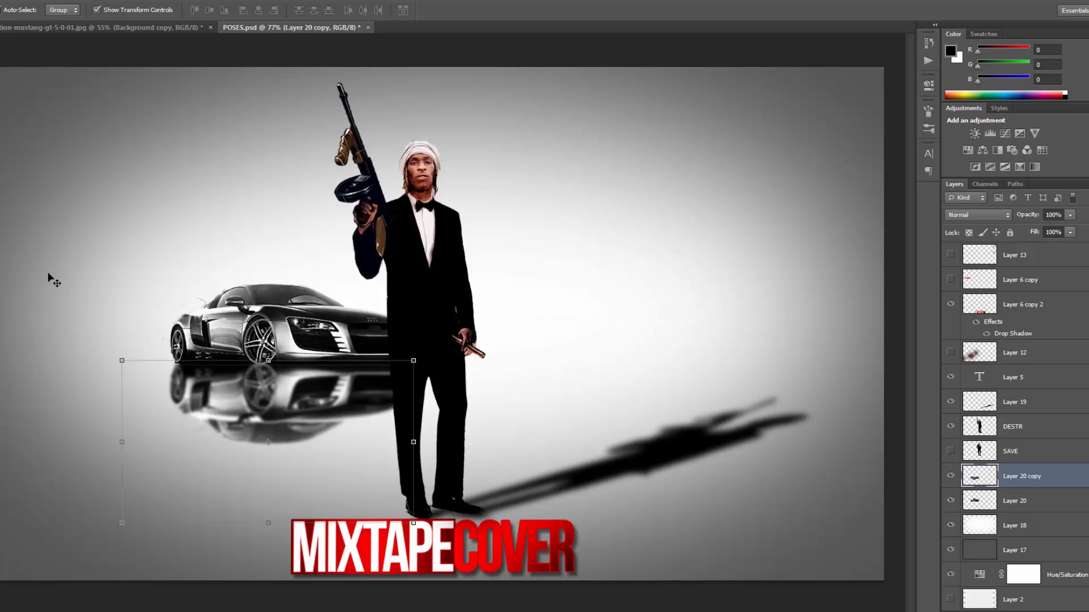
- Lower the car reflection layer's opacity to 75%
{"action": "left_click", "coordinate": [1072, 216]}
{"action": "left_click", "coordinate": [1039, 227]}
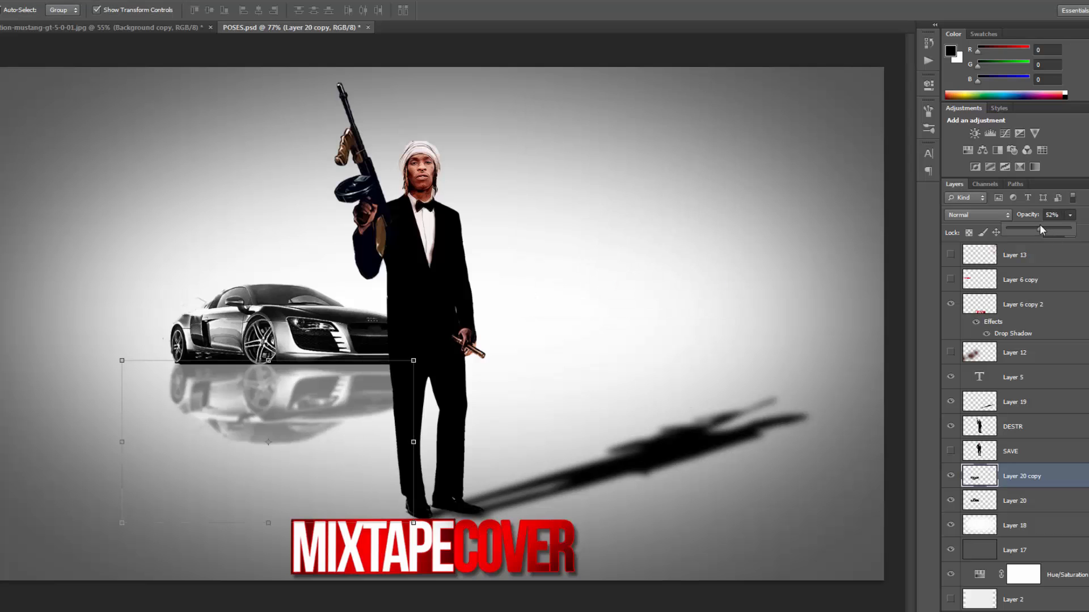
{"action": "left_click_drag", "start_coordinate": [1046, 231], "coordinate": [1055, 232]}
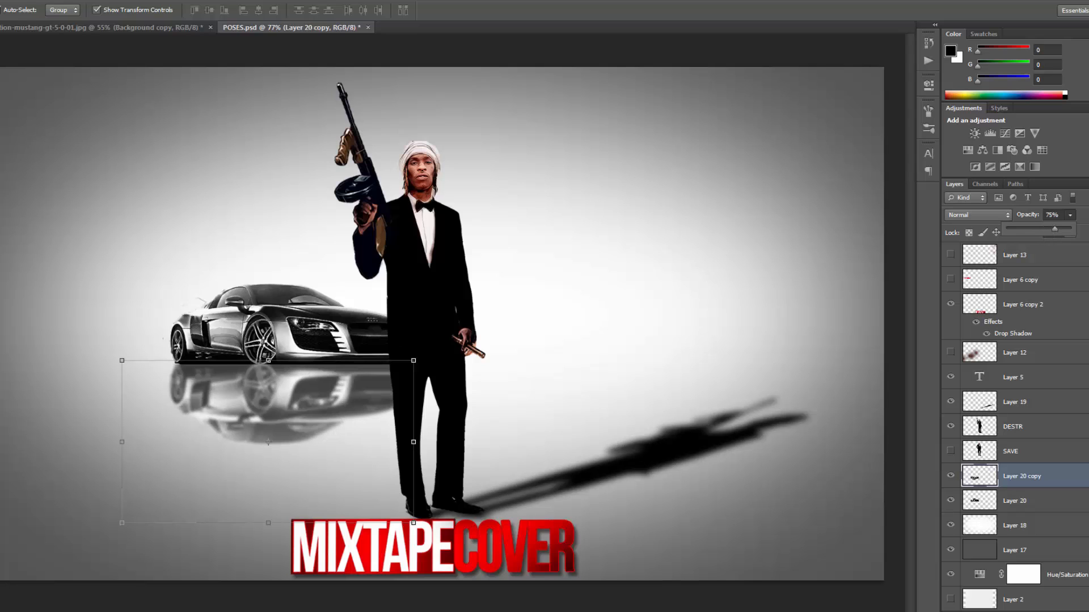
- Erase the lower part of the car reflection with a greatly enlarged Eraser brush so it fades out below the wheels
{"action": "key", "text": "e"}
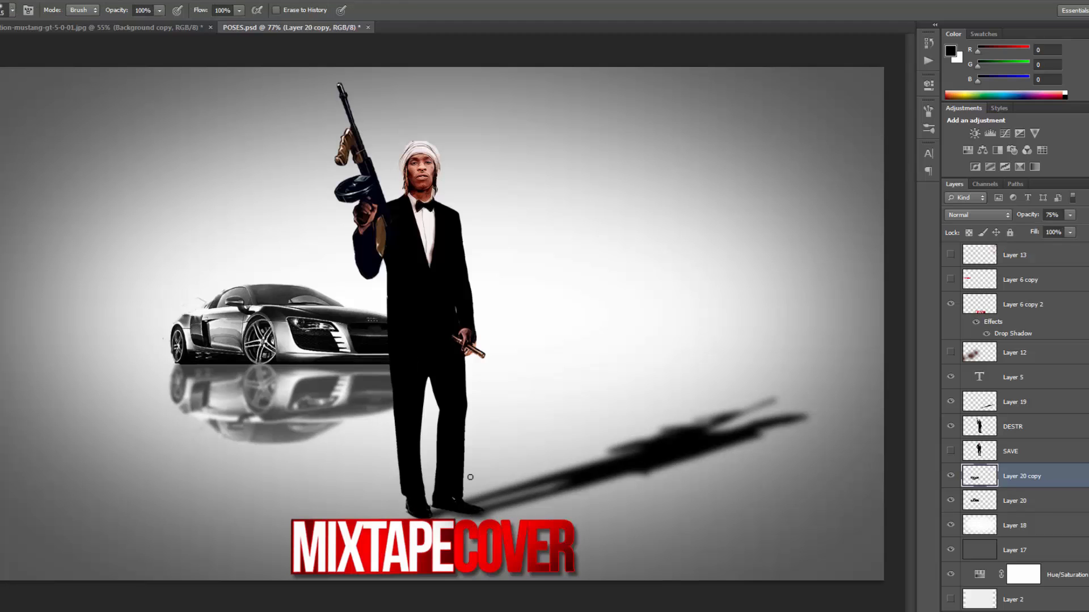
{"action": "key", "text": "bracketright"}
{"action": "key", "text": "bracketright"}
{"action": "key", "text": "bracketright"}
{"action": "key", "text": "bracketright"}
{"action": "key", "text": "bracketright"}
{"action": "key", "text": "bracketright"}
{"action": "key", "text": "bracketright"}
{"action": "key", "text": "bracketright"}
{"action": "key", "text": "bracketright"}
{"action": "key", "text": "bracketright"}
{"action": "key", "text": "bracketright"}
{"action": "key", "text": "bracketright"}
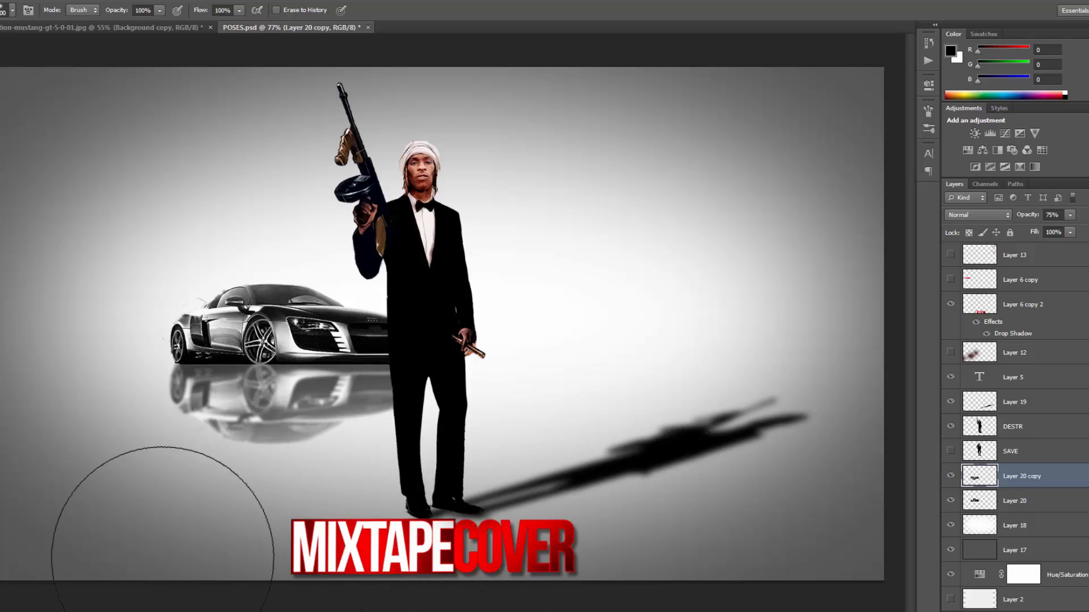
{"action": "mouse_move", "coordinate": [151, 548]}
{"action": "left_mouse_down"}
{"action": "mouse_move", "coordinate": [423, 538]}
{"action": "mouse_move", "coordinate": [223, 552]}
{"action": "mouse_move", "coordinate": [441, 566]}
{"action": "mouse_move", "coordinate": [341, 553]}
{"action": "mouse_move", "coordinate": [185, 566]}
{"action": "mouse_move", "coordinate": [457, 581]}
{"action": "mouse_move", "coordinate": [482, 562]}
{"action": "mouse_move", "coordinate": [73, 513]}
{"action": "left_mouse_up"}
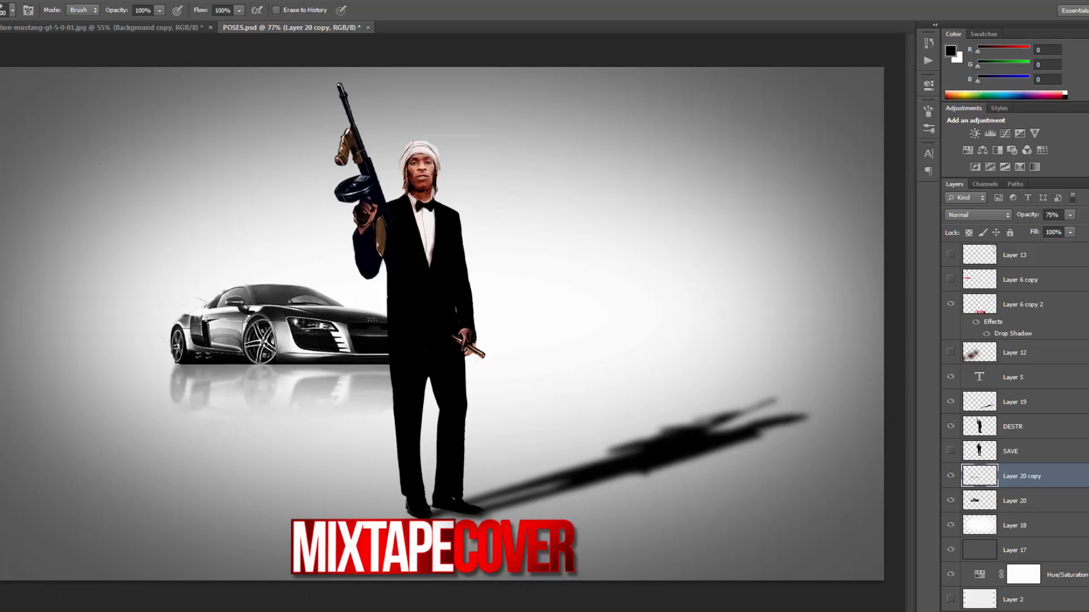
- Add a Multiply drop shadow to the car layer with 91% opacity, 7 px distance and a slightly softened edge
{"action": "key", "text": "v"}
{"action": "left_click", "coordinate": [311, 335]}
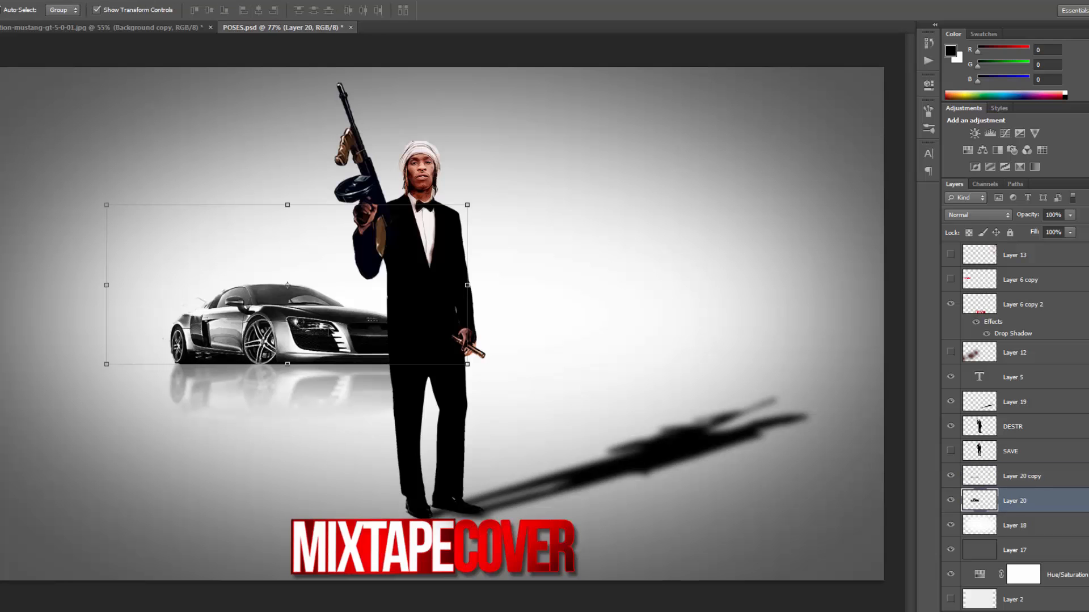
{"action": "scroll", "coordinate": [268, 357], "scroll_direction": "up", "scroll_amount": 3}
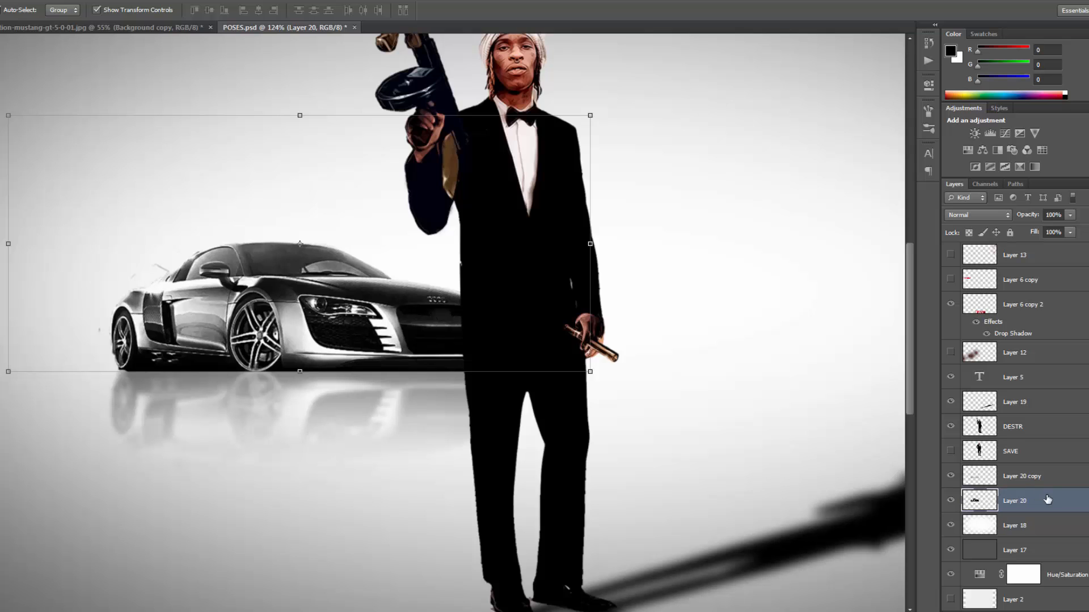
{"action": "left_click", "coordinate": [950, 500]}
{"action": "left_click", "coordinate": [951, 500]}
{"action": "left_click", "coordinate": [32, 1]}
{"action": "mouse_move", "coordinate": [60, 23]}
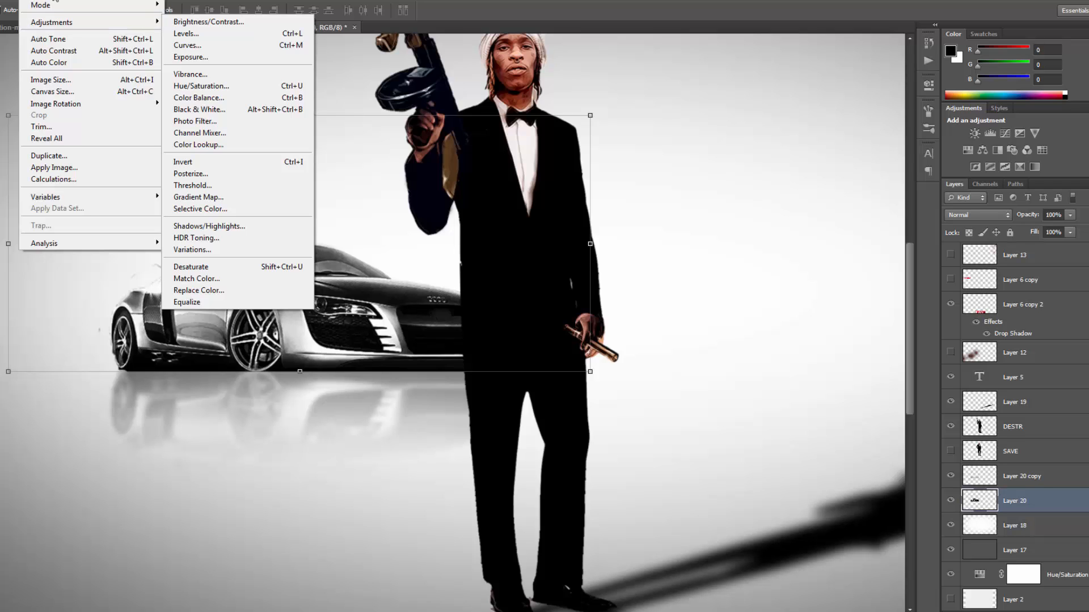
{"action": "mouse_move", "coordinate": [60, 2]}
{"action": "mouse_move", "coordinate": [79, 59]}
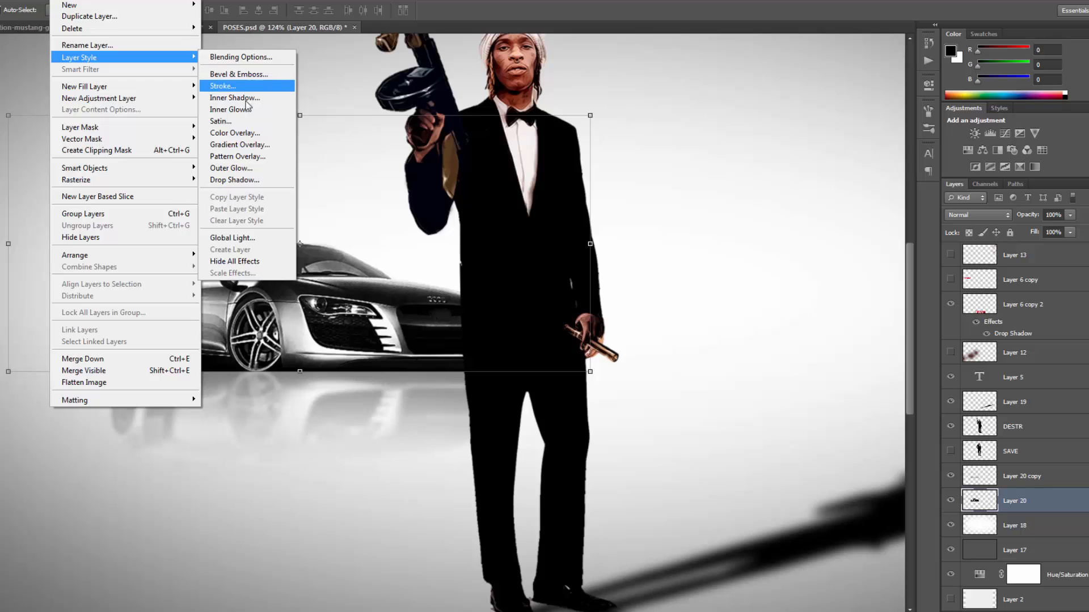
{"action": "left_click", "coordinate": [249, 180]}
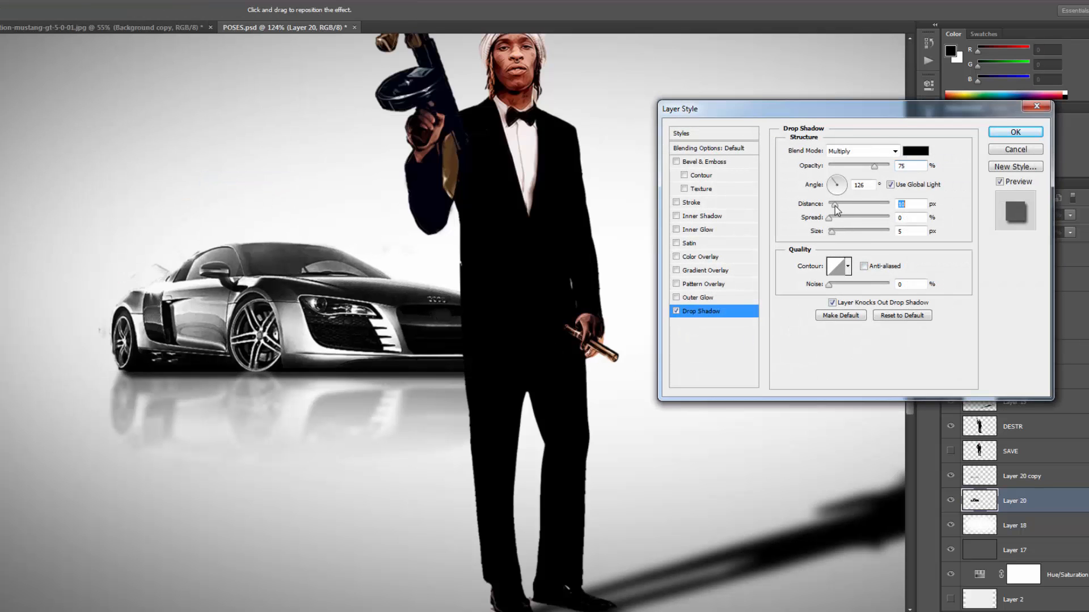
{"action": "left_click_drag", "start_coordinate": [834, 206], "coordinate": [834, 208]}
{"action": "left_click_drag", "start_coordinate": [875, 168], "coordinate": [884, 168]}
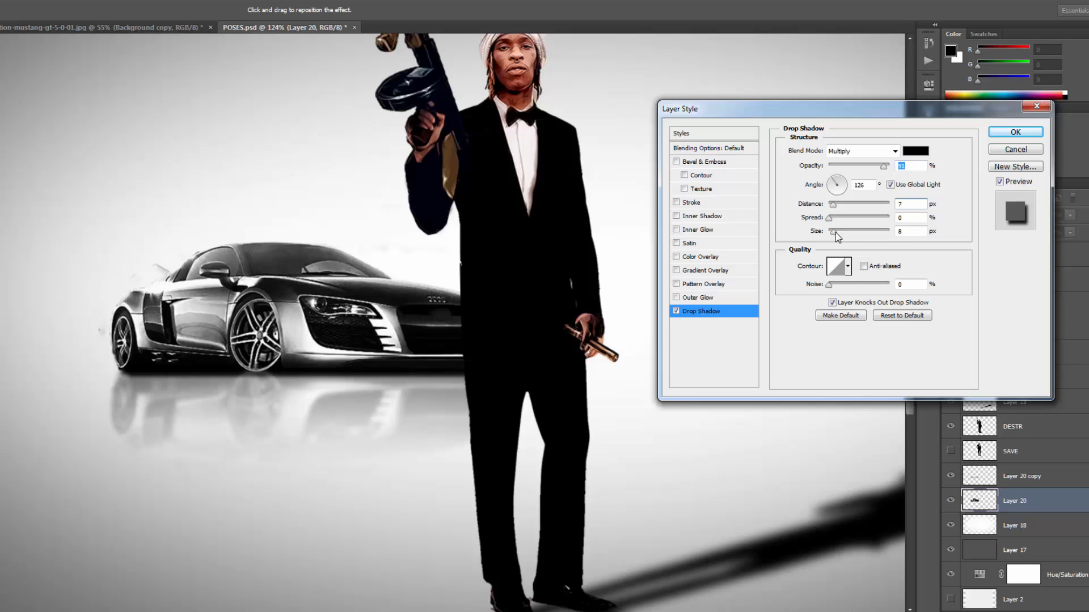
{"action": "left_click_drag", "start_coordinate": [835, 232], "coordinate": [833, 234]}
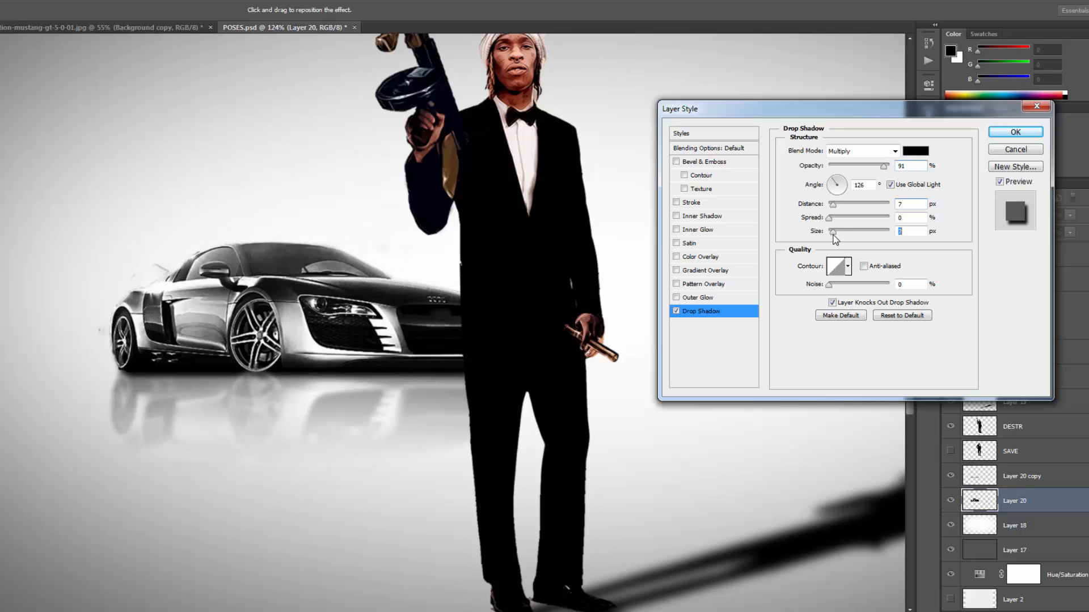
{"action": "left_click", "coordinate": [1015, 132]}
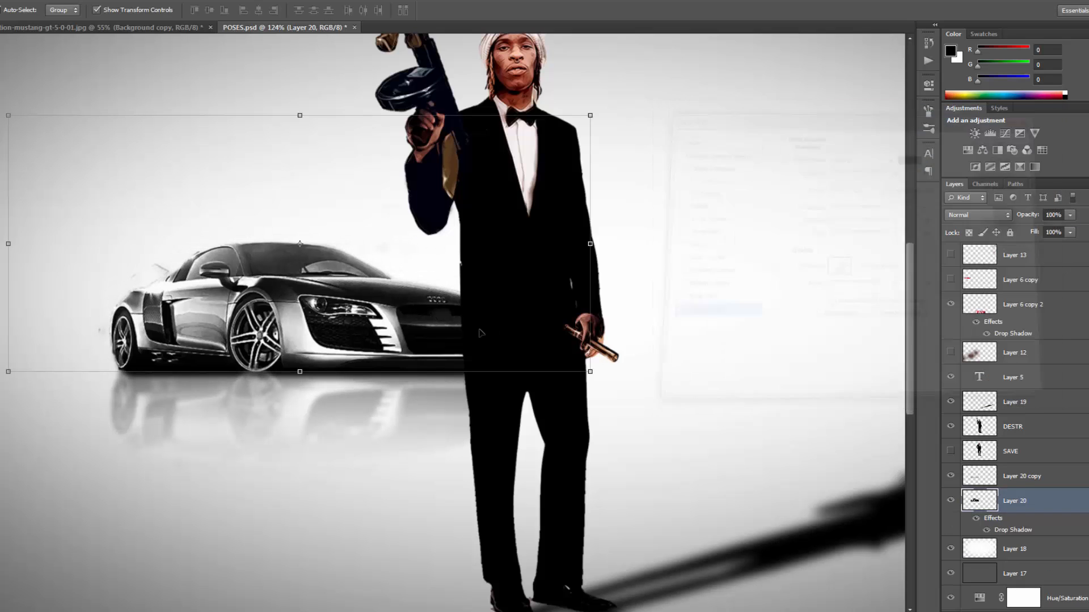
{"action": "key", "text": "ctrl+0"}
{"action": "left_click", "coordinate": [513, 50]}
{"action": "scroll", "coordinate": [739, 341], "scroll_direction": "down", "scroll_amount": 3}
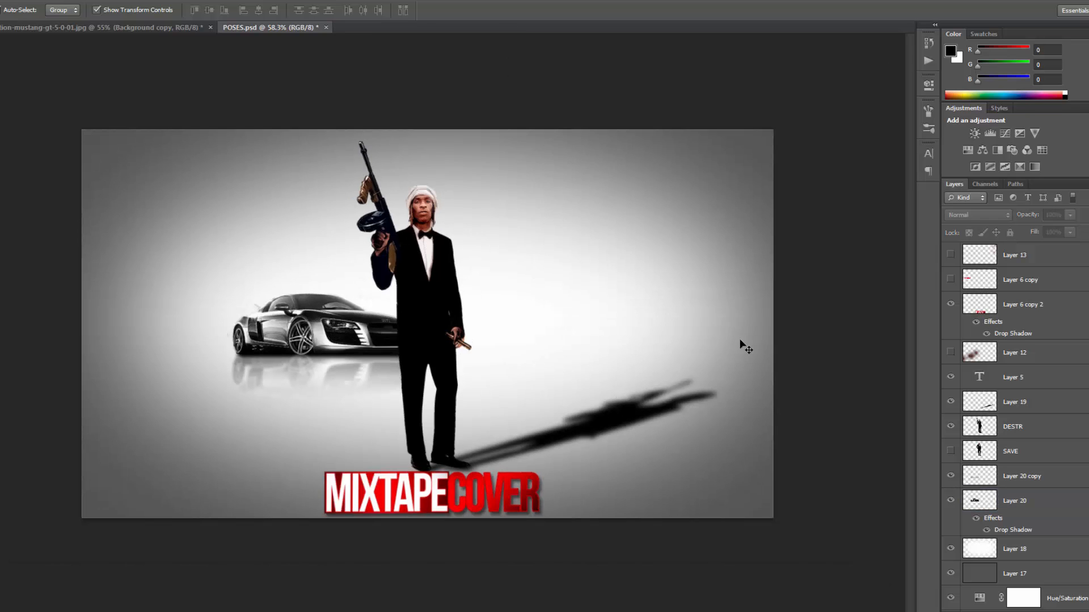
- Review the three-gangsters stock photo and the plain suited-man composite over the cover, and move both windows away again
{"action": "scroll", "coordinate": [740, 340], "scroll_direction": "up", "scroll_amount": 1}
{"action": "scroll", "coordinate": [743, 345], "scroll_direction": "up", "scroll_amount": 1}
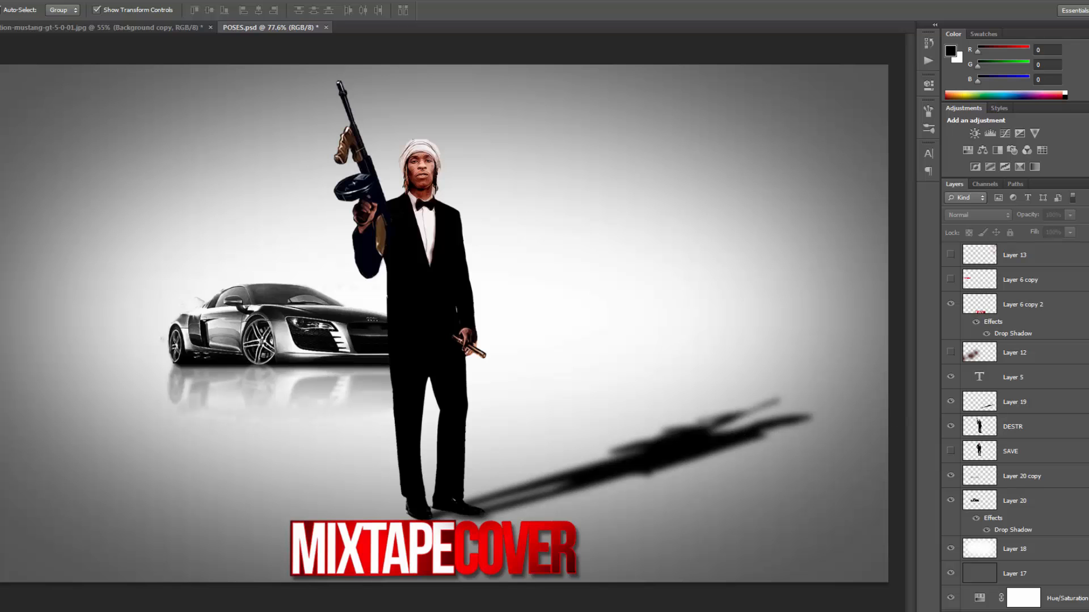
{"action": "left_click_drag", "start_coordinate": [1088, 156], "coordinate": [533, 52]}
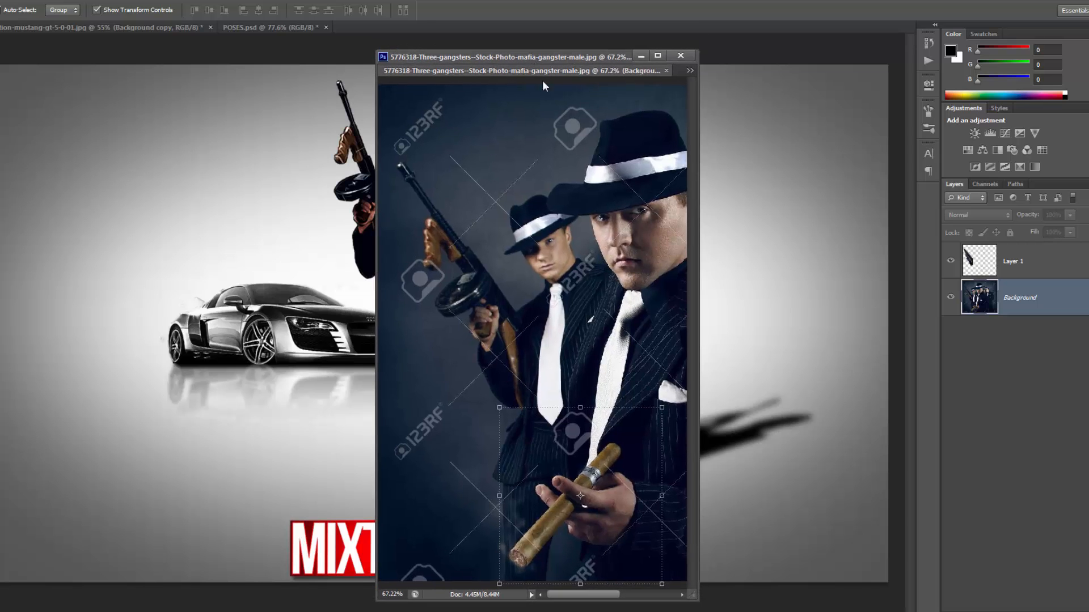
{"action": "left_click_drag", "start_coordinate": [698, 218], "coordinate": [930, 218]}
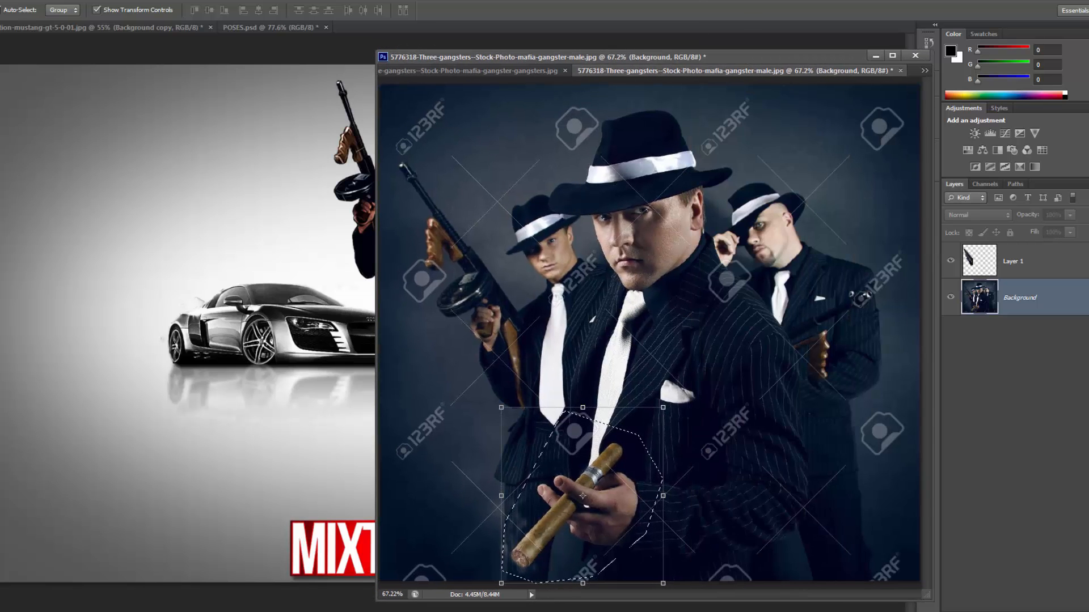
{"action": "left_click_drag", "start_coordinate": [1088, 85], "coordinate": [642, 79]}
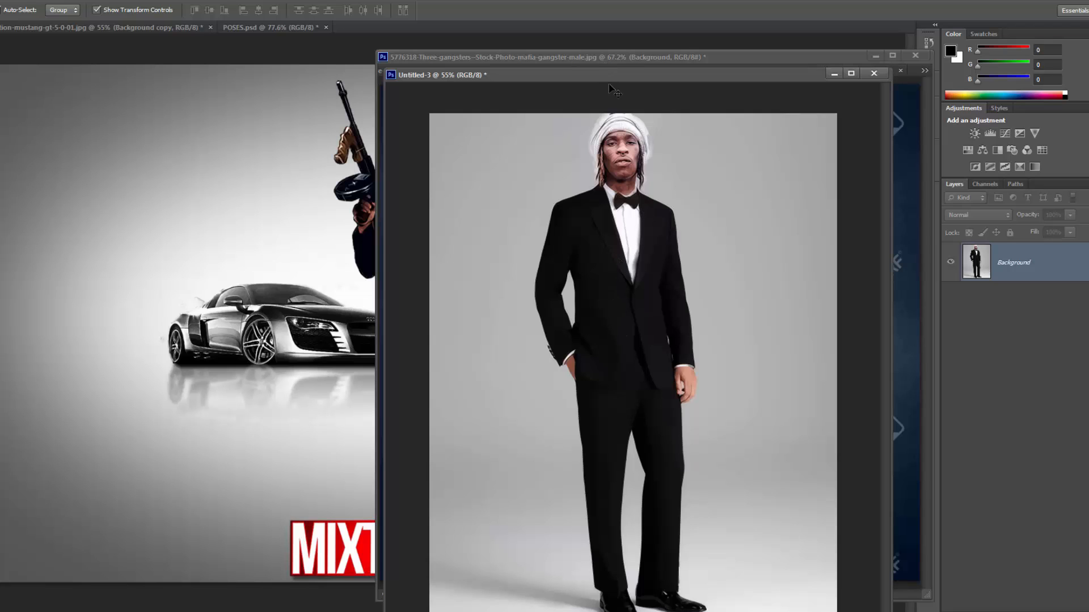
{"action": "left_click_drag", "start_coordinate": [610, 76], "coordinate": [1088, 108]}
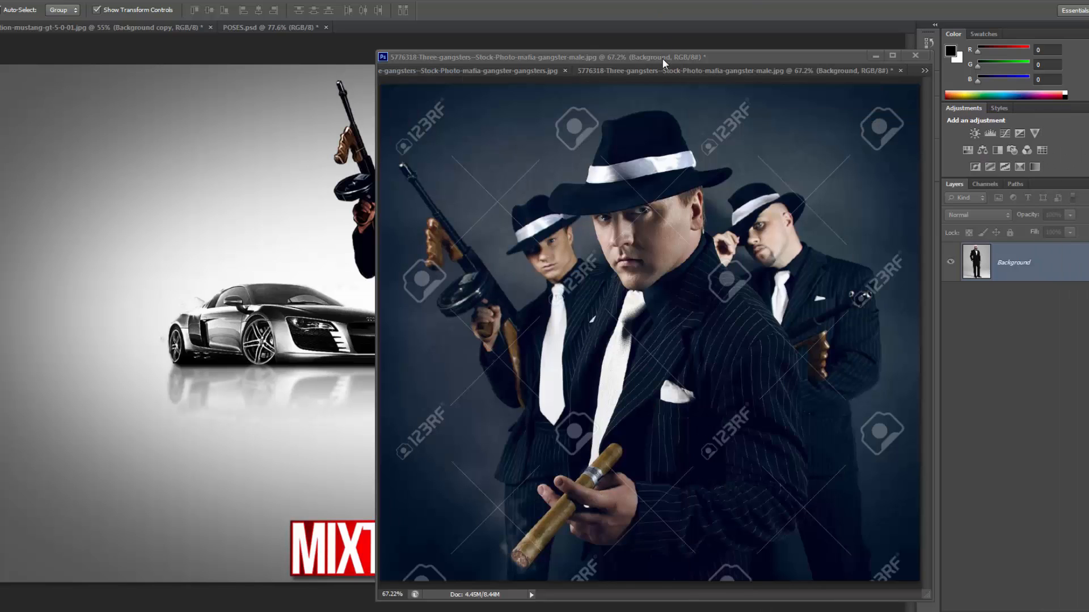
{"action": "left_click_drag", "start_coordinate": [665, 61], "coordinate": [1088, 68]}
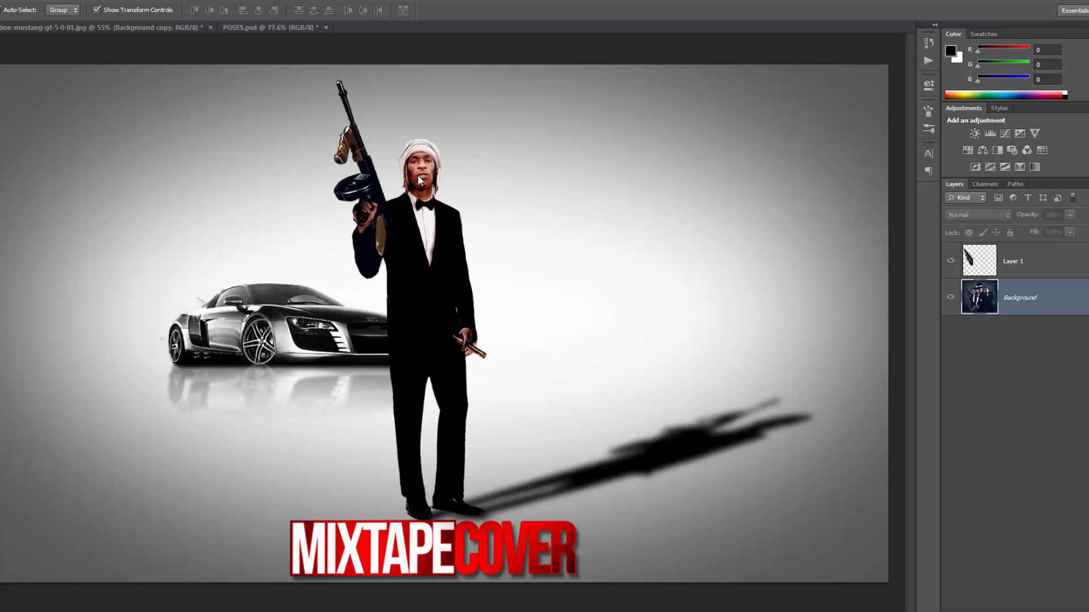
- Examine the figure's head, raised gun and hand up close, and check the whole cover composition
{"action": "scroll", "coordinate": [459, 170], "scroll_direction": "up", "scroll_amount": 3}
{"action": "scroll", "coordinate": [445, 175], "scroll_direction": "up", "scroll_amount": 1}
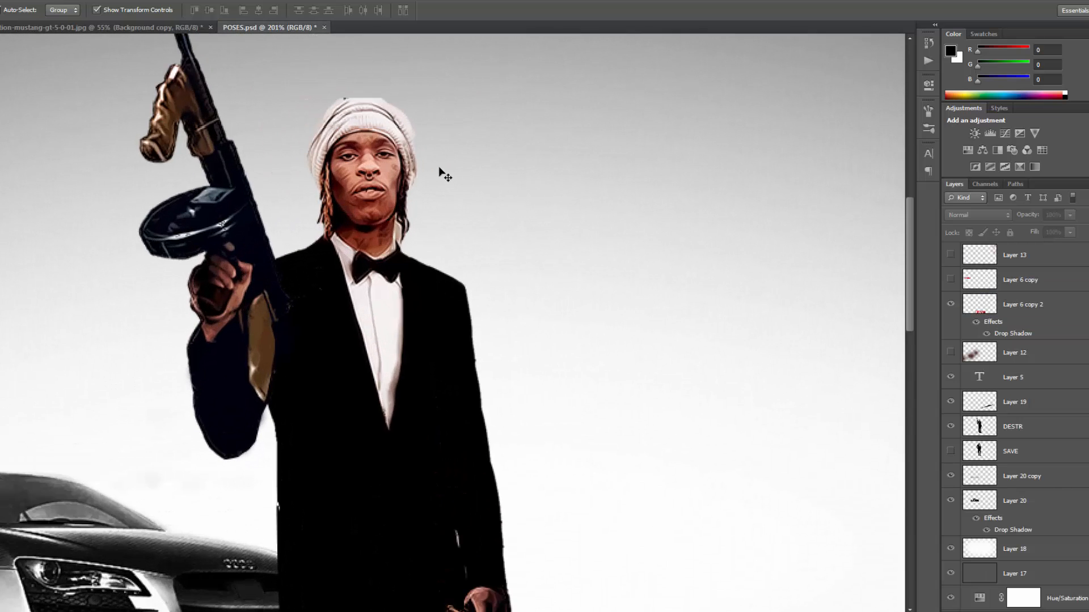
{"action": "scroll", "coordinate": [442, 174], "scroll_direction": "up", "scroll_amount": 1}
{"action": "scroll", "coordinate": [245, 292], "scroll_direction": "down", "scroll_amount": 1}
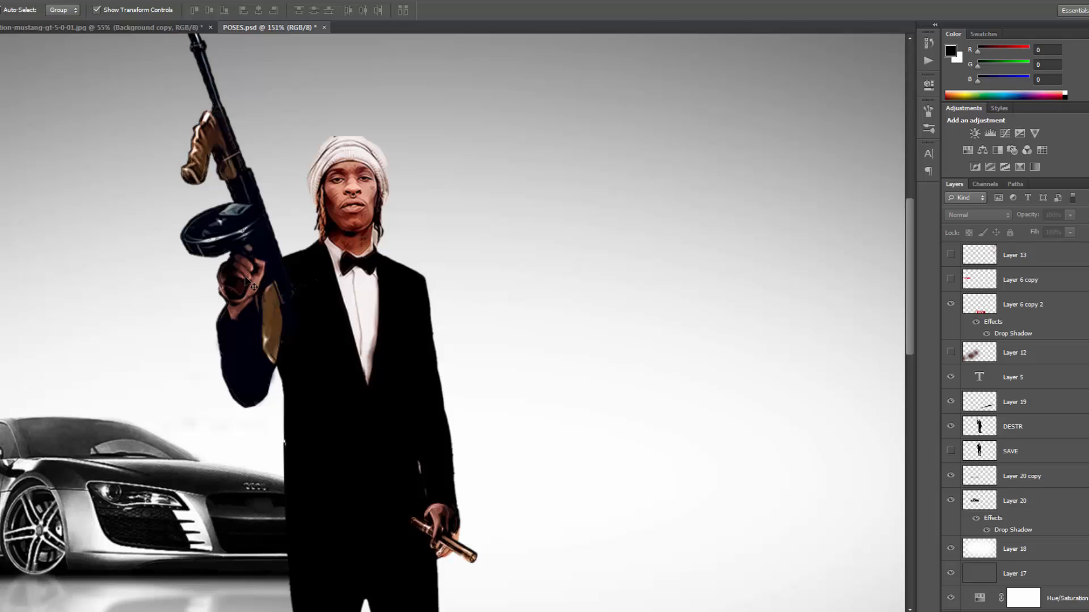
{"action": "scroll", "coordinate": [247, 278], "scroll_direction": "down", "scroll_amount": 1}
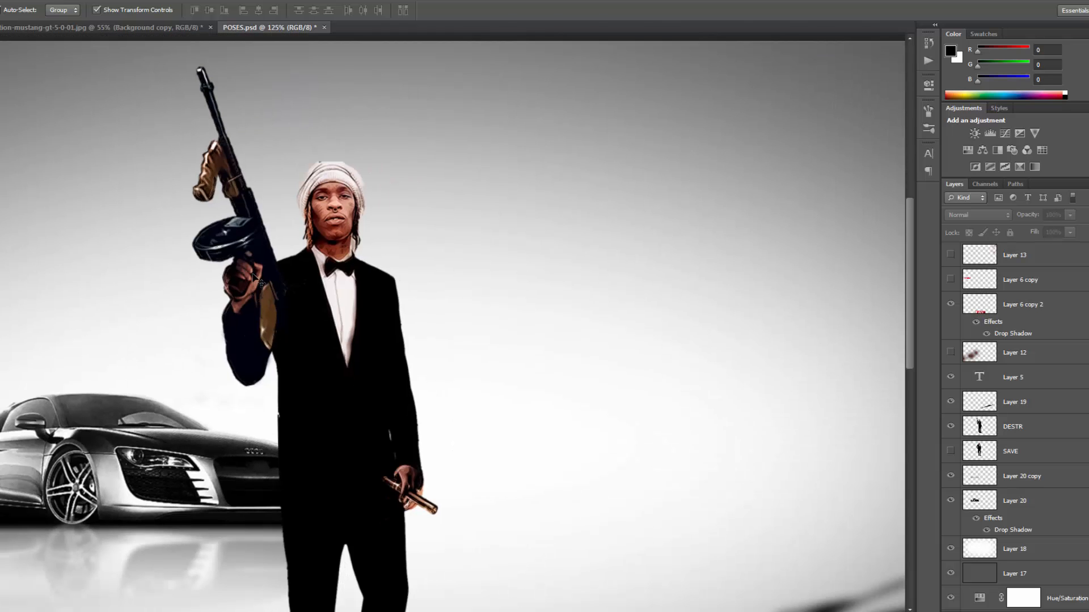
{"action": "scroll", "coordinate": [252, 276], "scroll_direction": "up", "scroll_amount": 6}
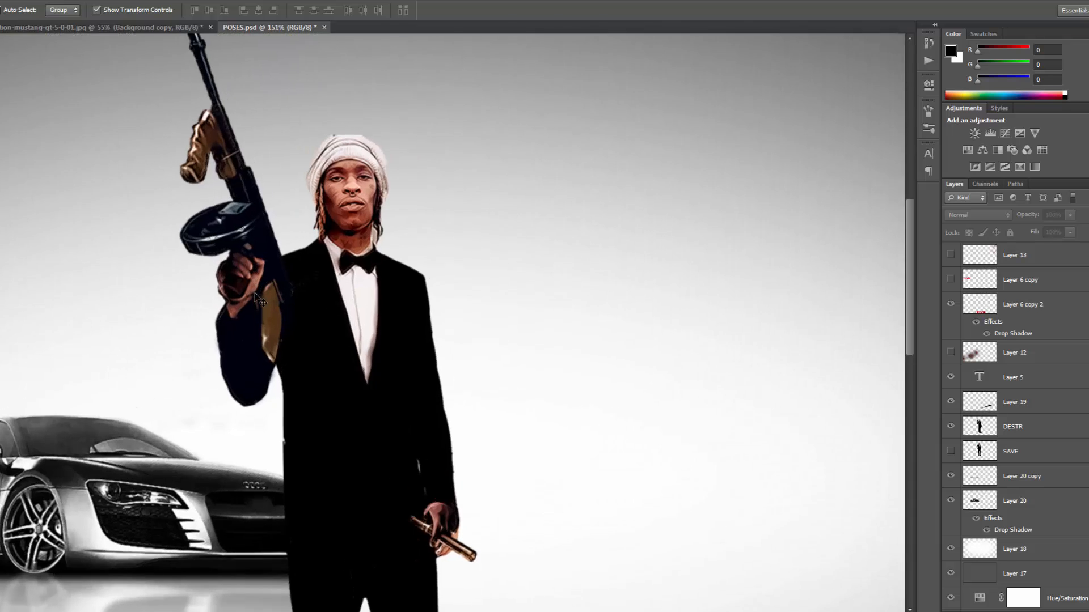
{"action": "scroll", "coordinate": [254, 272], "scroll_direction": "down", "scroll_amount": 5}
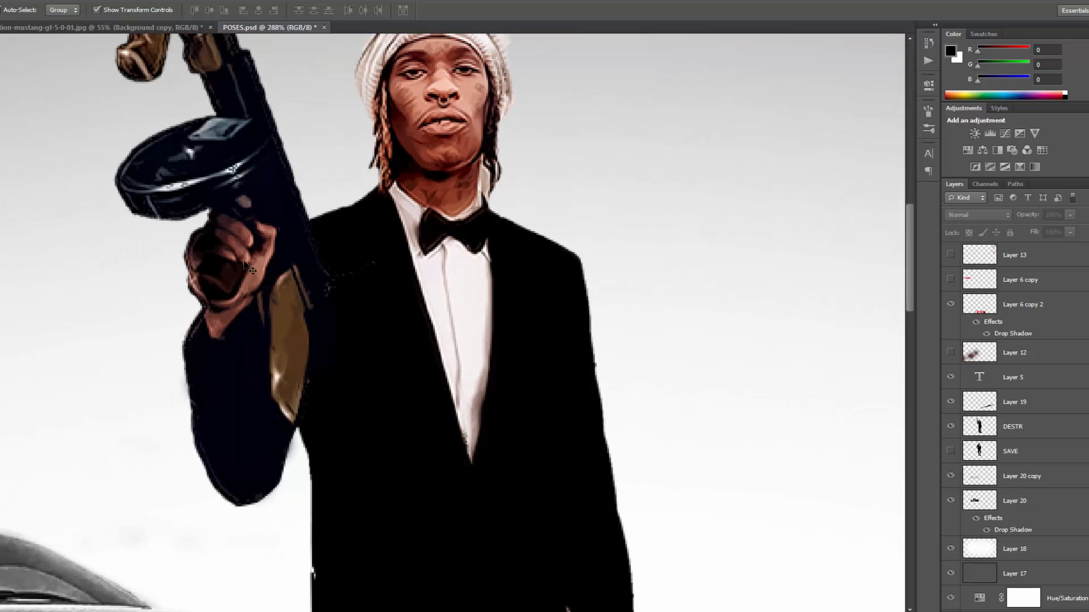
{"action": "scroll", "coordinate": [336, 253], "scroll_direction": "down", "scroll_amount": 2}
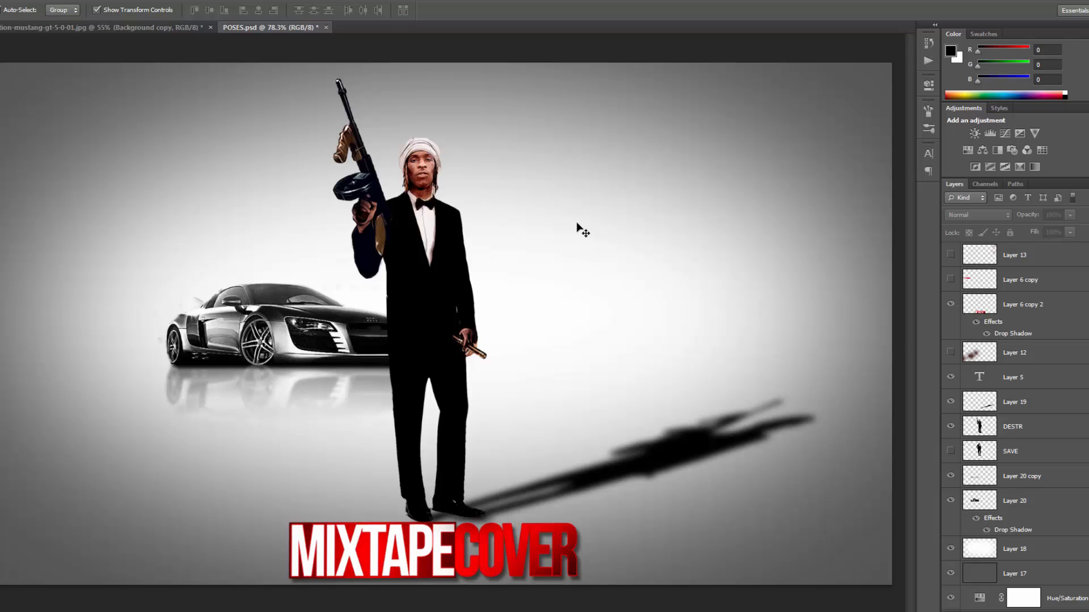
{"action": "scroll", "coordinate": [505, 224], "scroll_direction": "down", "scroll_amount": 1}
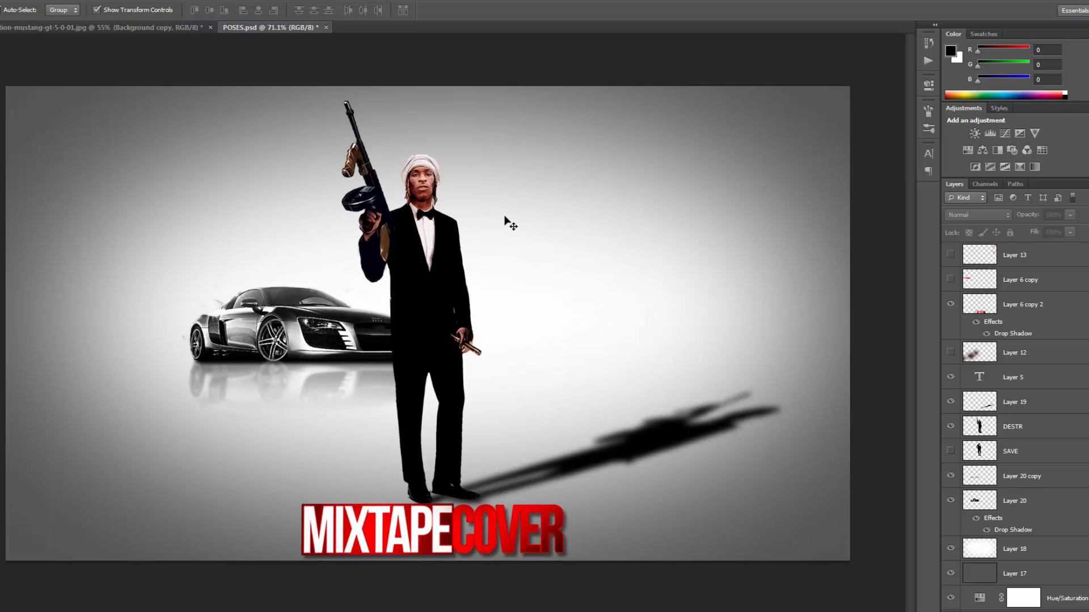
{"action": "scroll", "coordinate": [505, 224], "scroll_direction": "up", "scroll_amount": 1}
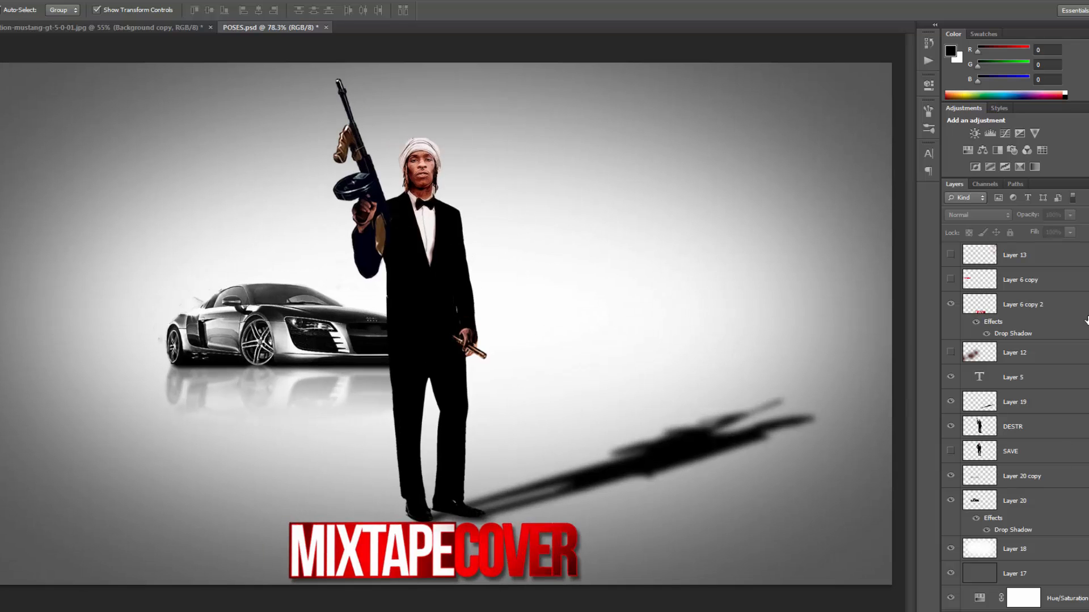
- Create a new layer above Layer 13 and set the foreground colour to golden brown #664905
{"action": "left_click", "coordinate": [1068, 255]}
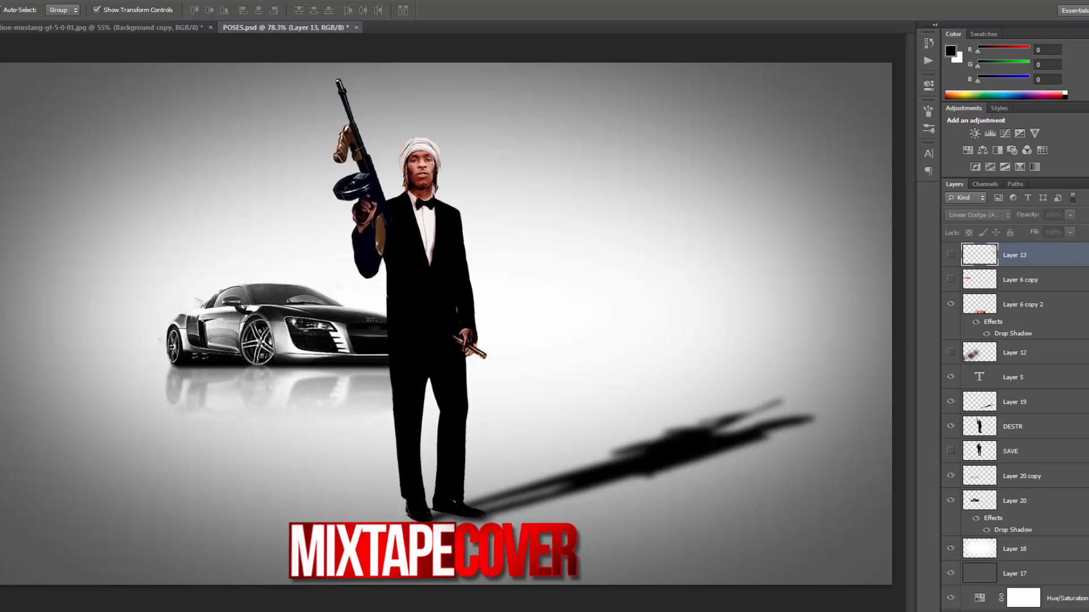
{"action": "key", "text": "ctrl+shift+alt+n"}
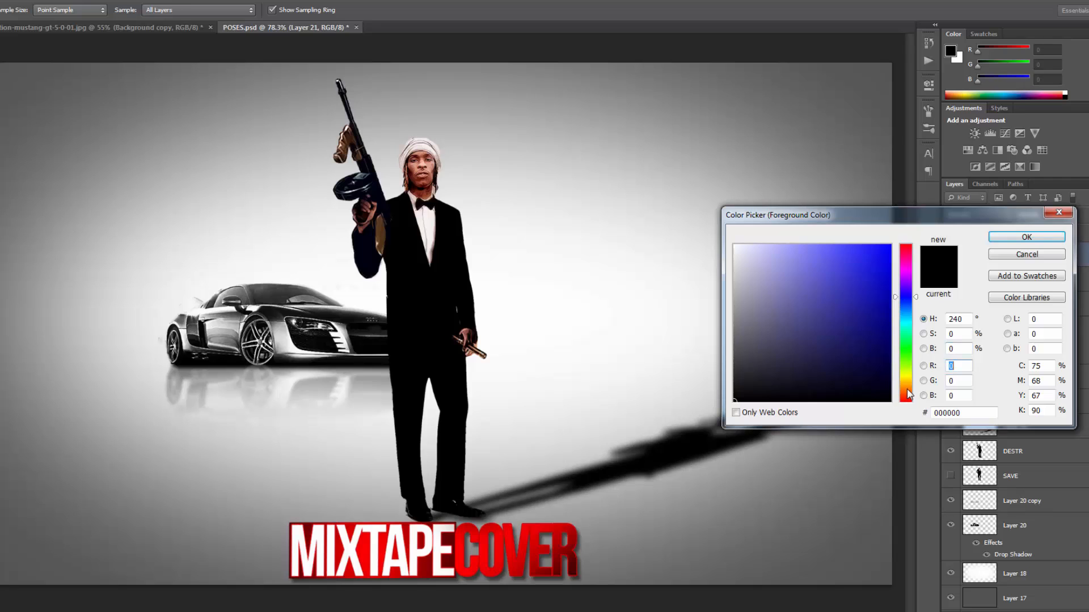
{"action": "left_click", "coordinate": [905, 386]}
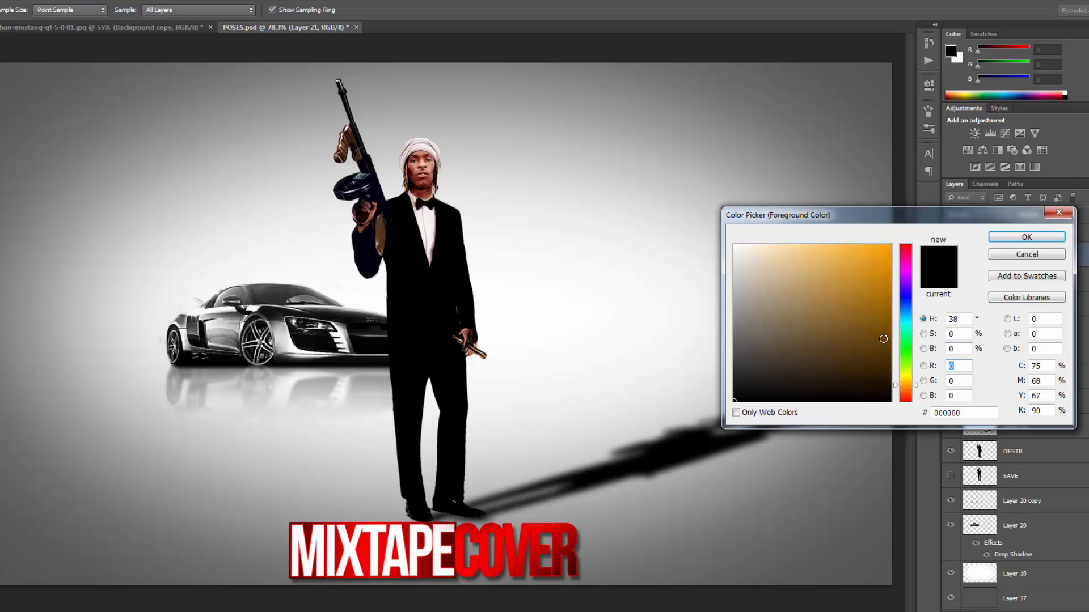
{"action": "left_click", "coordinate": [882, 339]}
{"action": "left_click", "coordinate": [914, 383]}
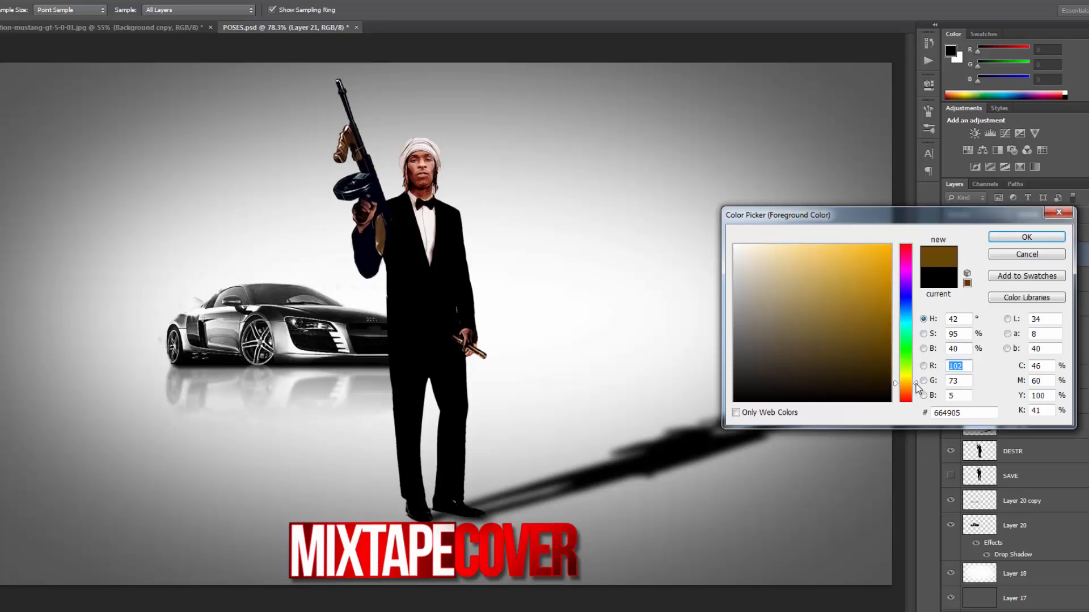
{"action": "left_click", "coordinate": [1020, 238]}
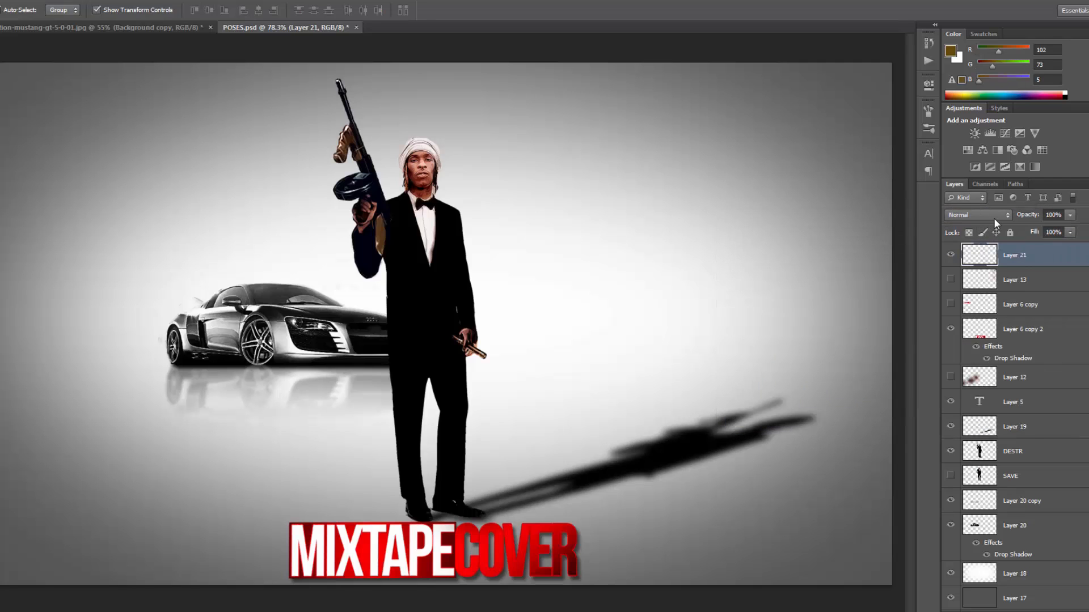
- Set the new layer to Linear Dodge (Add) and dab a large soft golden glow between the figure's waist and the car's front
{"action": "left_click", "coordinate": [996, 215]}
{"action": "left_click", "coordinate": [982, 345]}
{"action": "key", "text": "b"}
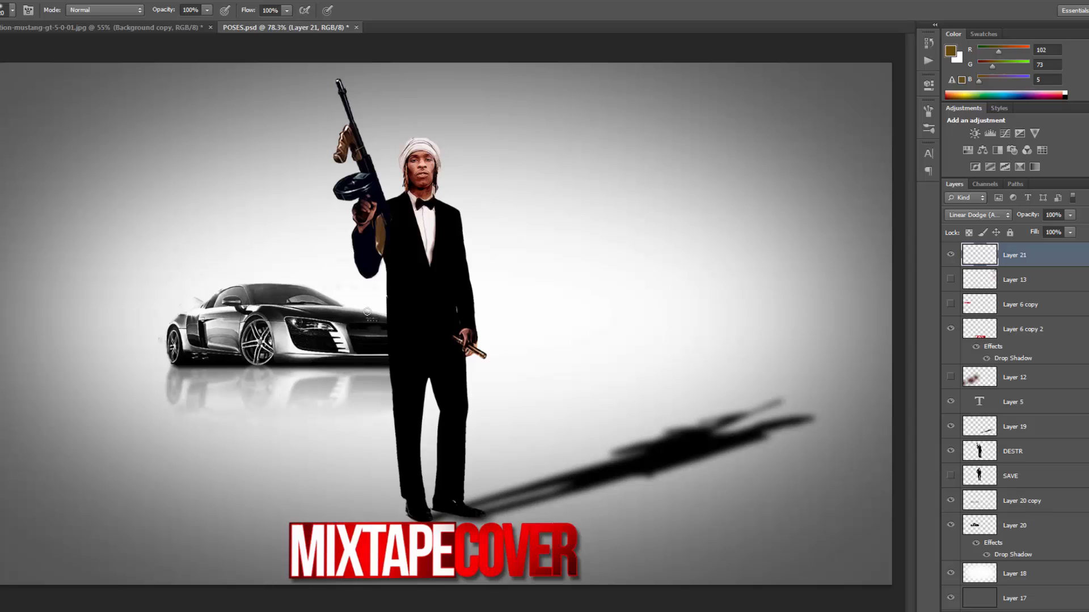
{"action": "key", "text": "bracketright"}
{"action": "key", "text": "bracketright"}
{"action": "key", "text": "bracketright"}
{"action": "key", "text": "bracketright"}
{"action": "key", "text": "bracketright"}
{"action": "key", "text": "bracketright"}
{"action": "key", "text": "bracketright"}
{"action": "key", "text": "bracketright"}
{"action": "key", "text": "bracketright"}
{"action": "key", "text": "bracketright"}
{"action": "key", "text": "bracketright"}
{"action": "key", "text": "bracketright"}
{"action": "key", "text": "bracketright"}
{"action": "key", "text": "bracketright"}
{"action": "key", "text": "bracketright"}
{"action": "left_click", "coordinate": [368, 300]}
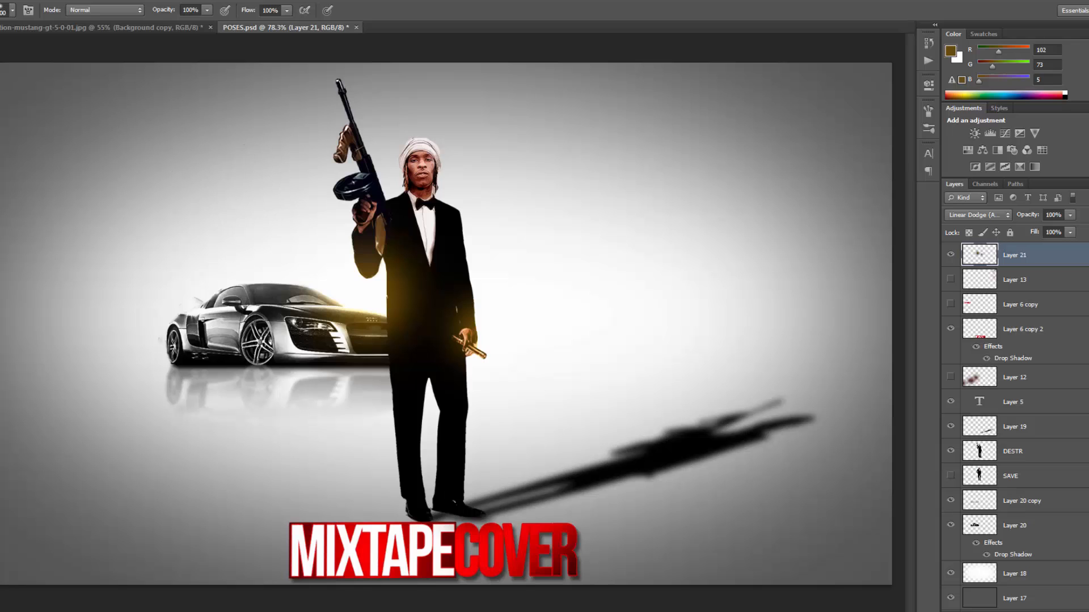
- Paint a second golden glow over the rear of the car on the same layer and deselect the layer
{"action": "left_click", "coordinate": [2, 1]}
{"action": "left_click", "coordinate": [17, 27]}
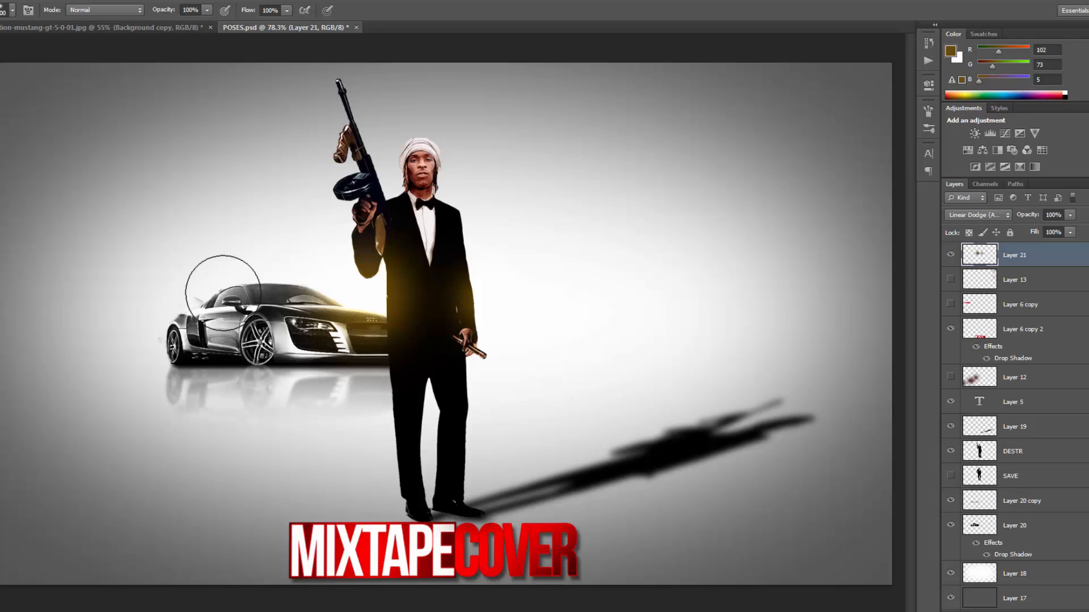
{"action": "left_click", "coordinate": [192, 296]}
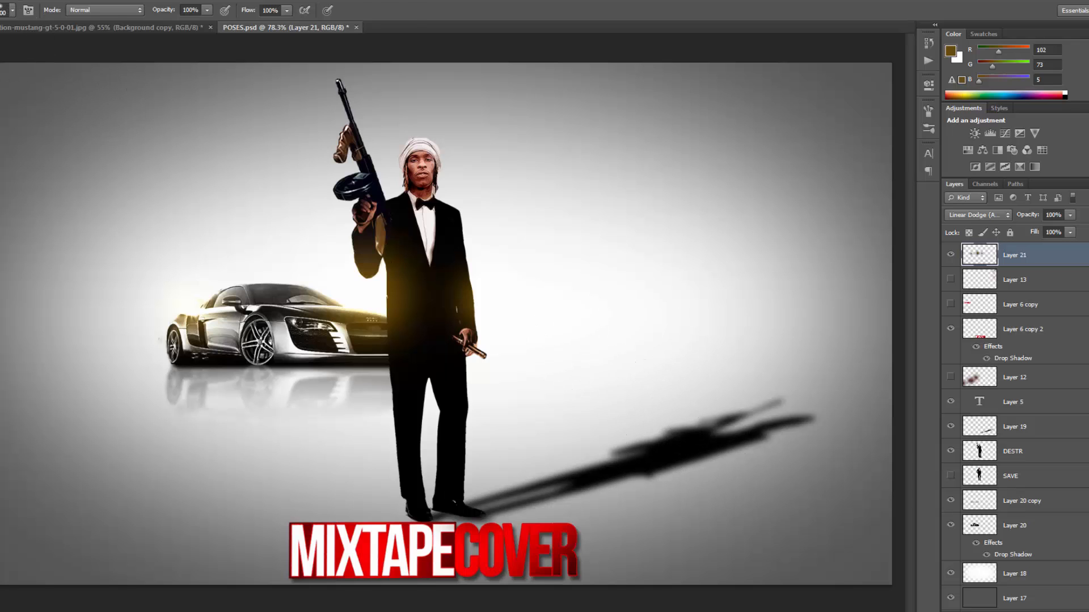
{"action": "key", "text": "v"}
{"action": "scroll", "coordinate": [569, 371], "scroll_direction": "down", "scroll_amount": 2}
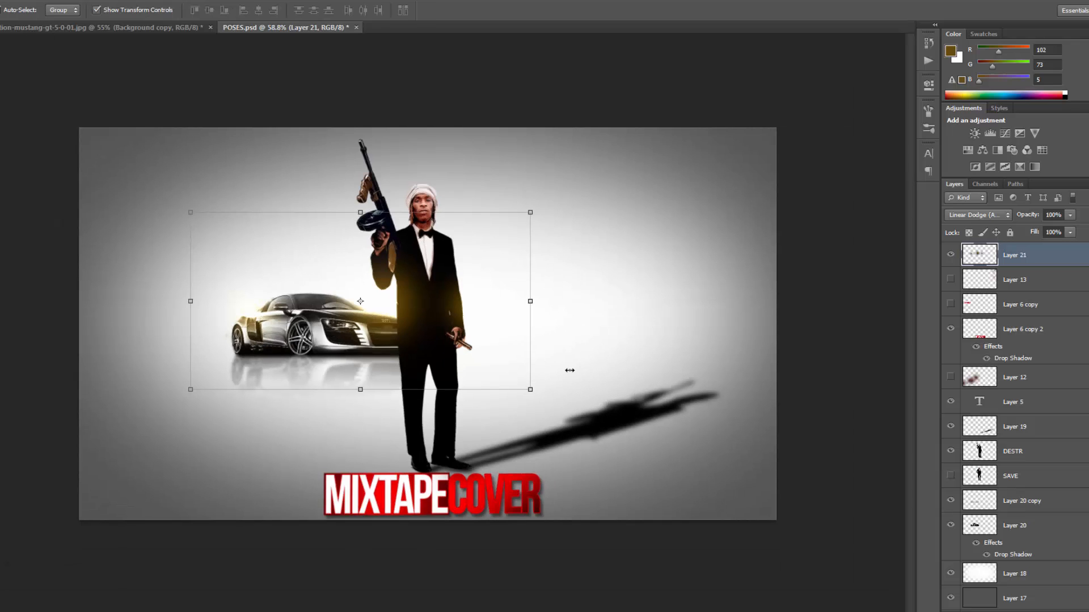
{"action": "left_click", "coordinate": [808, 312]}
- Check the finished glow on the cover, review the three-gangsters stock photo again and minimise its window
{"action": "scroll", "coordinate": [511, 297], "scroll_direction": "up", "scroll_amount": 3}
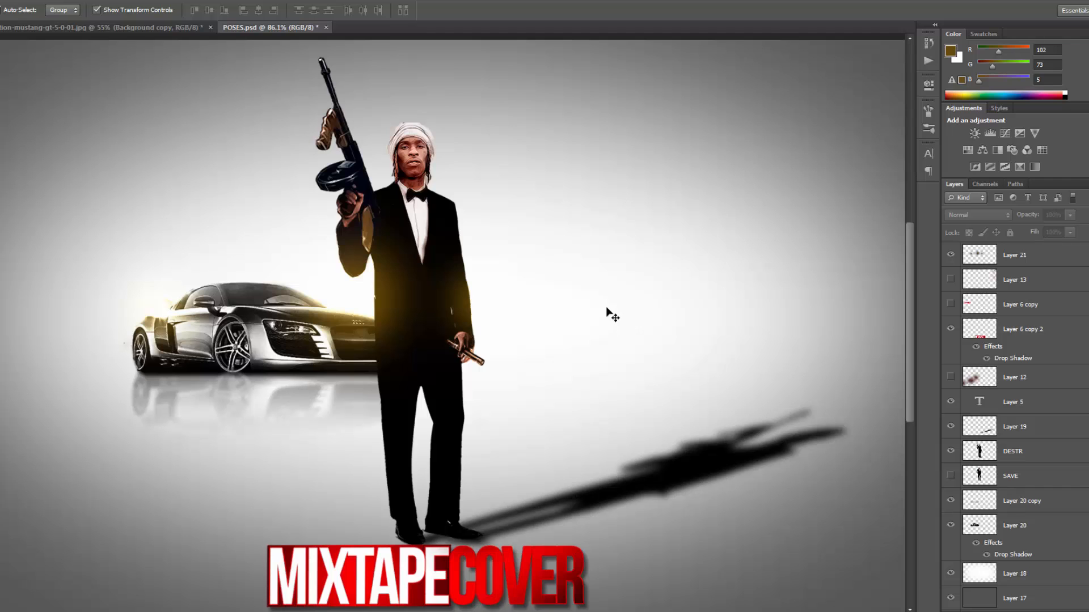
{"action": "scroll", "coordinate": [598, 227], "scroll_direction": "down", "scroll_amount": 1}
{"action": "scroll", "coordinate": [598, 227], "scroll_direction": "down", "scroll_amount": 1}
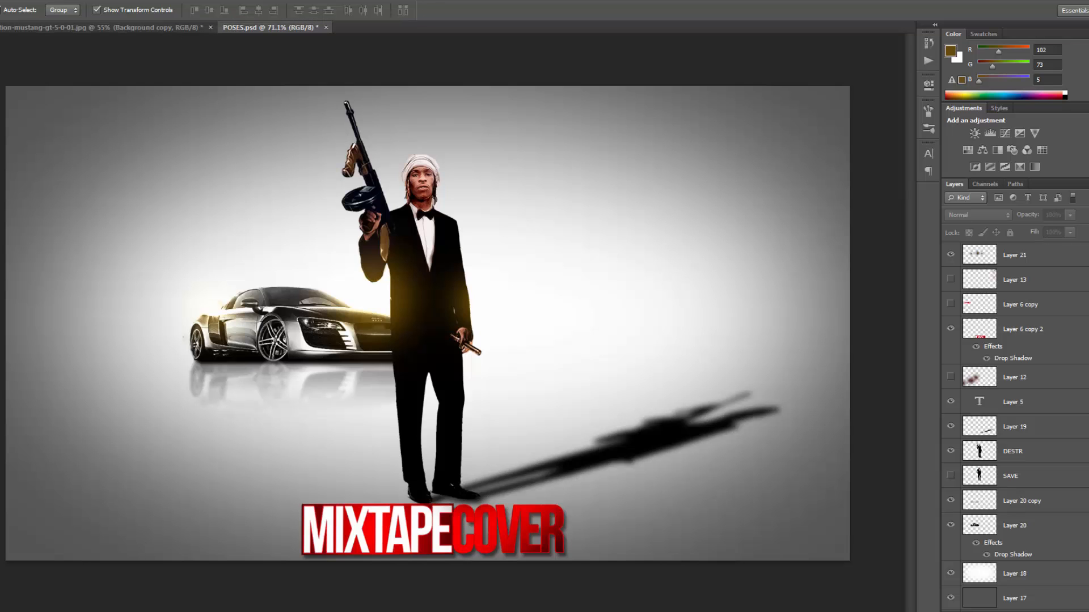
{"action": "left_click_drag", "start_coordinate": [1088, 87], "coordinate": [340, 62]}
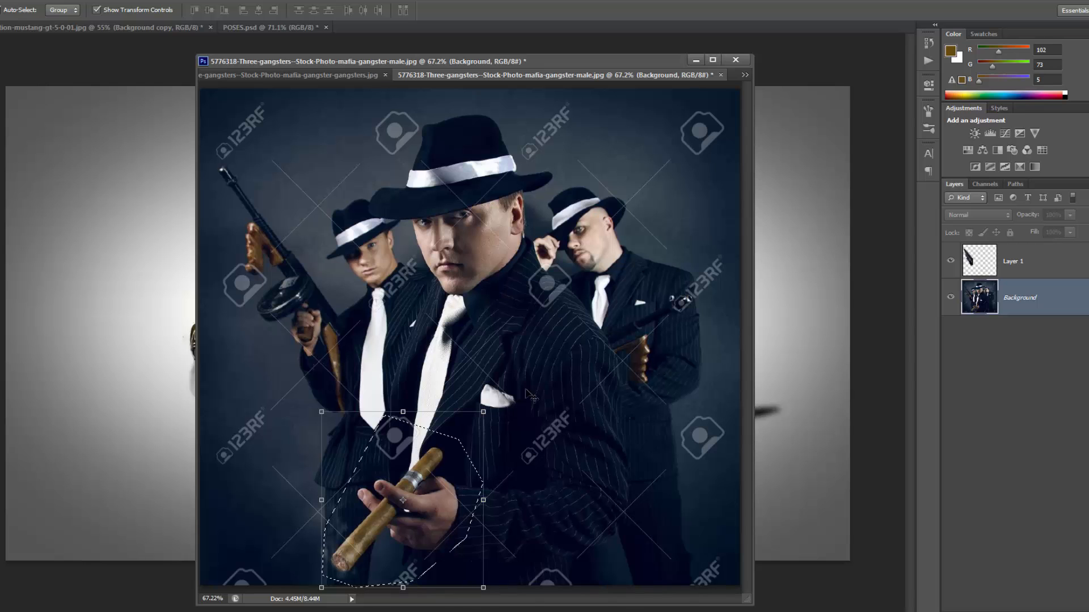
{"action": "left_click", "coordinate": [693, 60]}
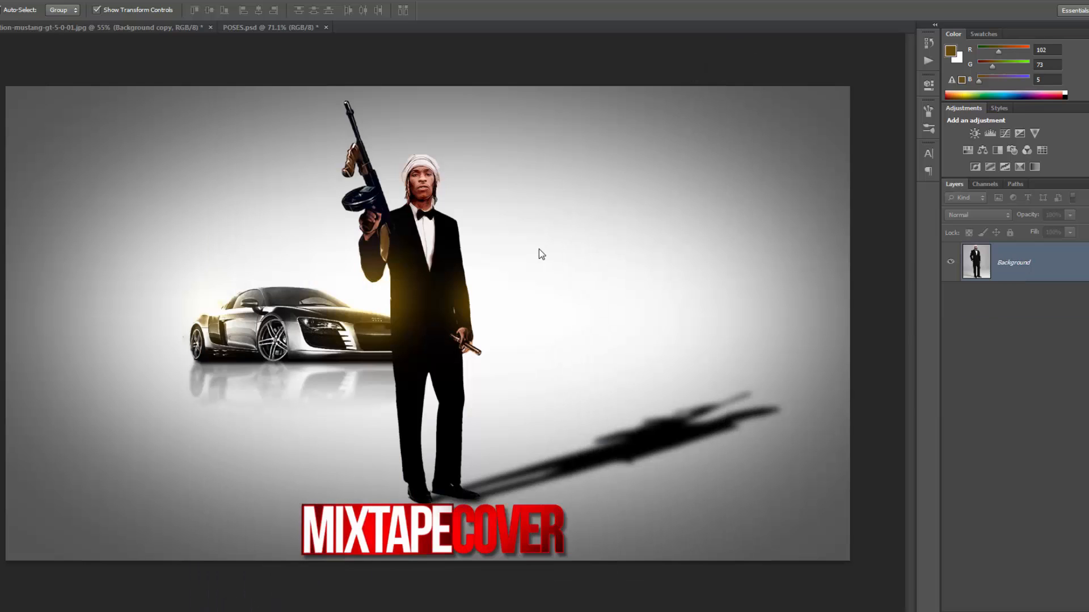